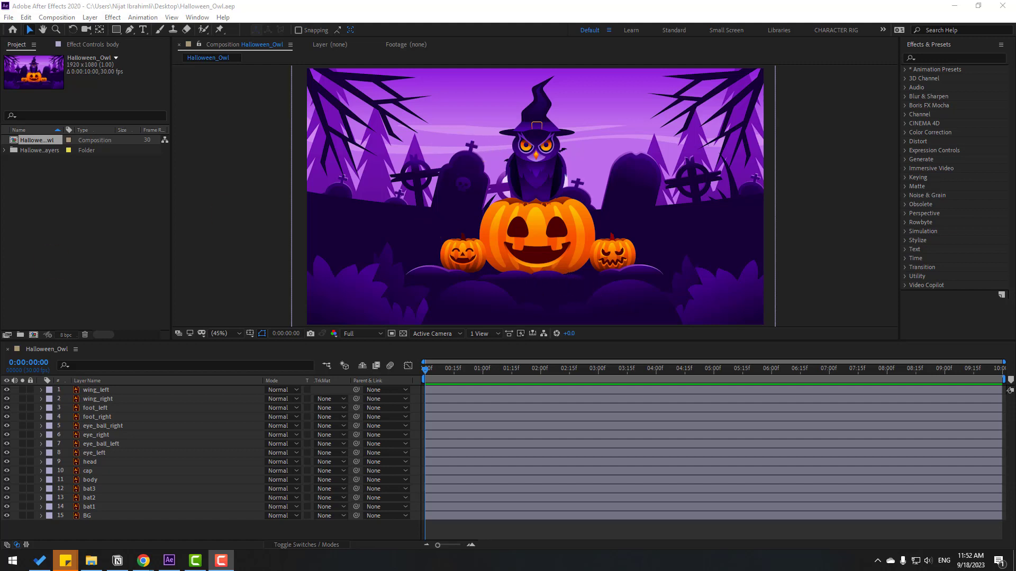
Lock the BG layer and add a null object named Character Controller
{"action": "left_click", "coordinate": [89, 516]}
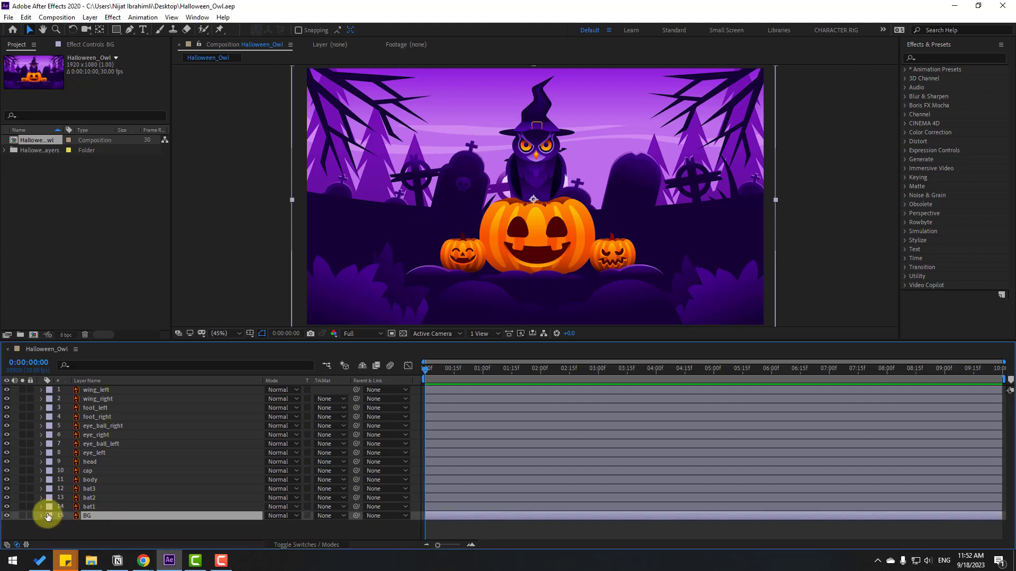
{"action": "left_click", "coordinate": [31, 516]}
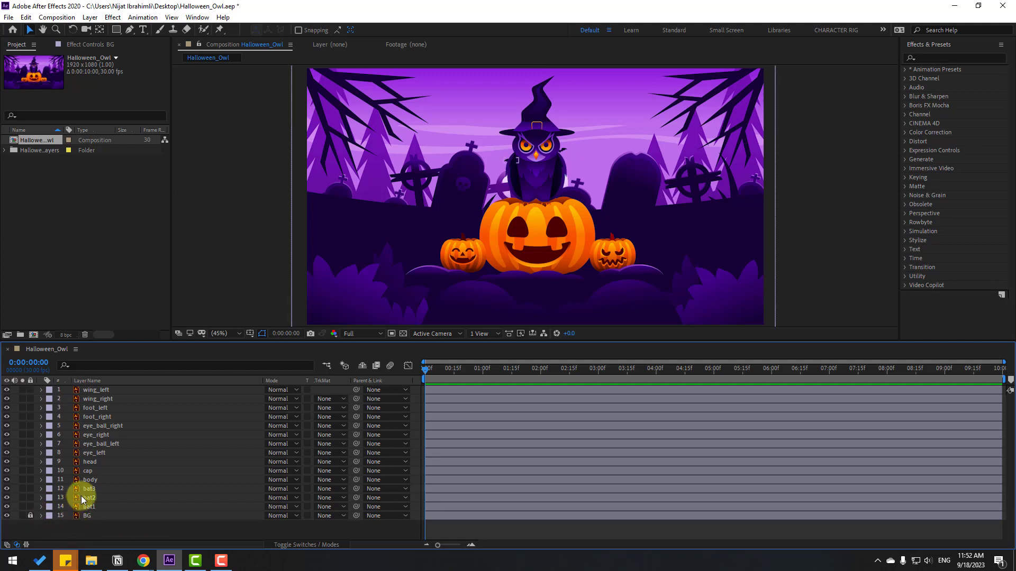
{"action": "right_click", "coordinate": [97, 523]}
{"action": "mouse_move", "coordinate": [198, 413]}
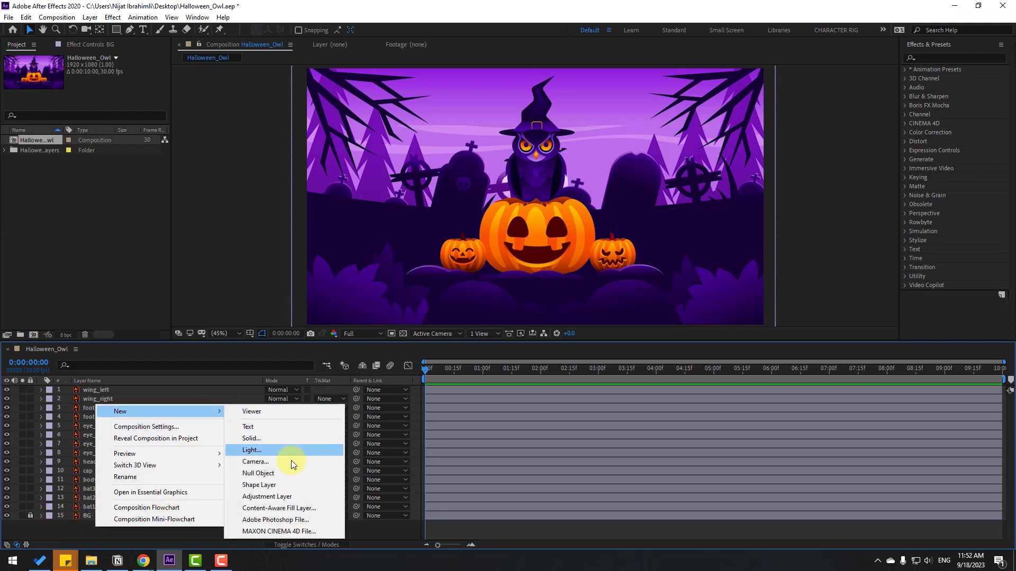
{"action": "left_click", "coordinate": [266, 479]}
{"action": "key", "text": "Return"}
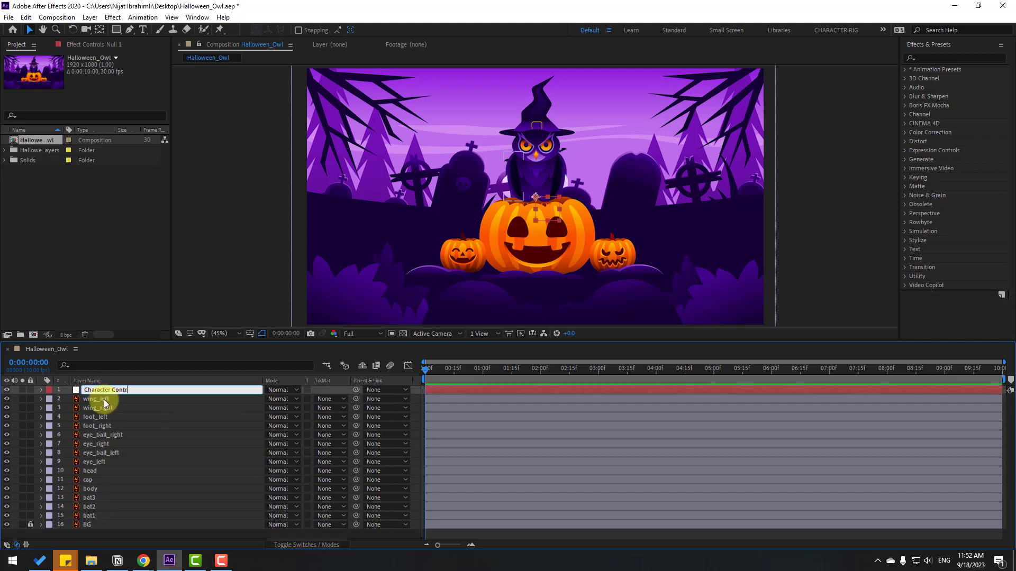
{"action": "key", "text": "Return"}
Center the Character Controller null's anchor point and move the null onto the owl's chest
{"action": "key", "text": "period"}
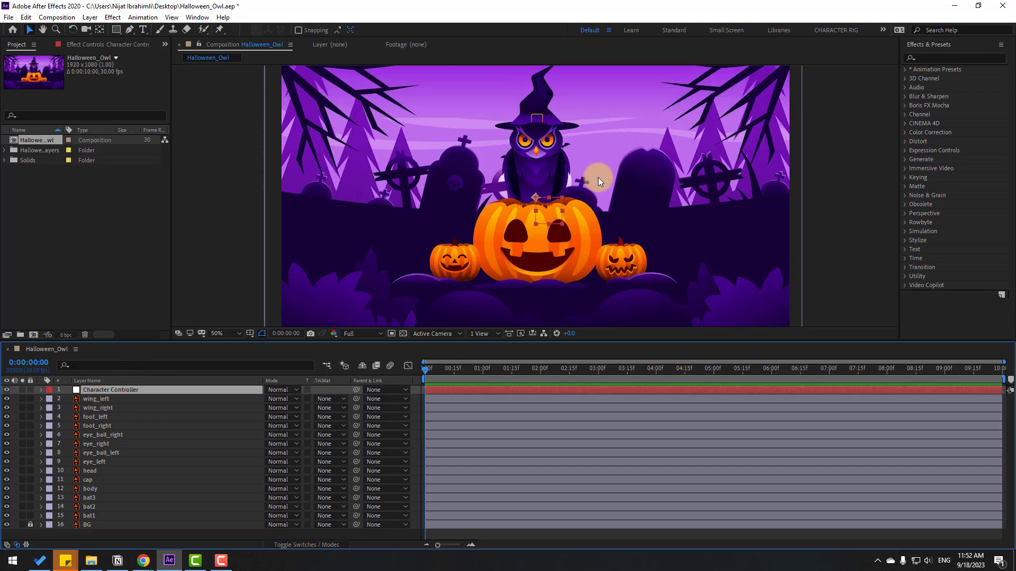
{"action": "key", "text": "period"}
{"action": "key", "text": "period"}
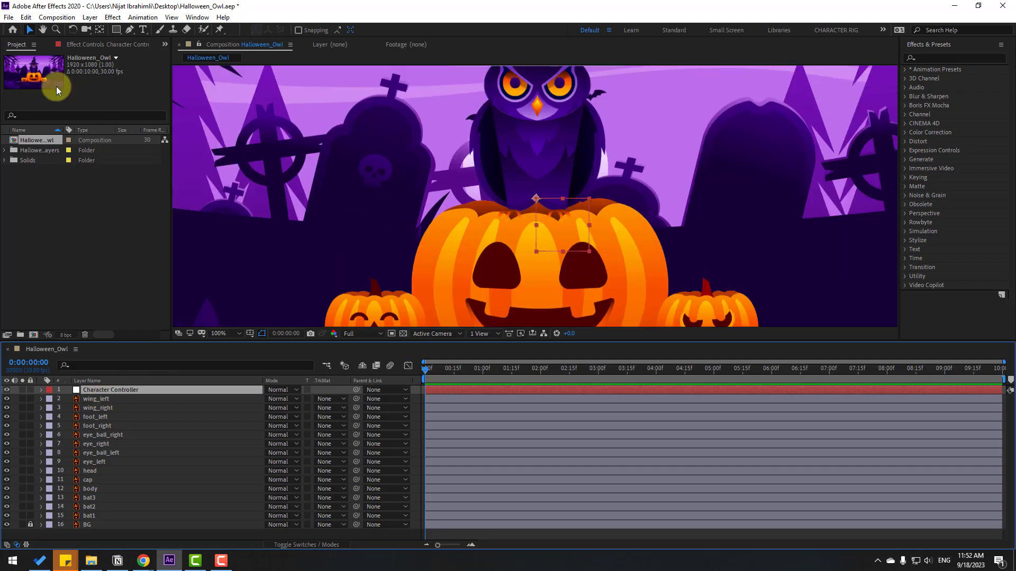
{"action": "double_click", "coordinate": [100, 30]}
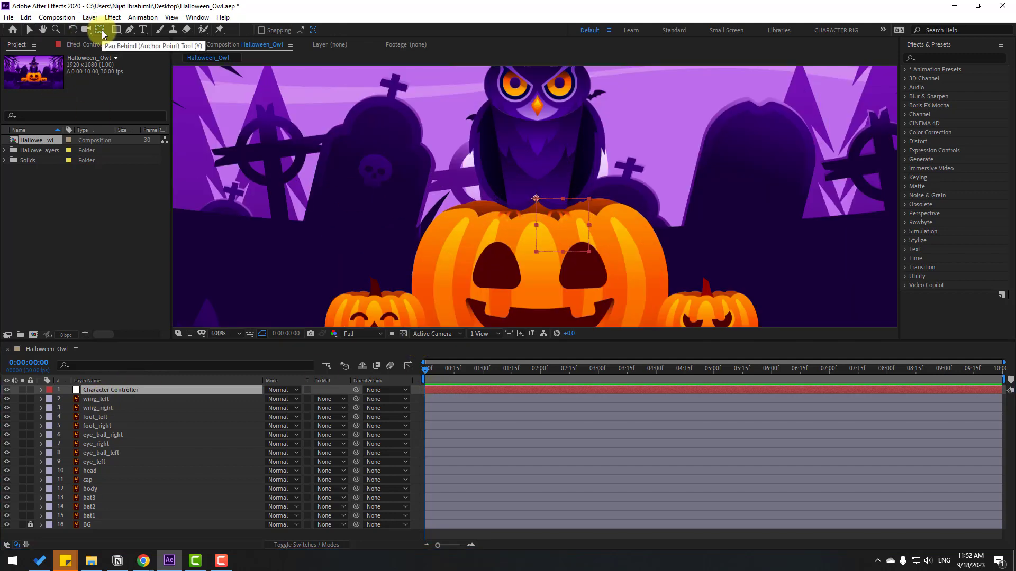
{"action": "left_click", "coordinate": [29, 31]}
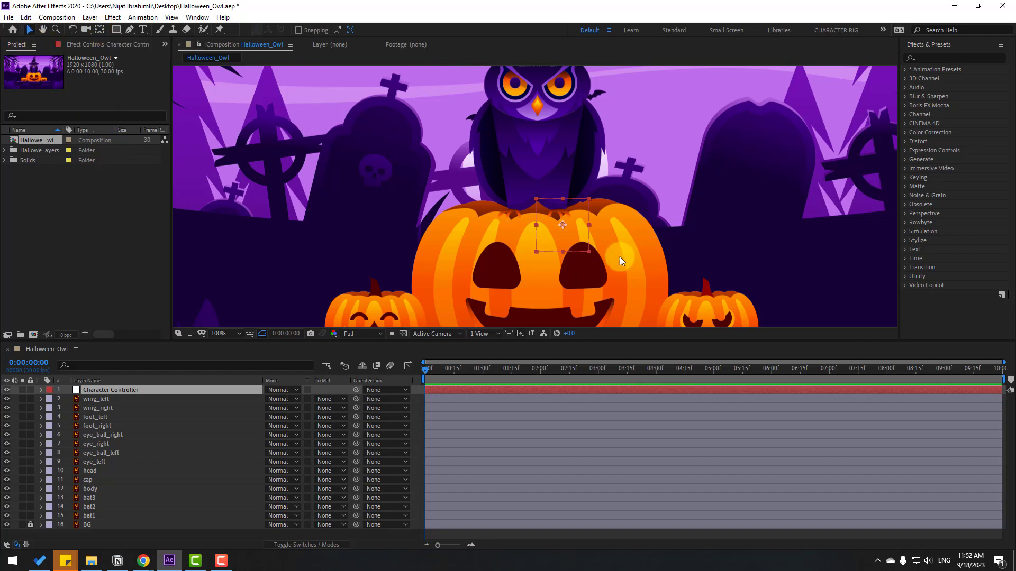
{"action": "left_click_drag", "start_coordinate": [569, 237], "coordinate": [547, 161]}
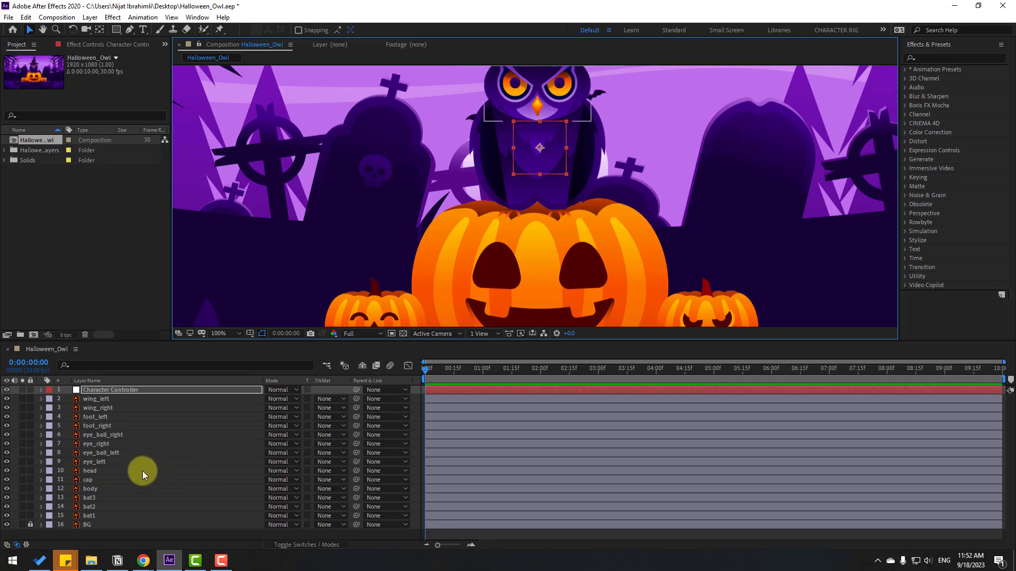
Isolate the head layer, move its anchor point down to the base of the head below the beak, and end the isolation
{"action": "left_click", "coordinate": [95, 471]}
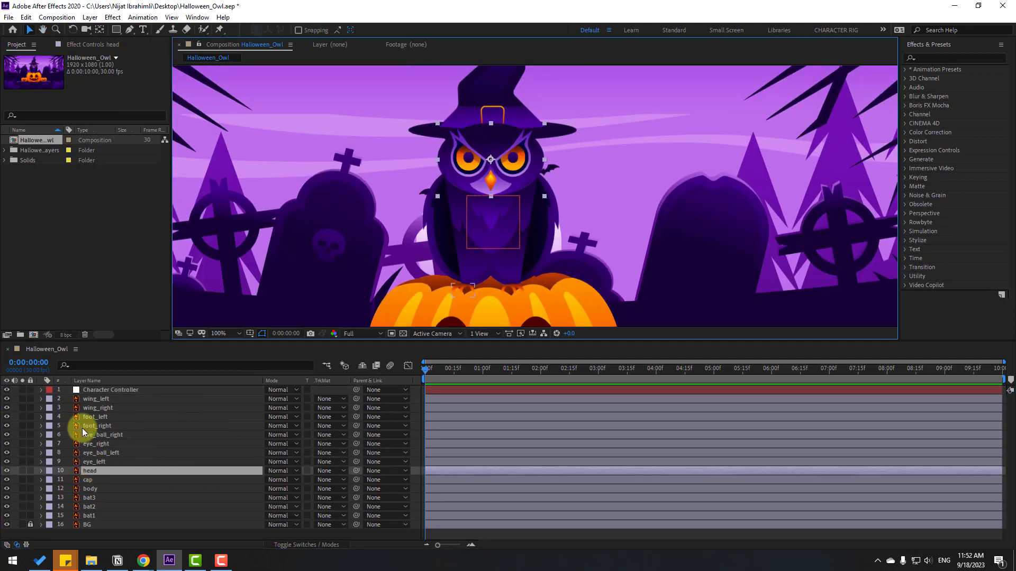
{"action": "left_click", "coordinate": [22, 470]}
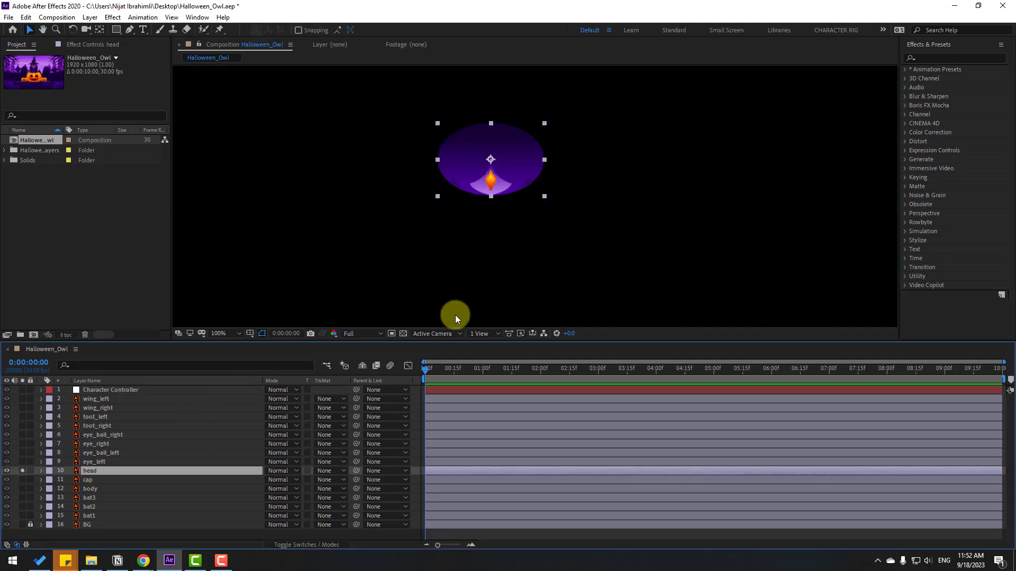
{"action": "left_click", "coordinate": [99, 33]}
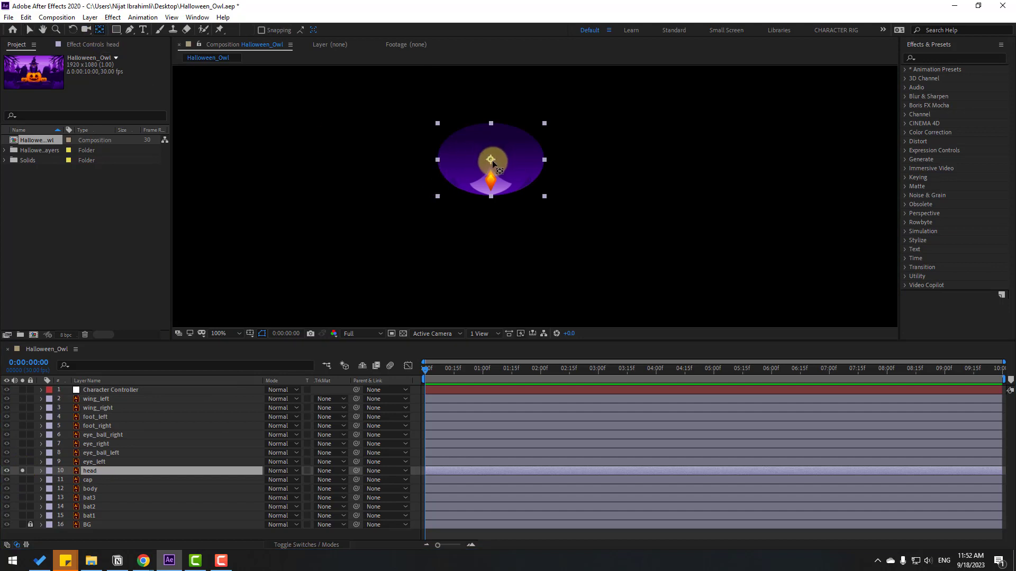
{"action": "left_click_drag", "start_coordinate": [491, 160], "coordinate": [493, 188]}
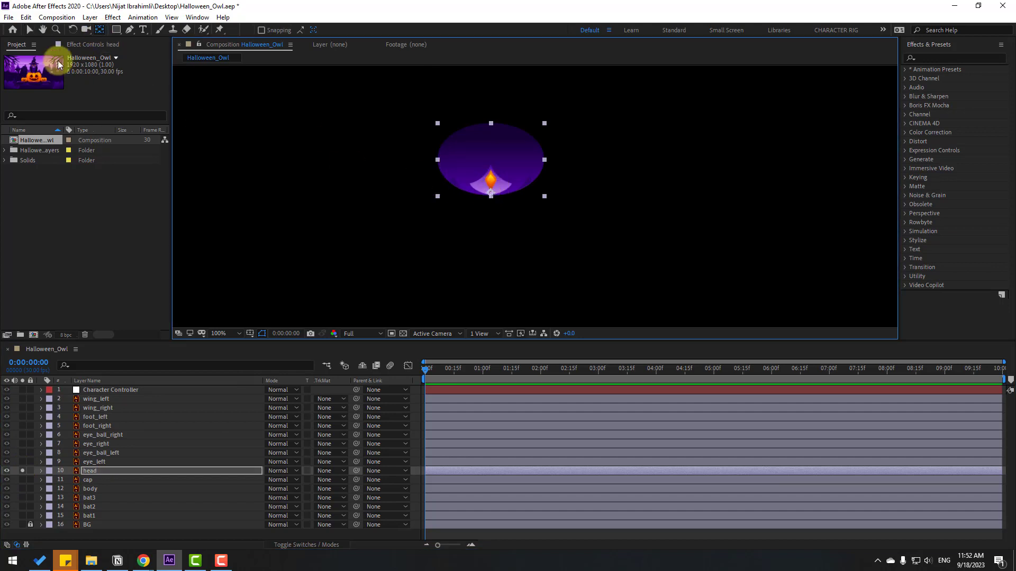
{"action": "left_click", "coordinate": [29, 30]}
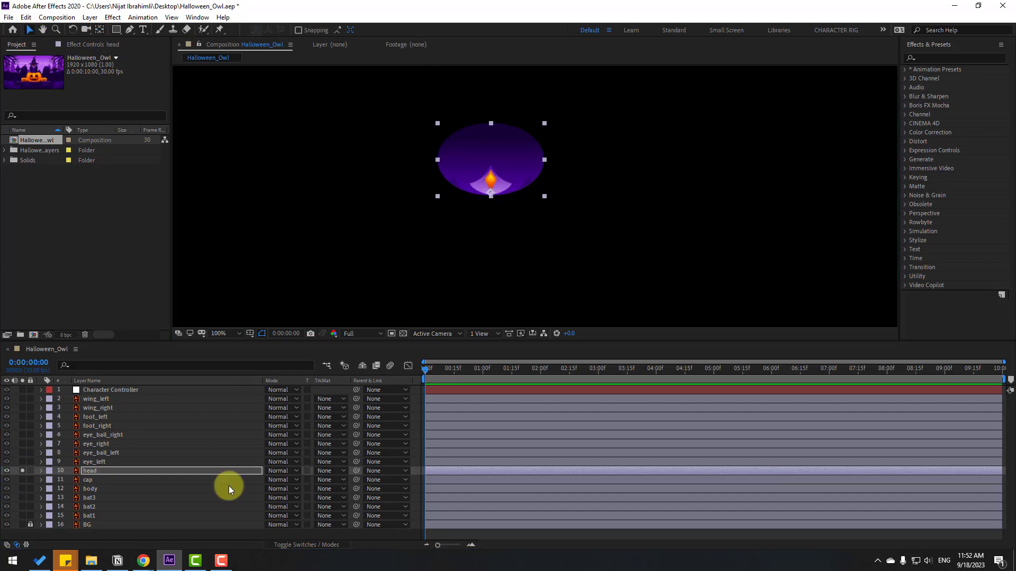
{"action": "left_click", "coordinate": [22, 471]}
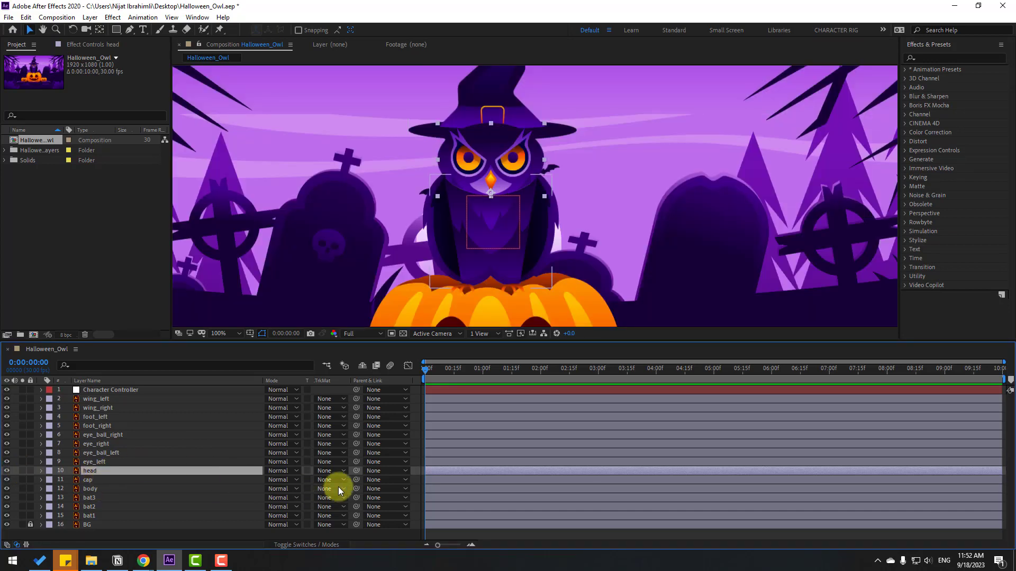
Parent the head layer to body, the body to Character Controller, and the cap to head
{"action": "left_click_drag", "start_coordinate": [356, 471], "coordinate": [85, 490]}
{"action": "left_click", "coordinate": [87, 491]}
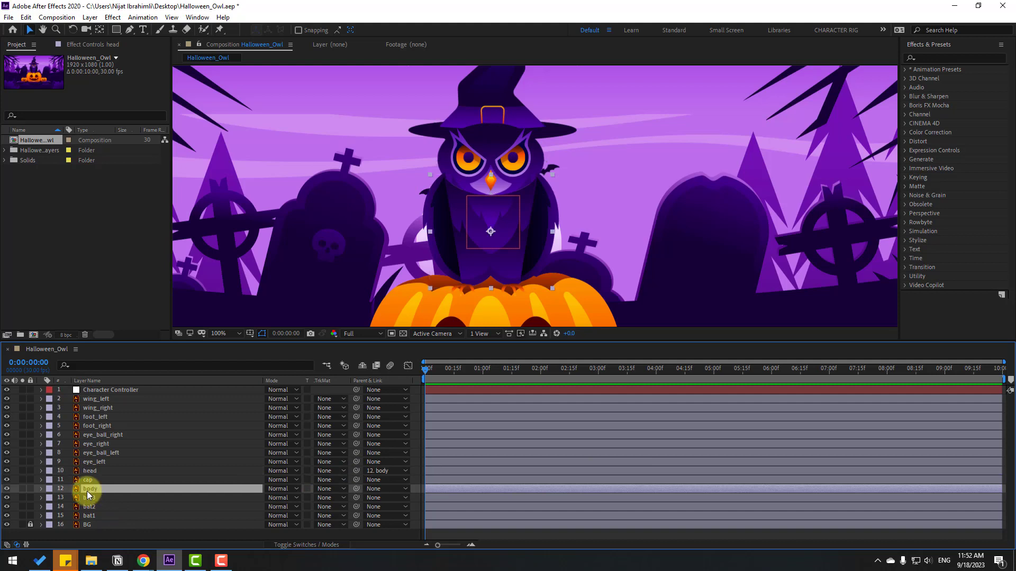
{"action": "left_click_drag", "start_coordinate": [356, 490], "coordinate": [101, 390]}
{"action": "left_click", "coordinate": [88, 482]}
{"action": "left_click_drag", "start_coordinate": [356, 480], "coordinate": [78, 472]}
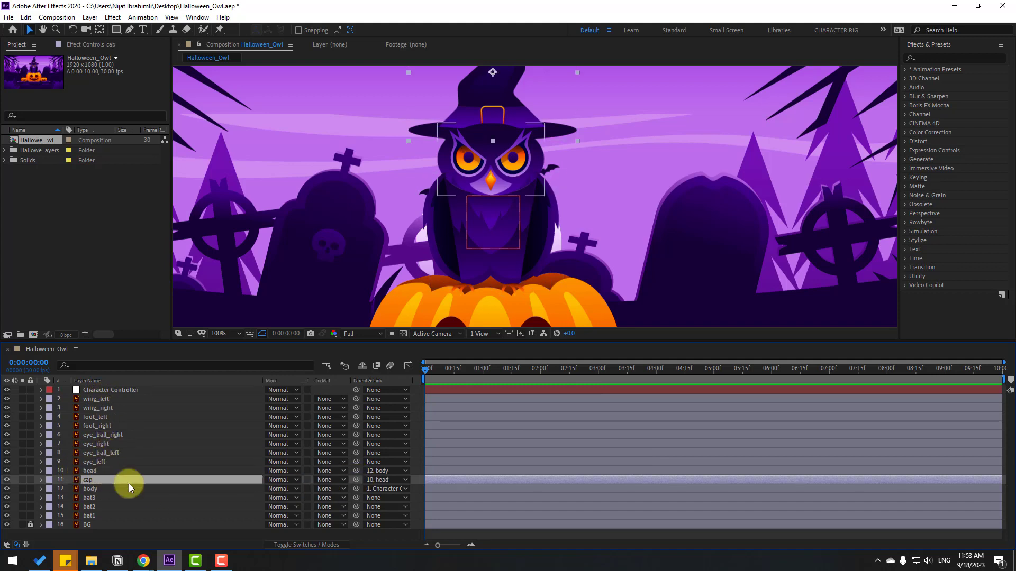
Parent the eye_left, eye_ball_left, eye_right and eye_ball_right layers to the head layer
{"action": "left_click", "coordinate": [100, 463]}
{"action": "left_click", "coordinate": [100, 453], "text": "ctrl"}
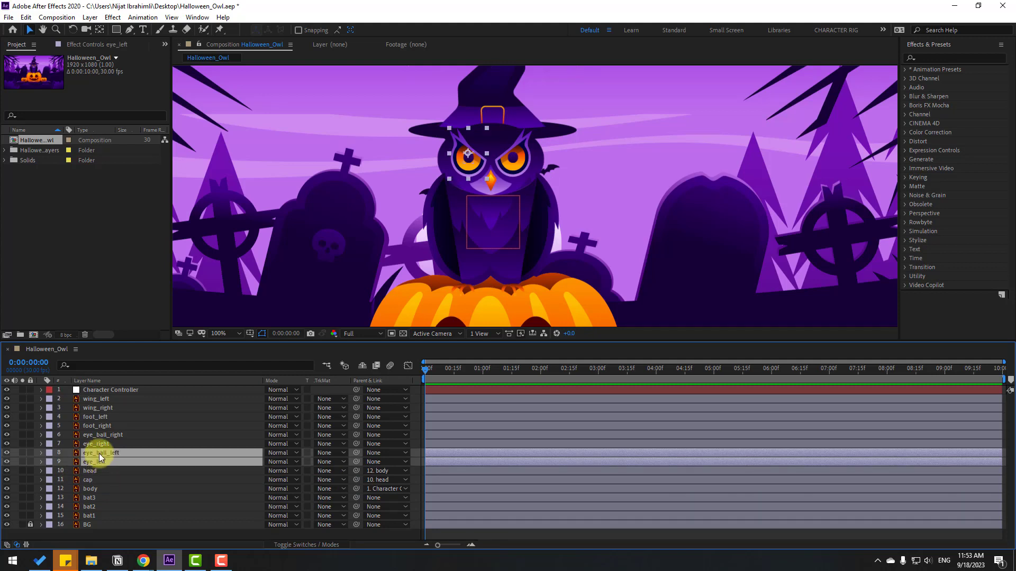
{"action": "left_click", "coordinate": [91, 444], "text": "ctrl"}
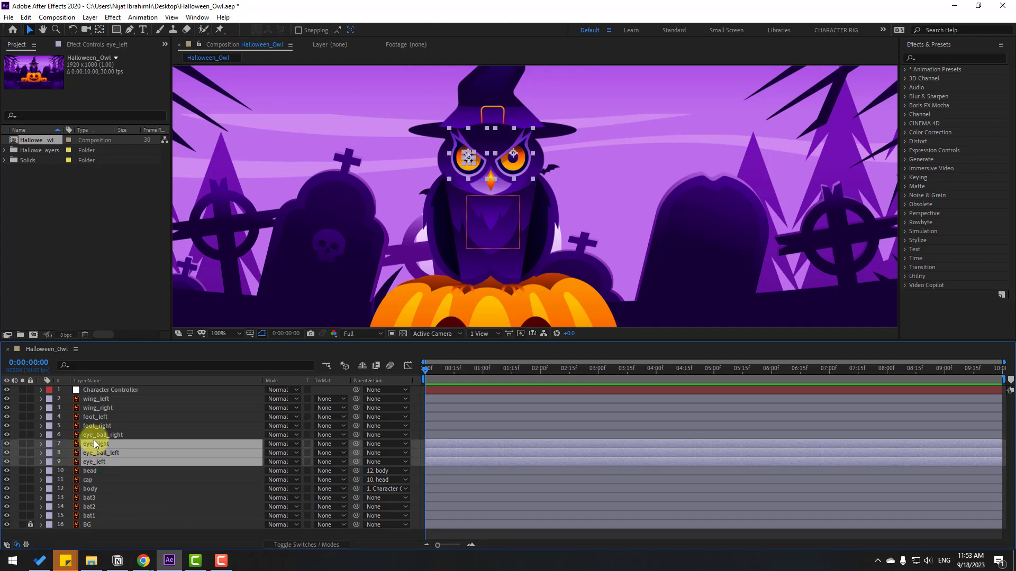
{"action": "left_click", "coordinate": [99, 435], "text": "ctrl"}
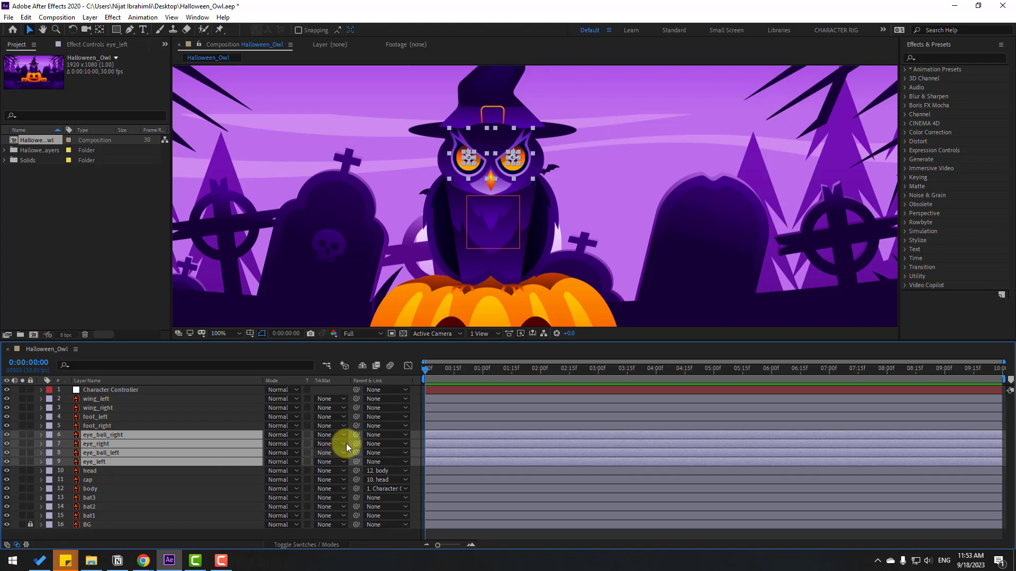
{"action": "left_click_drag", "start_coordinate": [354, 435], "coordinate": [91, 472]}
Parent the foot_left and foot_right layers to Character Controller
{"action": "left_click", "coordinate": [97, 426]}
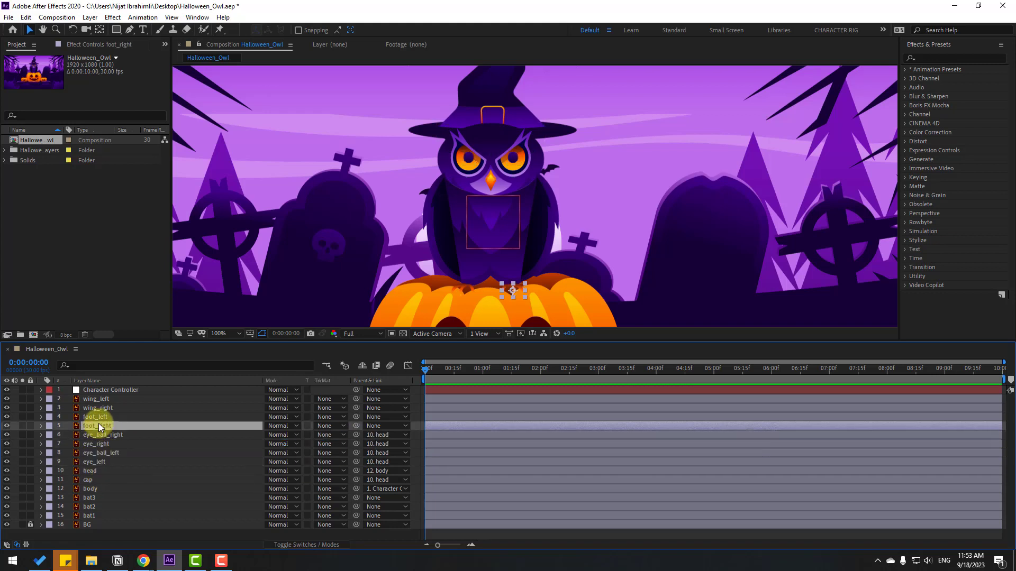
{"action": "left_click", "coordinate": [97, 418], "text": "ctrl"}
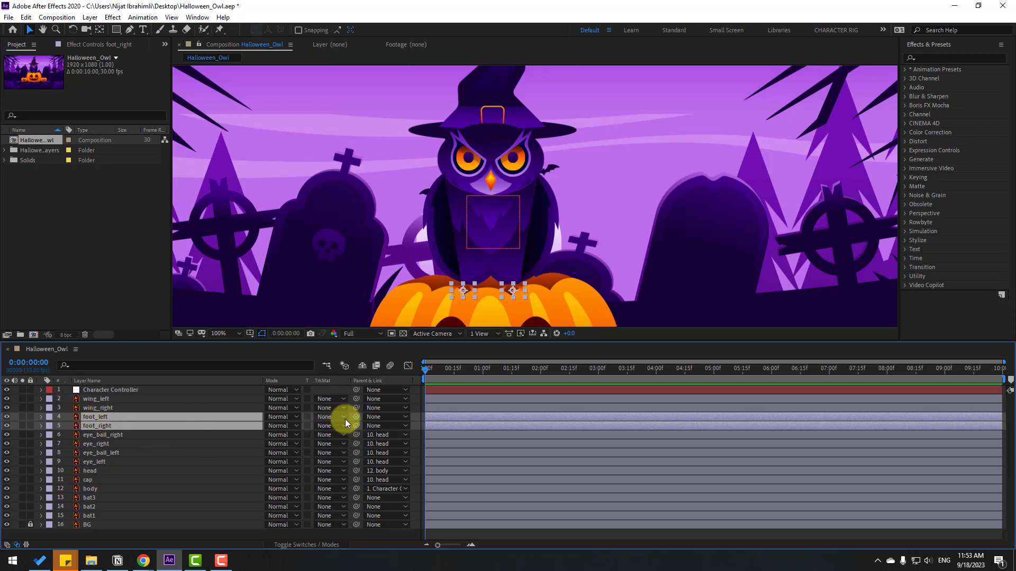
{"action": "left_click_drag", "start_coordinate": [356, 418], "coordinate": [87, 392]}
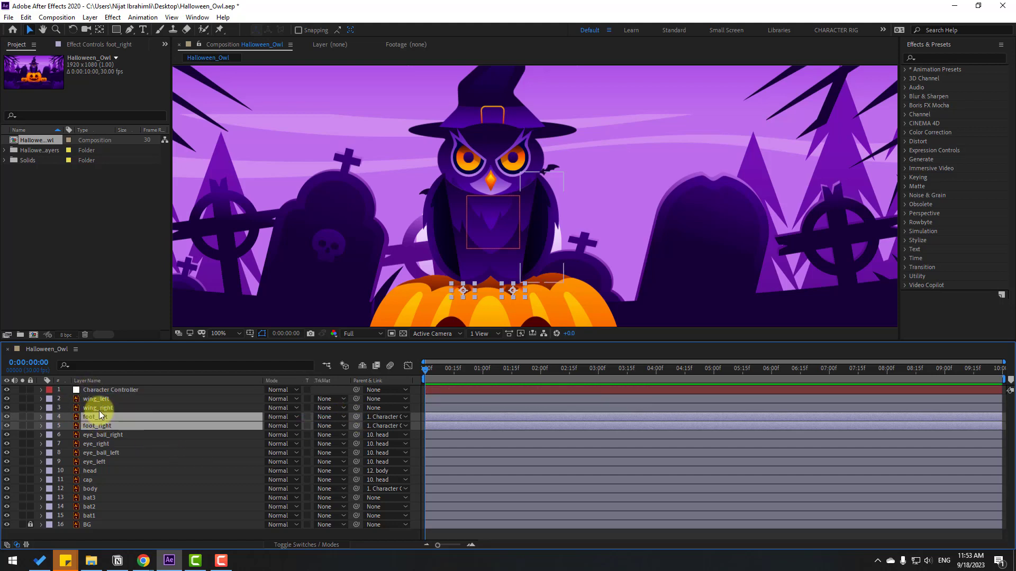
Parent the wing_left and wing_right layers to the body layer
{"action": "left_click", "coordinate": [99, 407]}
{"action": "left_click", "coordinate": [98, 402], "text": "ctrl"}
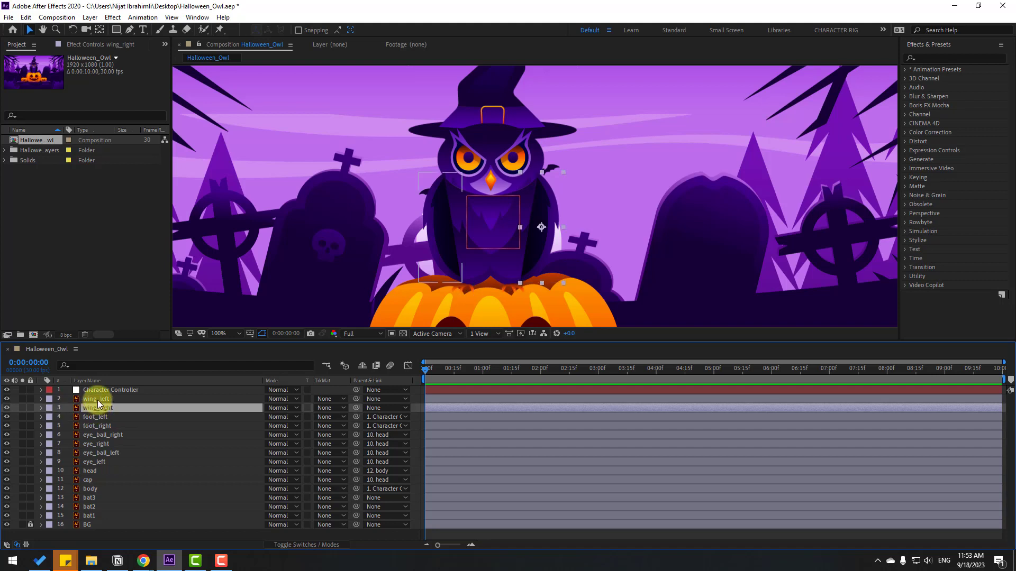
{"action": "left_click_drag", "start_coordinate": [356, 399], "coordinate": [90, 487]}
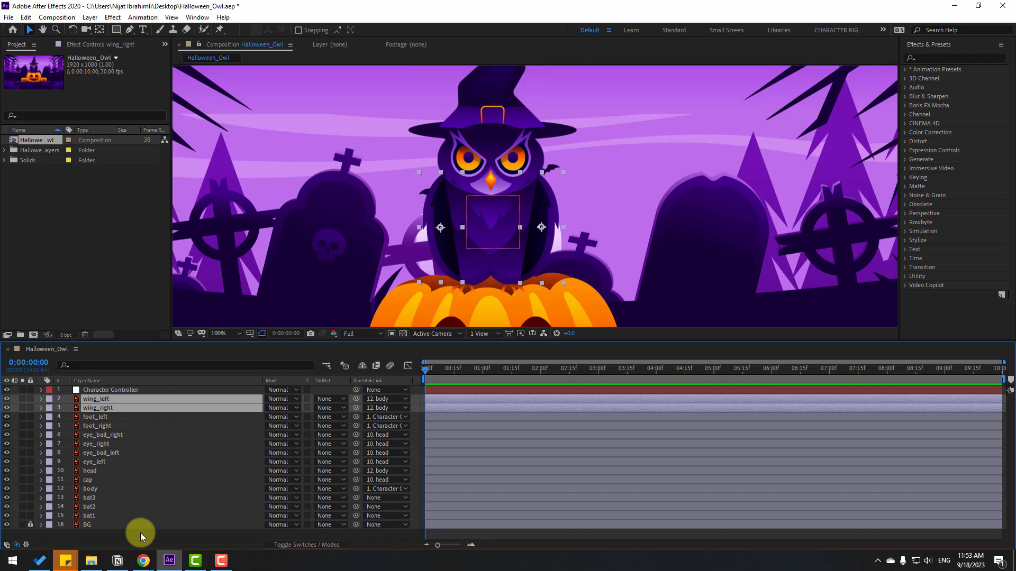
Test the rig by moving the Character Controller null around and restoring its position
{"action": "left_click", "coordinate": [107, 390]}
{"action": "left_click_drag", "start_coordinate": [523, 208], "coordinate": [542, 224]}
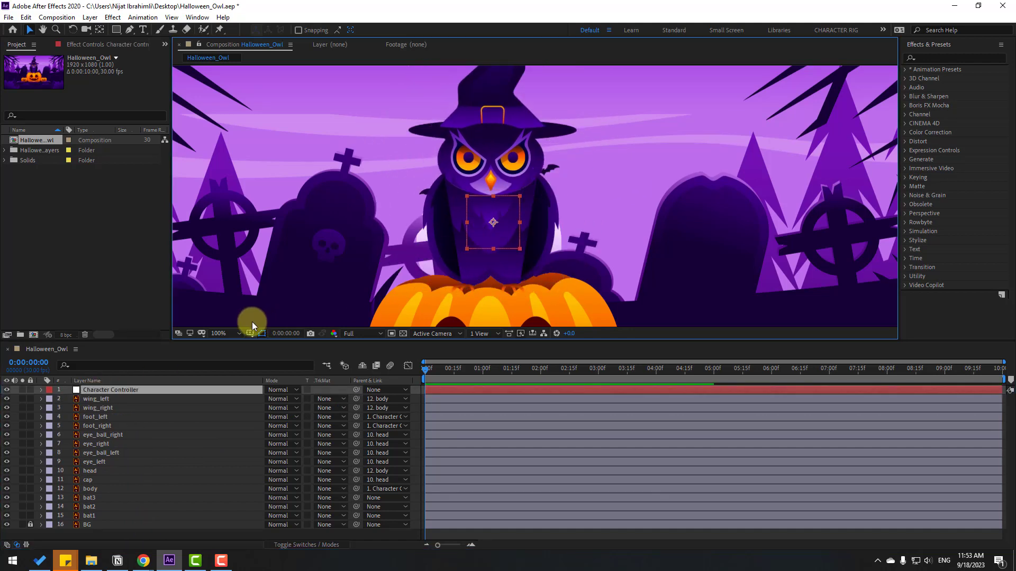
{"action": "key", "text": "shift+slash"}
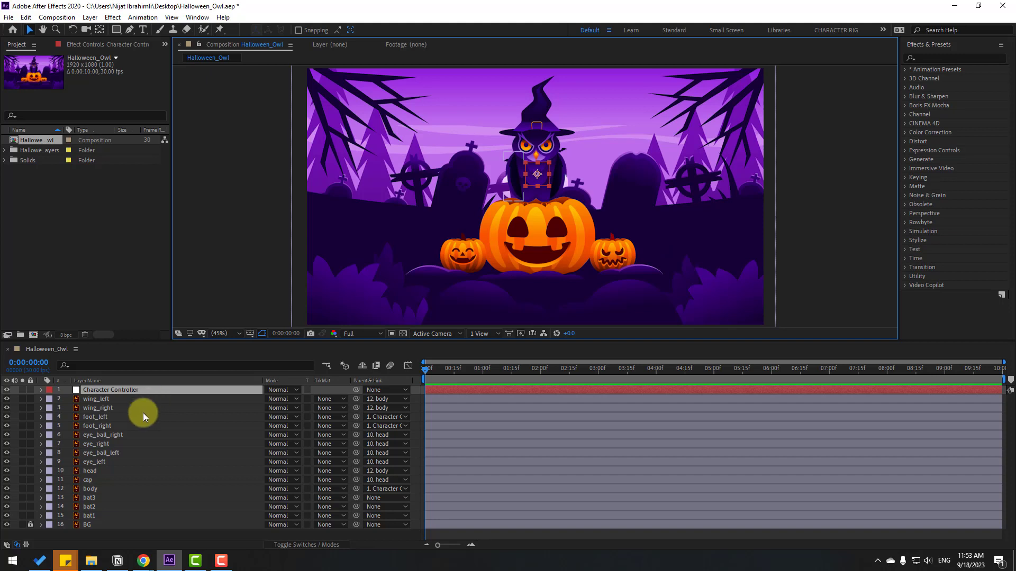
Keyframe the Character Controller's position from 967, -150 at 0 seconds to 967, 430 at 1 second
{"action": "left_click", "coordinate": [108, 391]}
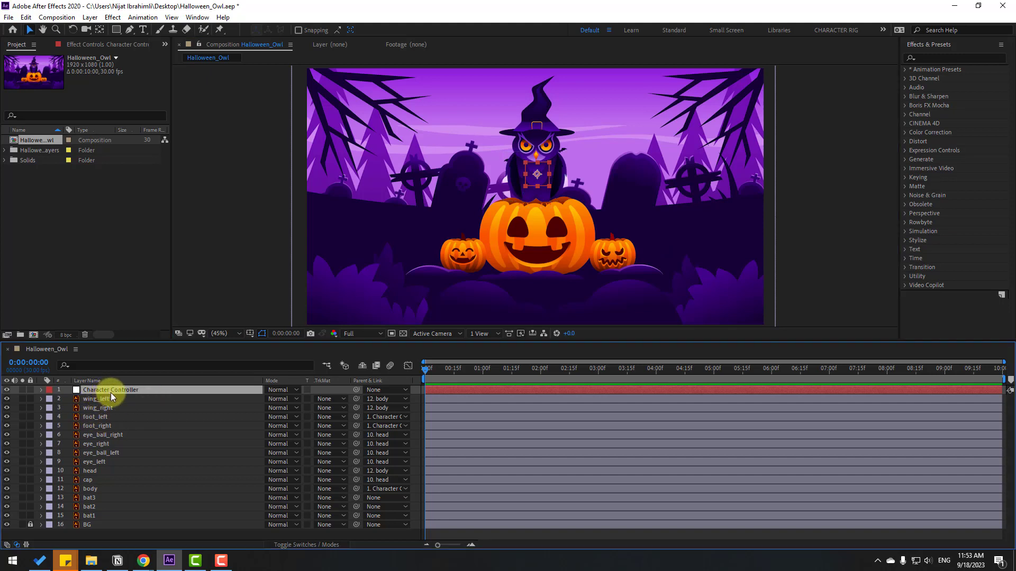
{"action": "key", "text": "p"}
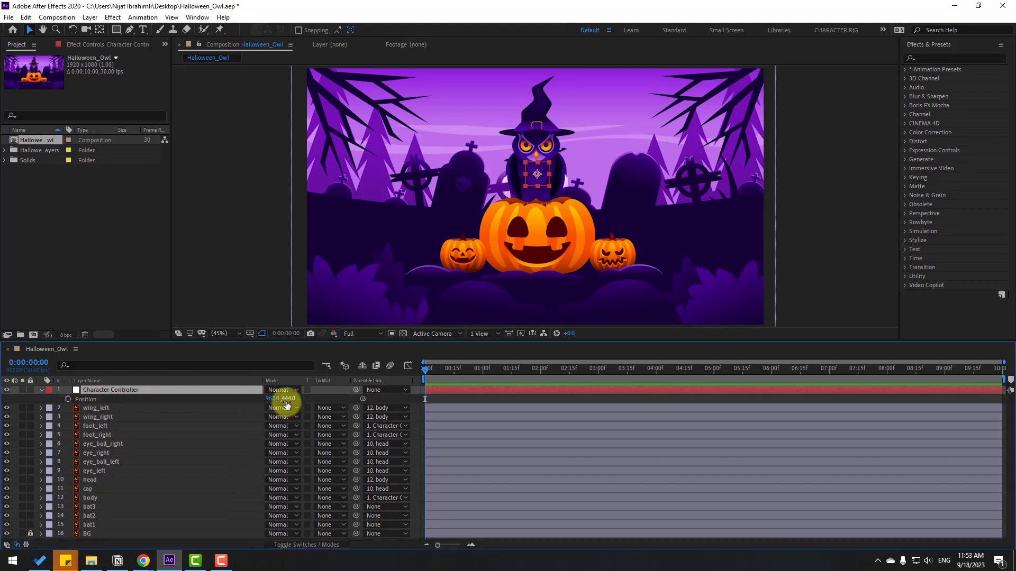
{"action": "left_click_drag", "start_coordinate": [286, 399], "coordinate": [80, 451]}
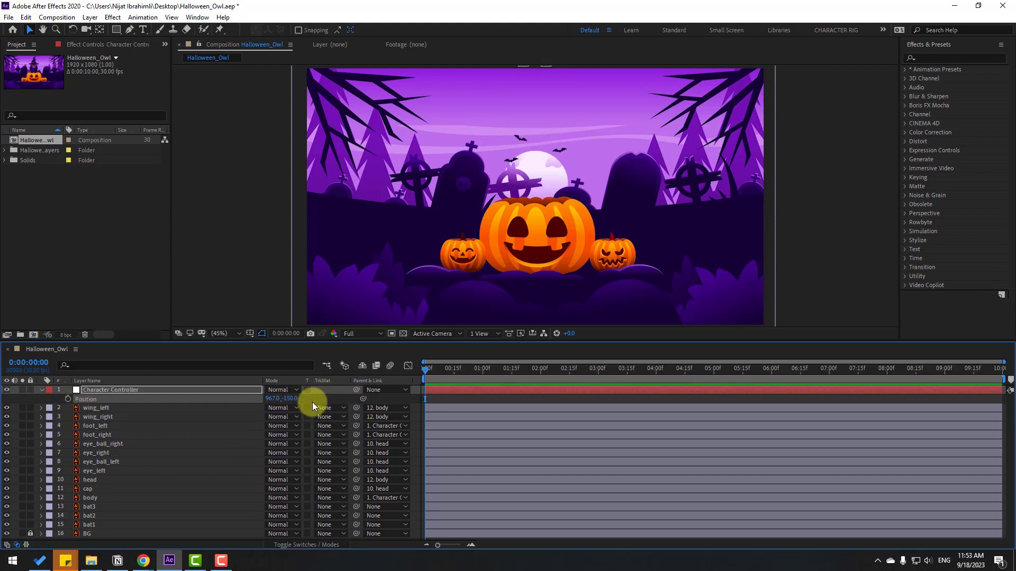
{"action": "left_click", "coordinate": [314, 545]}
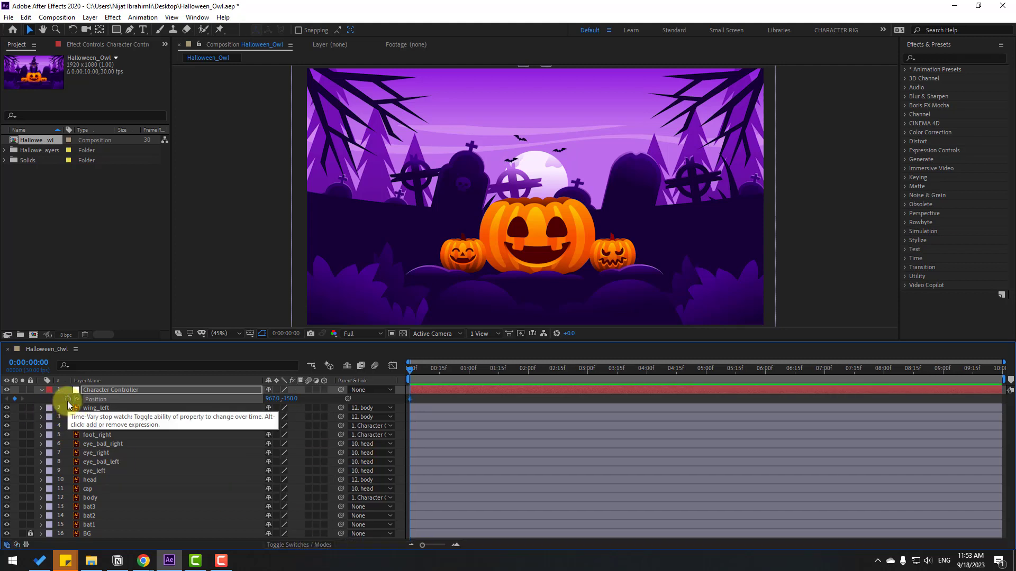
{"action": "left_click", "coordinate": [469, 374]}
{"action": "left_click_drag", "start_coordinate": [284, 399], "coordinate": [594, 397]}
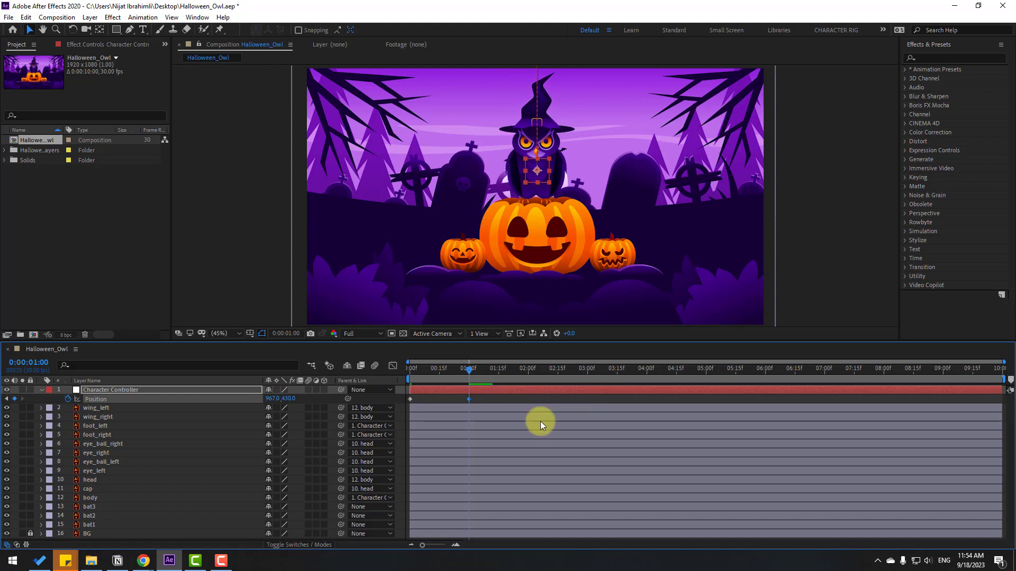
Apply Easy Ease to both Character Controller position keyframes and preview the owl's descent
{"action": "right_click", "coordinate": [410, 399]}
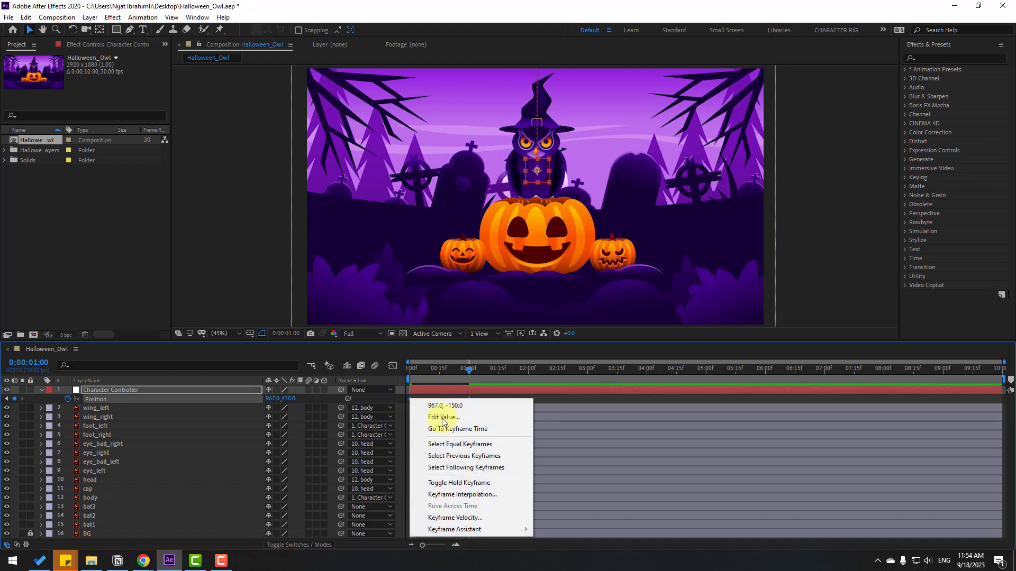
{"action": "mouse_move", "coordinate": [476, 529]}
{"action": "left_click", "coordinate": [632, 457]}
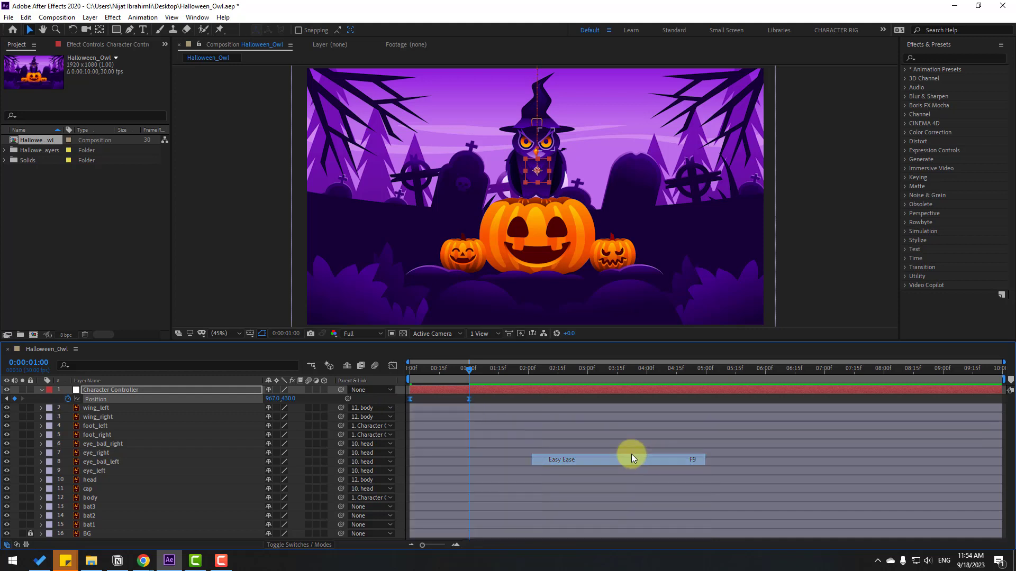
{"action": "left_click", "coordinate": [504, 399]}
{"action": "key", "text": "space"}
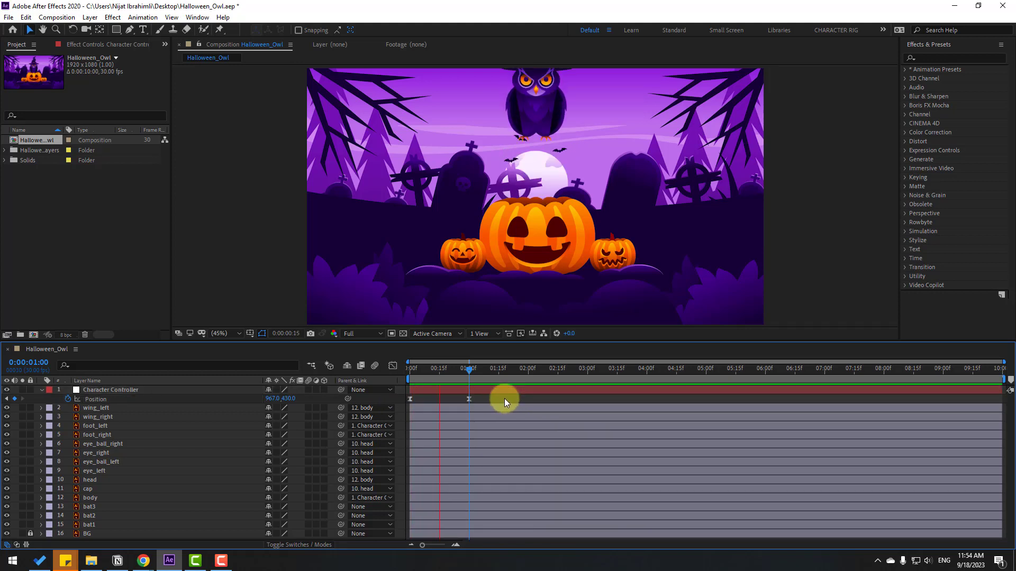
Reshape the Character Controller's position speed graph by lengthening the first keyframe's outgoing influence, and preview the descent
{"action": "key", "text": "space"}
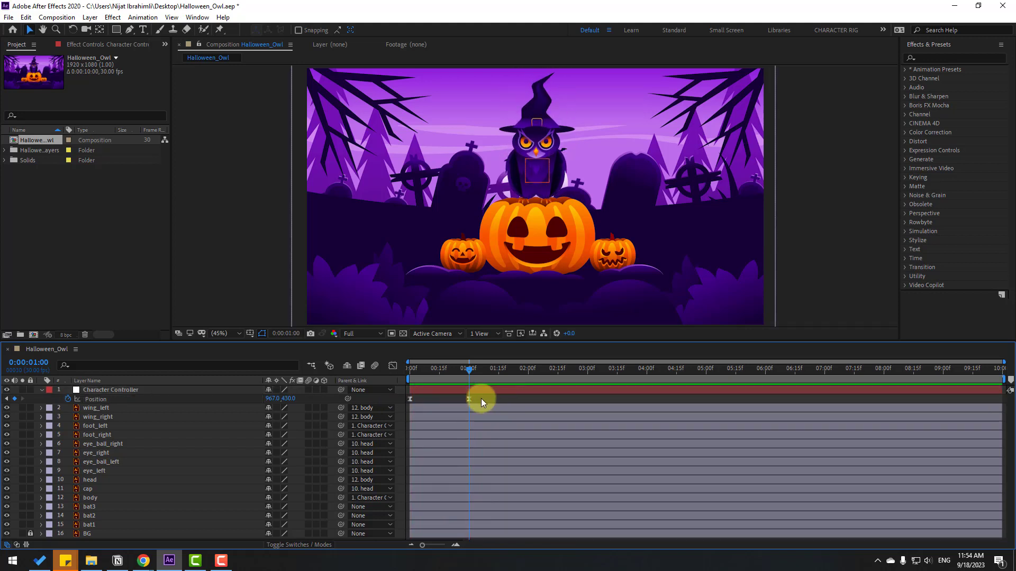
{"action": "left_click", "coordinate": [455, 400]}
{"action": "left_click", "coordinate": [392, 366]}
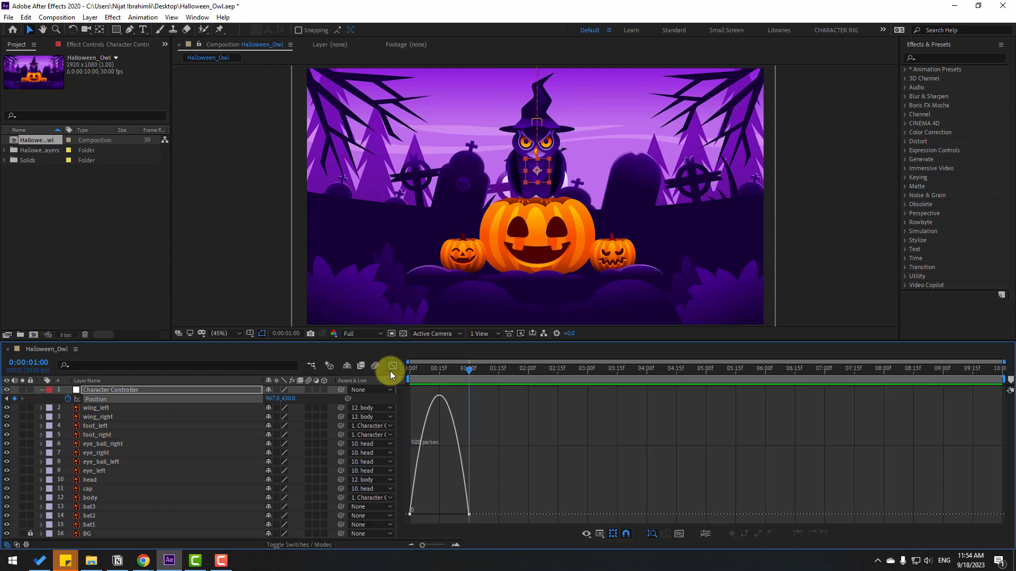
{"action": "left_click", "coordinate": [429, 514]}
{"action": "mouse_move", "coordinate": [428, 516]}
{"action": "left_mouse_down"}
{"action": "mouse_move", "coordinate": [460, 517]}
{"action": "mouse_move", "coordinate": [440, 516]}
{"action": "left_mouse_up"}
{"action": "key", "text": "space"}
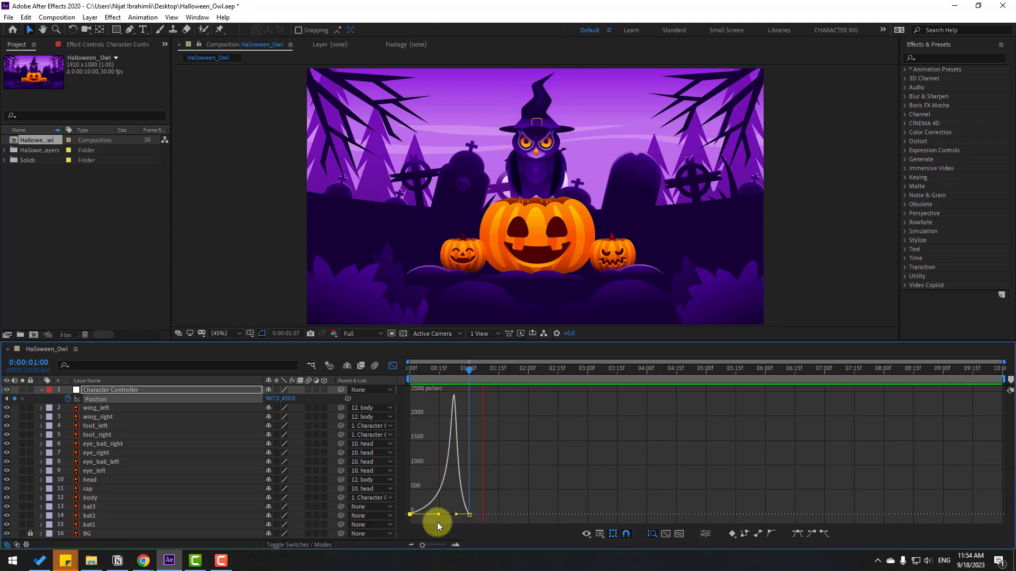
Return to the keyframe view and move the Character Controller's second Position keyframe to 0:00:00:20
{"action": "left_click", "coordinate": [392, 365]}
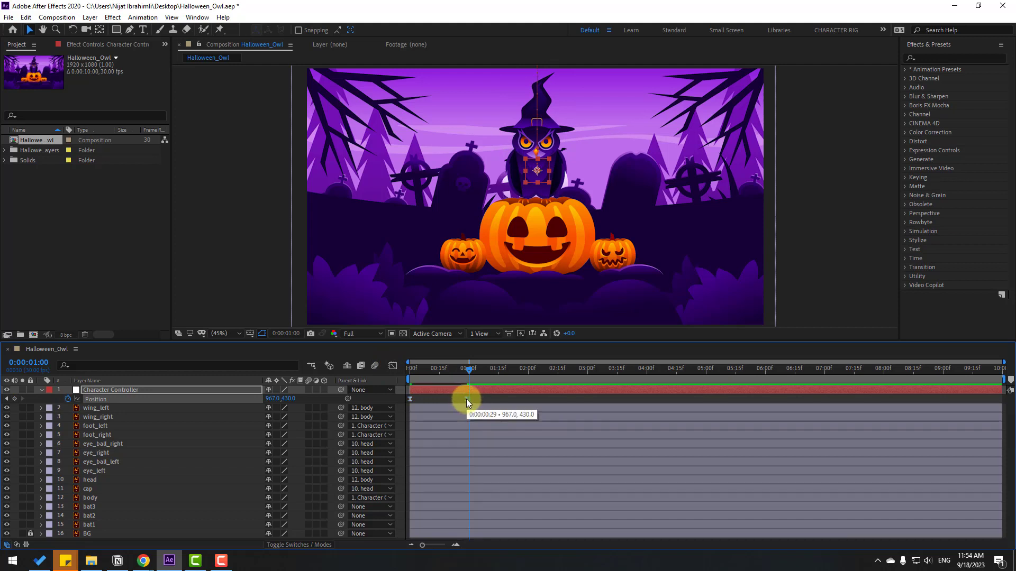
{"action": "left_click_drag", "start_coordinate": [466, 399], "coordinate": [451, 400]}
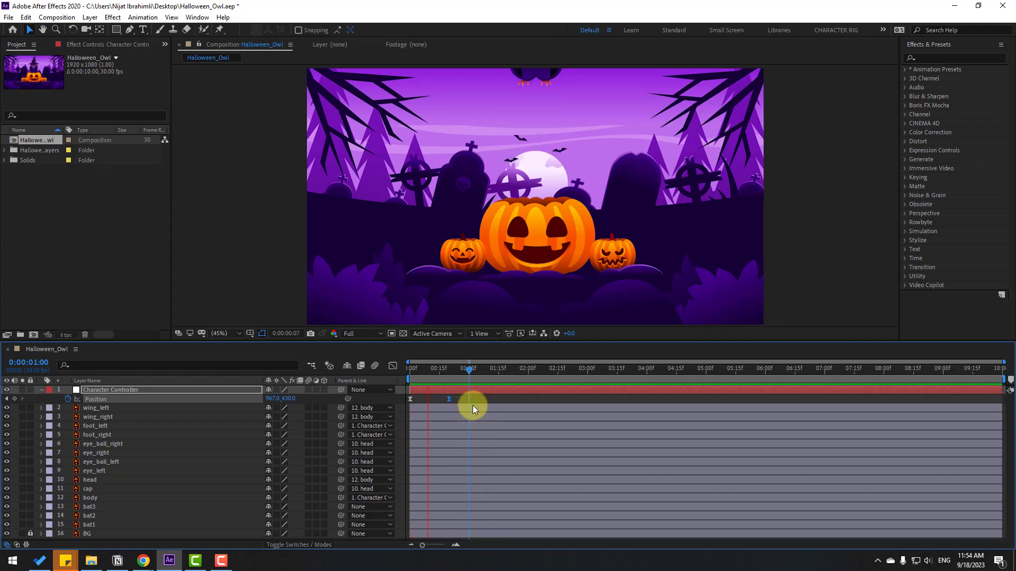
{"action": "key", "text": "j"}
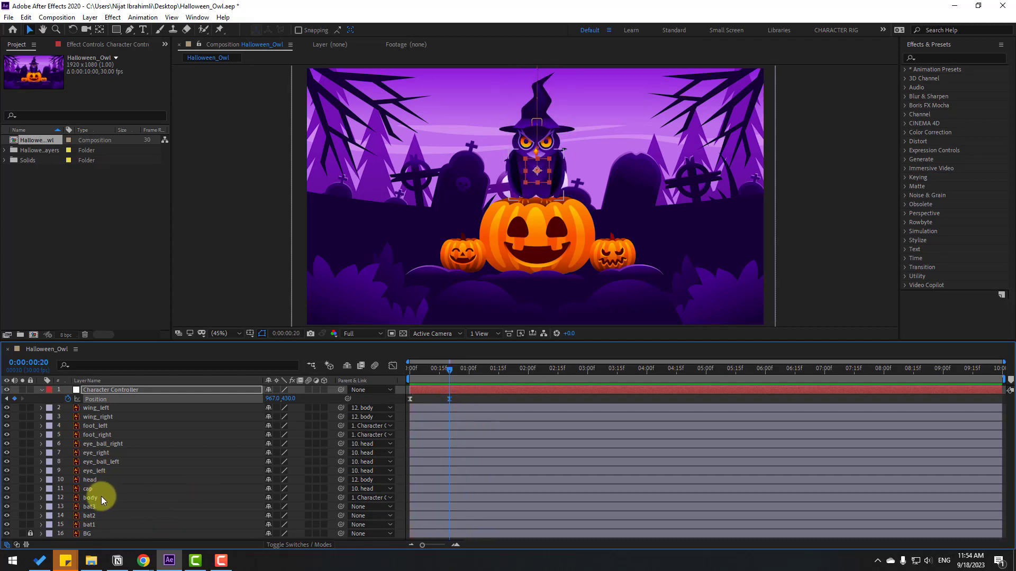
Isolate the body layer and move its anchor point down to the body's lower edge, then show all layers again
{"action": "left_click", "coordinate": [101, 497]}
{"action": "left_click", "coordinate": [22, 497]}
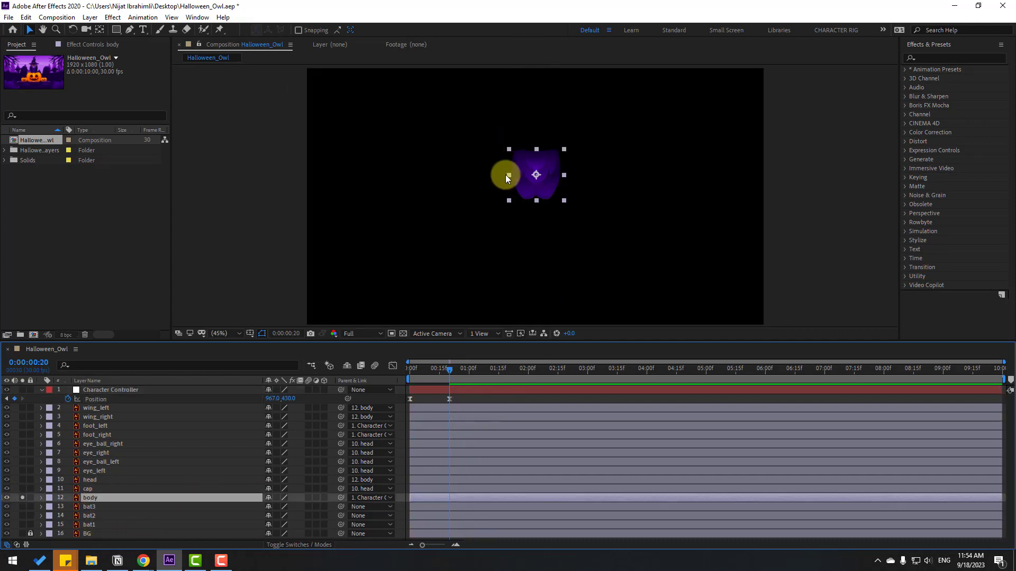
{"action": "key", "text": "period"}
{"action": "left_click", "coordinate": [100, 29]}
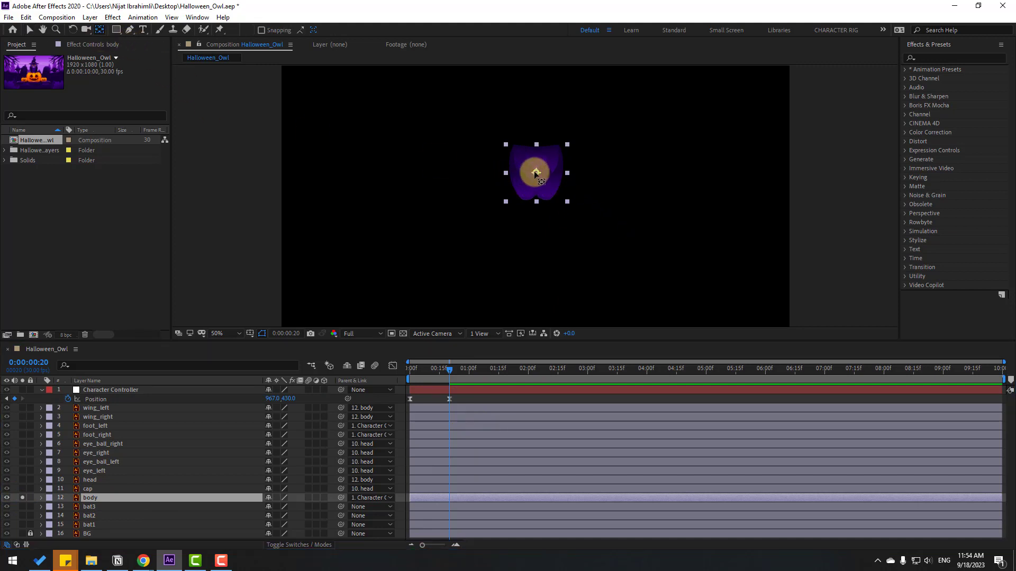
{"action": "left_click_drag", "start_coordinate": [536, 172], "coordinate": [537, 195]}
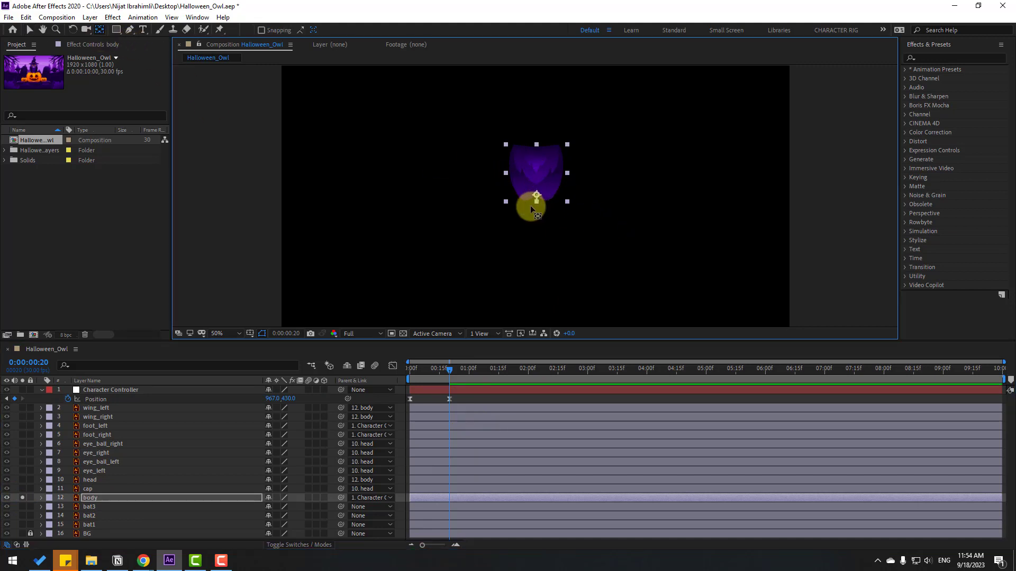
{"action": "left_click", "coordinate": [29, 30]}
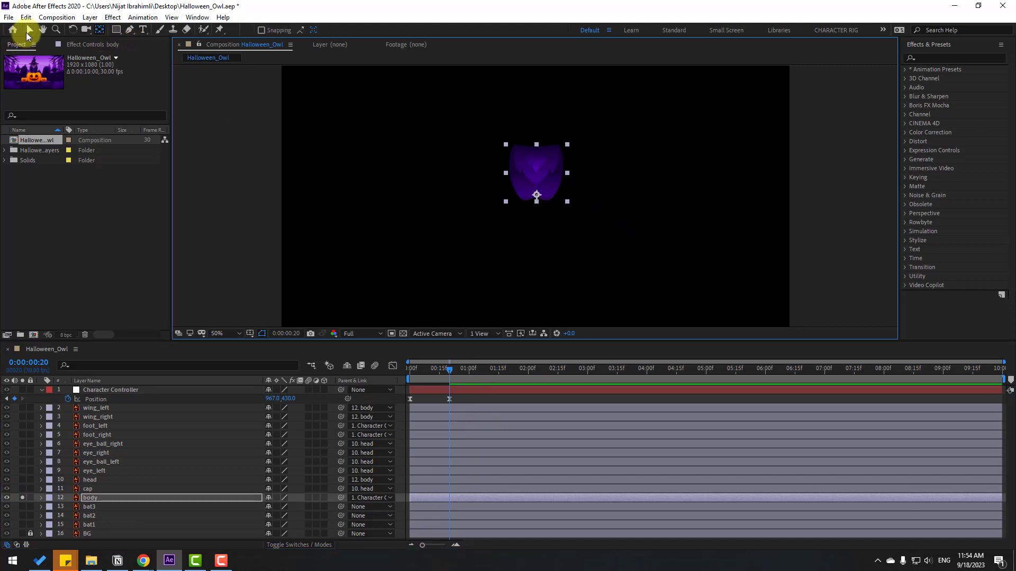
{"action": "left_click", "coordinate": [22, 497]}
Set the body layer's first Position keyframe at 0:00:00:20 with its current position
{"action": "left_click", "coordinate": [94, 501]}
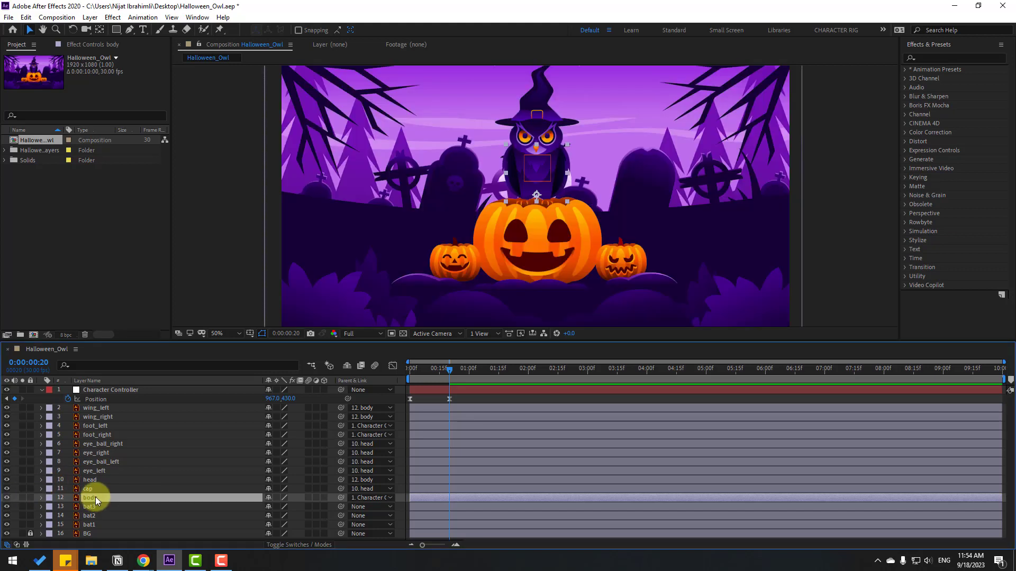
{"action": "key", "text": "p"}
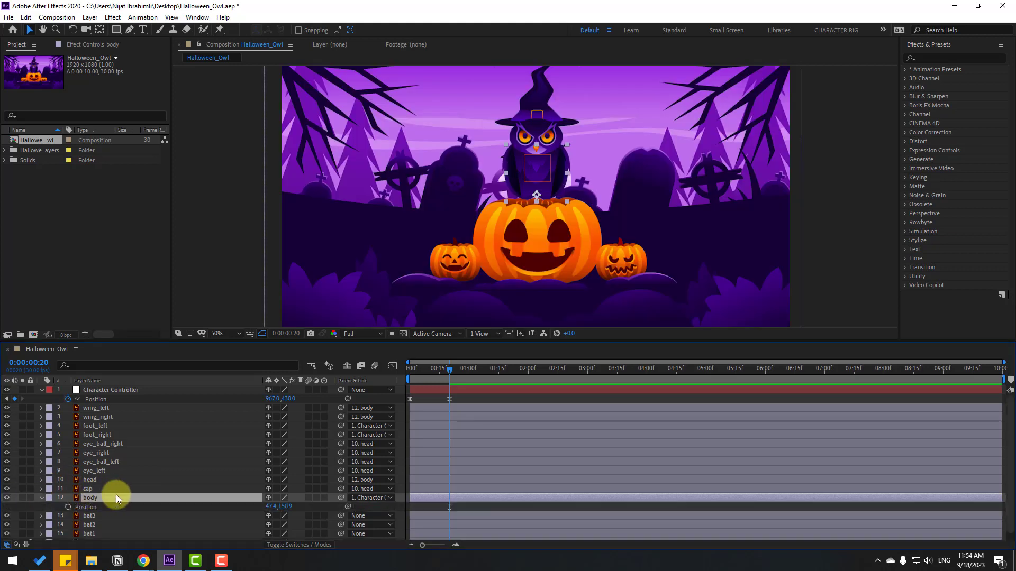
{"action": "left_click", "coordinate": [69, 507]}
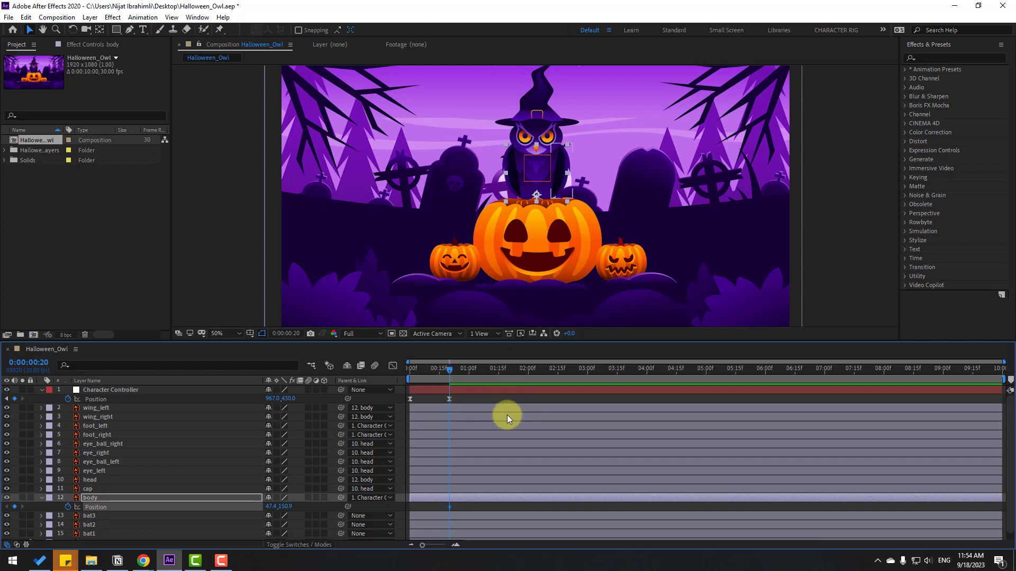
Go 6 frames forward to 0:00:00:26 and keyframe the body layer lower at position 47.4, 154.9
{"action": "left_click", "coordinate": [291, 336]}
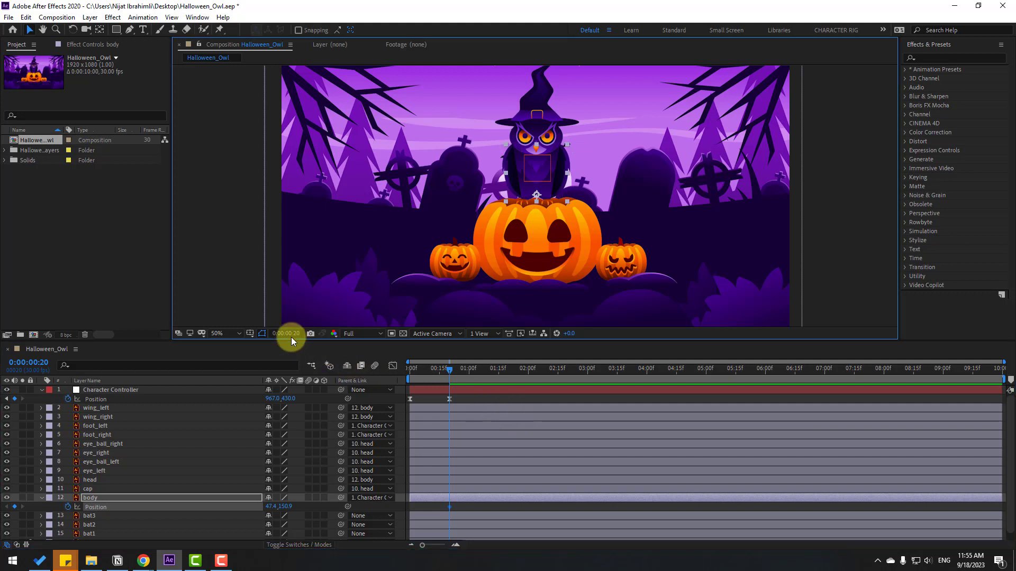
{"action": "type", "text": "+6"}
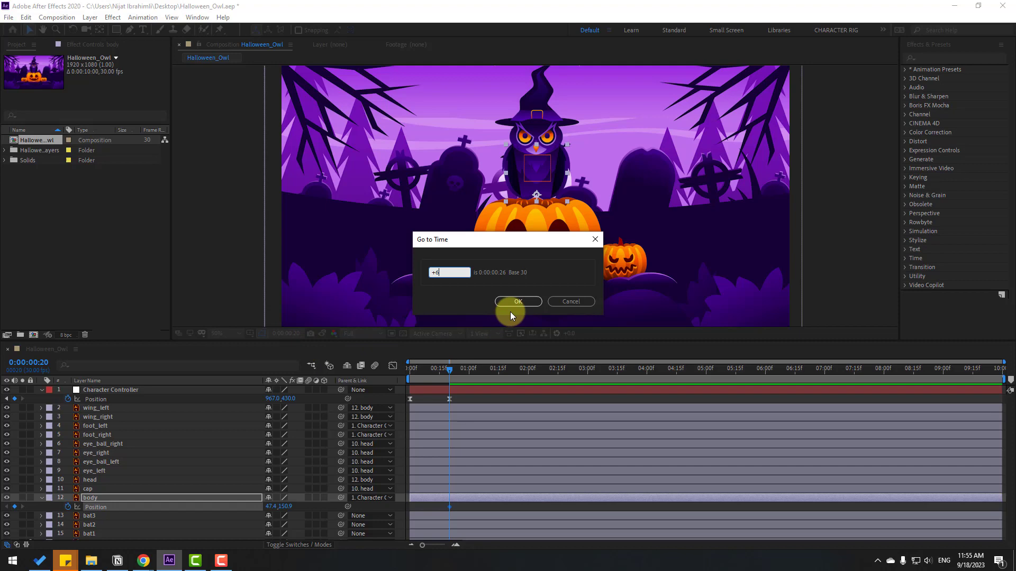
{"action": "left_click", "coordinate": [518, 301]}
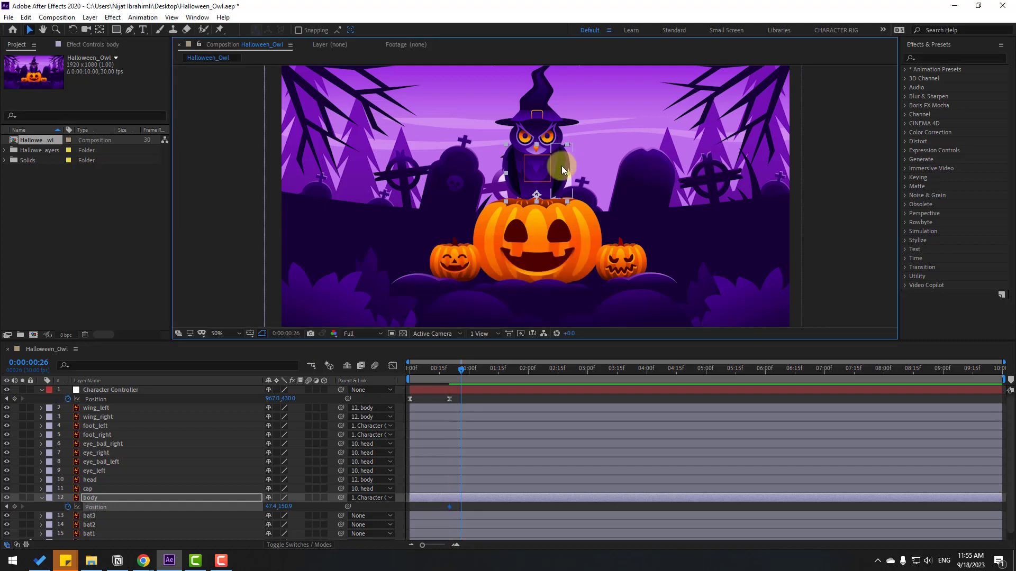
{"action": "scroll", "coordinate": [582, 205], "scroll_direction": "up", "scroll_amount": 4}
{"action": "left_click_drag", "start_coordinate": [661, 181], "coordinate": [628, 189]}
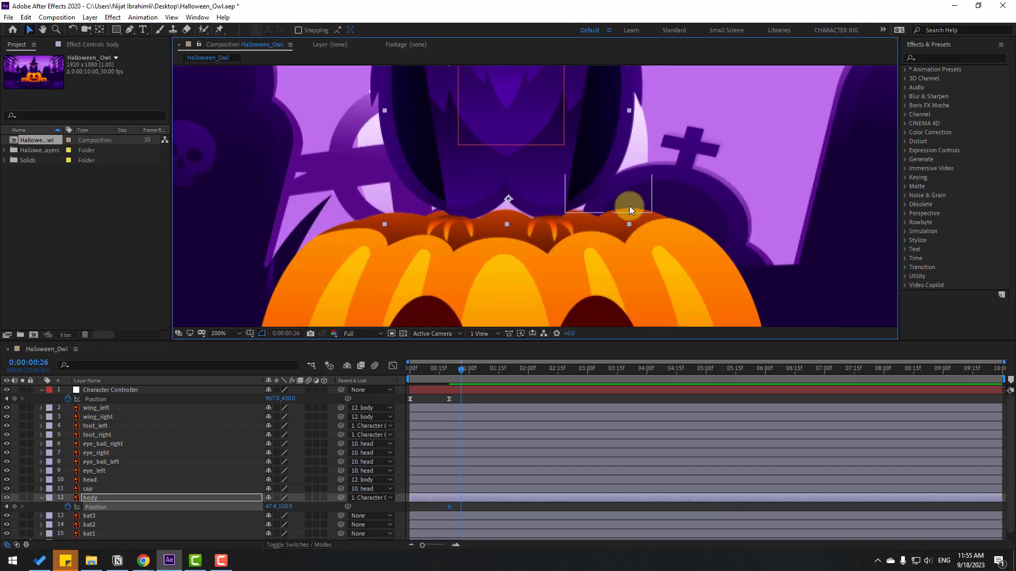
{"action": "key", "text": "Down"}
{"action": "key", "text": "Down"}
{"action": "key", "text": "Down"}
{"action": "key", "text": "Down"}
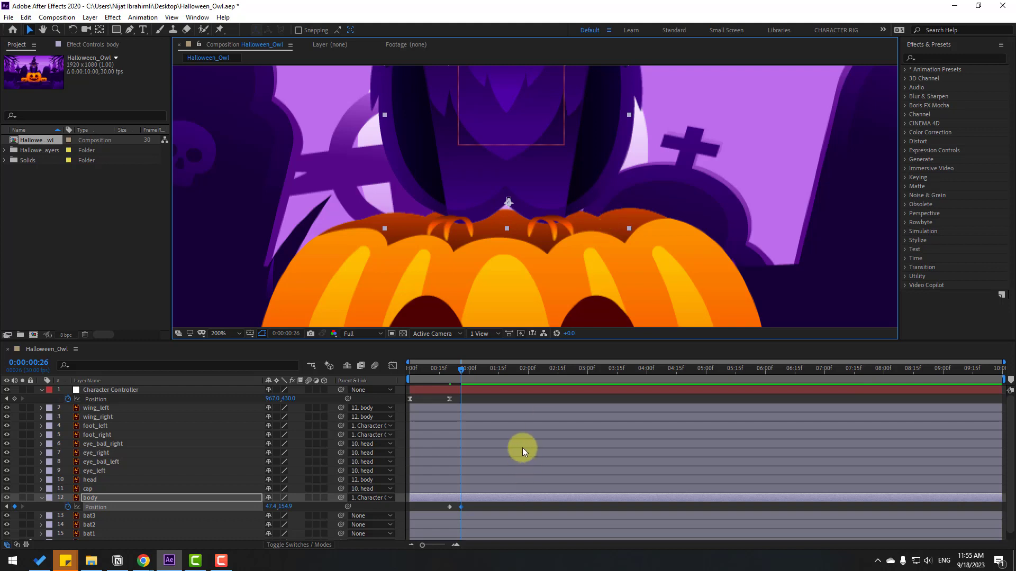
Keyframe the body layer's position back up at 47.4, 150.9 at 0:00:01:02
{"action": "key", "text": "space"}
{"action": "key", "text": "Up"}
{"action": "key", "text": "Up"}
{"action": "key", "text": "Up"}
{"action": "key", "text": "Up"}
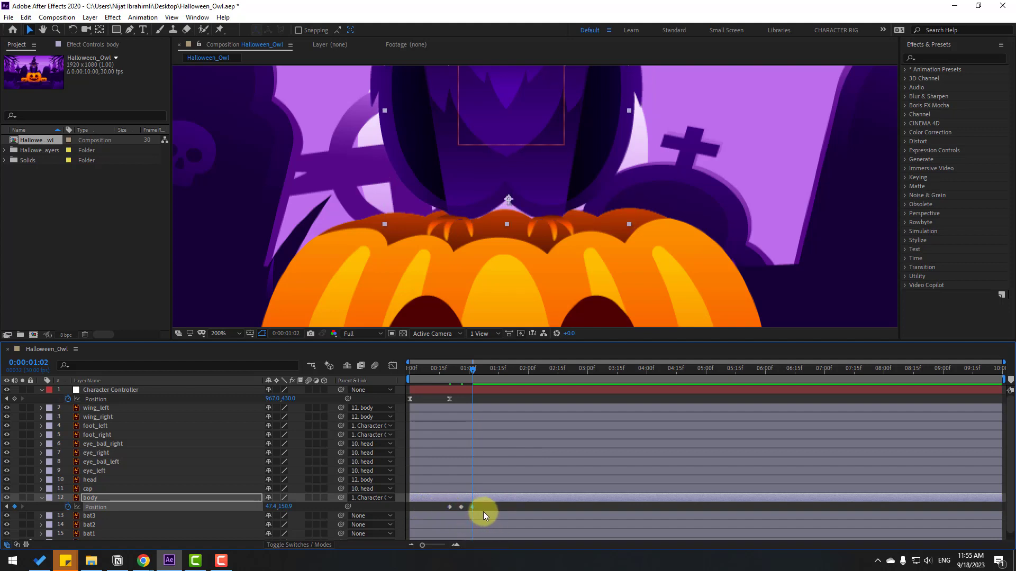
Apply Easy Ease to all three Position keyframes of the body layer
{"action": "left_click_drag", "start_coordinate": [484, 513], "coordinate": [446, 511]}
{"action": "right_click", "coordinate": [450, 506]}
{"action": "mouse_move", "coordinate": [497, 498]}
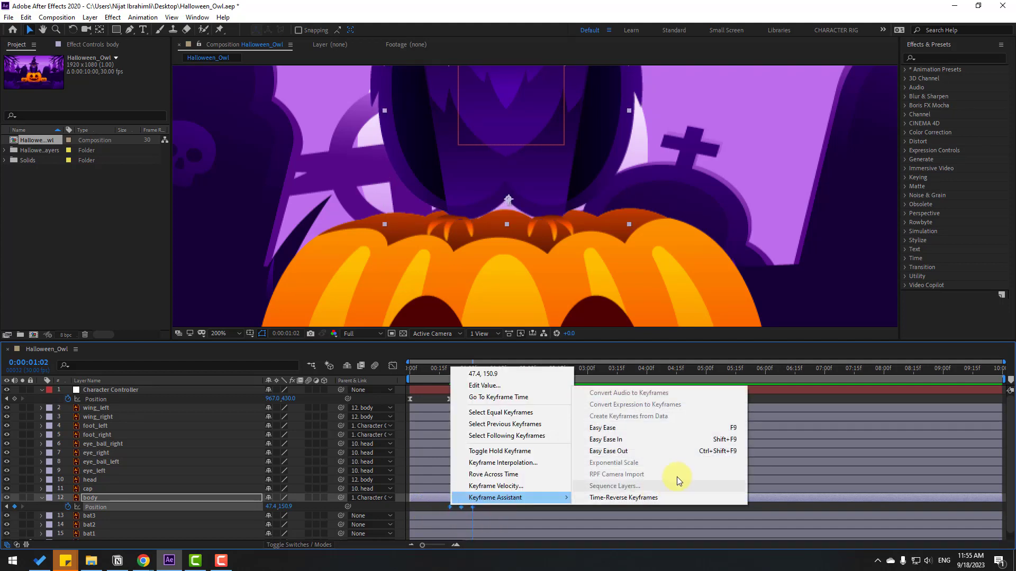
{"action": "left_click", "coordinate": [639, 427]}
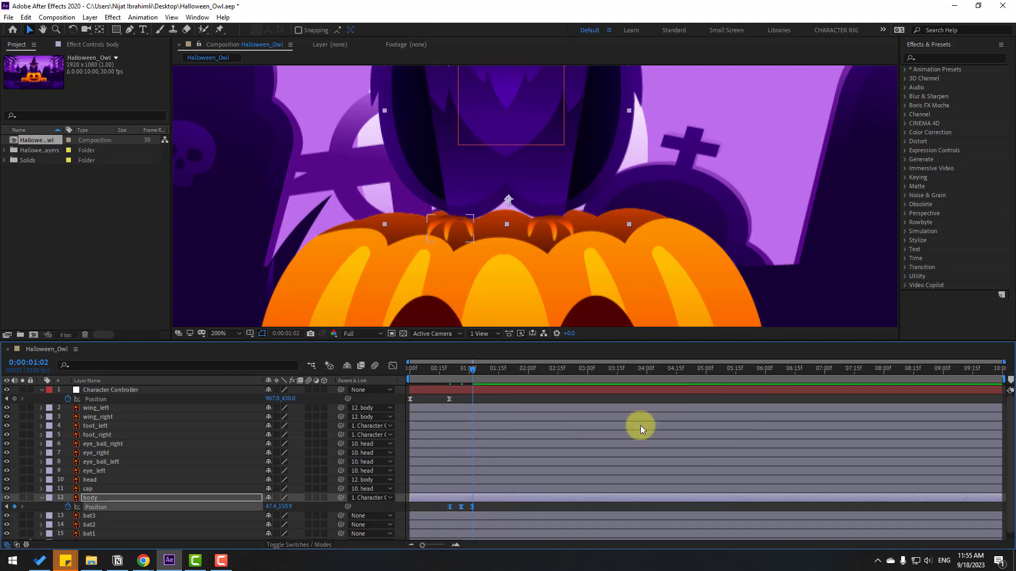
Reorder the foot_left and foot_right layers directly below the body layer and preview the whole composition
{"action": "left_click", "coordinate": [104, 427]}
{"action": "left_click", "coordinate": [104, 434], "text": "shift"}
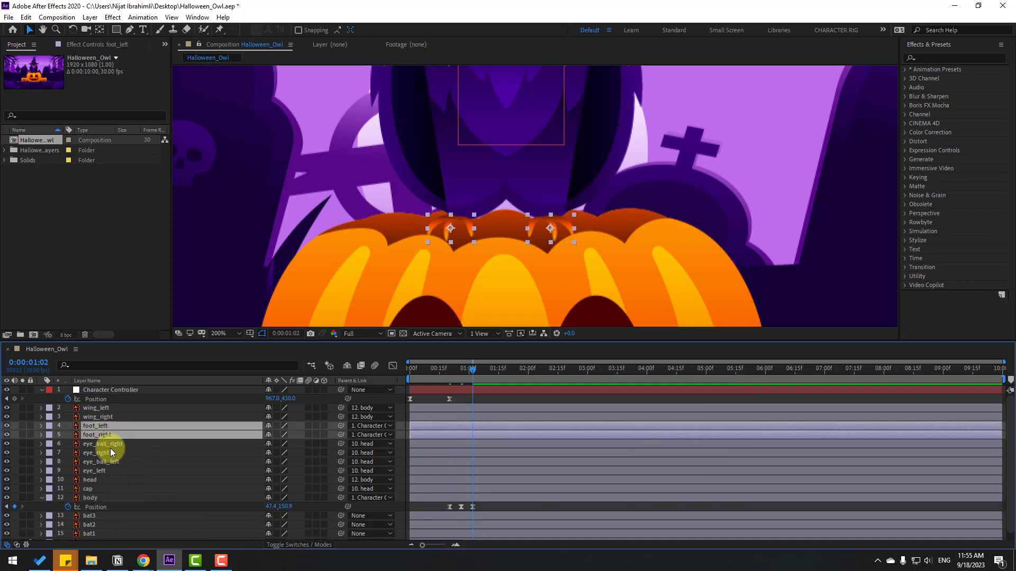
{"action": "left_click_drag", "start_coordinate": [100, 430], "coordinate": [106, 508]}
{"action": "scroll", "coordinate": [677, 153], "scroll_direction": "down", "scroll_amount": 3}
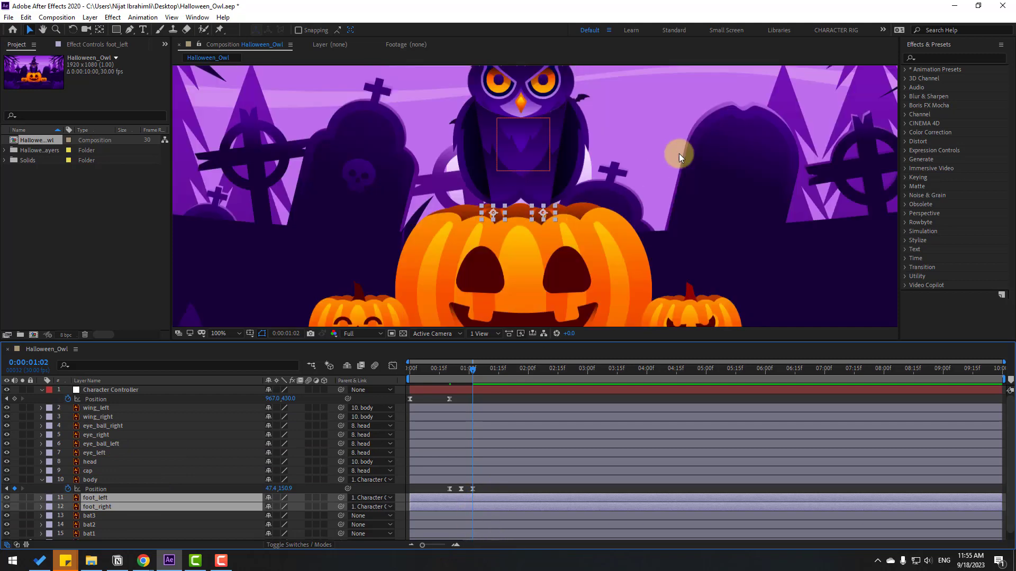
{"action": "key", "text": "space"}
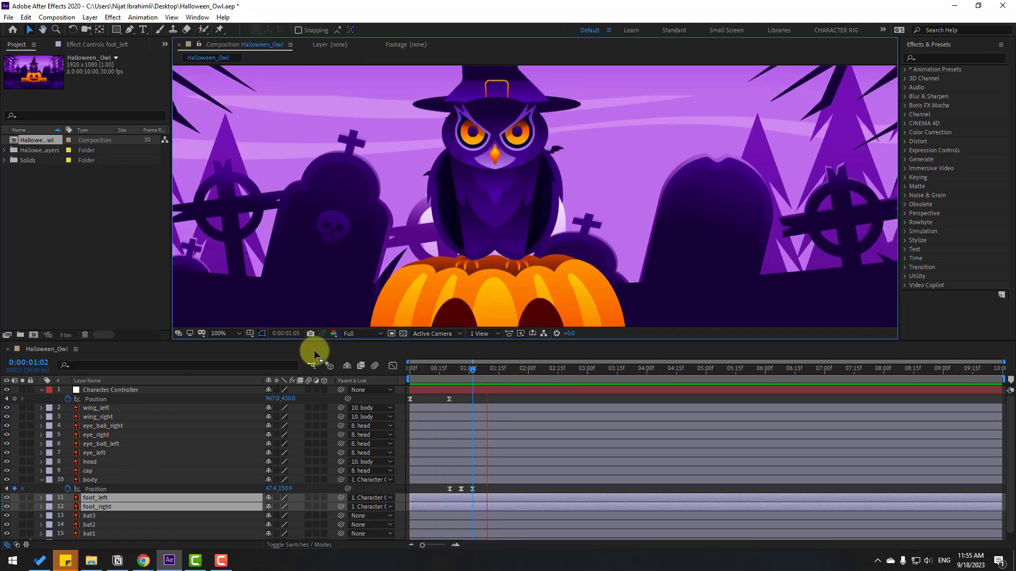
{"action": "key", "text": "shift+slash"}
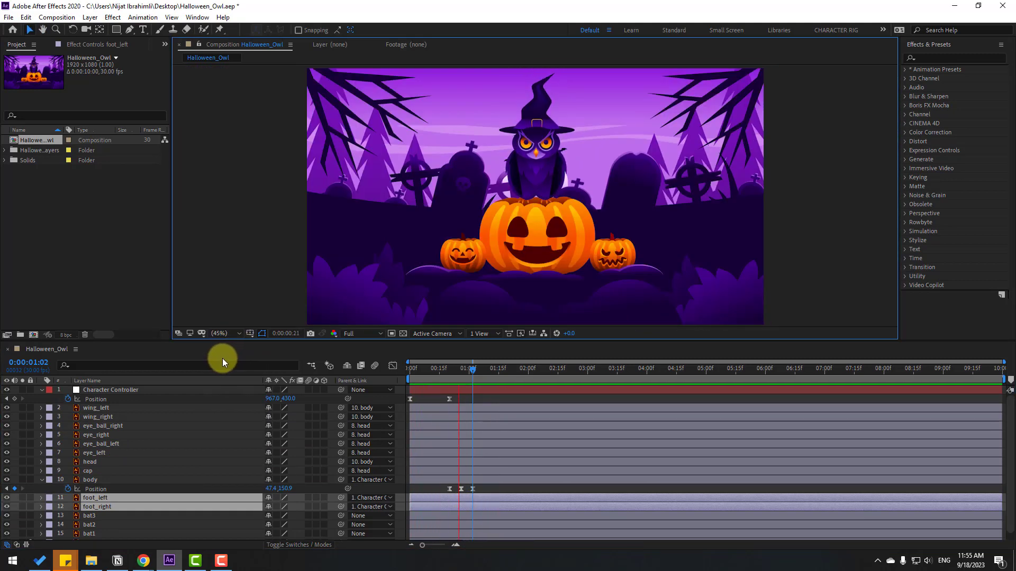
Shift the body layer's three Position keyframes about 3 frames earlier and preview the landing timing
{"action": "left_click_drag", "start_coordinate": [481, 487], "coordinate": [444, 490]}
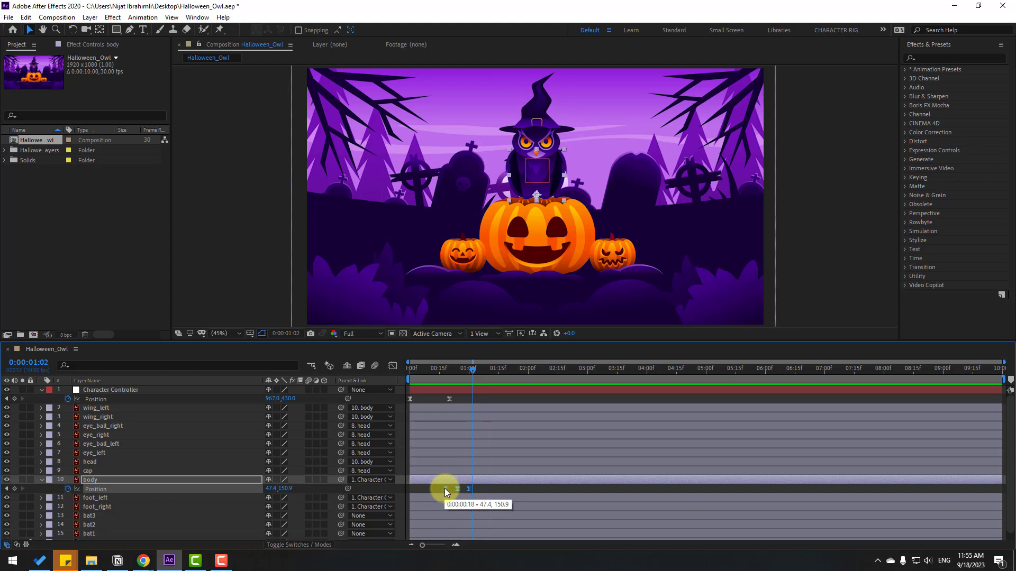
{"action": "key", "text": "space"}
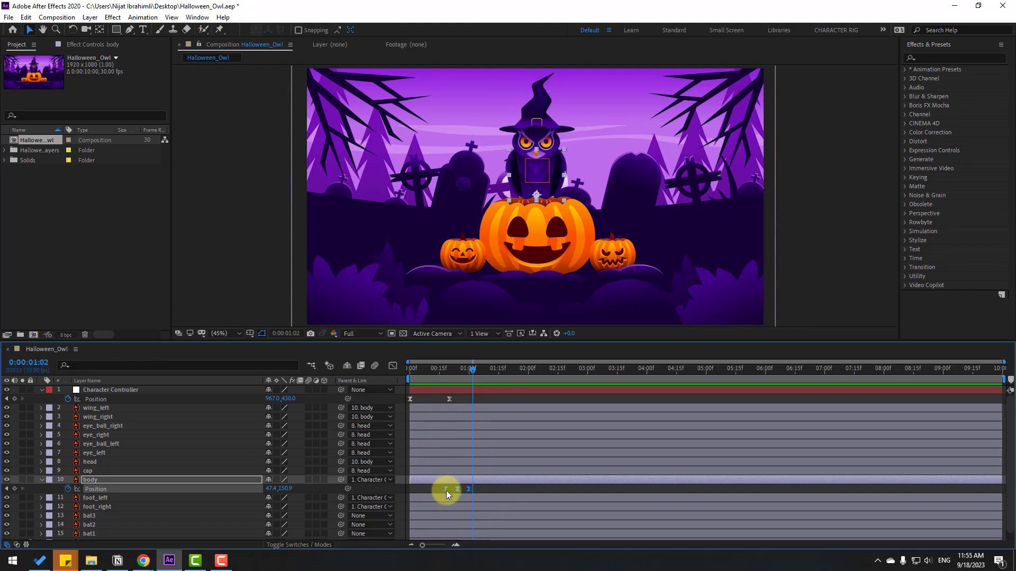
{"action": "left_click_drag", "start_coordinate": [446, 490], "coordinate": [443, 490]}
{"action": "key", "text": "space"}
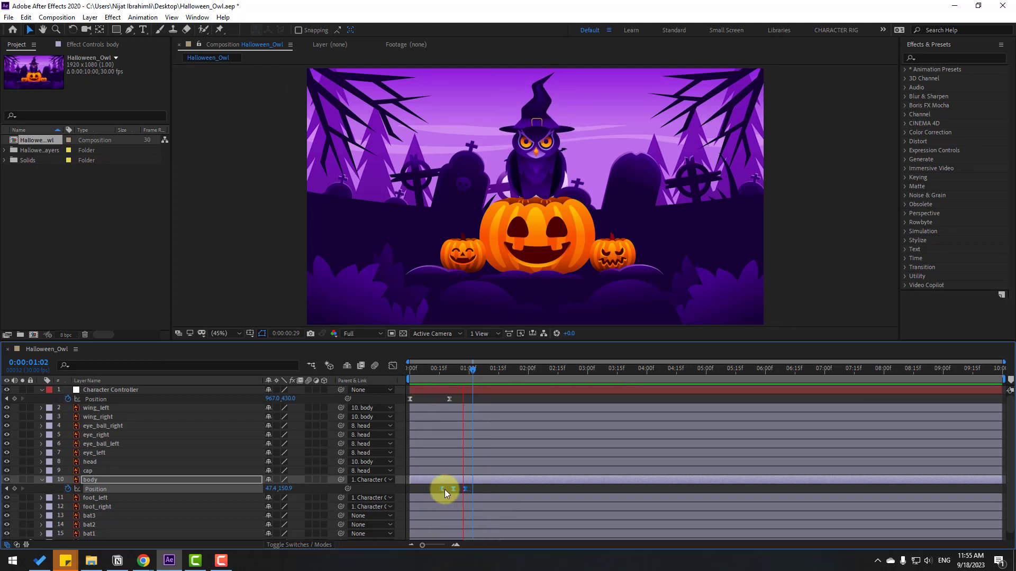
{"action": "key", "text": "space"}
{"action": "key", "text": "space"}
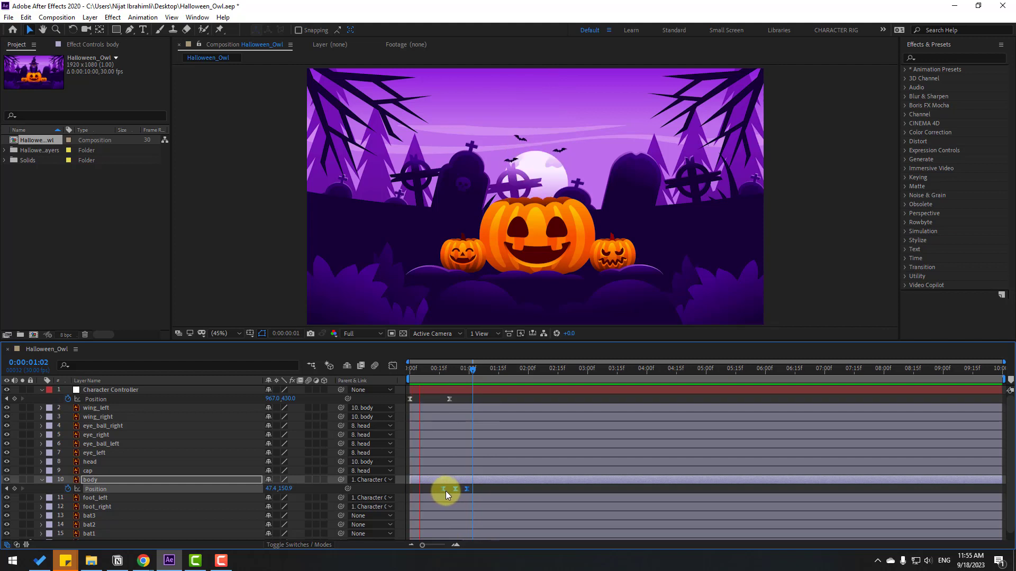
{"action": "key", "text": "space"}
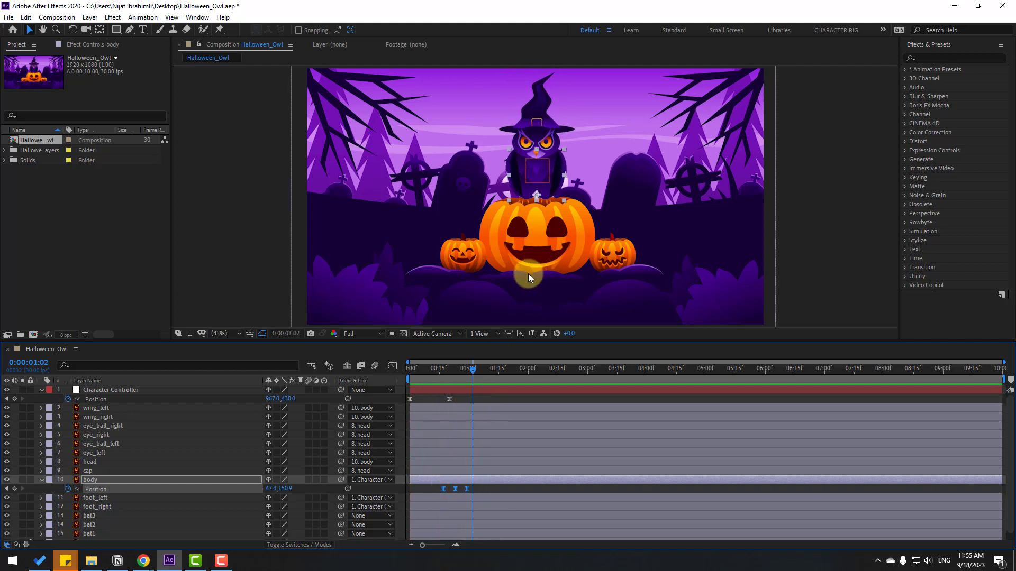
Solo the wing_left and wing_right layers
{"action": "left_click", "coordinate": [106, 409]}
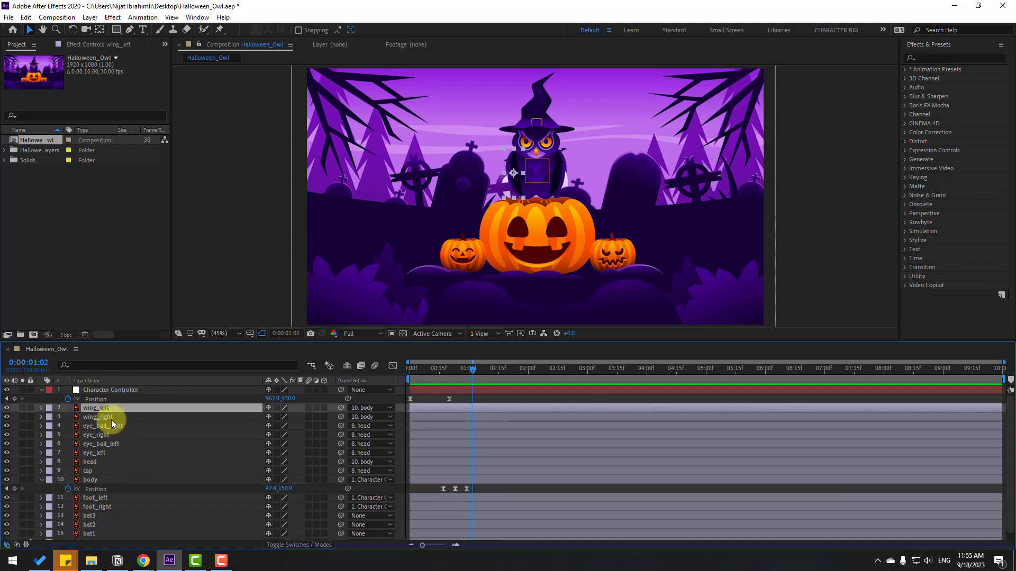
{"action": "left_click", "coordinate": [85, 421], "text": "shift"}
{"action": "left_click", "coordinate": [22, 408]}
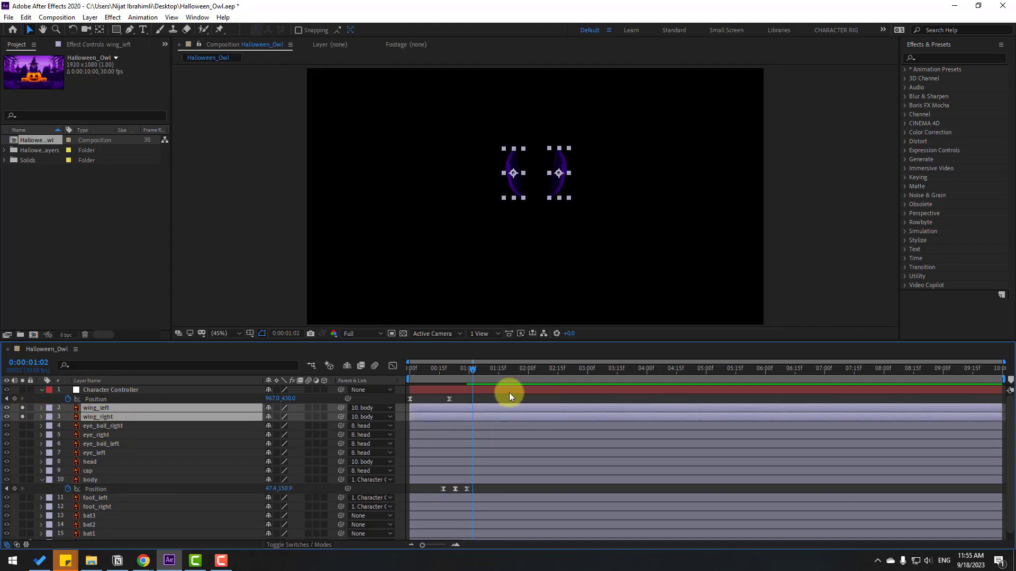
Move the wing_left layer's anchor point to the top of the wing with the Pan Behind tool
{"action": "left_click", "coordinate": [544, 142]}
{"action": "scroll", "coordinate": [551, 176], "scroll_direction": "up", "scroll_amount": 4}
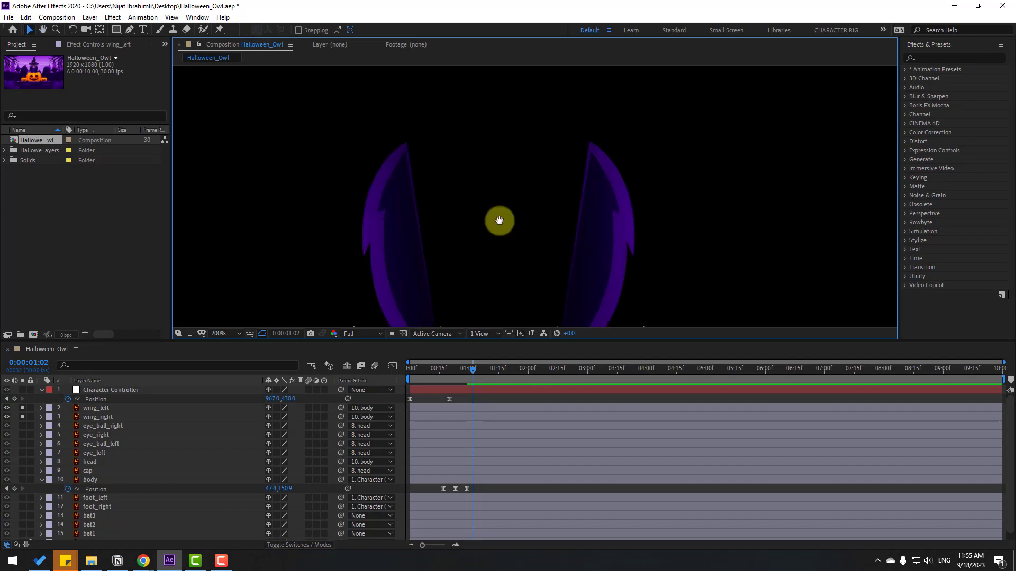
{"action": "left_click_drag", "start_coordinate": [499, 220], "coordinate": [542, 150]}
{"action": "left_click", "coordinate": [423, 189]}
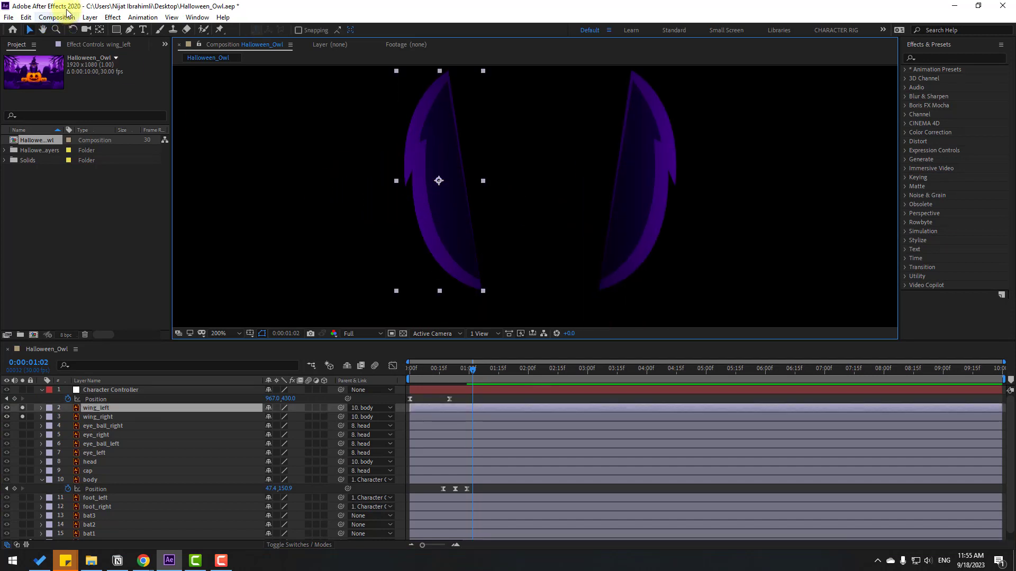
{"action": "left_click", "coordinate": [102, 33]}
{"action": "left_click_drag", "start_coordinate": [585, 170], "coordinate": [540, 203]}
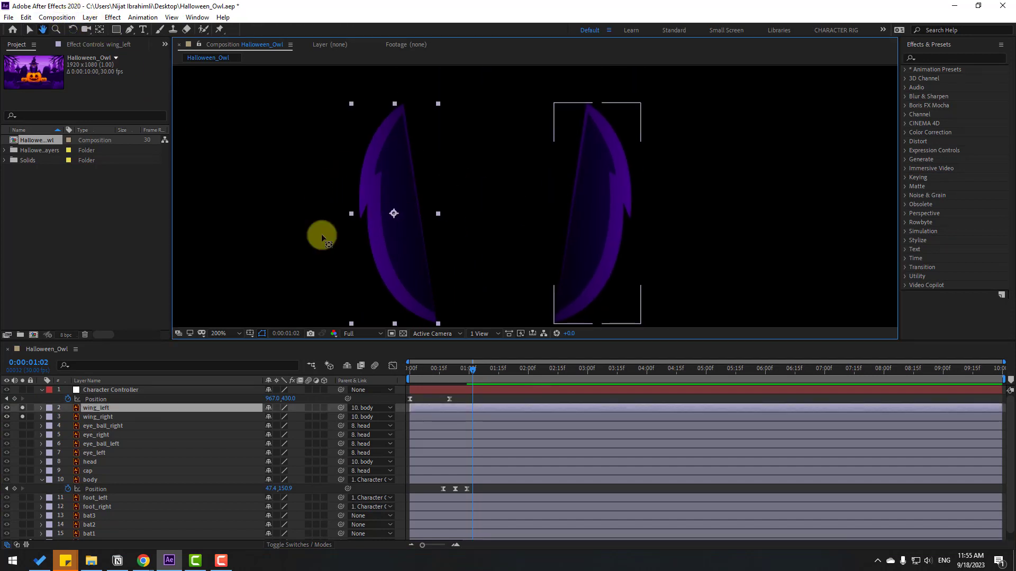
{"action": "left_click_drag", "start_coordinate": [392, 213], "coordinate": [393, 199]}
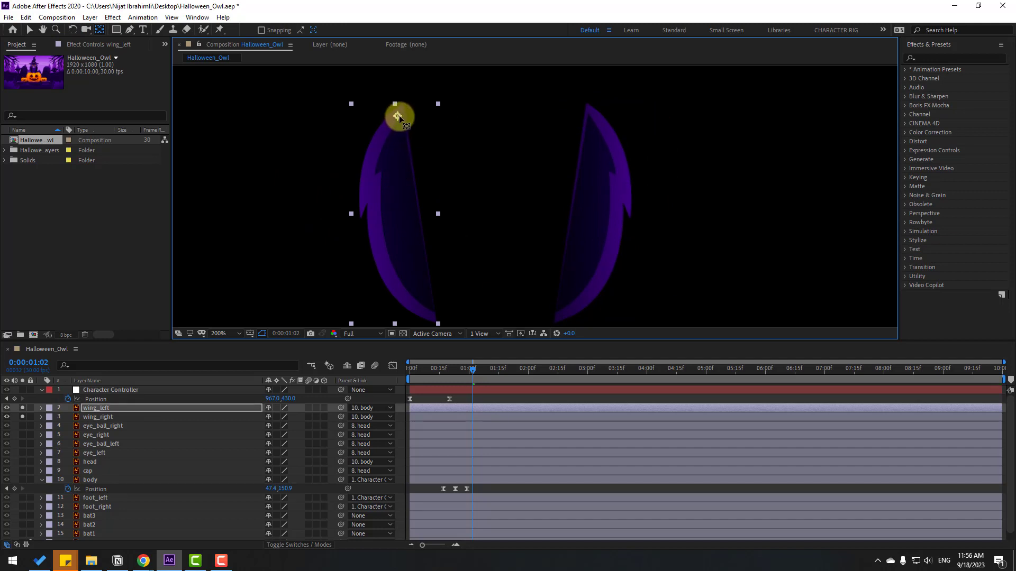
{"action": "left_click_drag", "start_coordinate": [399, 116], "coordinate": [400, 115]}
{"action": "left_click", "coordinate": [29, 30]}
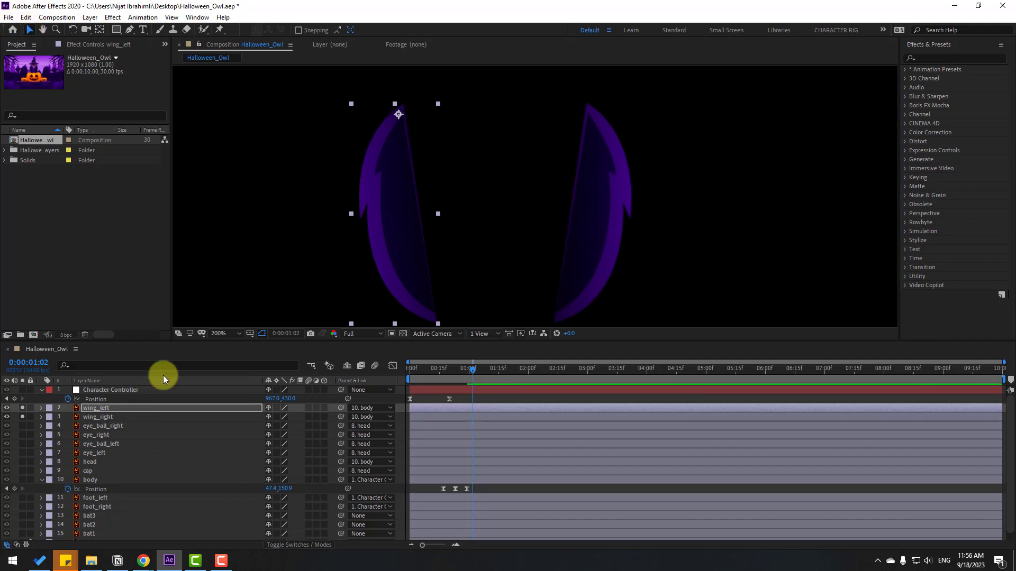
Move the wing_right layer's anchor point to the top of its wing and unsolo both wing layers
{"action": "left_click", "coordinate": [101, 417]}
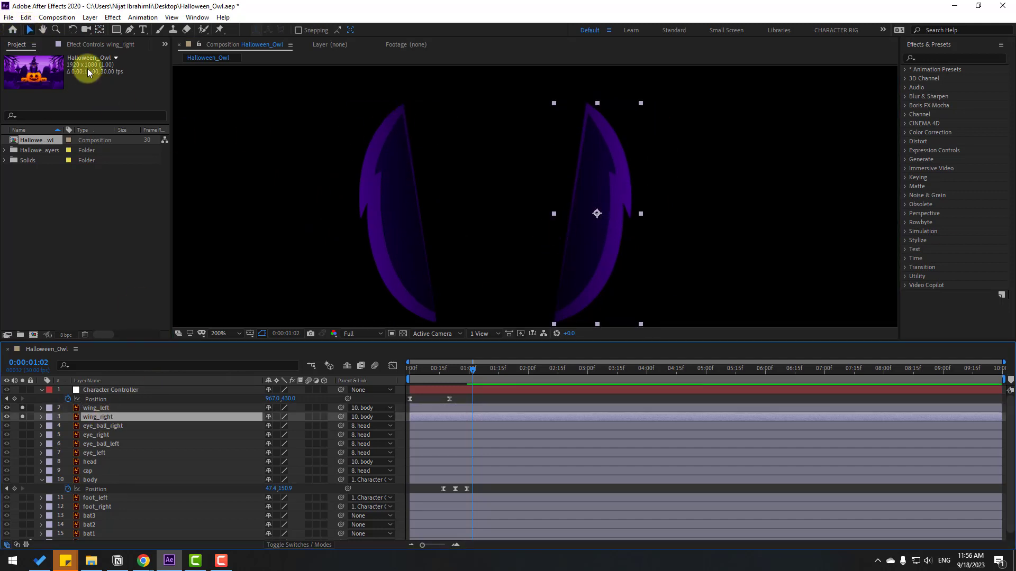
{"action": "left_click", "coordinate": [101, 30]}
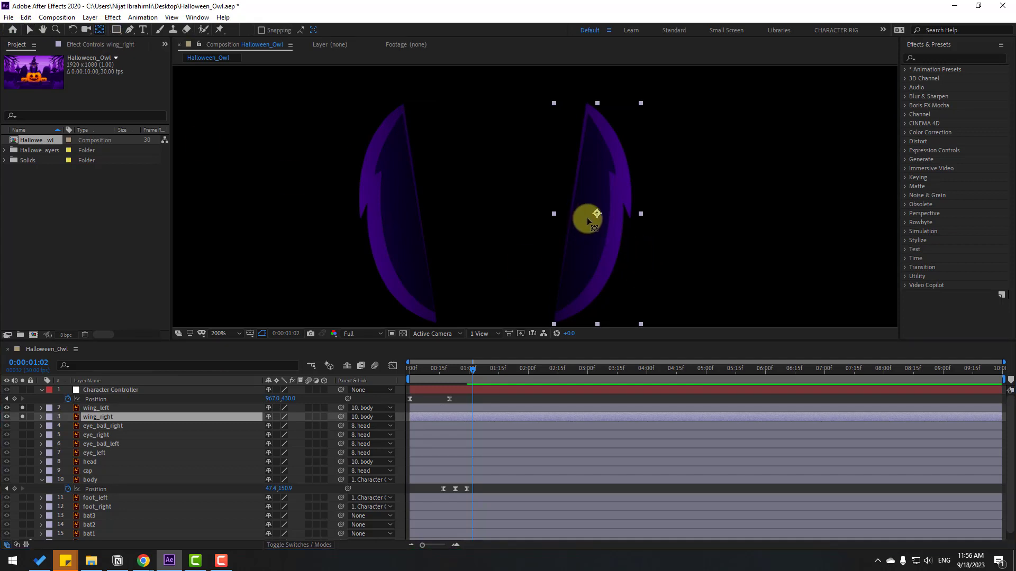
{"action": "left_click_drag", "start_coordinate": [596, 213], "coordinate": [594, 114]}
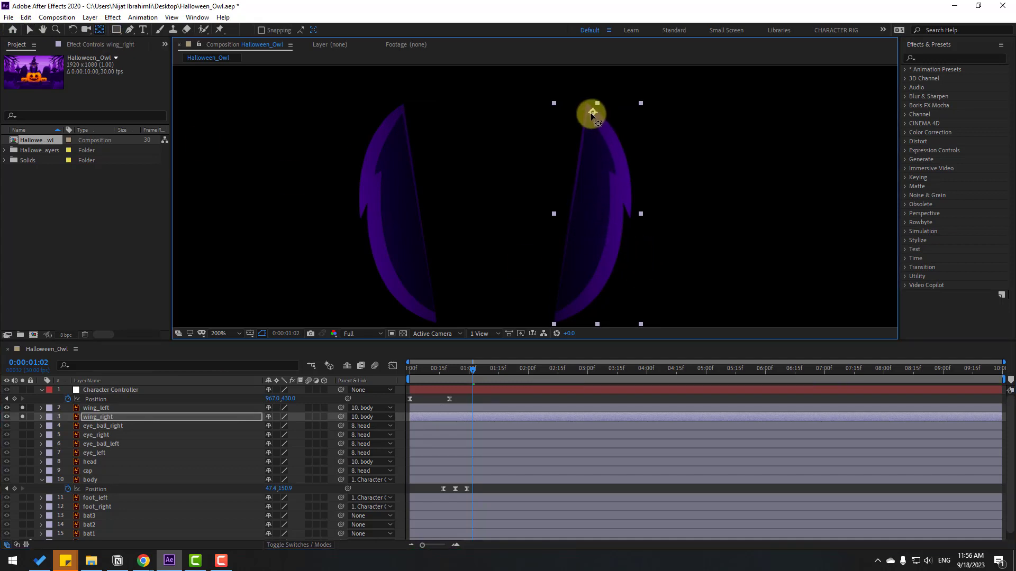
{"action": "left_click", "coordinate": [30, 30]}
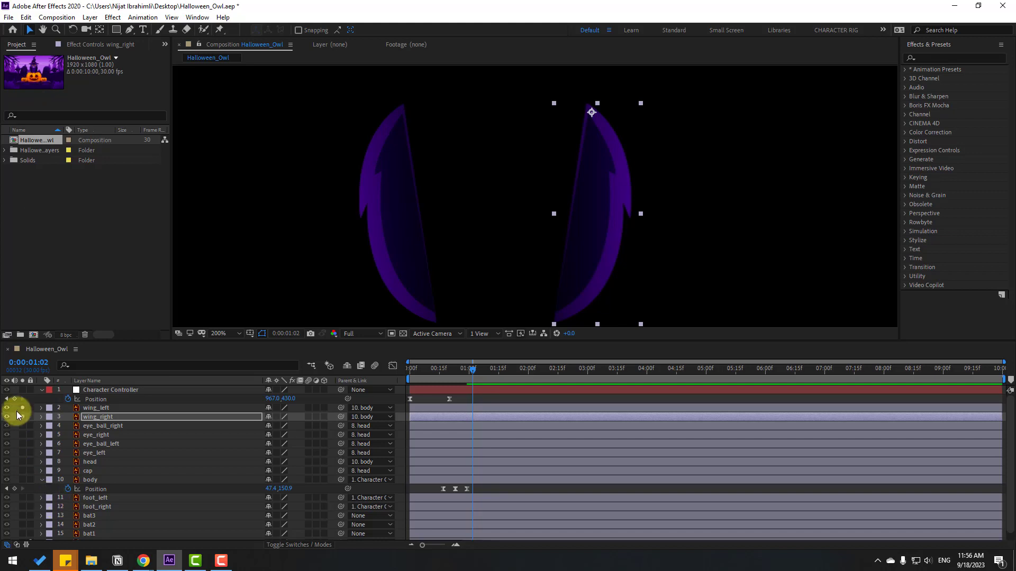
{"action": "left_click", "coordinate": [21, 408]}
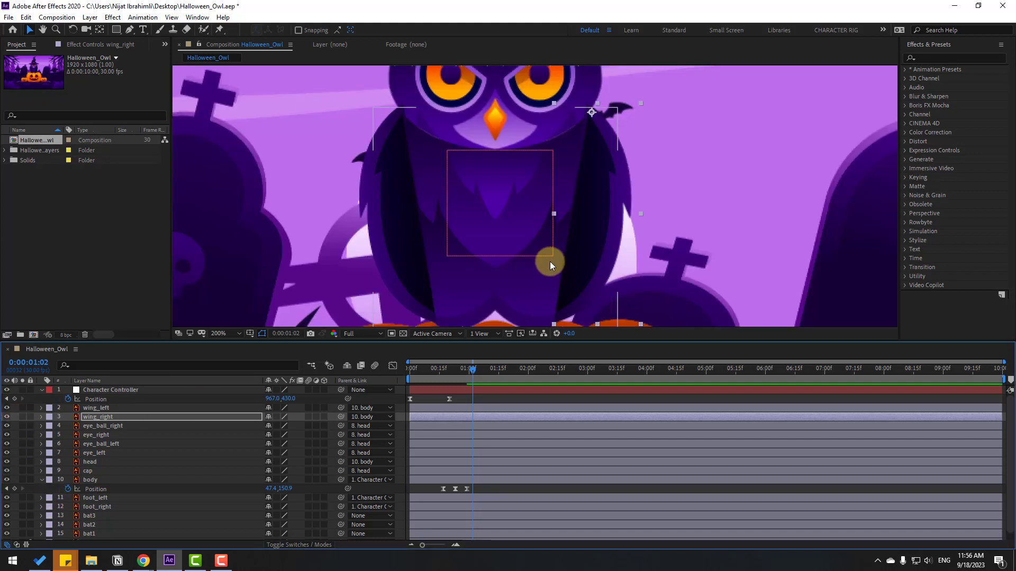
At 0:00:02:00, spread the wings by setting Rotation to 102° on wing_left and -96° on wing_right
{"action": "key", "text": "comma"}
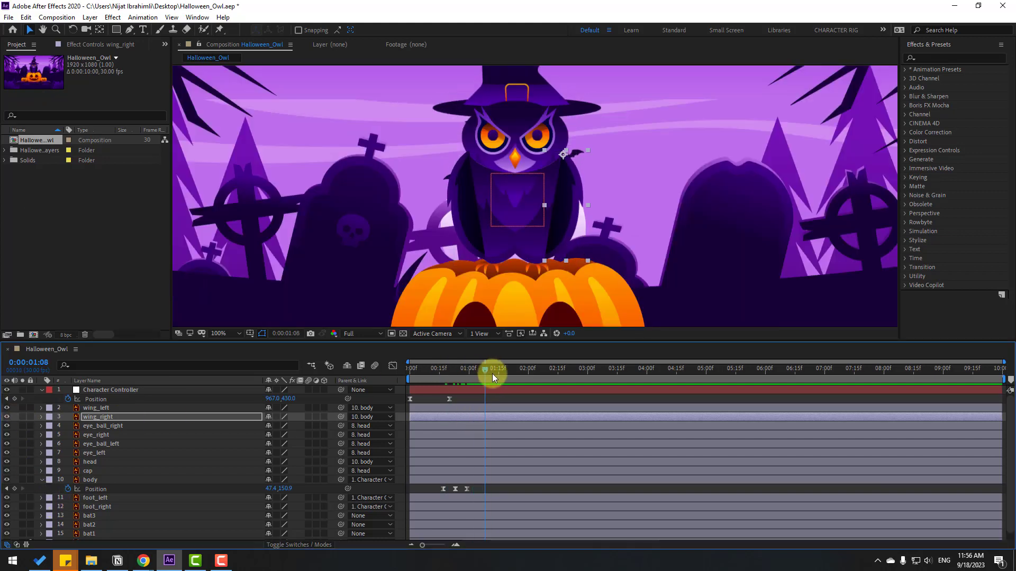
{"action": "left_click_drag", "start_coordinate": [492, 373], "coordinate": [500, 373]}
{"action": "left_click", "coordinate": [99, 410], "text": "ctrl"}
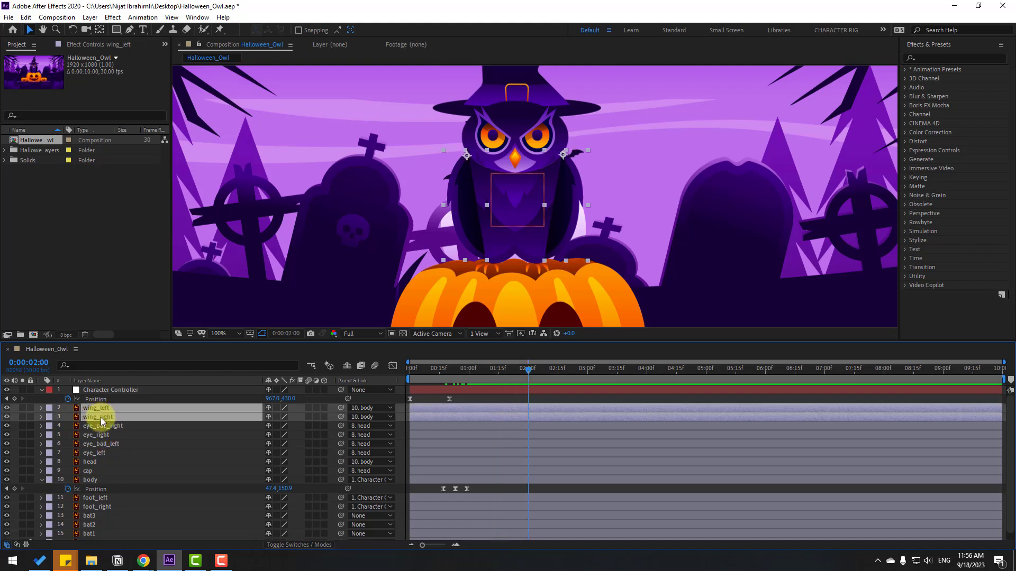
{"action": "key", "text": "r"}
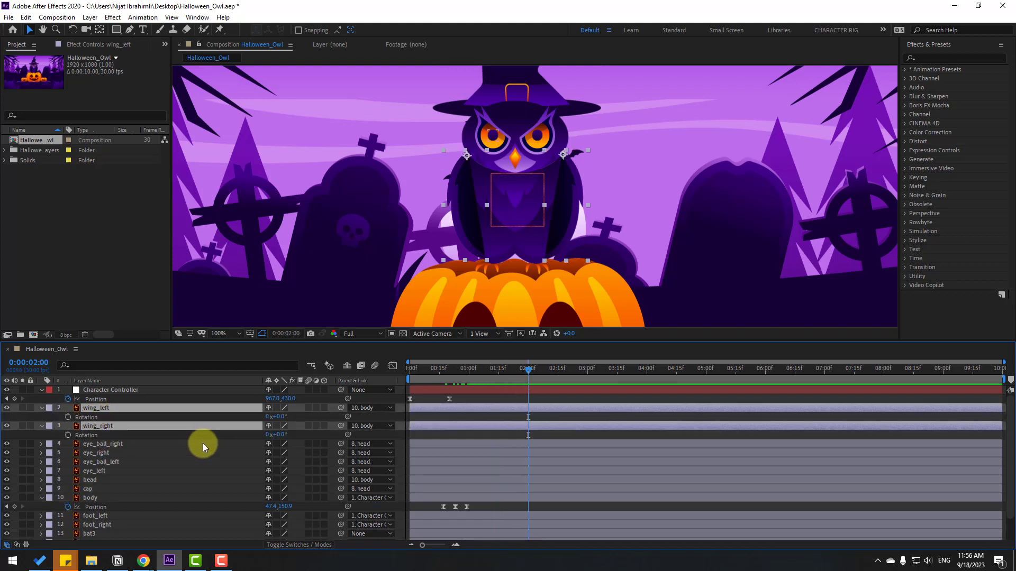
{"action": "left_click", "coordinate": [295, 416]}
{"action": "left_click_drag", "start_coordinate": [277, 418], "coordinate": [320, 407]}
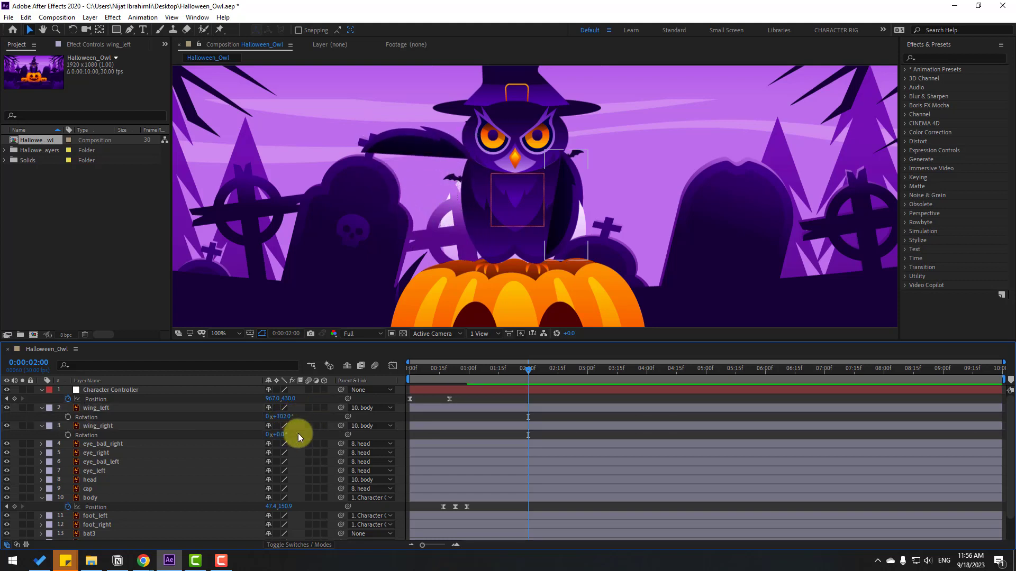
{"action": "left_click", "coordinate": [281, 437]}
{"action": "left_click_drag", "start_coordinate": [281, 437], "coordinate": [226, 437]}
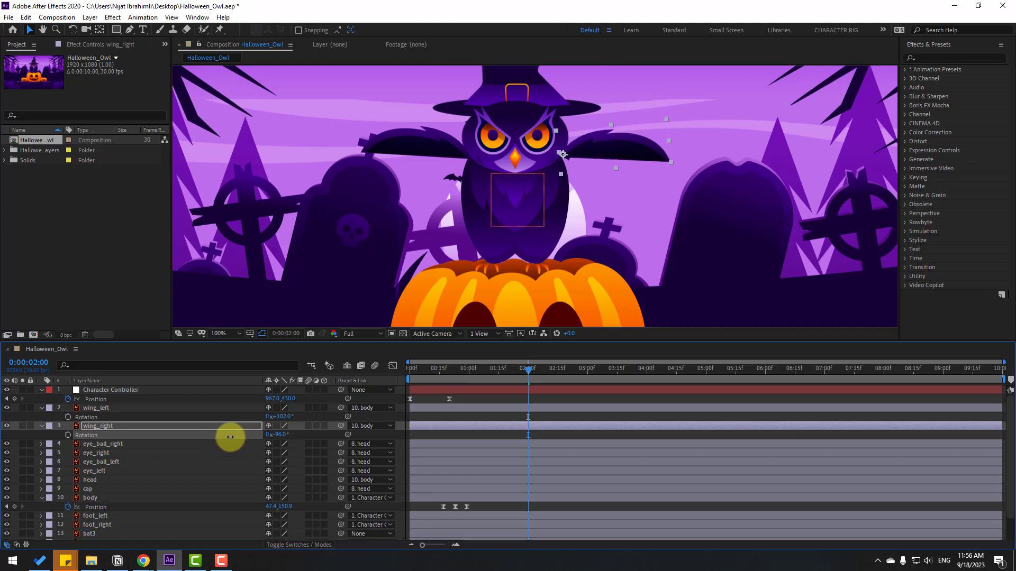
Keyframe both wings' Rotation at 0:00:02:00, and at 0:00:02:10 set wing_left to 9° and wing_right to -7°
{"action": "left_click", "coordinate": [69, 418]}
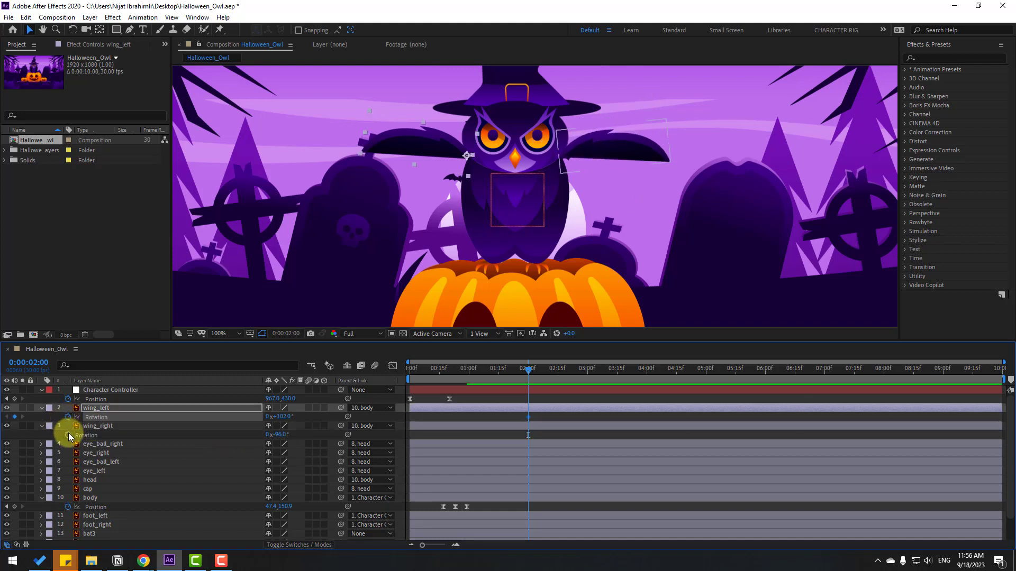
{"action": "left_click", "coordinate": [69, 435]}
{"action": "left_click", "coordinate": [551, 419]}
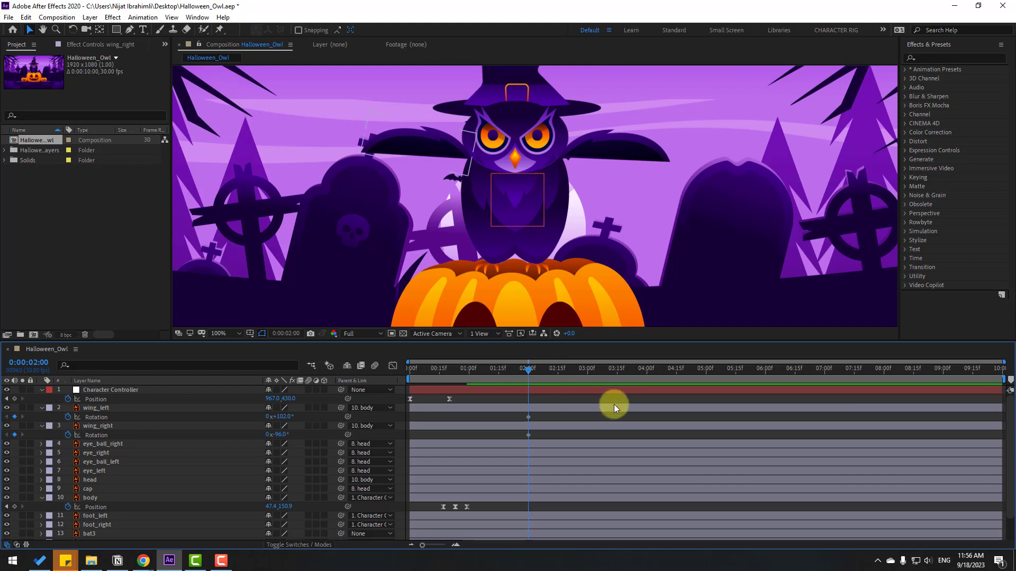
{"action": "key", "text": "shift+Page_Down"}
{"action": "left_click_drag", "start_coordinate": [287, 418], "coordinate": [322, 424]}
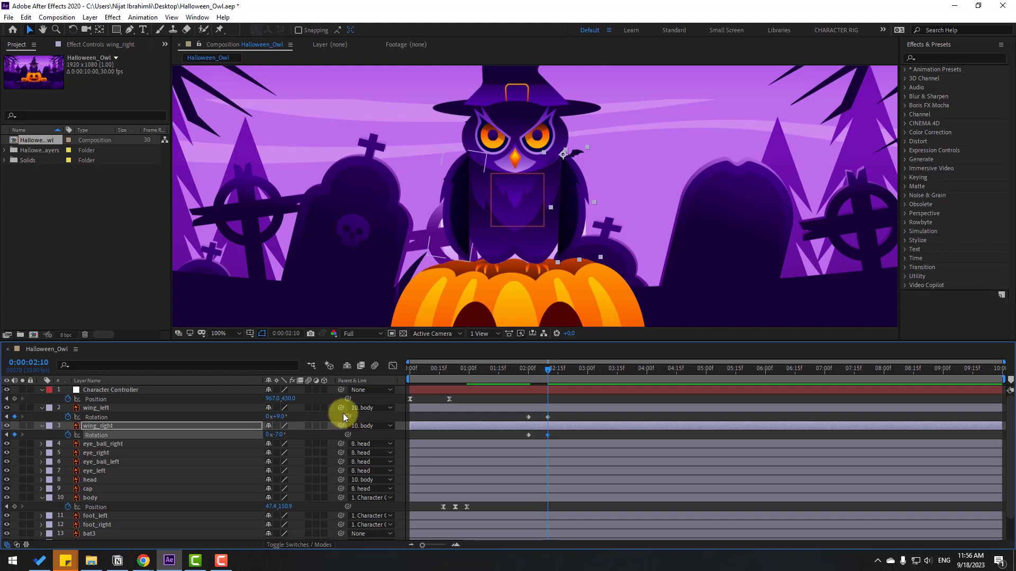
Go 6 frames forward to 0:00:02:16, set Rotation to 18° on wing_left and -15° on wing_right, and scrub through the motion
{"action": "left_click", "coordinate": [286, 334]}
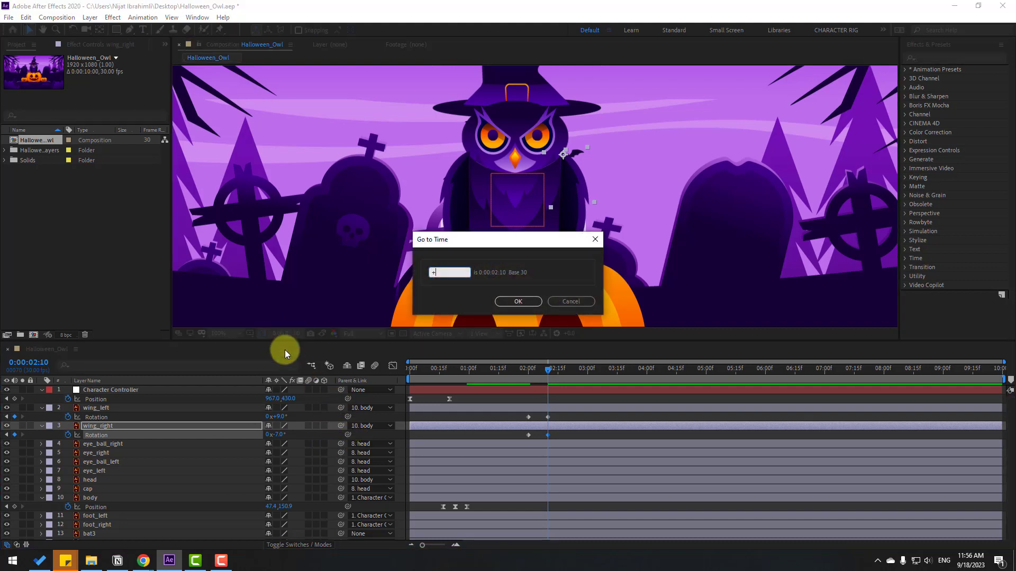
{"action": "type", "text": "+6"}
{"action": "left_click", "coordinate": [500, 303]}
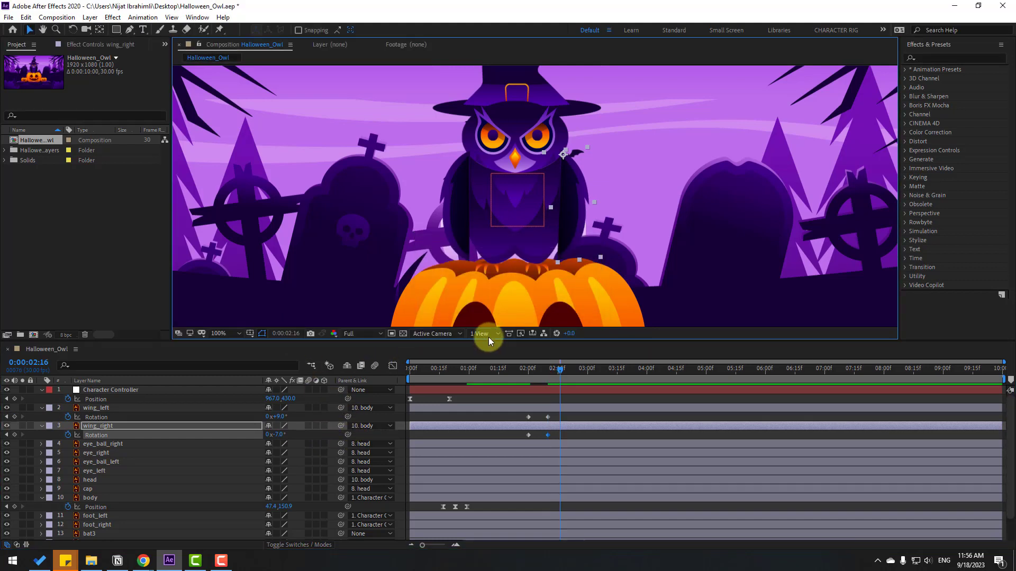
{"action": "left_click_drag", "start_coordinate": [274, 435], "coordinate": [285, 415]}
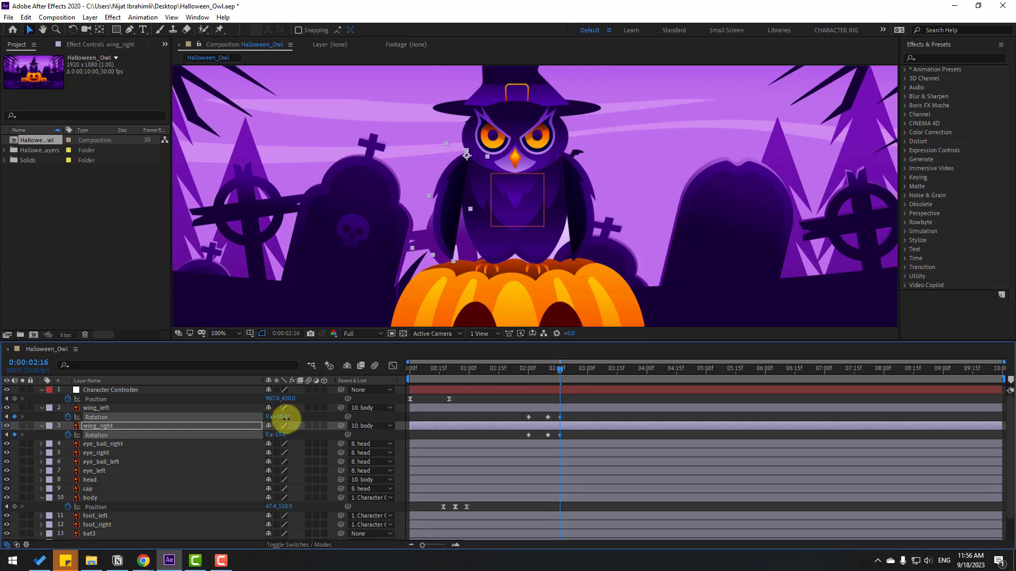
{"action": "left_click_drag", "start_coordinate": [525, 369], "coordinate": [560, 375]}
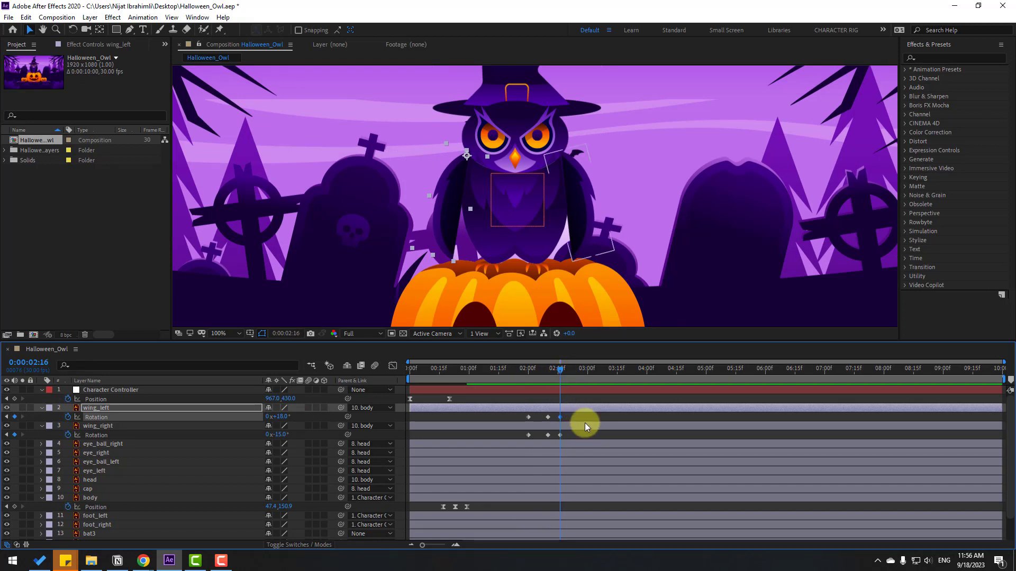
At 0:00:02:21, set Rotation to 10° on wing_left and -8° on wing_right
{"action": "key", "text": "Page_Down"}
{"action": "key", "text": "Page_Down"}
{"action": "key", "text": "Page_Down"}
{"action": "key", "text": "Page_Down"}
{"action": "key", "text": "Page_Down"}
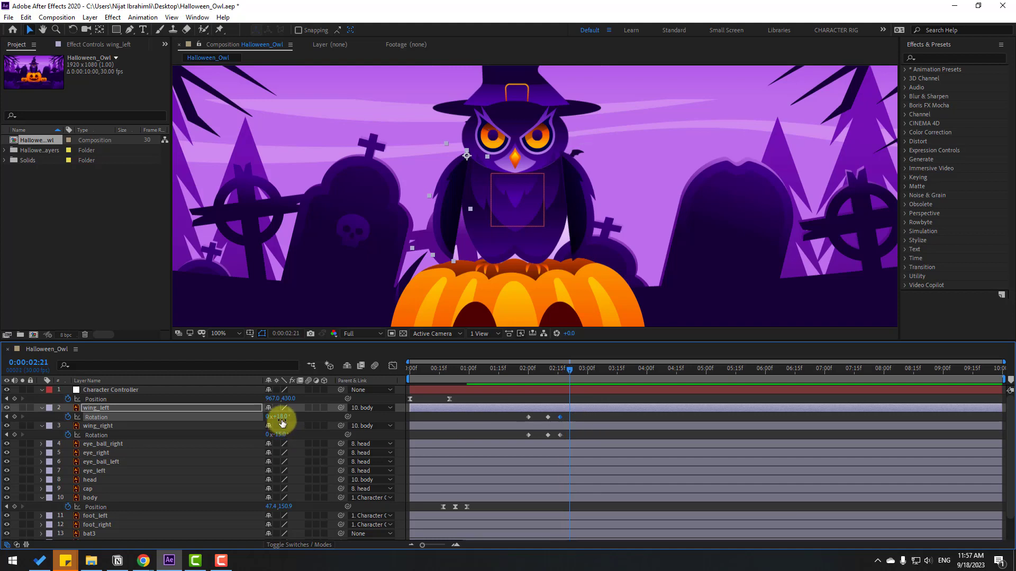
{"action": "left_click_drag", "start_coordinate": [279, 417], "coordinate": [284, 433]}
Apply Easy Ease to all Rotation keyframes of the wing_left and wing_right layers
{"action": "left_click_drag", "start_coordinate": [584, 417], "coordinate": [528, 435]}
{"action": "right_click", "coordinate": [529, 435]}
{"action": "mouse_move", "coordinate": [582, 431]}
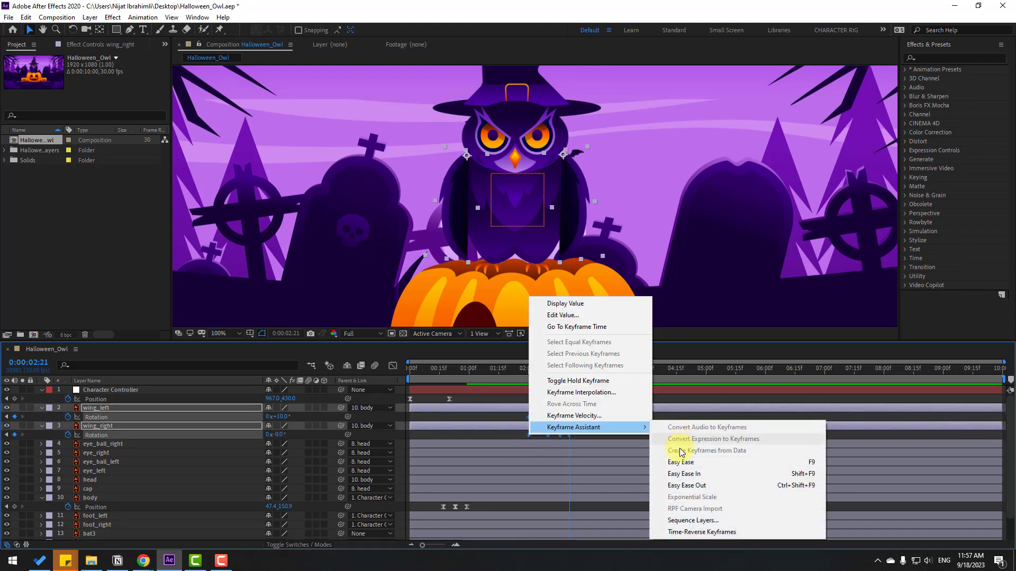
{"action": "left_click", "coordinate": [683, 462]}
Preview the wing motion with the work area starting just before its first keyframes, and restore the work area start to zero
{"action": "left_click_drag", "start_coordinate": [406, 380], "coordinate": [521, 385]}
{"action": "key", "text": "space"}
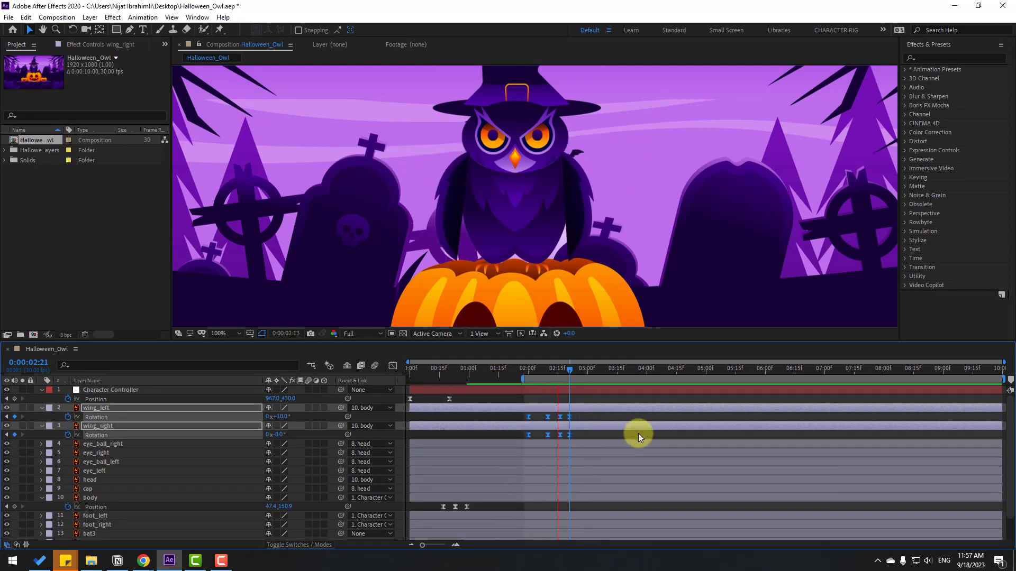
{"action": "key", "text": "space"}
{"action": "left_click_drag", "start_coordinate": [520, 377], "coordinate": [407, 379]}
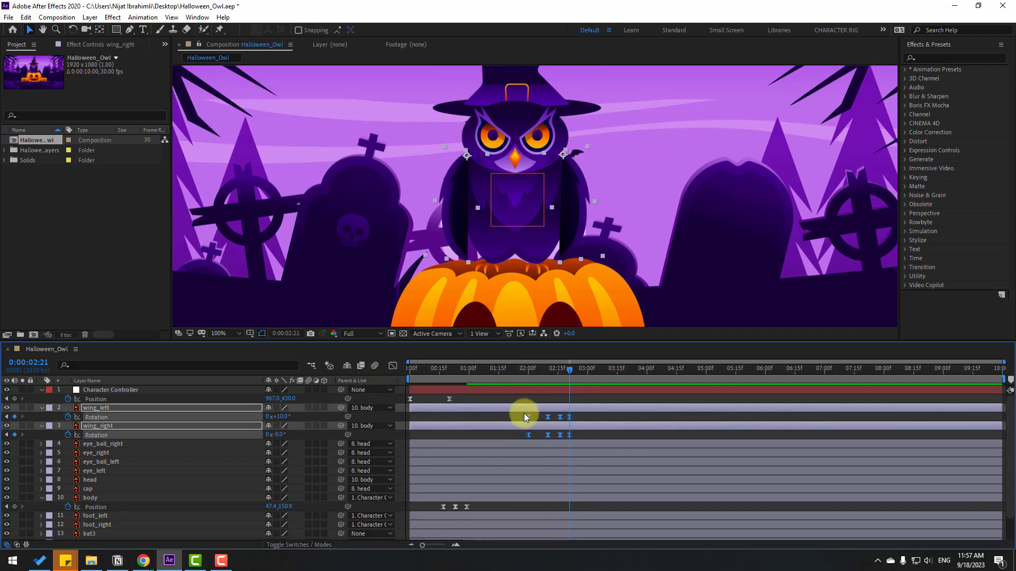
Shift all wing Rotation keyframes to start at about frame 7, preview the full composition, and move the first pair to about frame 3
{"action": "left_click_drag", "start_coordinate": [527, 416], "coordinate": [422, 420]}
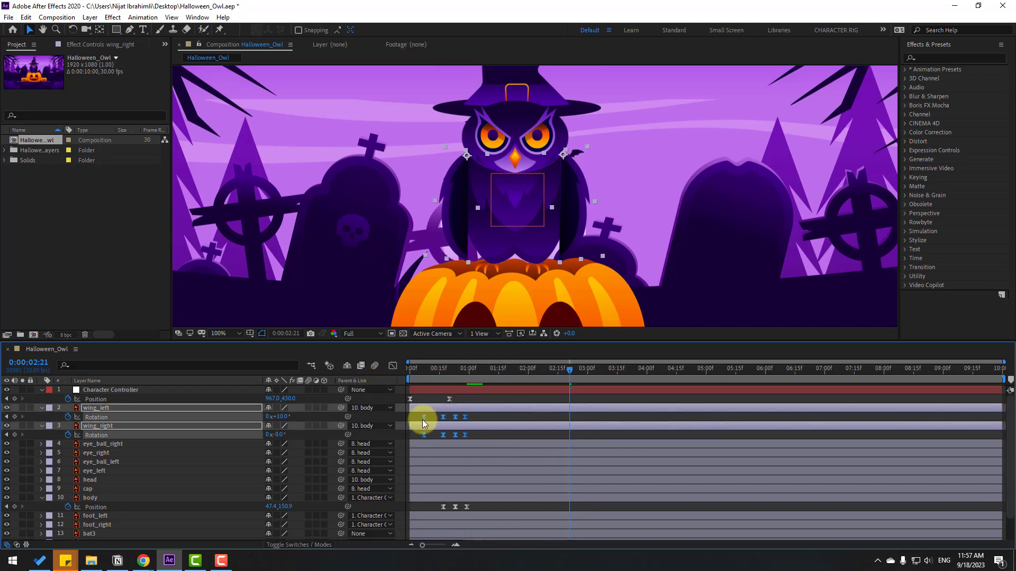
{"action": "left_click", "coordinate": [226, 333]}
{"action": "left_click", "coordinate": [224, 355]}
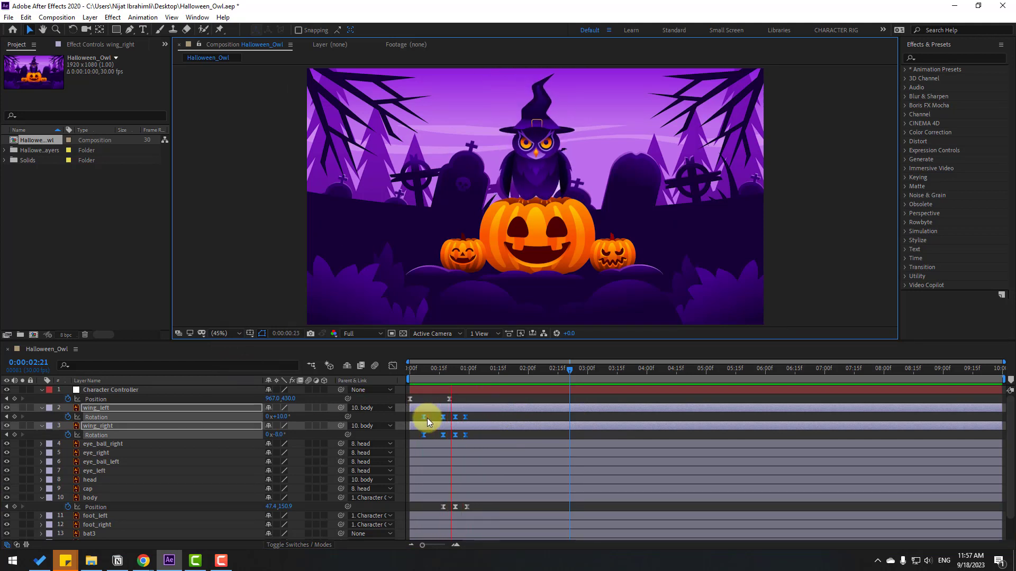
{"action": "left_click_drag", "start_coordinate": [430, 414], "coordinate": [434, 438]}
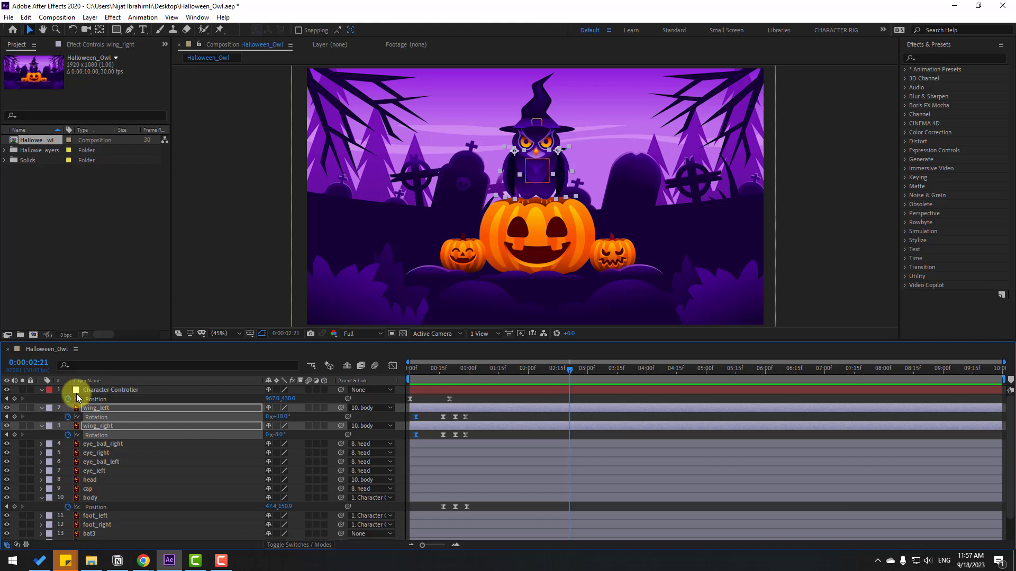
Shorten the first Position keyframe's outgoing influence on the Character Controller's speed graph for a softer peak, and preview the descent
{"action": "left_click", "coordinate": [107, 391]}
{"action": "left_click", "coordinate": [391, 367]}
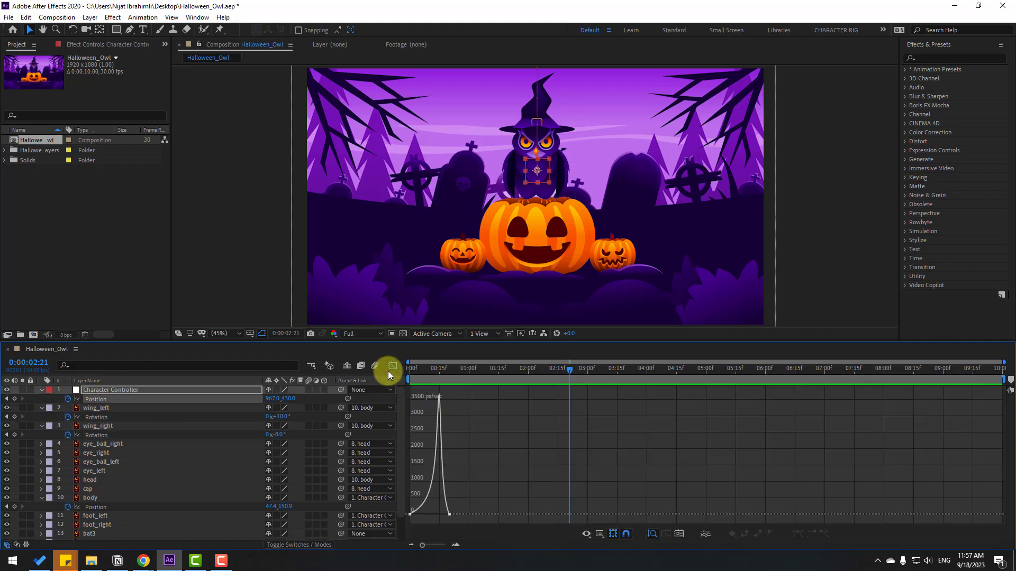
{"action": "scroll", "coordinate": [429, 489], "scroll_direction": "up", "scroll_amount": 3}
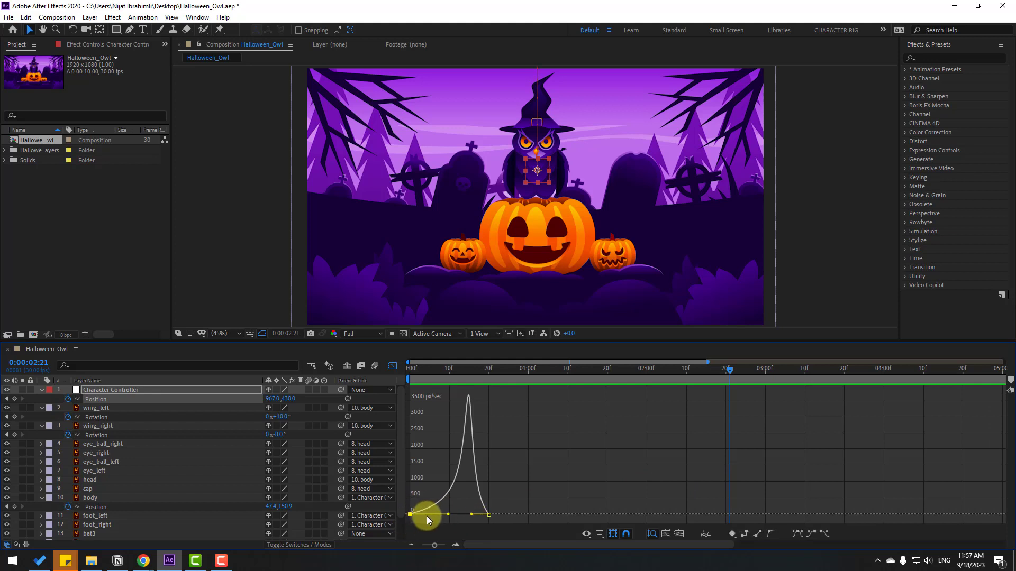
{"action": "left_click_drag", "start_coordinate": [449, 515], "coordinate": [438, 513]}
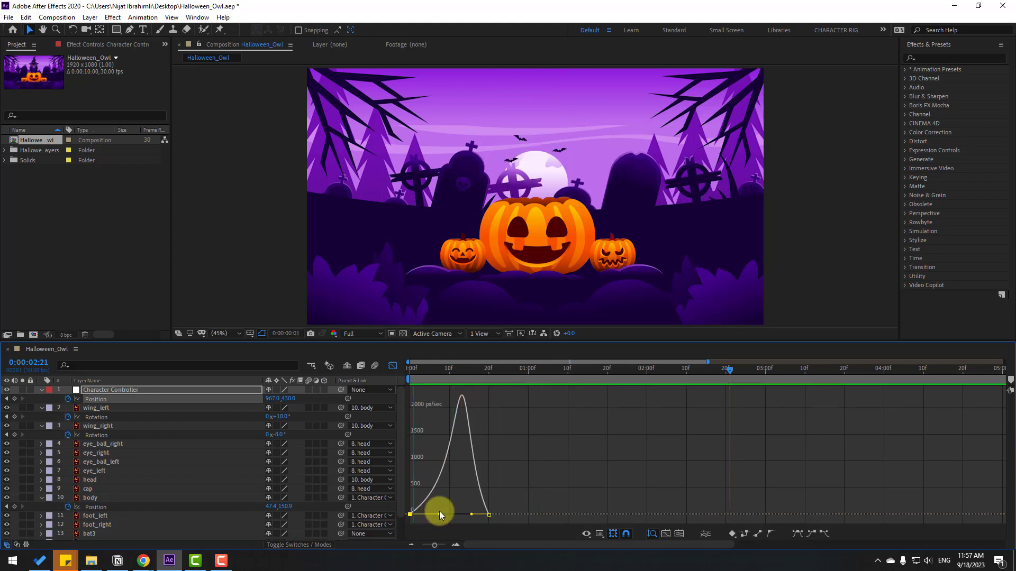
{"action": "key", "text": "space"}
{"action": "left_click", "coordinate": [393, 366]}
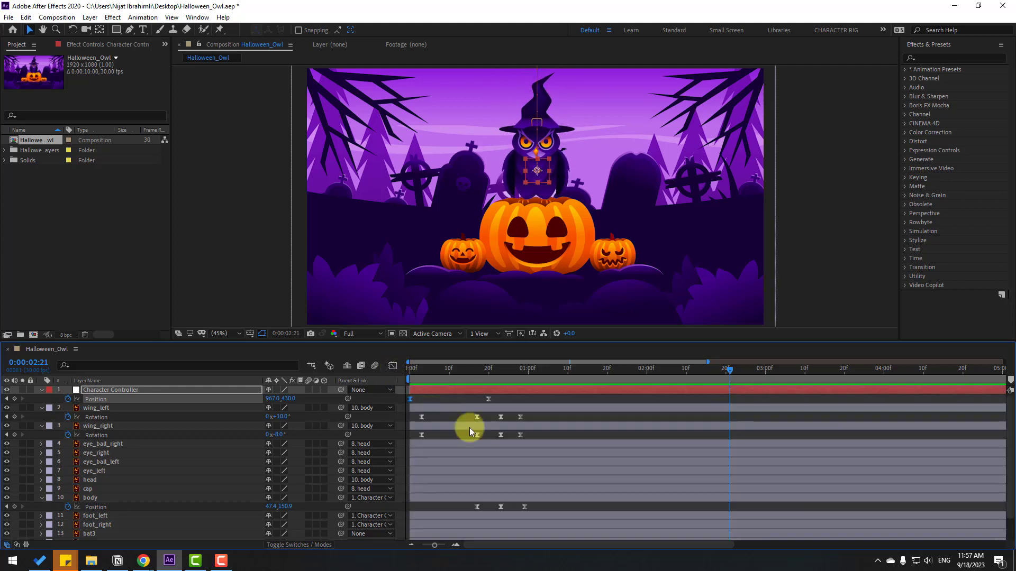
Shift all wing Rotation keyframes about 4 frames later, preview the landing, and go to 0:00:00:08
{"action": "left_click_drag", "start_coordinate": [530, 420], "coordinate": [436, 428]}
{"action": "key", "text": "space"}
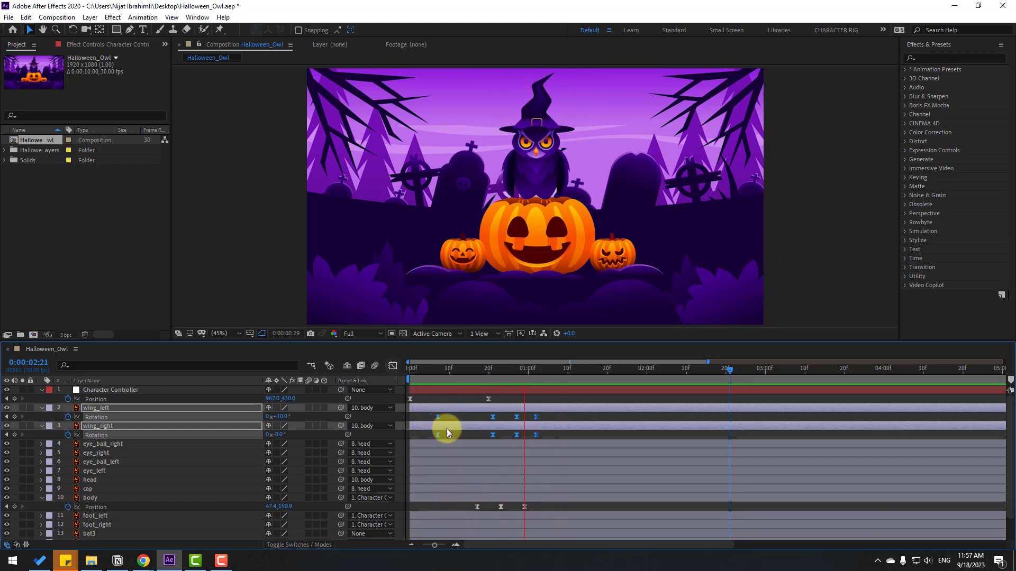
{"action": "key", "text": "space"}
{"action": "left_click", "coordinate": [442, 382]}
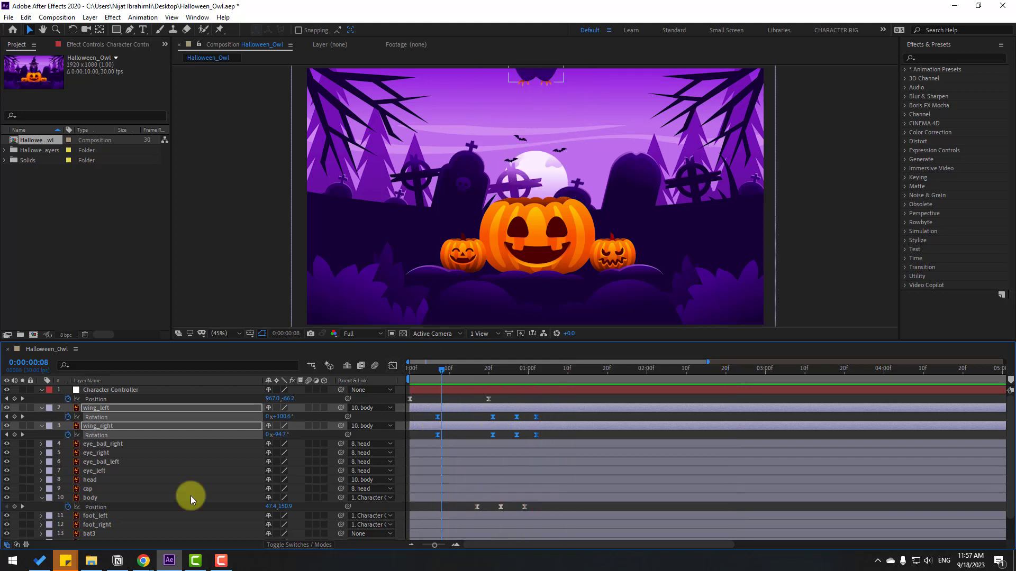
Keyframe the head's Position at about frame 17 and lower the head to Y 46.3 at about frame 23
{"action": "left_click", "coordinate": [89, 480]}
{"action": "left_click_drag", "start_coordinate": [438, 372], "coordinate": [523, 375]}
{"action": "key", "text": "p"}
{"action": "left_click", "coordinate": [68, 489]}
{"action": "key", "text": "Down"}
{"action": "key", "text": "Down"}
{"action": "key", "text": "Down"}
{"action": "key", "text": "Down"}
{"action": "key", "text": "Down"}
{"action": "key", "text": "Down"}
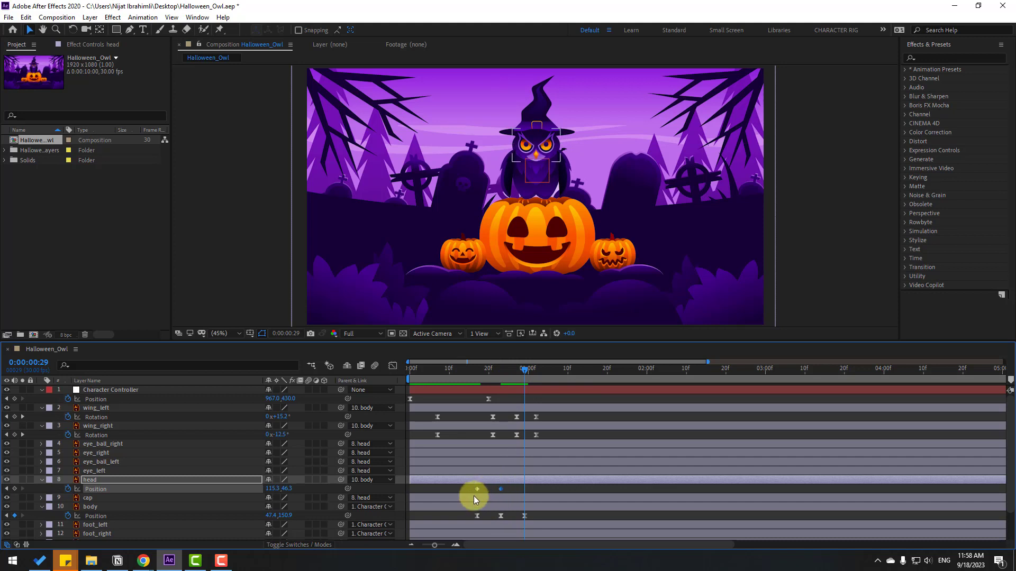
Raise the head to Y 34.3 with a third Position keyframe at 0:00:00:29
{"action": "key", "text": "Up"}
{"action": "key", "text": "Up"}
{"action": "key", "text": "Up"}
{"action": "key", "text": "Up"}
{"action": "key", "text": "Up"}
{"action": "key", "text": "Up"}
{"action": "key", "text": "Up"}
{"action": "key", "text": "Up"}
{"action": "key", "text": "Up"}
{"action": "key", "text": "Up"}
{"action": "key", "text": "Up"}
{"action": "key", "text": "Up"}
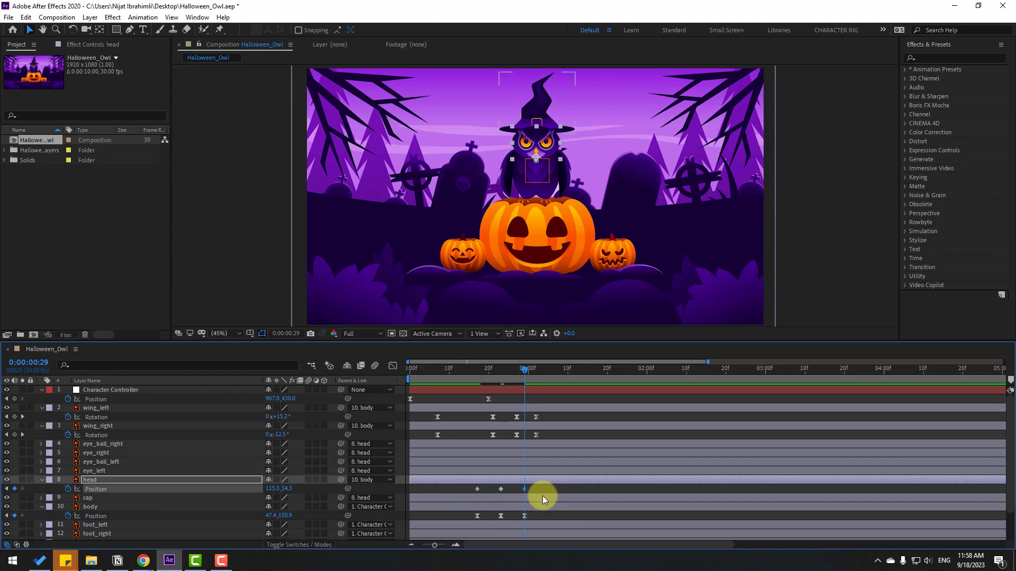
Apply Easy Ease to the three head Position keyframes and preview the landing
{"action": "left_click_drag", "start_coordinate": [533, 486], "coordinate": [466, 492]}
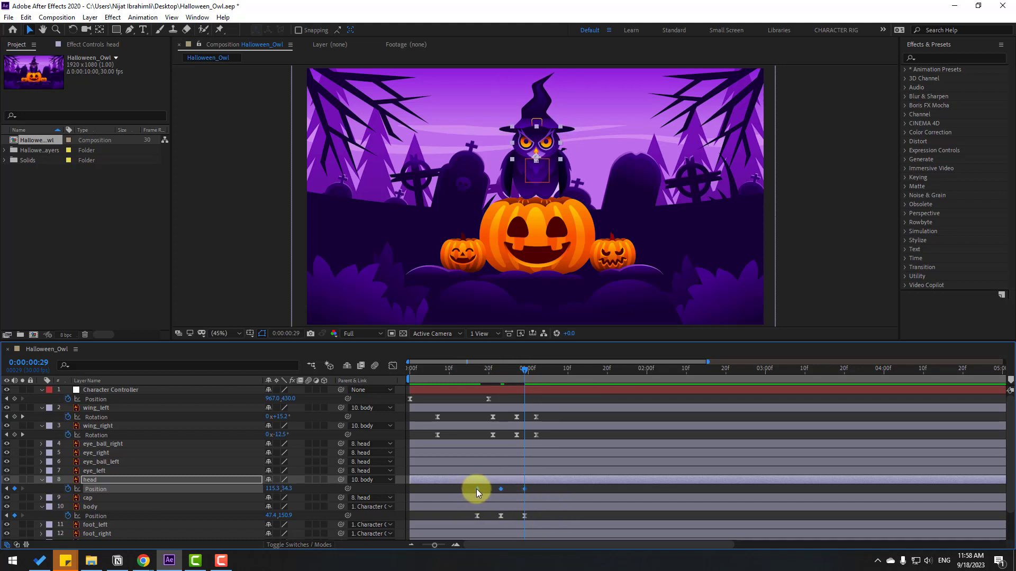
{"action": "right_click", "coordinate": [476, 489]}
{"action": "mouse_move", "coordinate": [502, 481]}
{"action": "left_click", "coordinate": [612, 412]}
{"action": "key", "text": "space"}
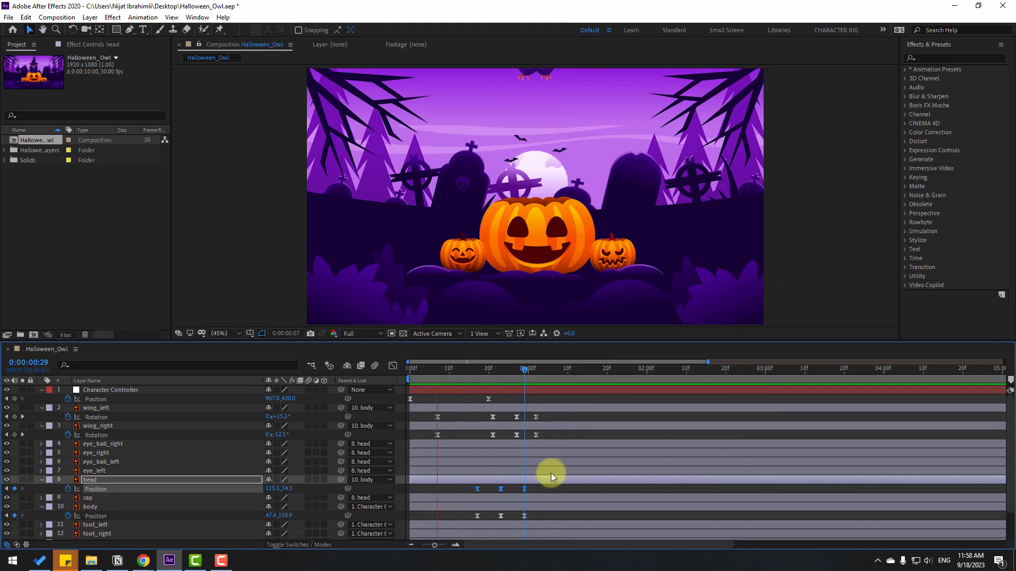
{"action": "key", "text": "space"}
Stretch the head's Position keyframes so the last one falls at about 0:00:01:02, and preview the motion
{"action": "left_click_drag", "start_coordinate": [536, 487], "coordinate": [462, 492]}
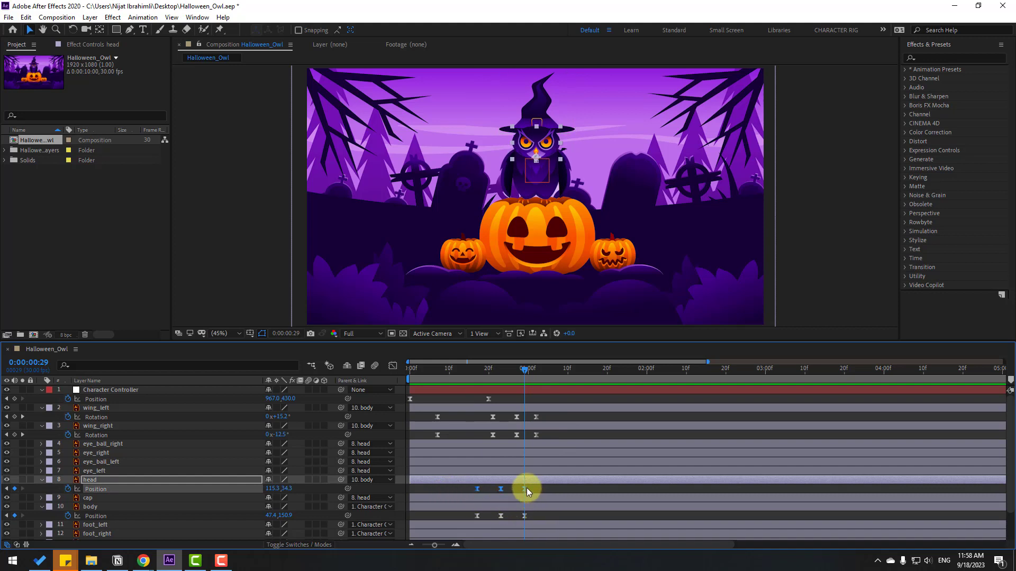
{"action": "left_click_drag", "start_coordinate": [525, 487], "coordinate": [535, 488]}
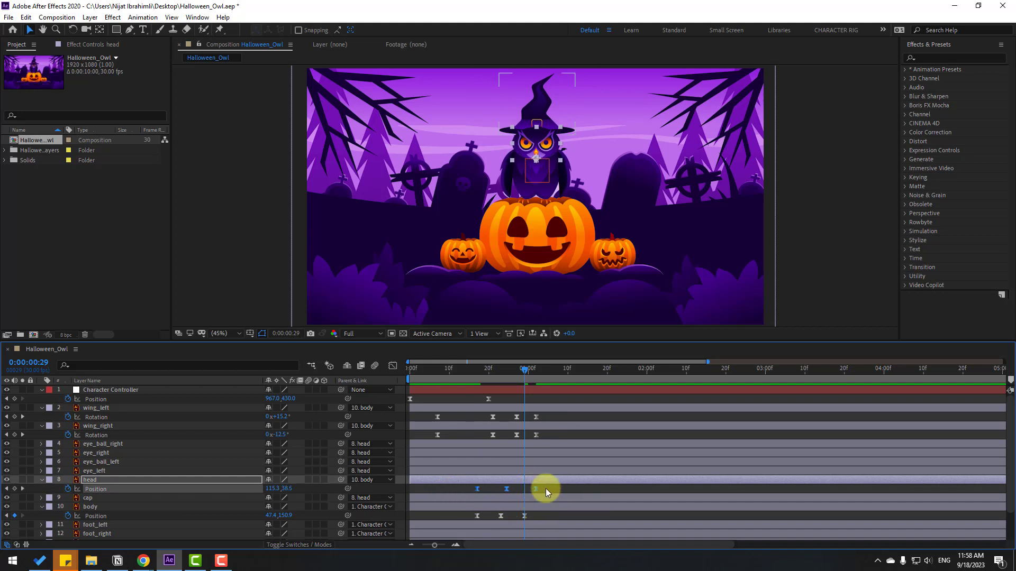
{"action": "key", "text": "space"}
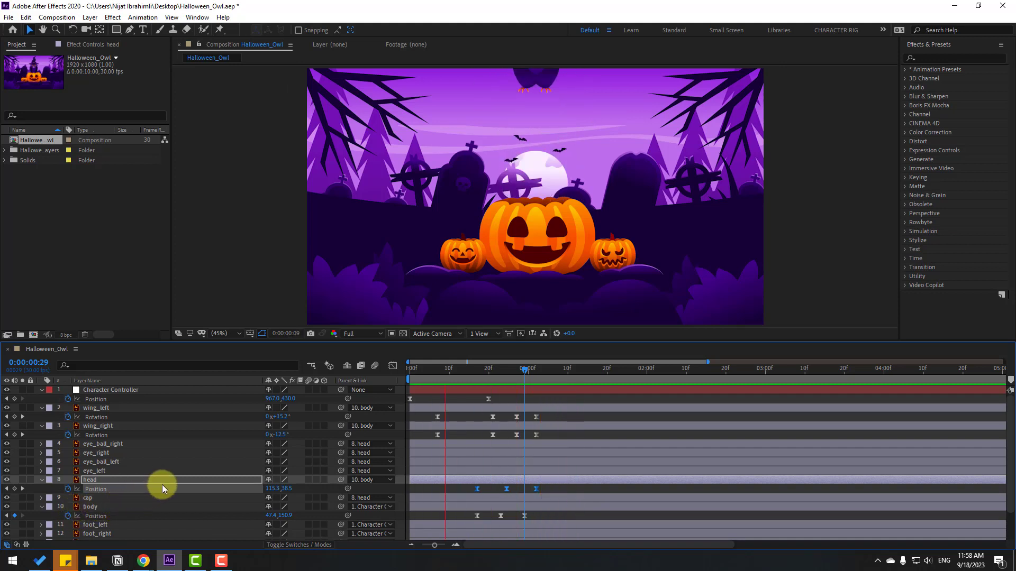
{"action": "key", "text": "space"}
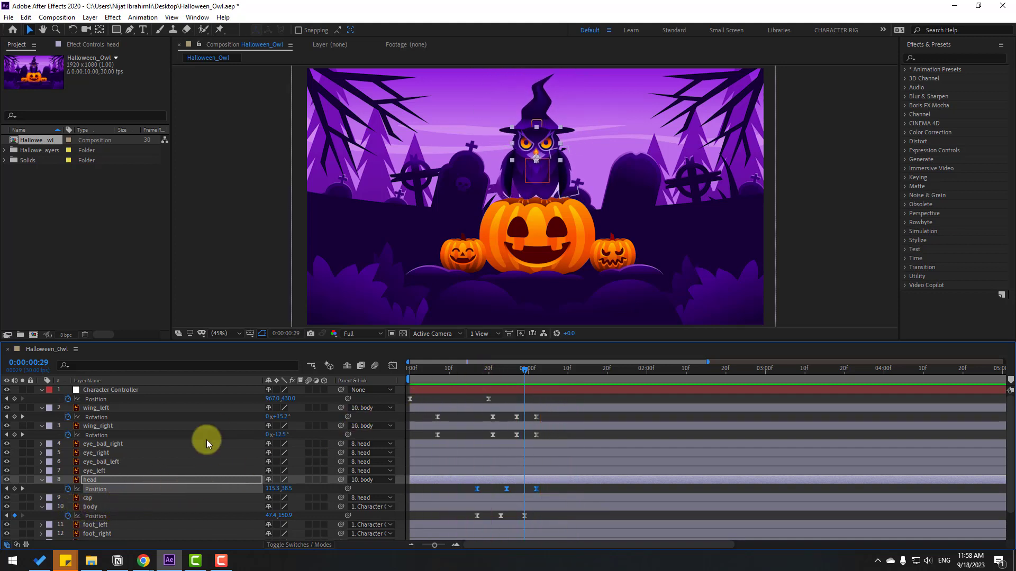
Move the cap's anchor point to the centre of the hat's lower edge, soloing the layer briefly to check it
{"action": "left_click", "coordinate": [94, 499]}
{"action": "left_click_drag", "start_coordinate": [498, 373], "coordinate": [480, 370]}
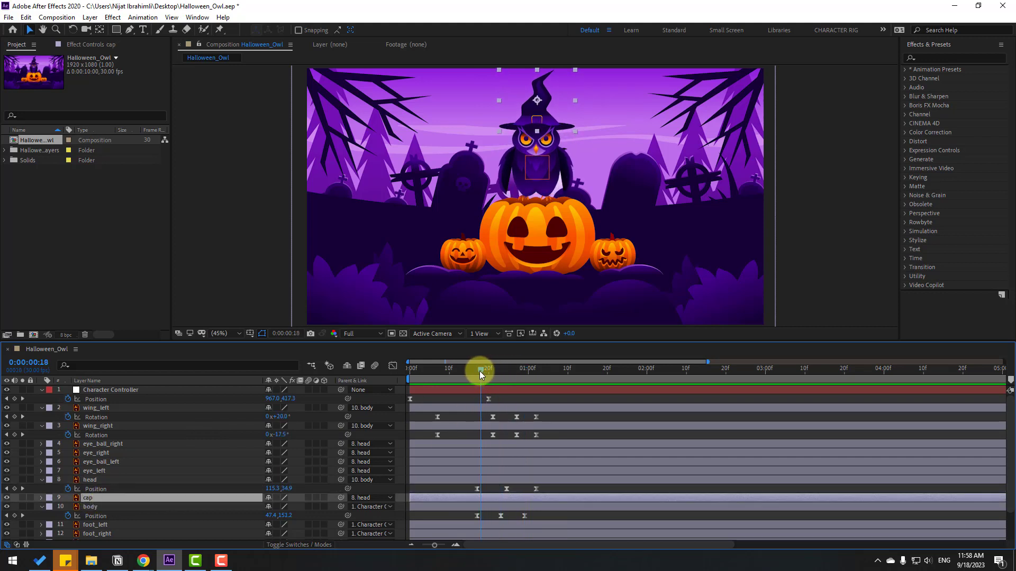
{"action": "left_click", "coordinate": [99, 30]}
{"action": "left_click_drag", "start_coordinate": [537, 100], "coordinate": [535, 130]}
{"action": "left_click", "coordinate": [23, 499]}
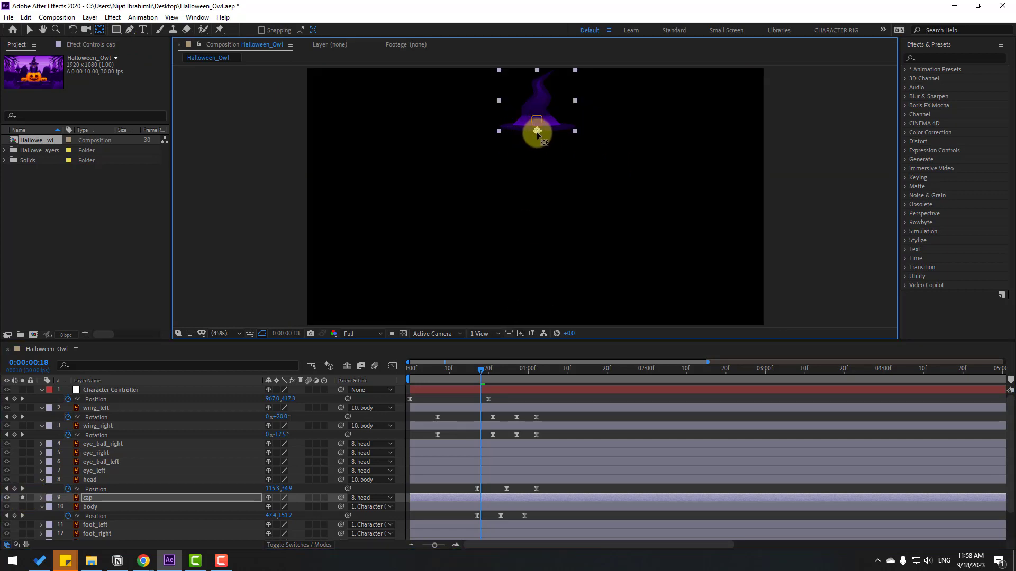
{"action": "left_click", "coordinate": [29, 30]}
{"action": "left_click", "coordinate": [22, 498]}
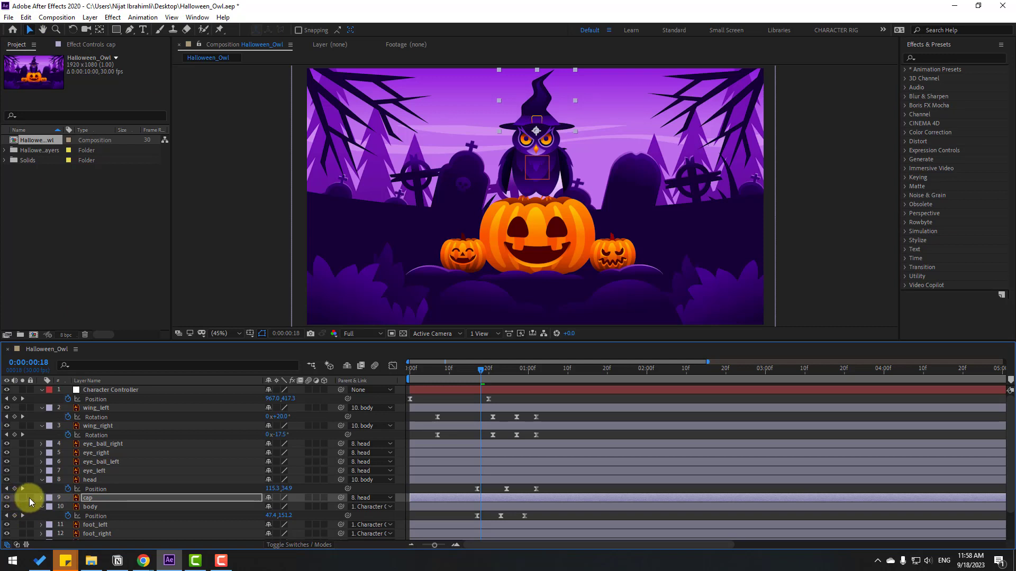
Add a Rotation keyframe to the cap at 0:00:00:17 and set it to -6°
{"action": "left_click_drag", "start_coordinate": [481, 371], "coordinate": [478, 369]}
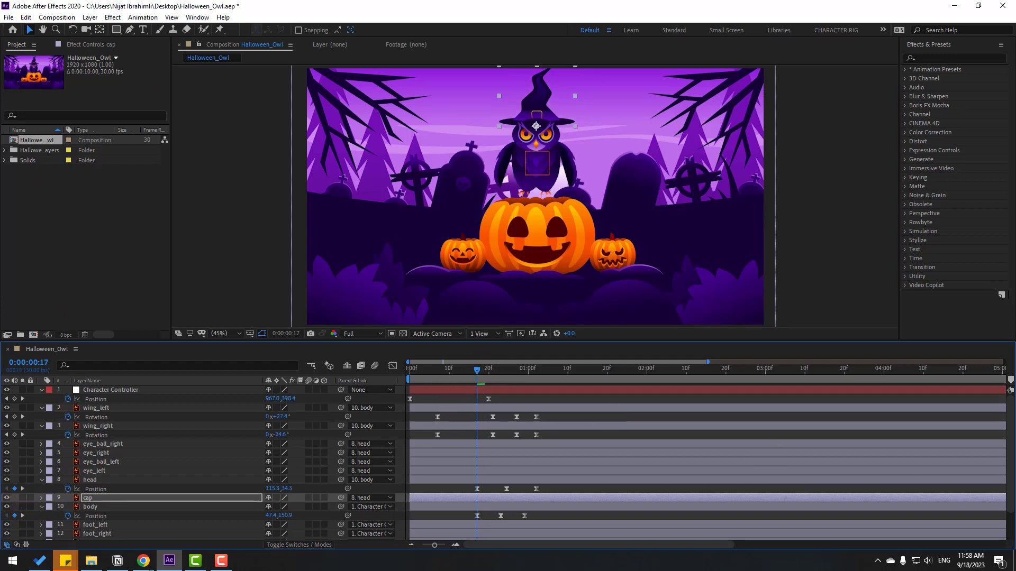
{"action": "left_click", "coordinate": [90, 498]}
{"action": "key", "text": "r"}
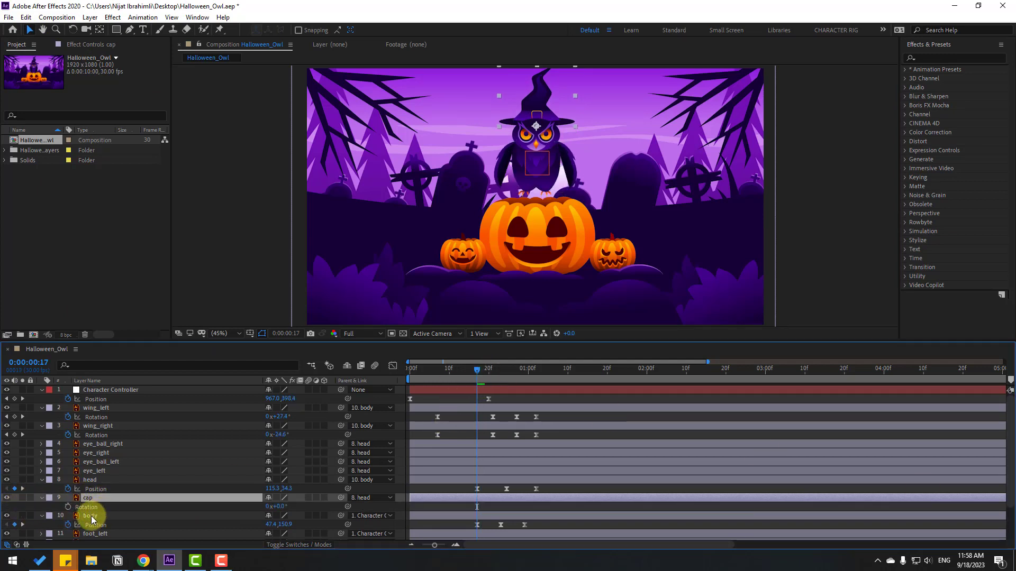
{"action": "left_click", "coordinate": [67, 507]}
{"action": "left_click", "coordinate": [278, 507]}
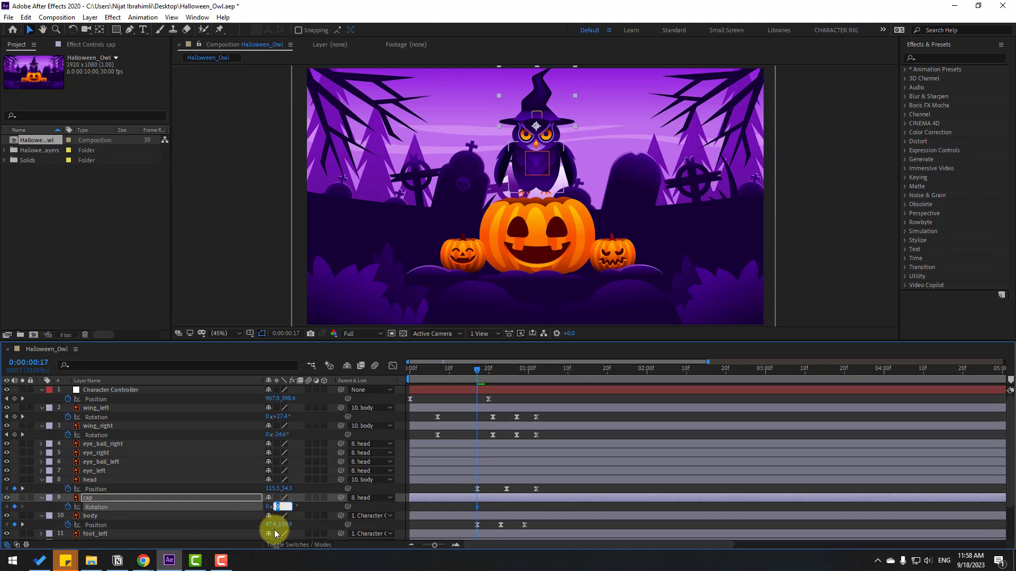
{"action": "type", "text": "-3"}
{"action": "key", "text": "Return"}
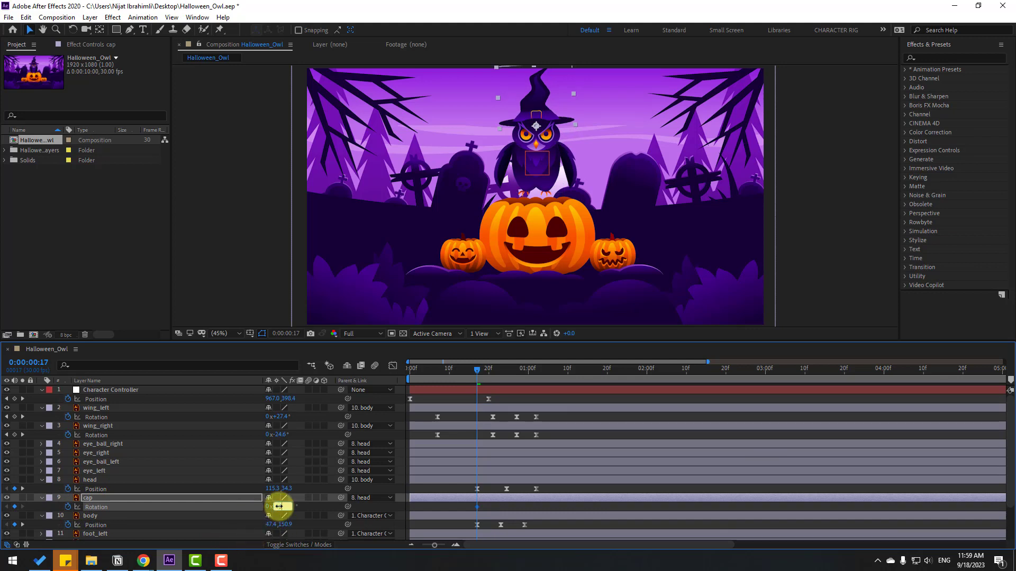
{"action": "type", "text": "-6"}
{"action": "key", "text": "Return"}
Keyframe the cap's Rotation at 4° at 0:00:00:25 and at -2° at 0:00:01:02
{"action": "left_click_drag", "start_coordinate": [475, 372], "coordinate": [509, 375]}
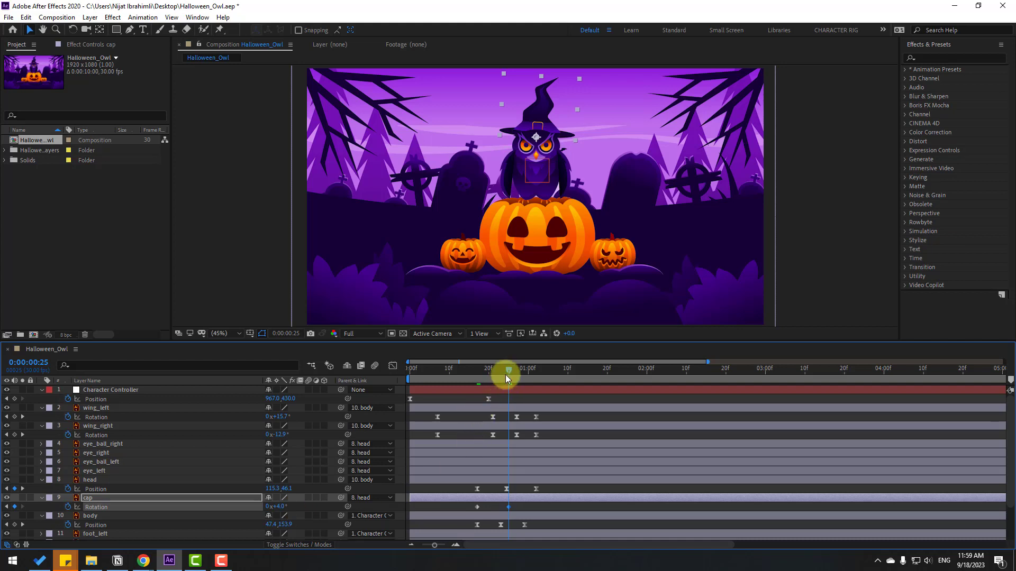
{"action": "left_click_drag", "start_coordinate": [506, 375], "coordinate": [536, 373]}
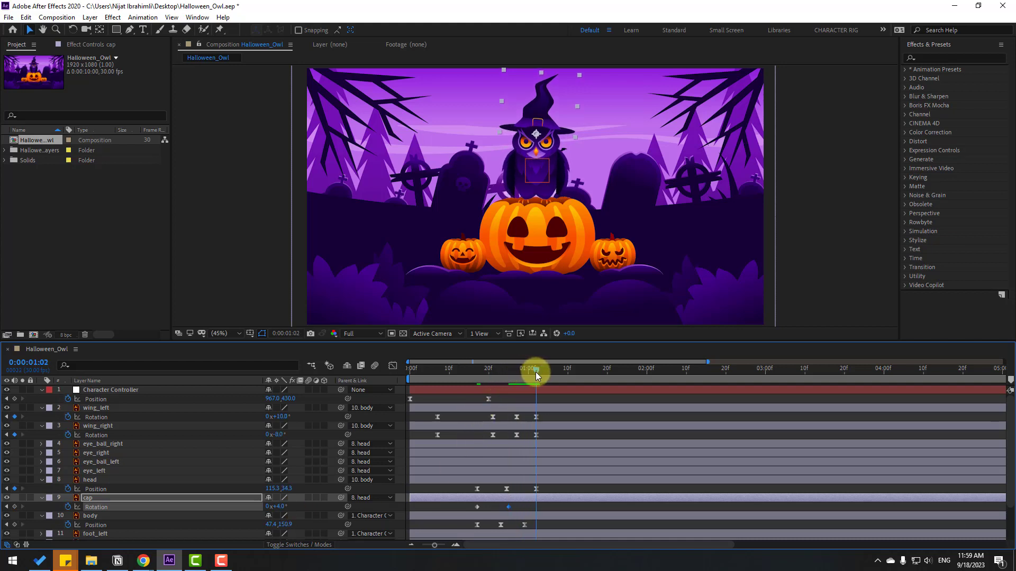
{"action": "left_click", "coordinate": [276, 507]}
{"action": "type", "text": "0"}
{"action": "key", "text": "Return"}
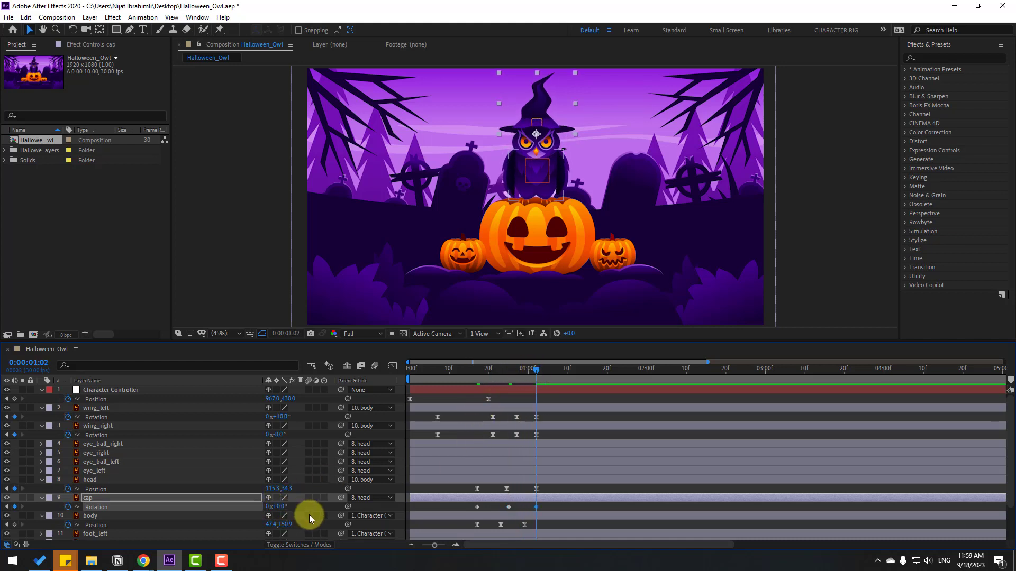
{"action": "left_click", "coordinate": [281, 508]}
{"action": "type", "text": "-2"}
{"action": "key", "text": "Return"}
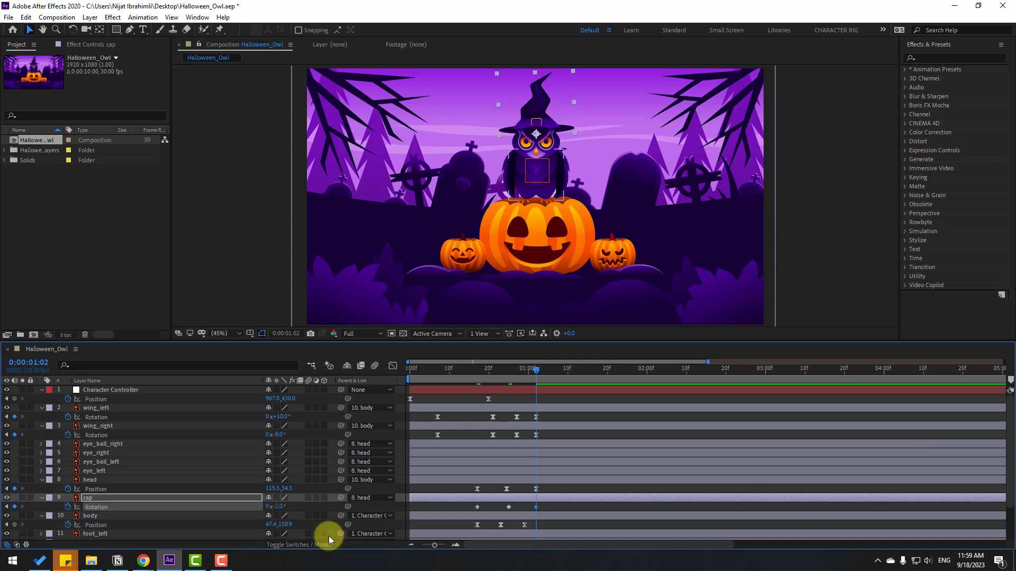
Apply Easy Ease to the three cap Rotation keyframes and move the cap layer above the head layer
{"action": "left_click_drag", "start_coordinate": [544, 512], "coordinate": [476, 509]}
{"action": "right_click", "coordinate": [475, 508]}
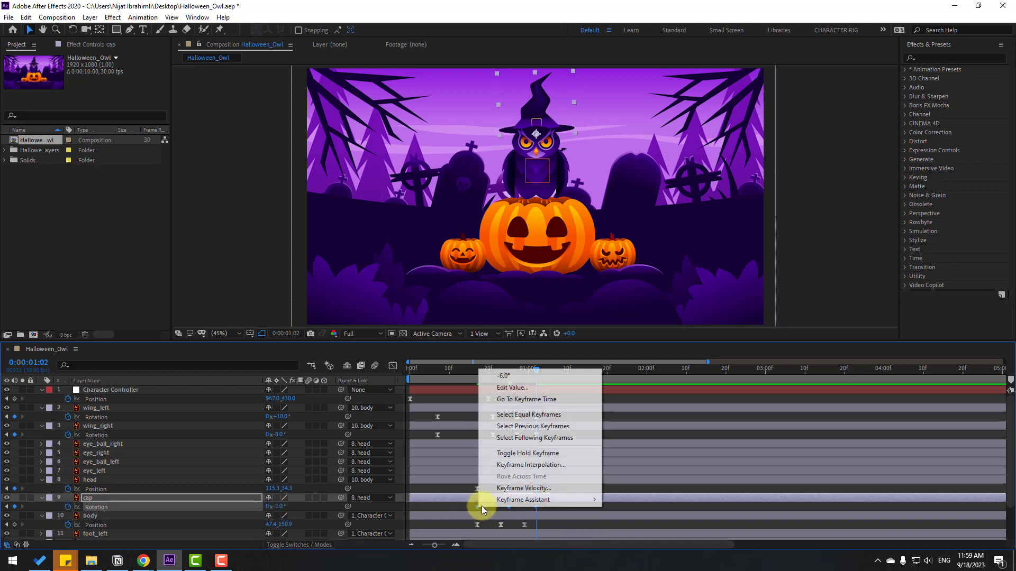
{"action": "mouse_move", "coordinate": [533, 503]}
{"action": "left_click", "coordinate": [680, 430]}
{"action": "left_click_drag", "start_coordinate": [87, 498], "coordinate": [108, 481]}
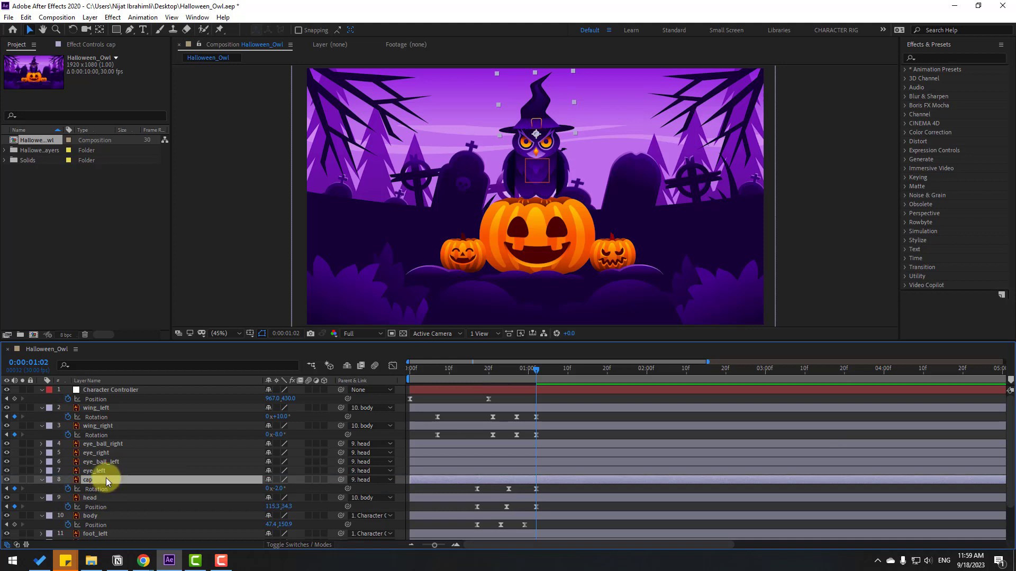
Shift the cap's Rotation keyframes about 2 frames earlier, starting near frame 15, and preview the landing
{"action": "left_click", "coordinate": [536, 487]}
{"action": "key", "text": "space"}
{"action": "left_click", "coordinate": [545, 490]}
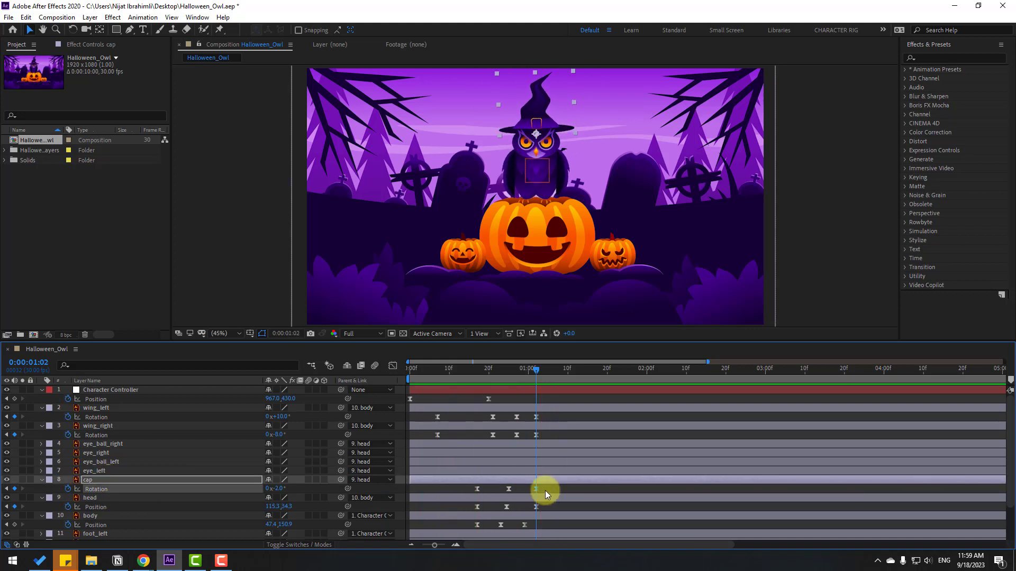
{"action": "left_click_drag", "start_coordinate": [553, 486], "coordinate": [496, 491]}
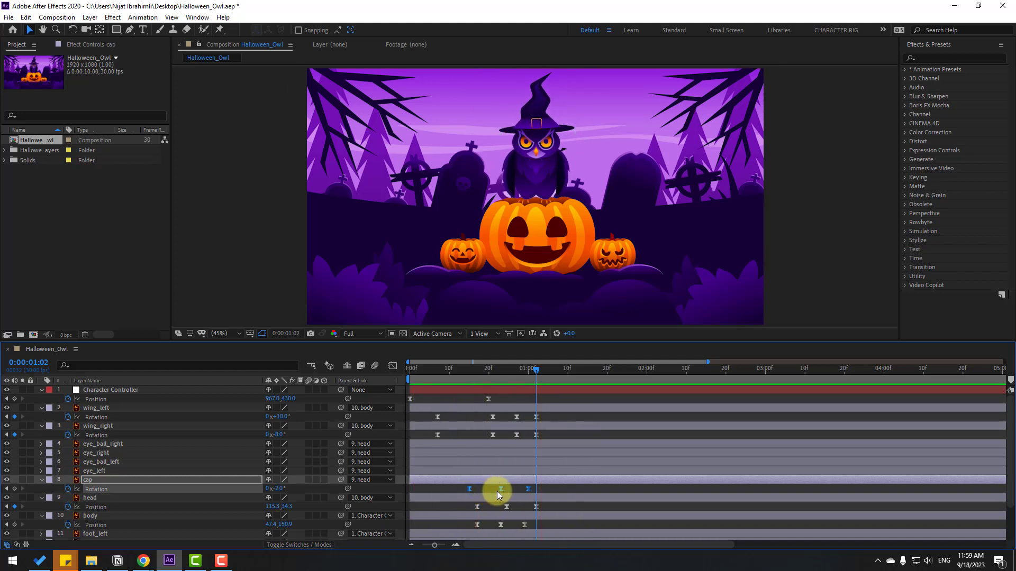
{"action": "key", "text": "space"}
{"action": "left_click", "coordinate": [543, 418]}
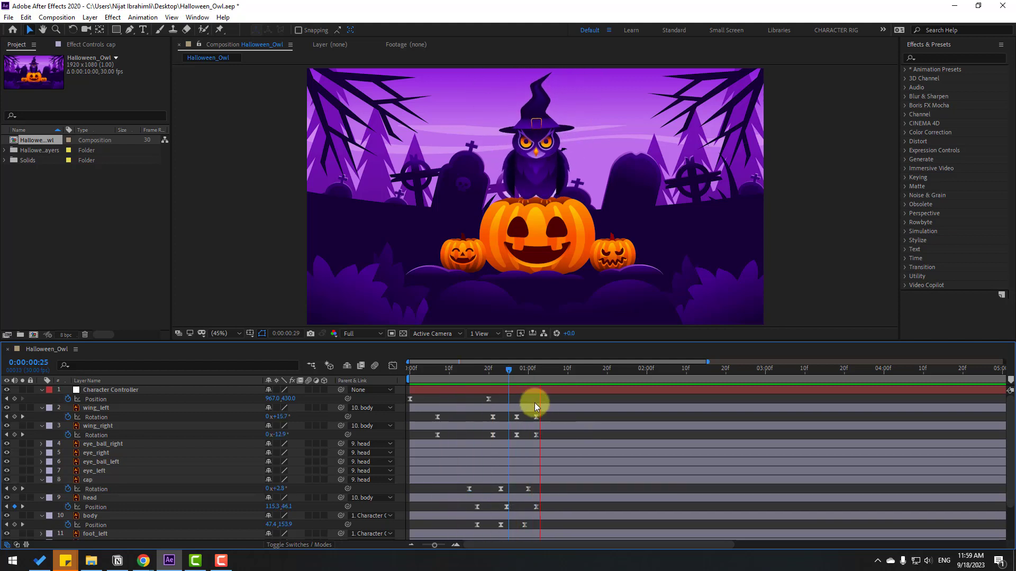
Show the head's Rotation alongside its Position and add a 0° Rotation keyframe at 0:00:01:08
{"action": "left_click", "coordinate": [103, 499]}
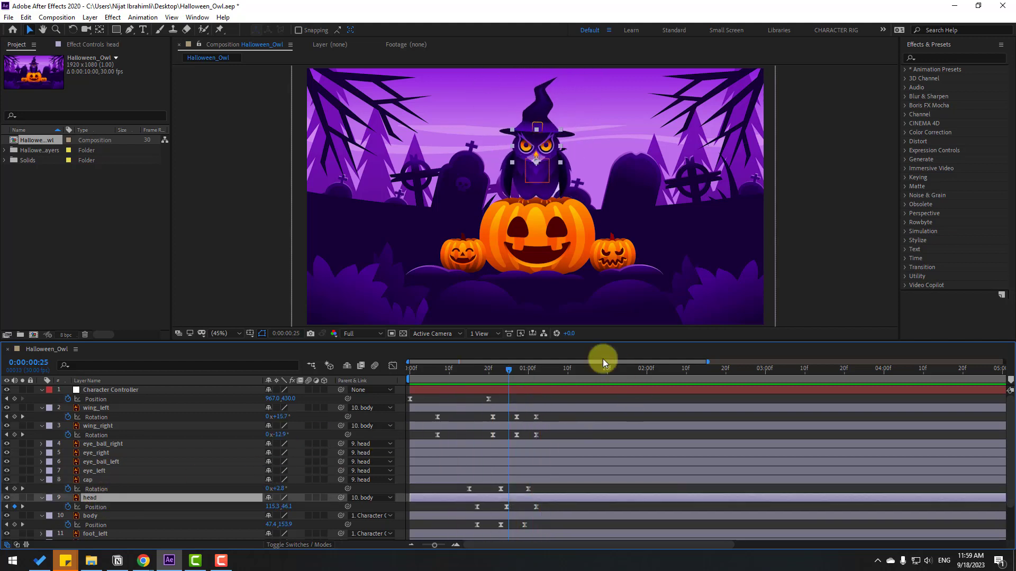
{"action": "left_click", "coordinate": [559, 366]}
{"action": "key", "text": "shift+r"}
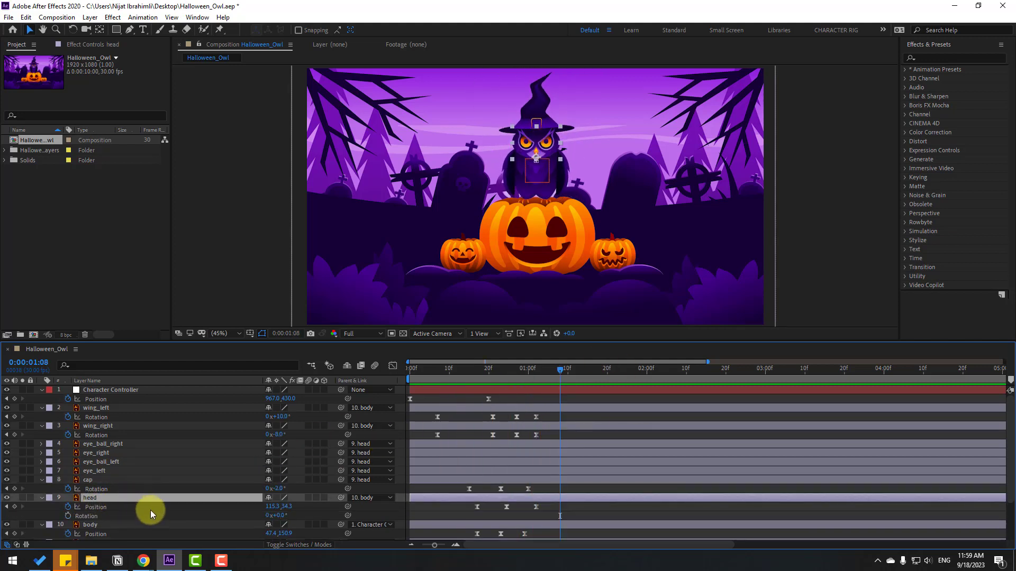
{"action": "left_click", "coordinate": [68, 516]}
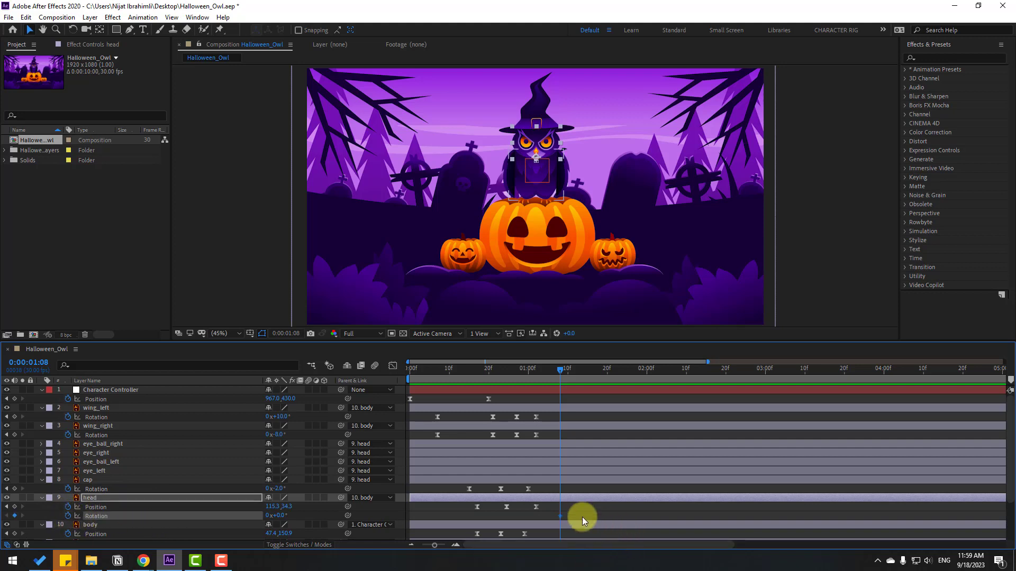
Rotate the head to -11° 8 frames ahead, at 0:00:01:16, and apply Easy Ease to both head Rotation keyframes
{"action": "left_click", "coordinate": [277, 335]}
{"action": "type", "text": "+8"}
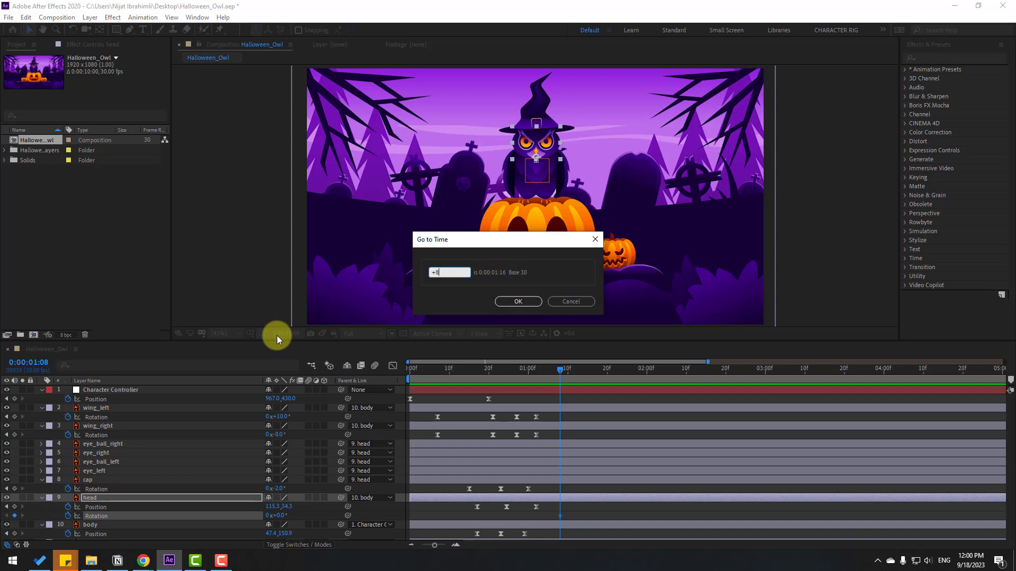
{"action": "left_click", "coordinate": [525, 302]}
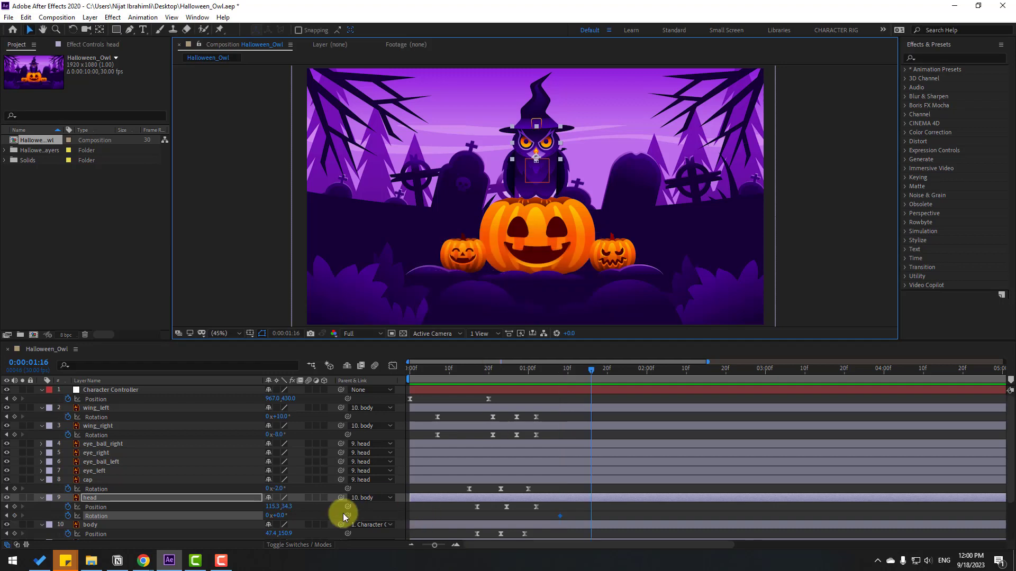
{"action": "left_click_drag", "start_coordinate": [281, 518], "coordinate": [275, 516]}
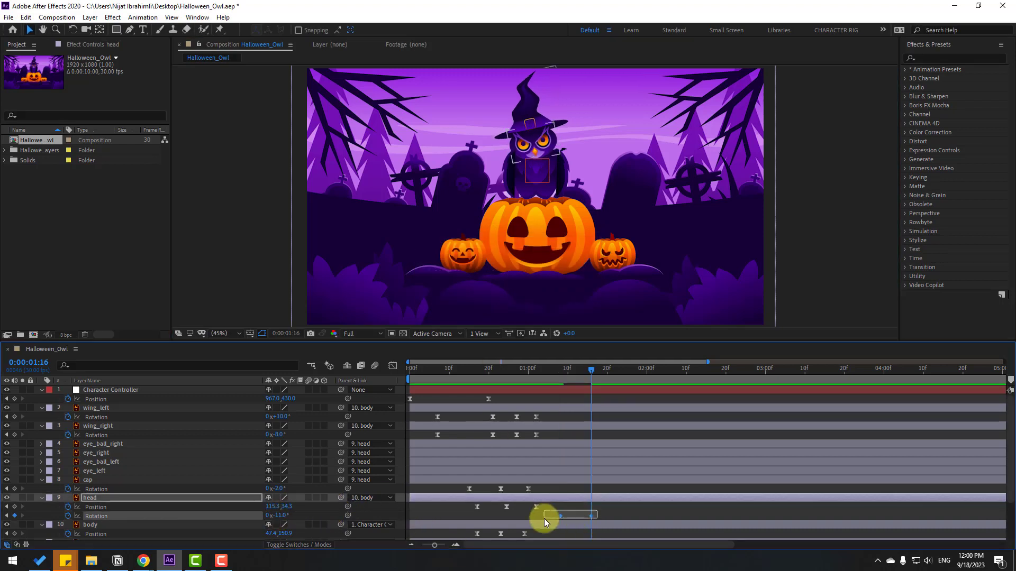
{"action": "right_click", "coordinate": [561, 516]}
{"action": "mouse_move", "coordinate": [612, 508]}
{"action": "left_click", "coordinate": [704, 438]}
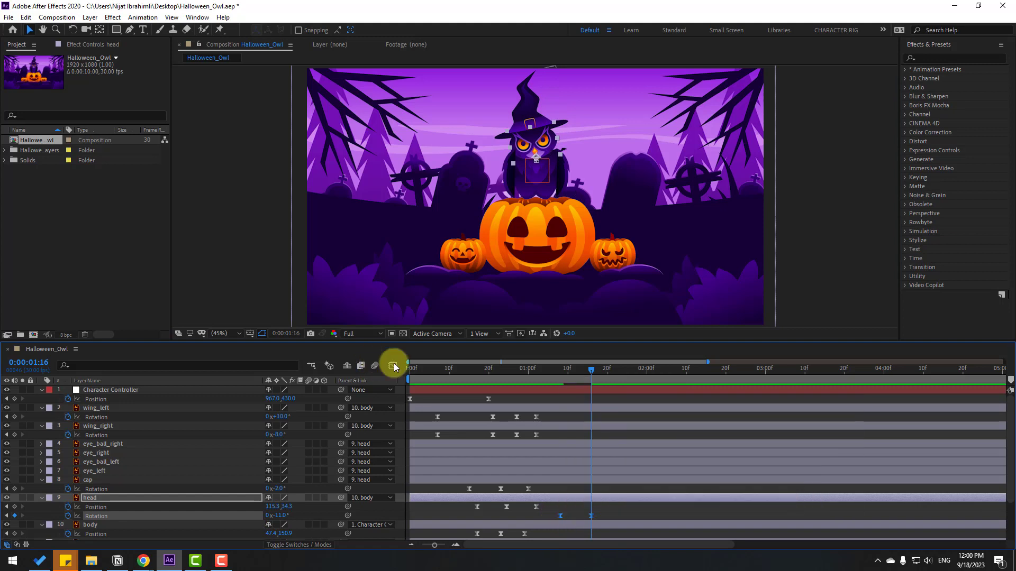
Start the work area at about 0:00:01:04 and add a head Position keyframe at 0:00:01:08
{"action": "left_click_drag", "start_coordinate": [404, 380], "coordinate": [557, 373]}
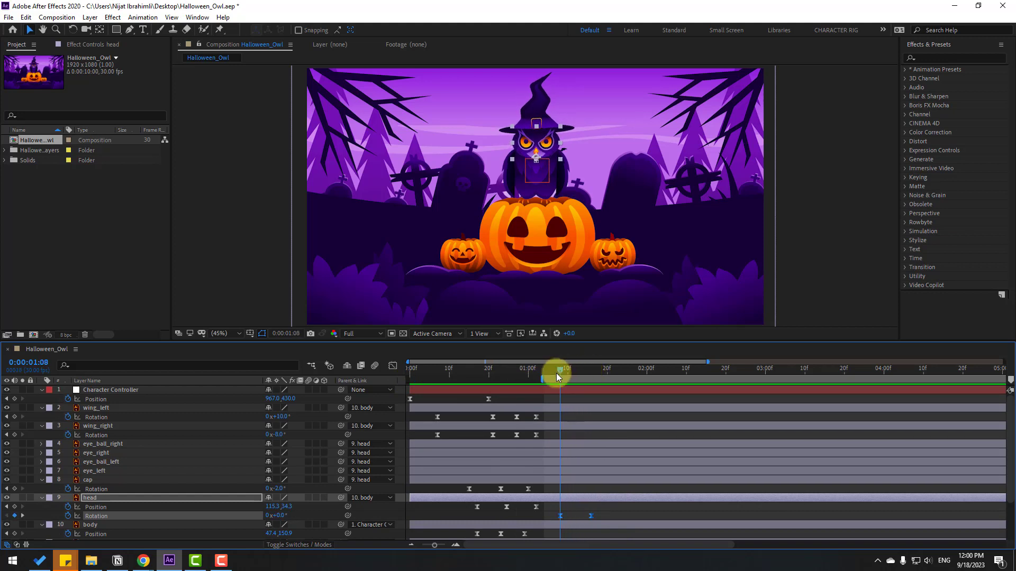
{"action": "left_click", "coordinate": [15, 507]}
Lower the head to Y 39.3 at 0:00:01:12, midway through its rotation
{"action": "left_click_drag", "start_coordinate": [561, 371], "coordinate": [576, 370]}
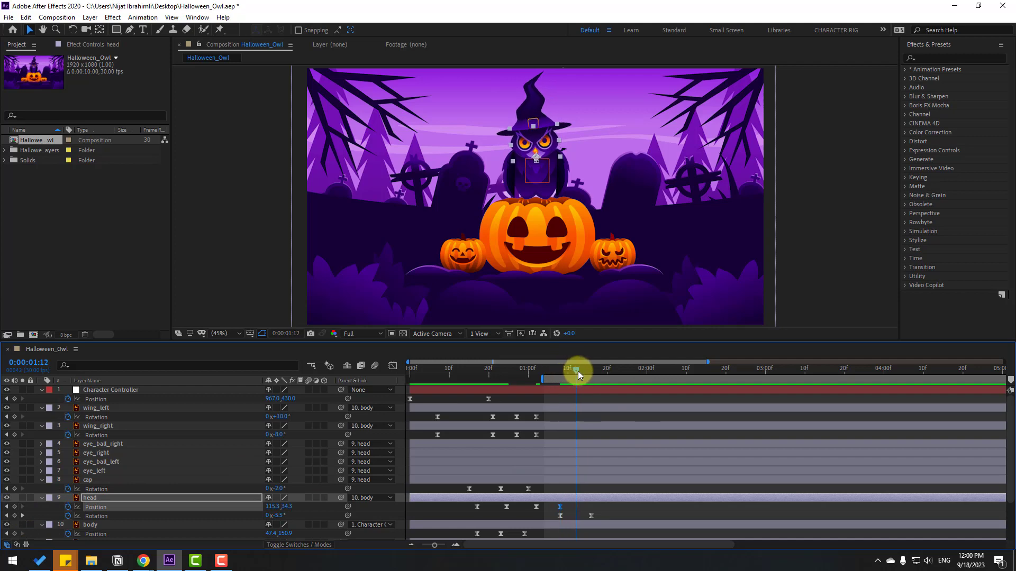
{"action": "scroll", "coordinate": [583, 269], "scroll_direction": "up", "scroll_amount": 4}
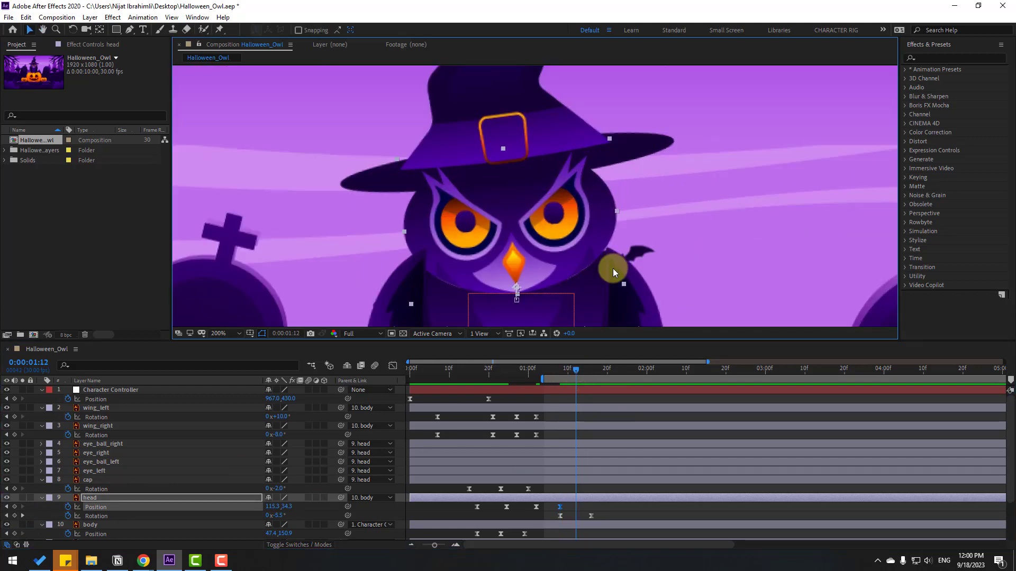
{"action": "key", "text": "Down"}
{"action": "key", "text": "Down"}
{"action": "key", "text": "Down"}
{"action": "key", "text": "Down"}
{"action": "key", "text": "Down"}
{"action": "key", "text": "Down"}
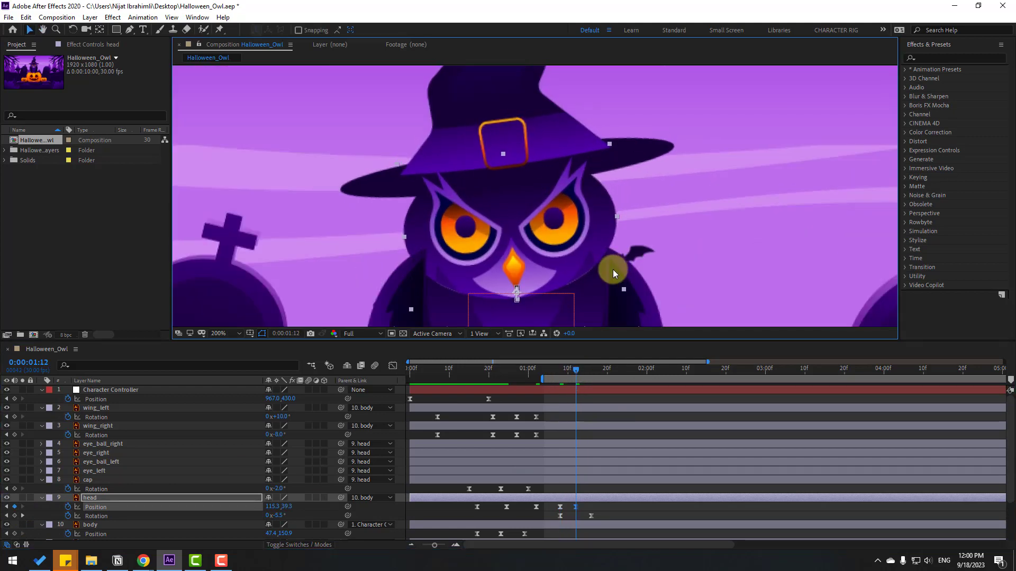
Raise the head to Y 34.3 at 0:00:01:16, where its rotation ends, and preview the head turn
{"action": "scroll", "coordinate": [617, 247], "scroll_direction": "down", "scroll_amount": 2}
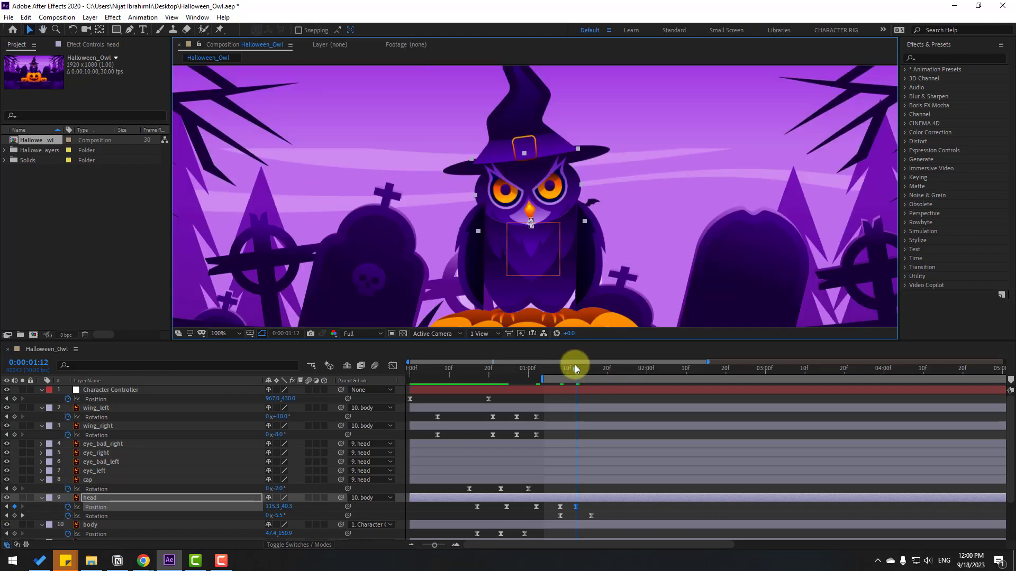
{"action": "left_click_drag", "start_coordinate": [574, 365], "coordinate": [591, 368]}
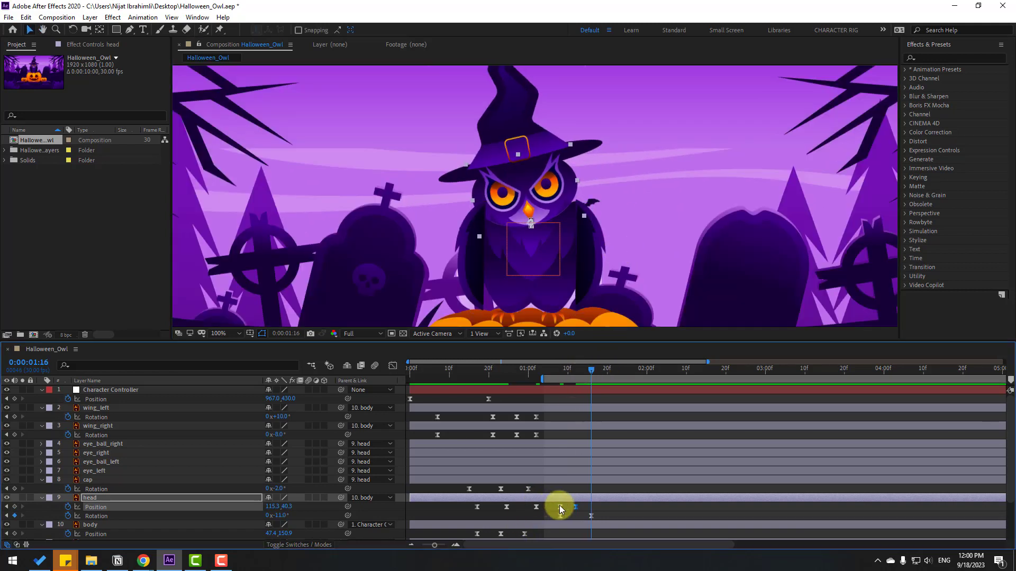
{"action": "key", "text": "Up"}
{"action": "key", "text": "Up"}
{"action": "key", "text": "Up"}
{"action": "key", "text": "Up"}
{"action": "key", "text": "Up"}
{"action": "key", "text": "Up"}
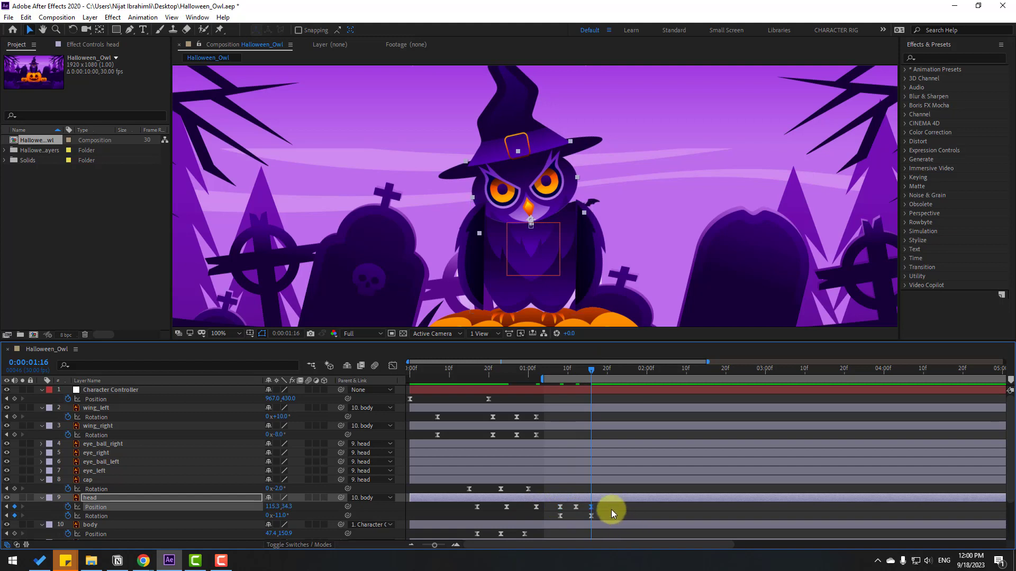
{"action": "key", "text": "space"}
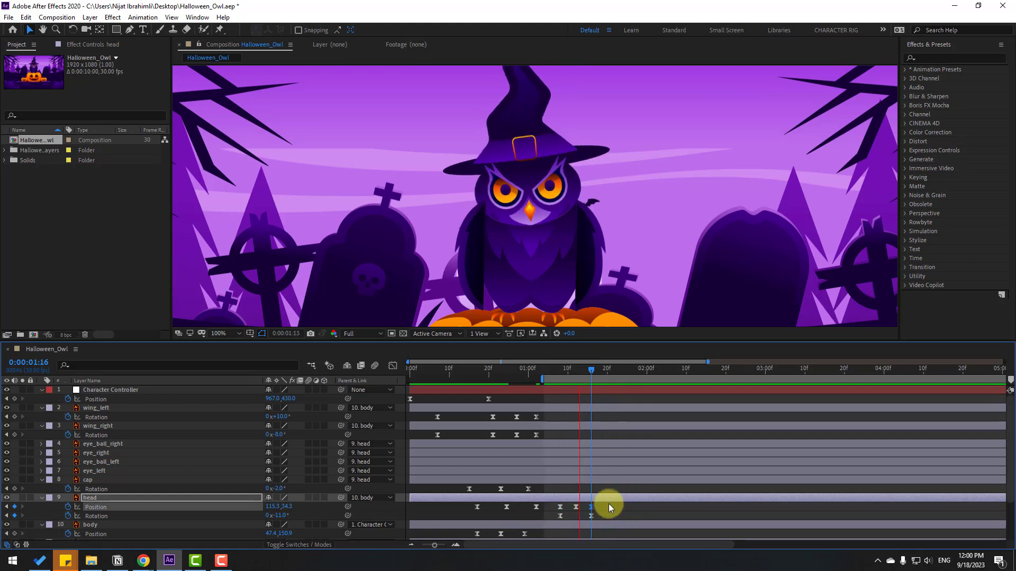
{"action": "key", "text": "space"}
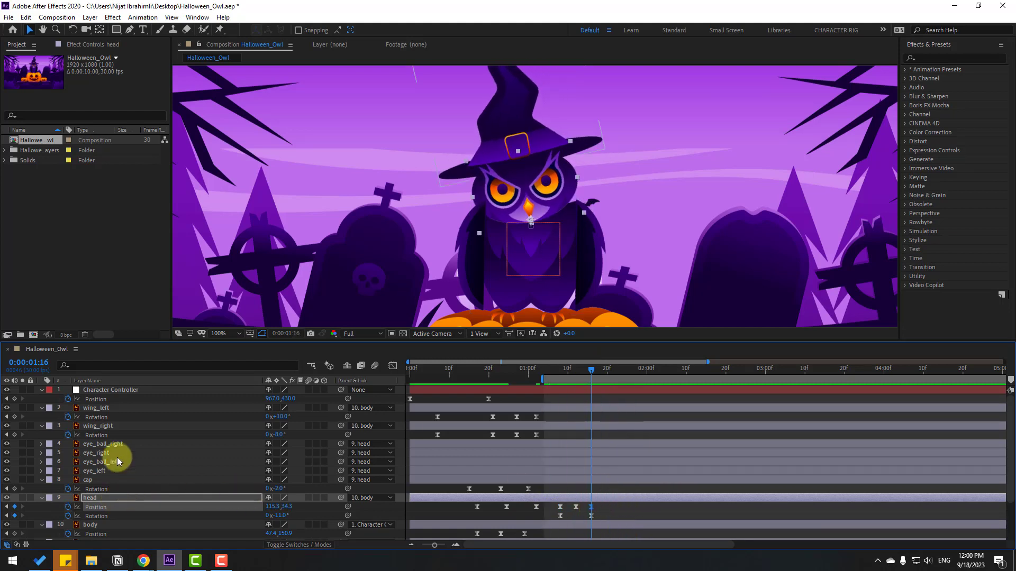
Move the wing_left and wing_right layers directly below the body layer
{"action": "left_click", "coordinate": [97, 408]}
{"action": "left_click", "coordinate": [99, 425], "text": "shift"}
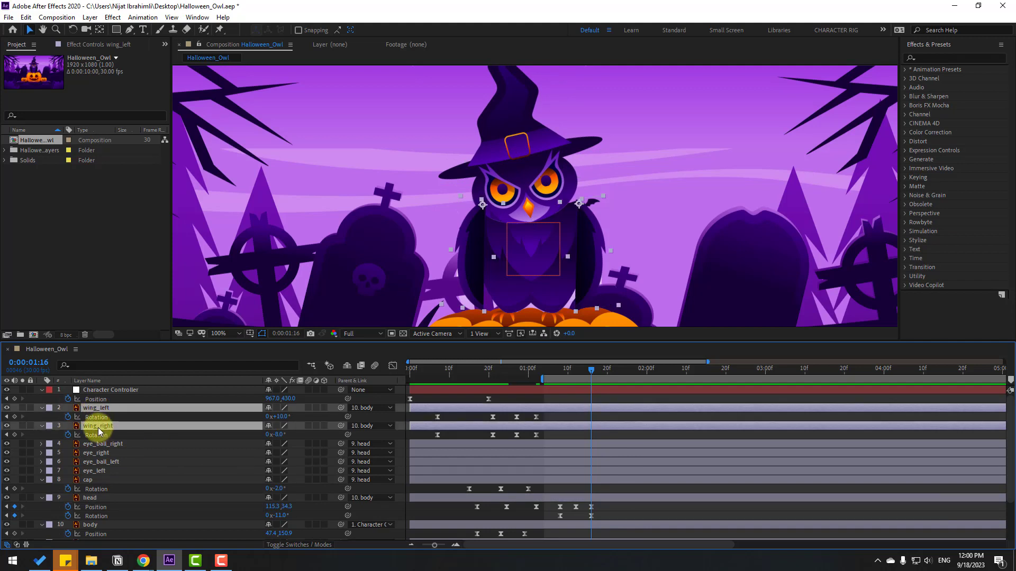
{"action": "left_click_drag", "start_coordinate": [97, 427], "coordinate": [97, 476]}
Show the head's Scale alongside its other properties and add a 100% Scale keyframe at 0:00:01:08
{"action": "left_click", "coordinate": [585, 372]}
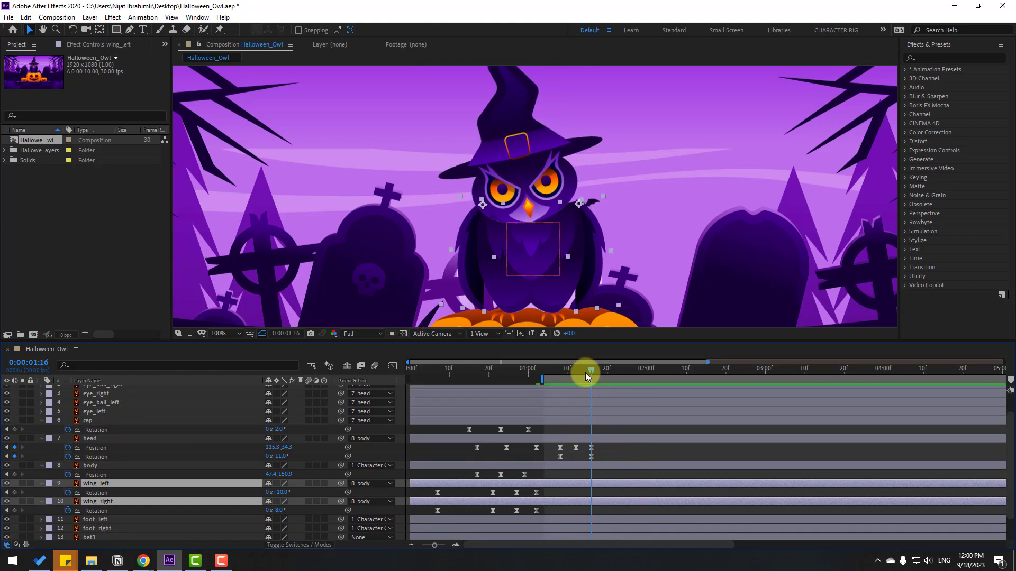
{"action": "left_click_drag", "start_coordinate": [585, 373], "coordinate": [559, 367]}
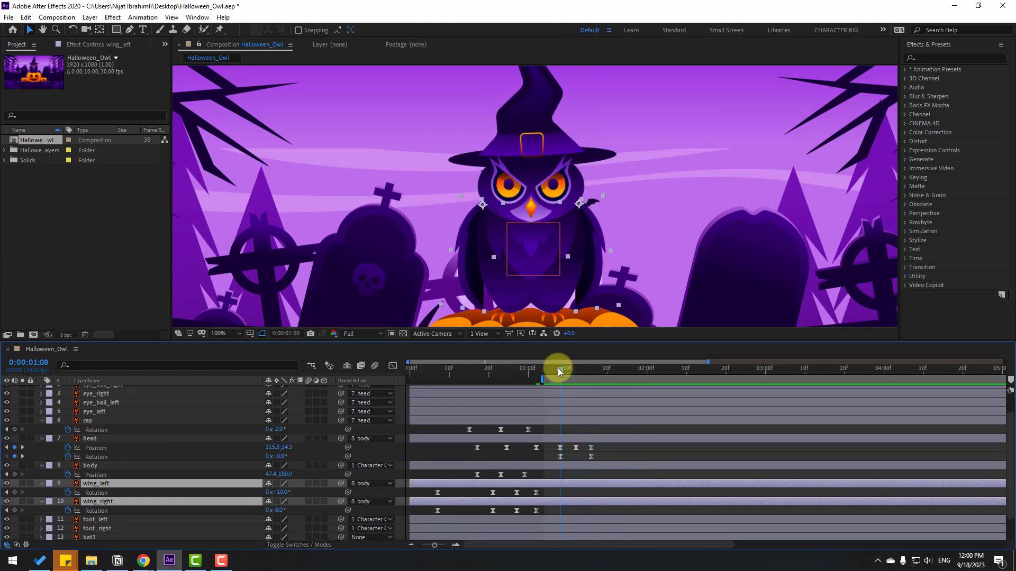
{"action": "left_click", "coordinate": [97, 443]}
{"action": "key", "text": "shift+s"}
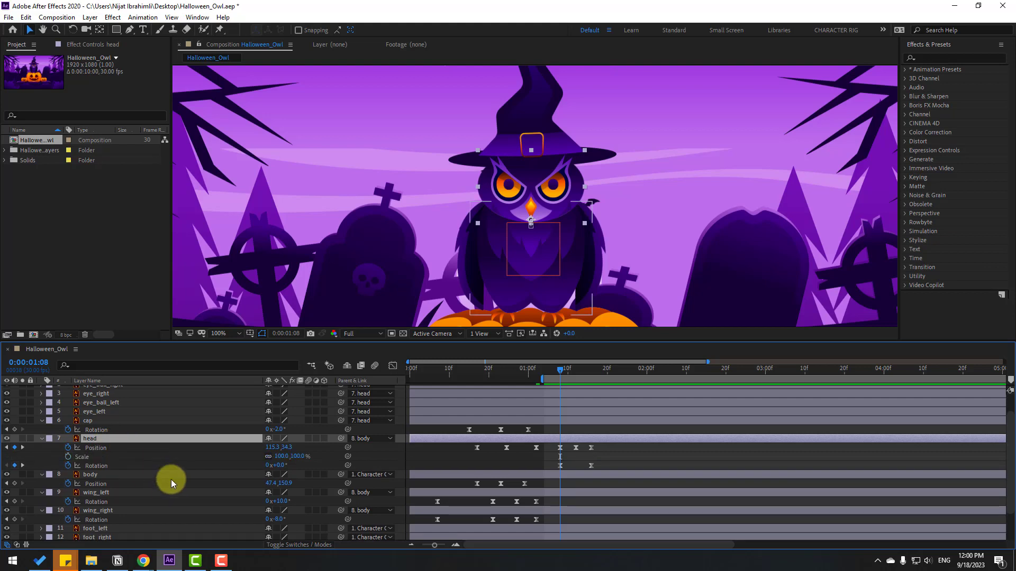
{"action": "left_click", "coordinate": [75, 458]}
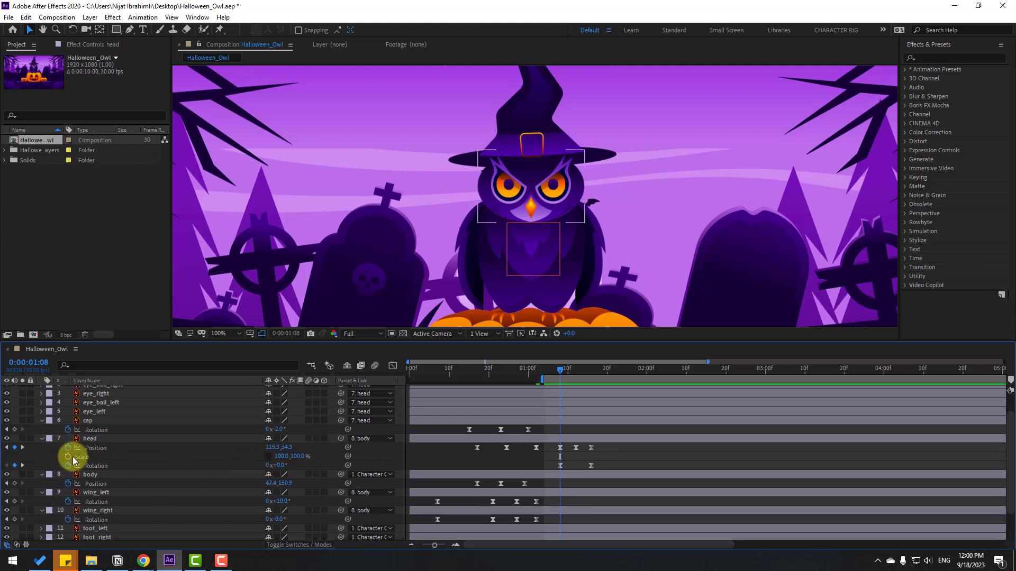
Squash the head vertically at 0:00:01:12 by setting its Scale to 100, 92%
{"action": "left_click", "coordinate": [567, 369]}
{"action": "left_click_drag", "start_coordinate": [571, 370], "coordinate": [576, 370]}
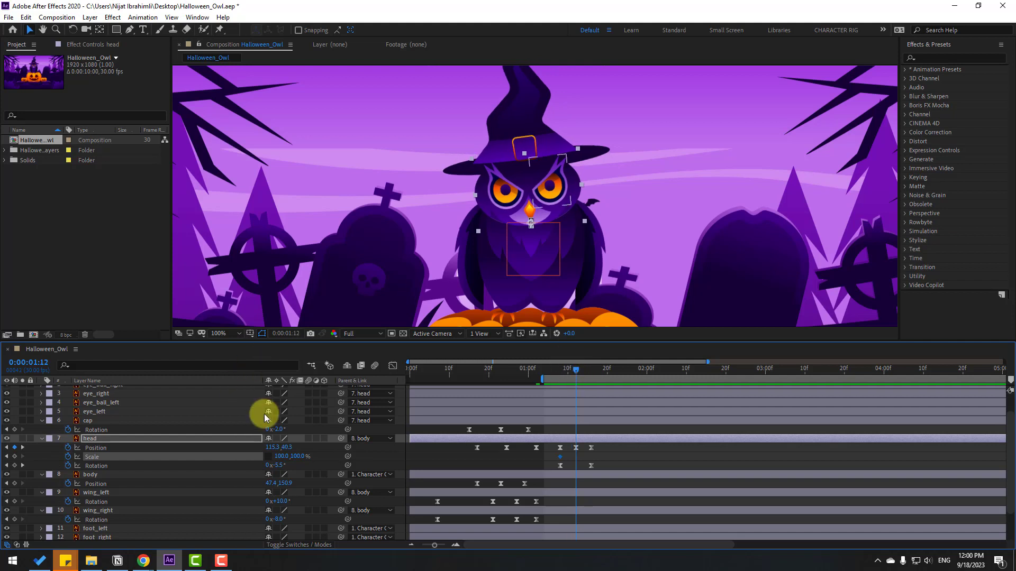
{"action": "left_click", "coordinate": [296, 457]}
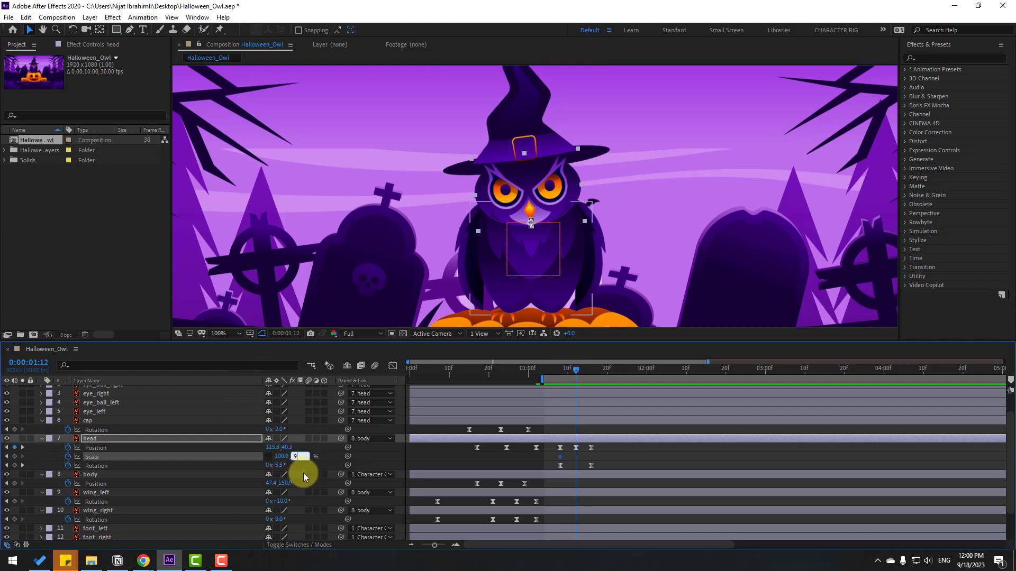
{"action": "type", "text": "95"}
{"action": "key", "text": "Return"}
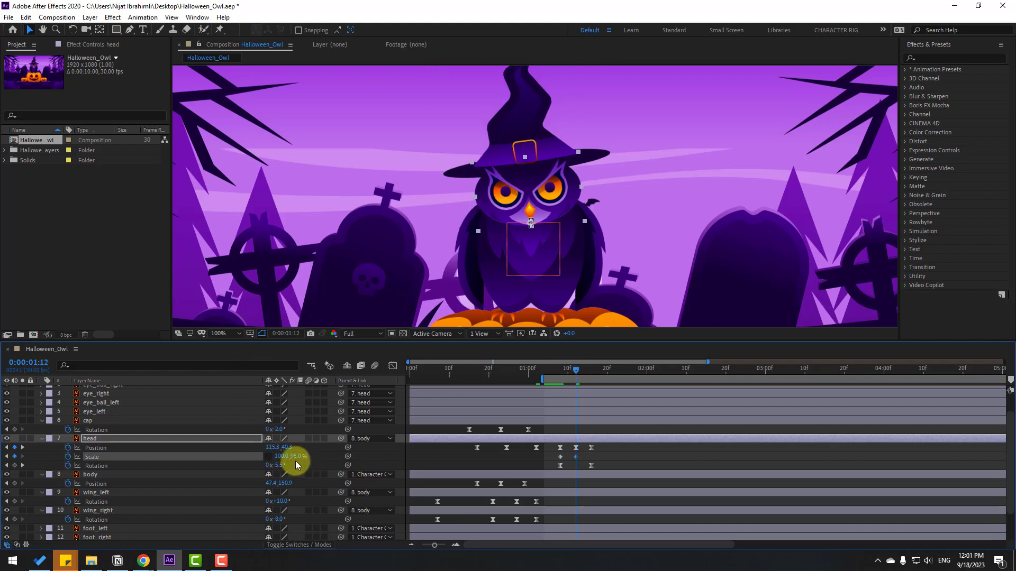
{"action": "type", "text": "92"}
{"action": "key", "text": "Return"}
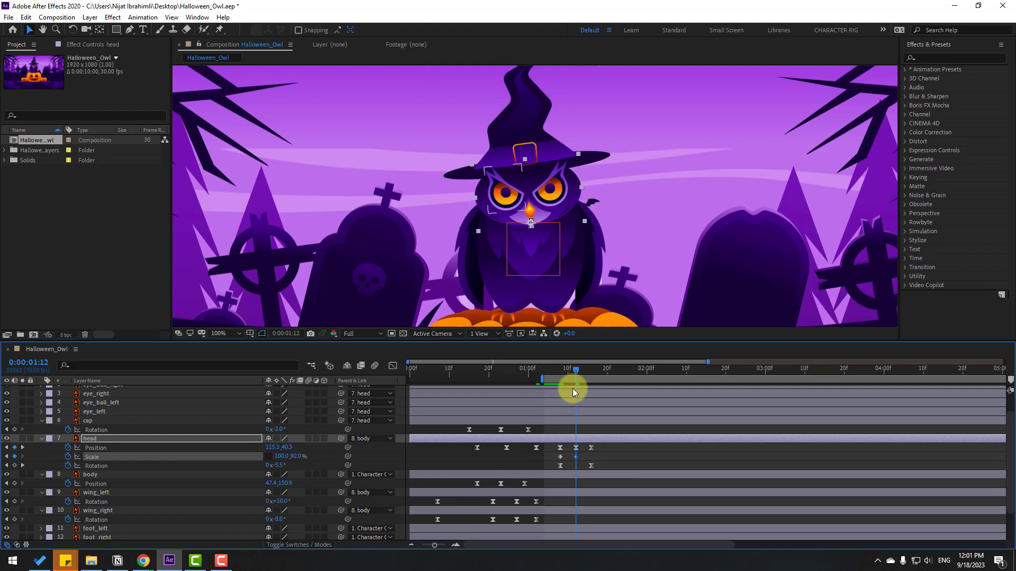
Restore the head's vertical Scale to 100% at 0:00:01:16
{"action": "left_click_drag", "start_coordinate": [573, 370], "coordinate": [588, 372]}
{"action": "left_click", "coordinate": [296, 456]}
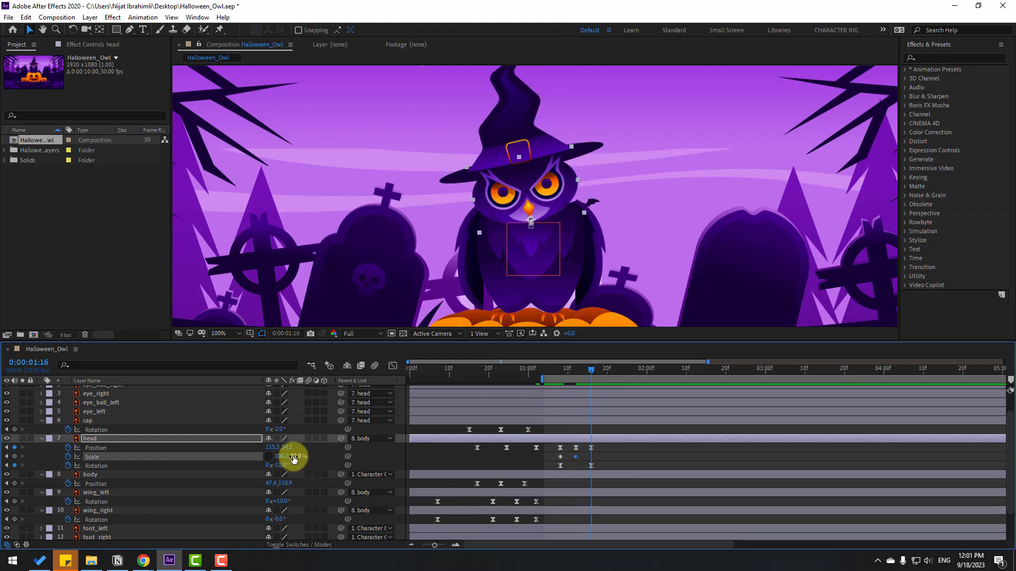
{"action": "type", "text": "100"}
{"action": "key", "text": "Return"}
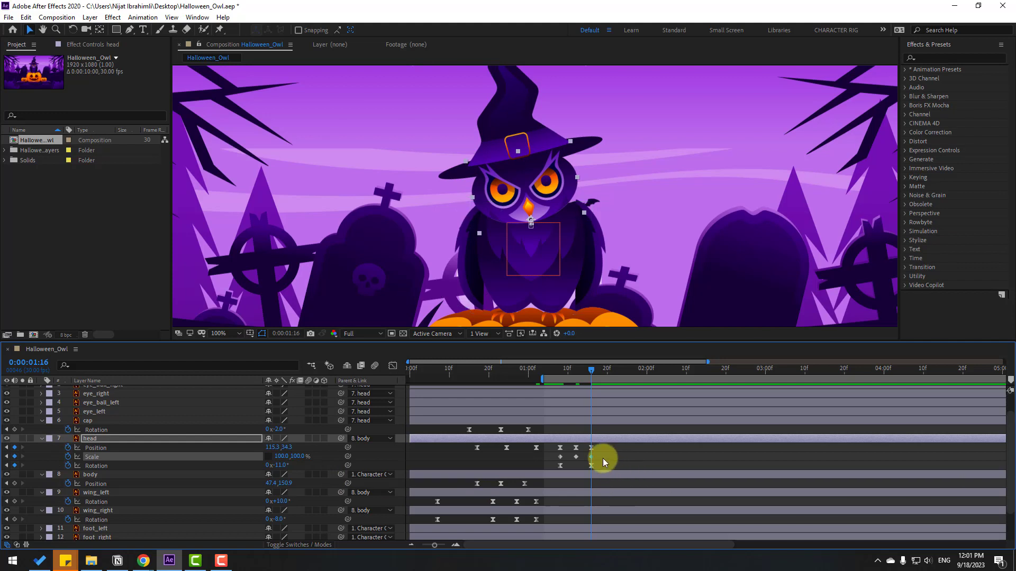
Apply Easy Ease to the head's three Scale keyframes and preview the turn in a wider view
{"action": "left_click_drag", "start_coordinate": [602, 458], "coordinate": [552, 457]}
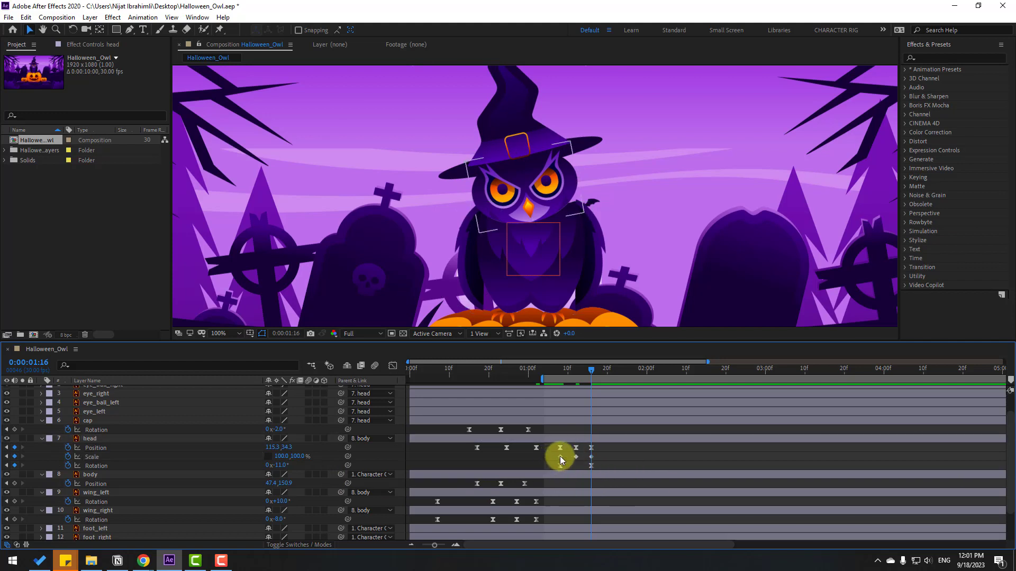
{"action": "right_click", "coordinate": [592, 458]}
{"action": "mouse_move", "coordinate": [594, 449]}
{"action": "left_click", "coordinate": [744, 478]}
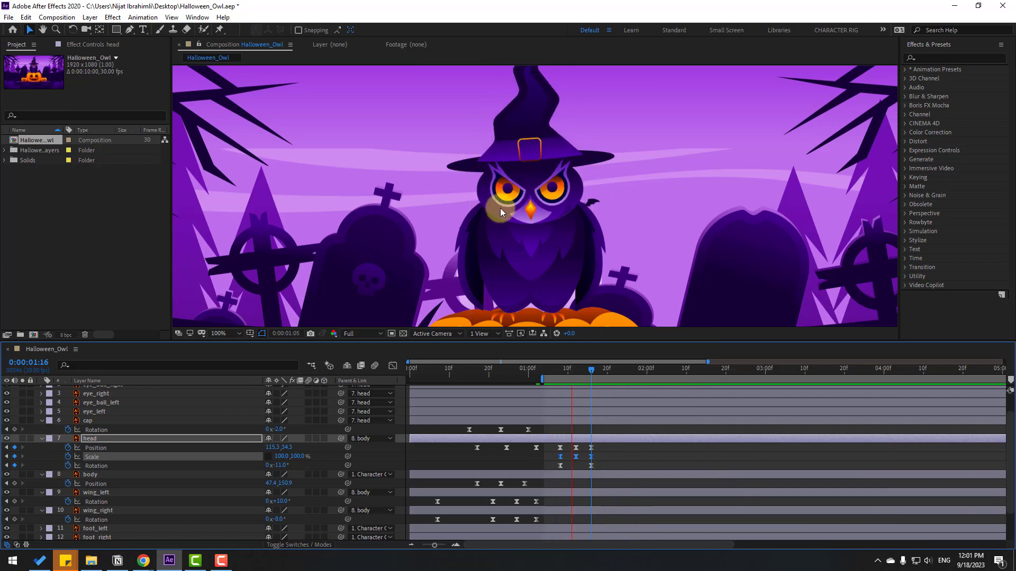
{"action": "scroll", "coordinate": [412, 226], "scroll_direction": "down", "scroll_amount": 2}
{"action": "key", "text": "space"}
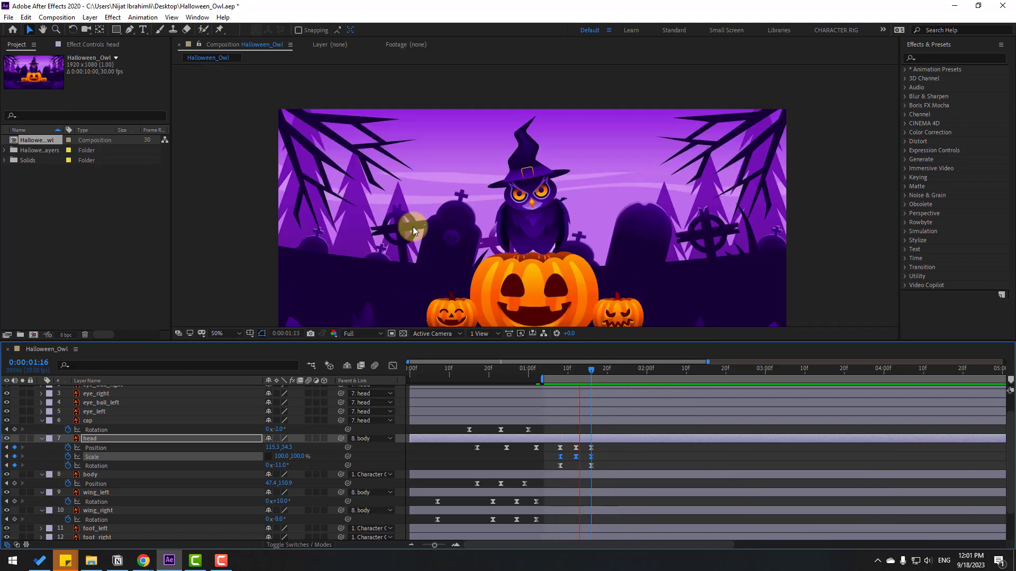
{"action": "key", "text": "space"}
Lower the head's mid-turn Position keyframe at 0:00:01:12 to Y 44.3
{"action": "left_click_drag", "start_coordinate": [558, 366], "coordinate": [576, 368]}
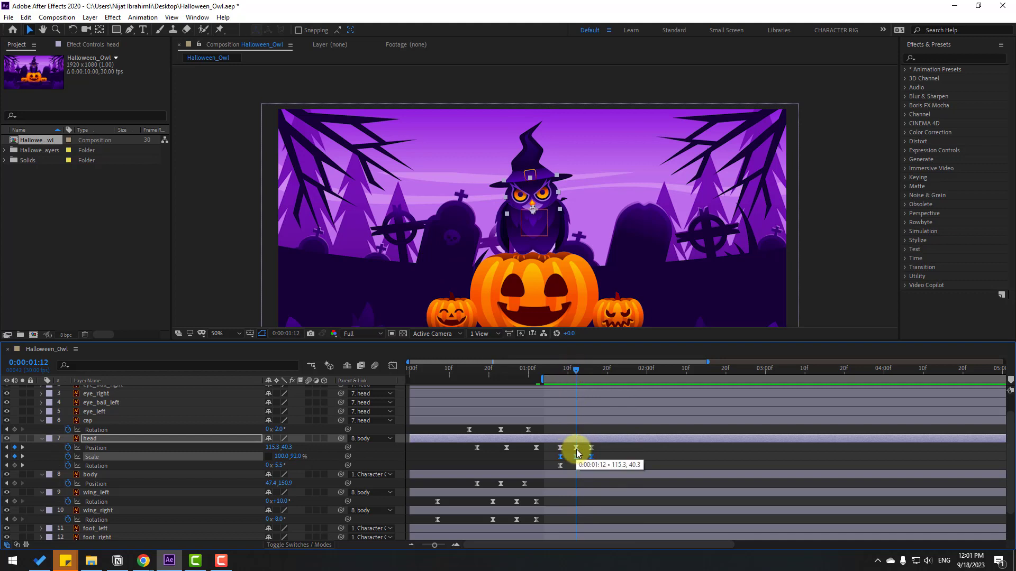
{"action": "left_click", "coordinate": [576, 447]}
{"action": "key", "text": "Down"}
{"action": "key", "text": "Down"}
{"action": "key", "text": "Down"}
{"action": "key", "text": "Down"}
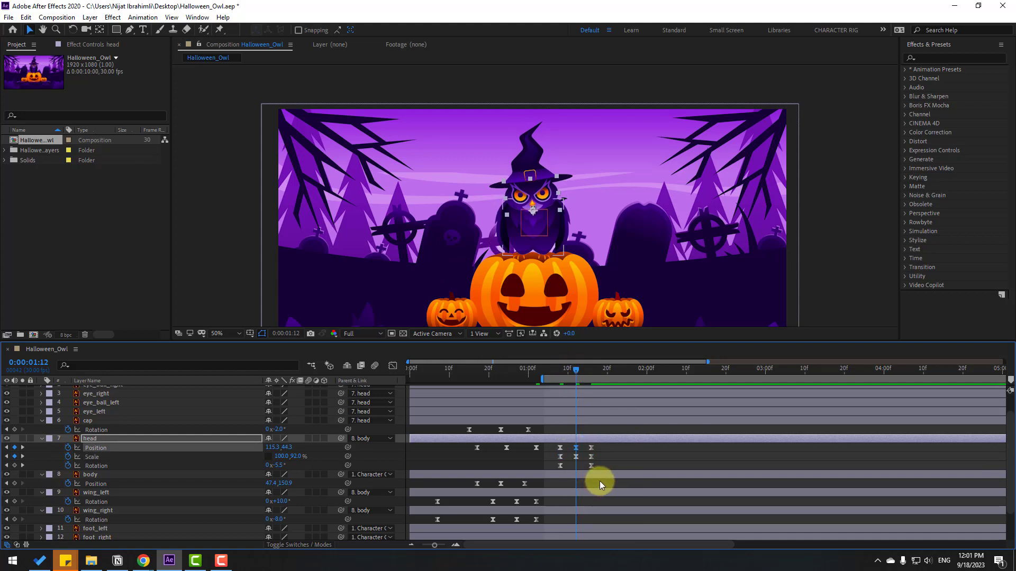
Stretch the turn's head Position, Scale and Rotation keyframes proportionally to end at 0:00:01:18, previewing the motion before and after
{"action": "key", "text": "space"}
{"action": "key", "text": "space"}
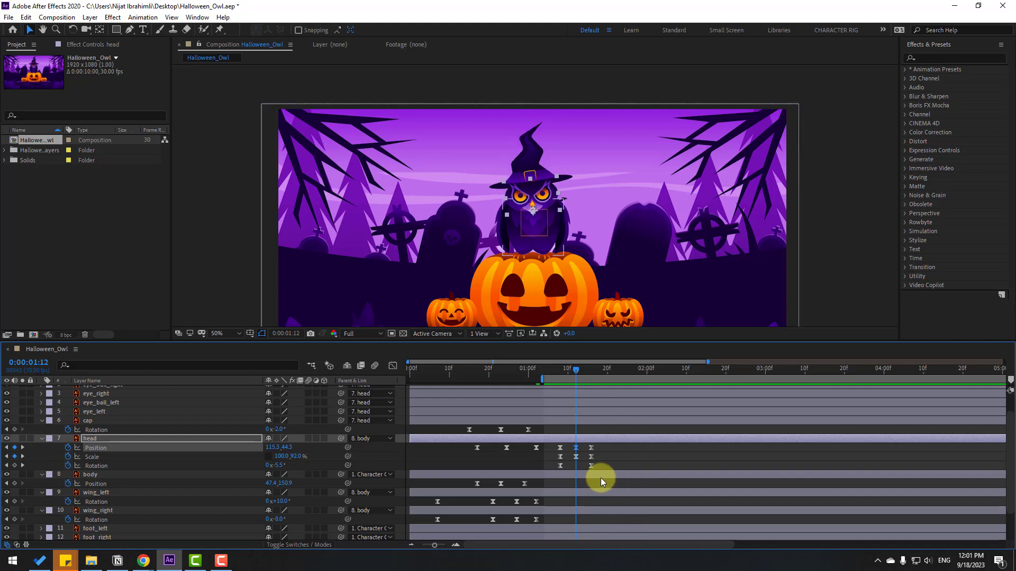
{"action": "mouse_move", "coordinate": [603, 446]}
{"action": "left_mouse_down"}
{"action": "mouse_move", "coordinate": [556, 469]}
{"action": "mouse_move", "coordinate": [601, 450]}
{"action": "left_mouse_up"}
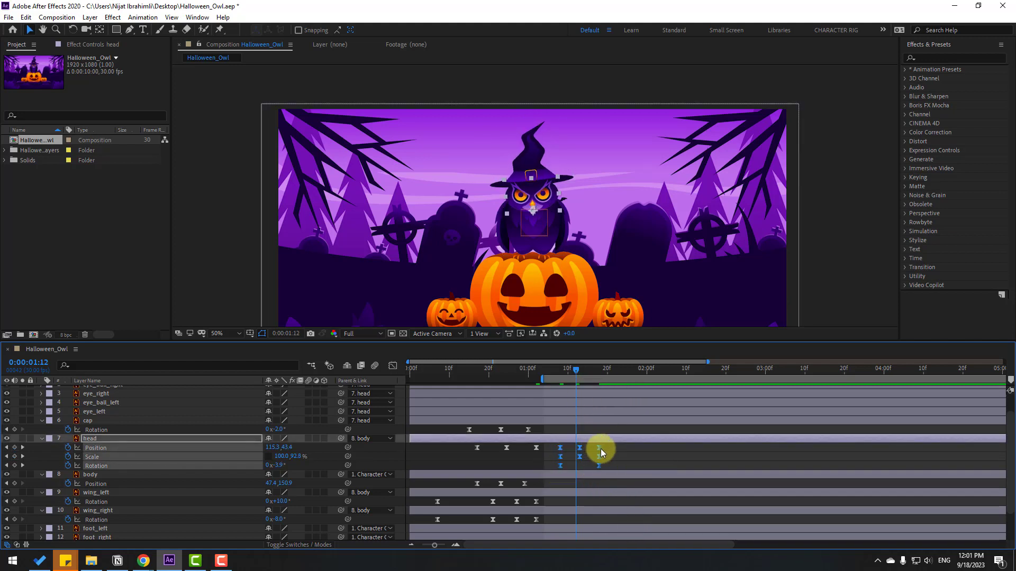
{"action": "key", "text": "space"}
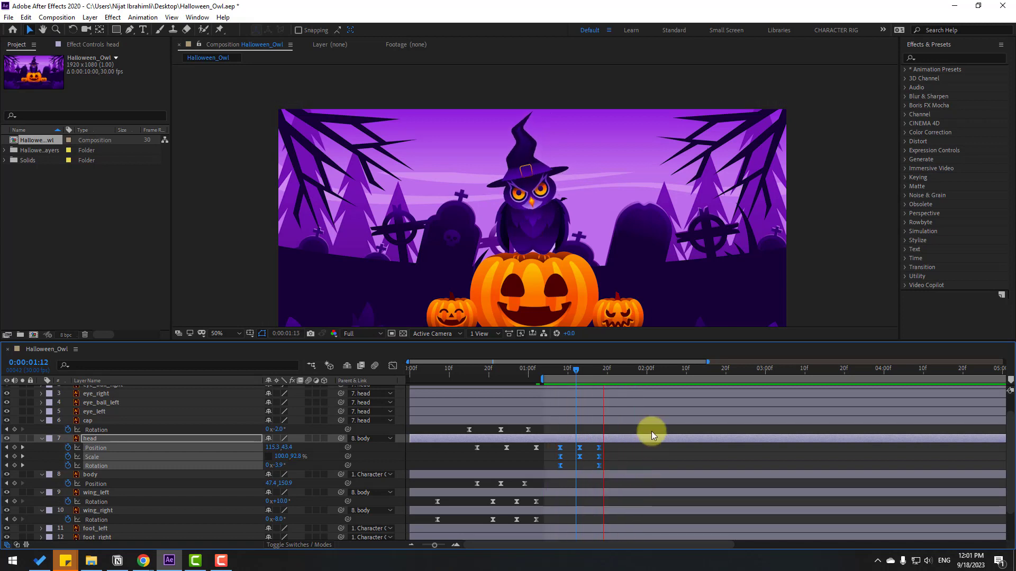
Hold the head's -11° Rotation with a new keyframe at 0:00:02:03
{"action": "left_click_drag", "start_coordinate": [586, 369], "coordinate": [660, 363]}
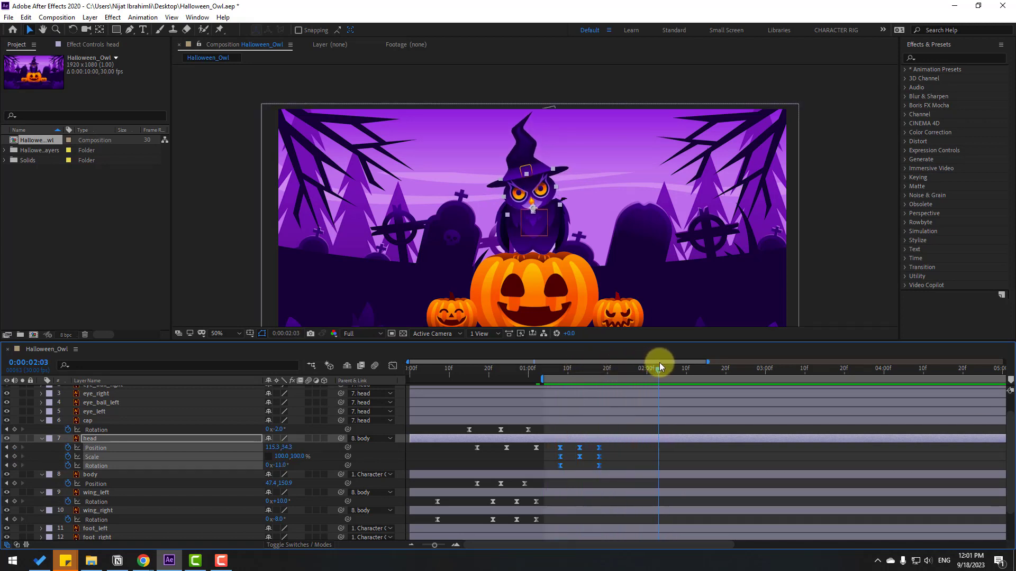
{"action": "left_click", "coordinate": [35, 452]}
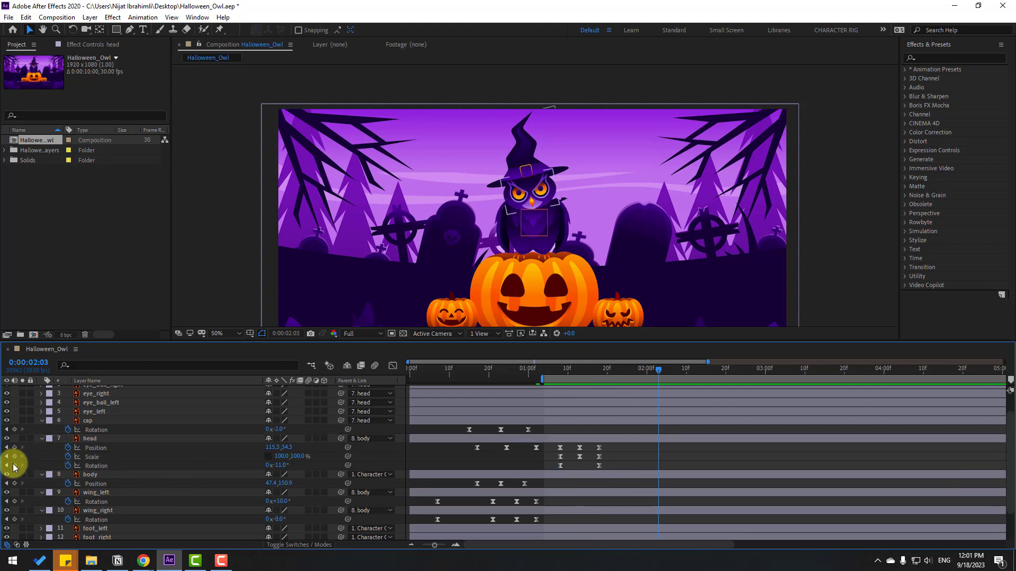
{"action": "left_click", "coordinate": [14, 466]}
Rotate the head to 6° 8 frames ahead, at 0:00:02:11
{"action": "left_click", "coordinate": [288, 334]}
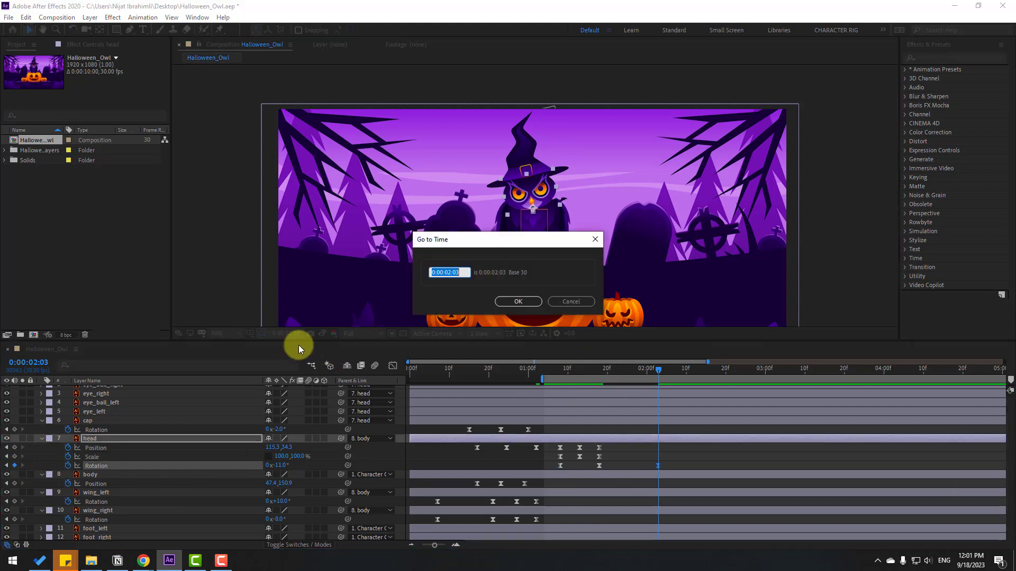
{"action": "type", "text": "+8"}
{"action": "left_click", "coordinate": [524, 301]}
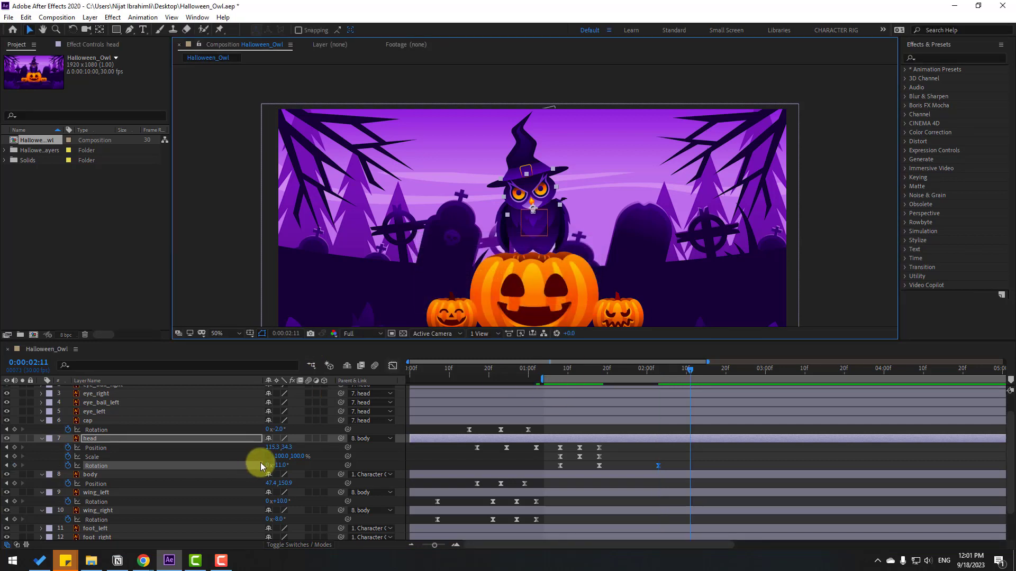
{"action": "left_click", "coordinate": [283, 466]}
{"action": "type", "text": "6"}
{"action": "key", "text": "Return"}
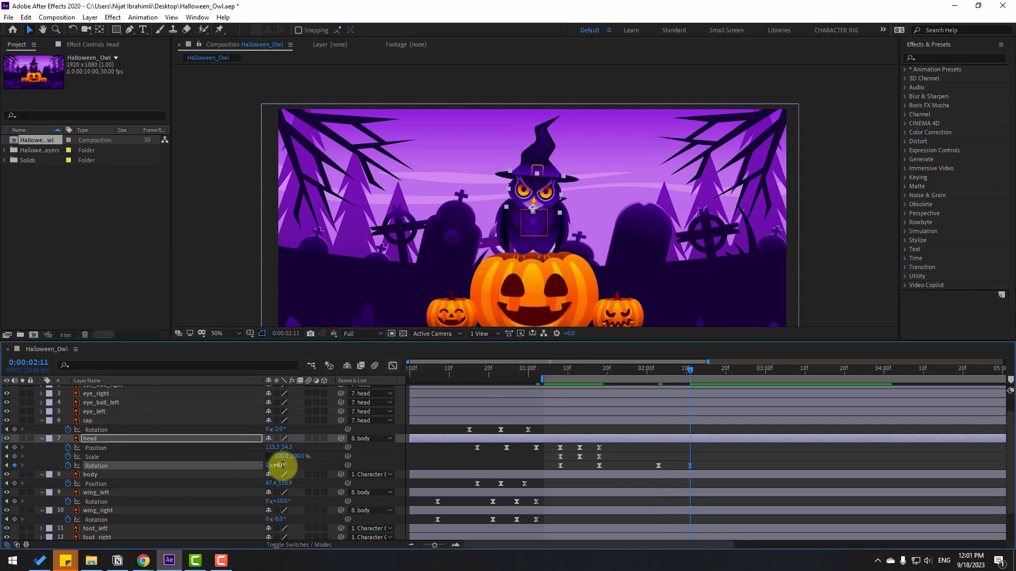
Copy the first turn's three head Scale keyframes and paste them at 0:00:02:03
{"action": "left_click_drag", "start_coordinate": [610, 458], "coordinate": [555, 453]}
{"action": "left_click_drag", "start_coordinate": [683, 370], "coordinate": [659, 370]}
{"action": "key", "text": "ctrl+v"}
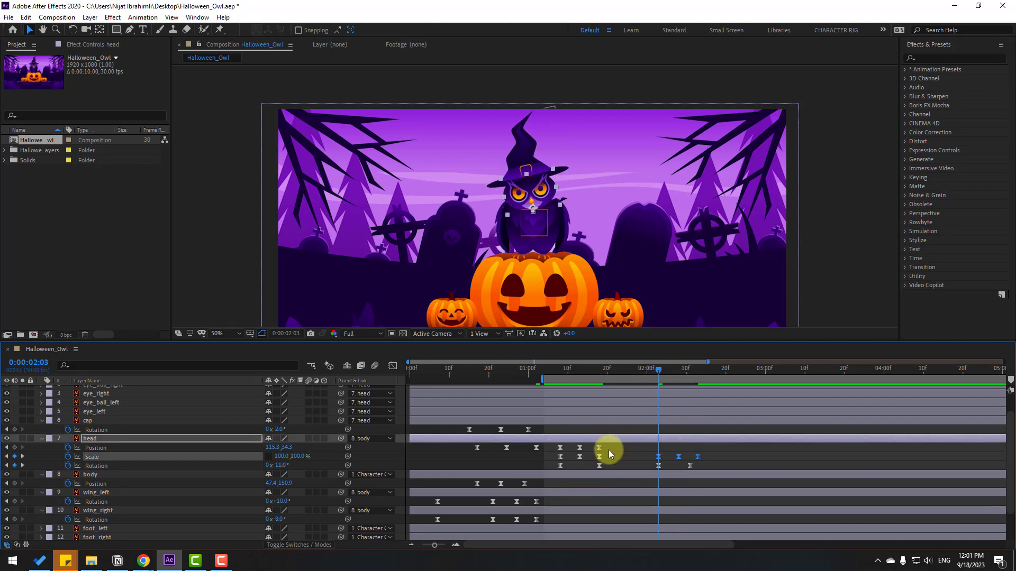
Copy the first turn's three head Position keyframes to the second turn, starting one frame earlier, at 0:00:02:02
{"action": "left_click_drag", "start_coordinate": [608, 450], "coordinate": [547, 446]}
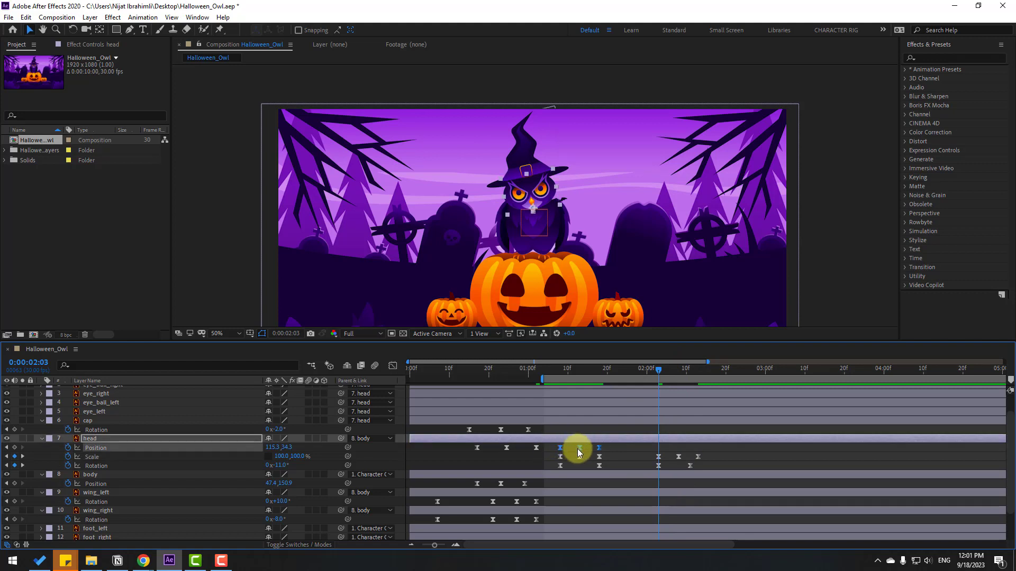
{"action": "key", "text": "ctrl+v"}
{"action": "left_click_drag", "start_coordinate": [677, 449], "coordinate": [675, 448]}
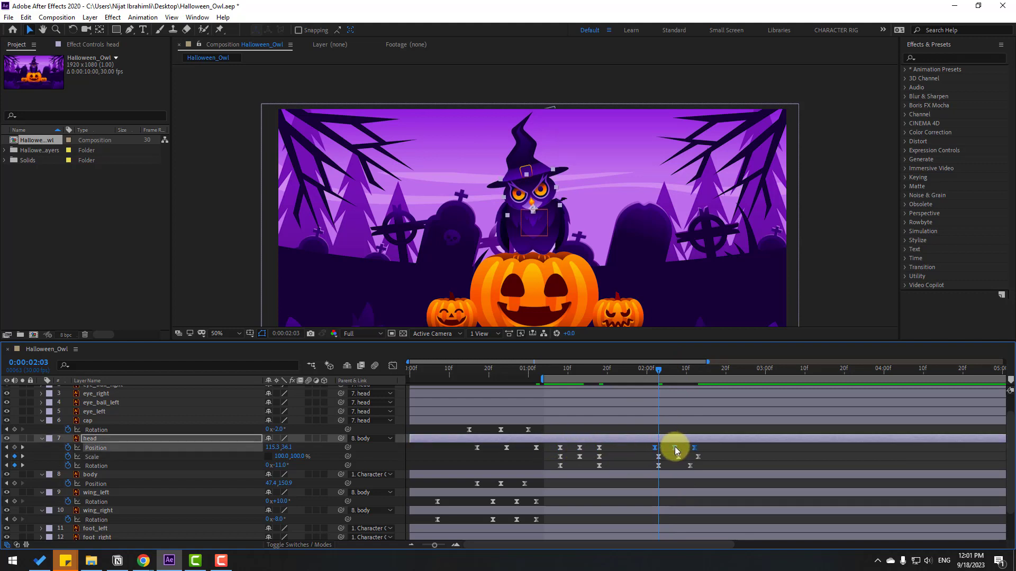
Preview the second head turn, delay all its keyframes so the rotation starts at about 0:00:02:09, and preview it again
{"action": "mouse_move", "coordinate": [648, 372]}
{"action": "left_mouse_down"}
{"action": "mouse_move", "coordinate": [700, 373]}
{"action": "mouse_move", "coordinate": [665, 373]}
{"action": "left_mouse_up"}
{"action": "key", "text": "space"}
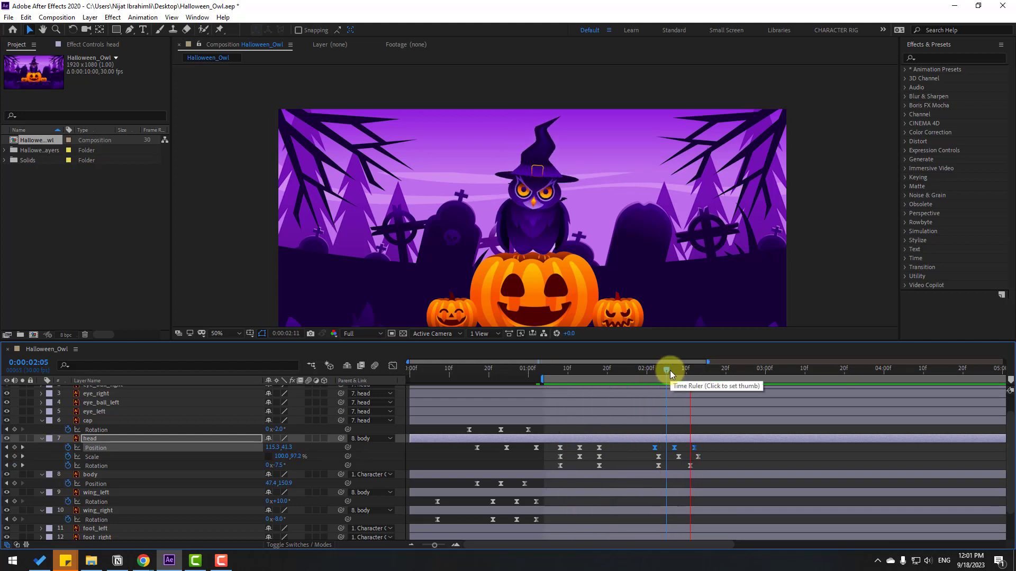
{"action": "key", "text": "space"}
{"action": "left_click_drag", "start_coordinate": [701, 444], "coordinate": [679, 449]}
{"action": "key", "text": "space"}
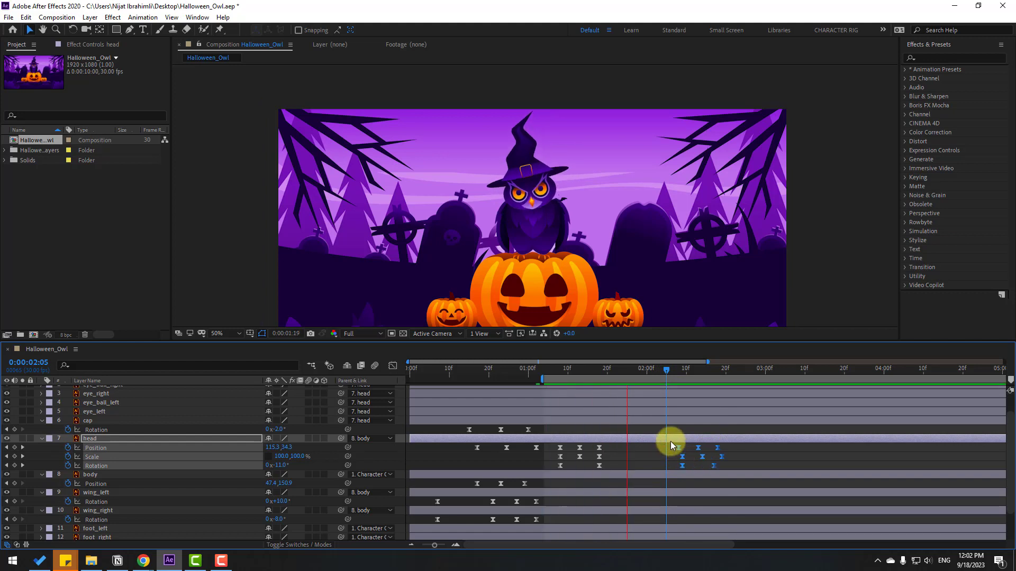
Start Rotation keyframes on the body layer with 0° at 0:00:01:08
{"action": "left_click_drag", "start_coordinate": [533, 371], "coordinate": [560, 370]}
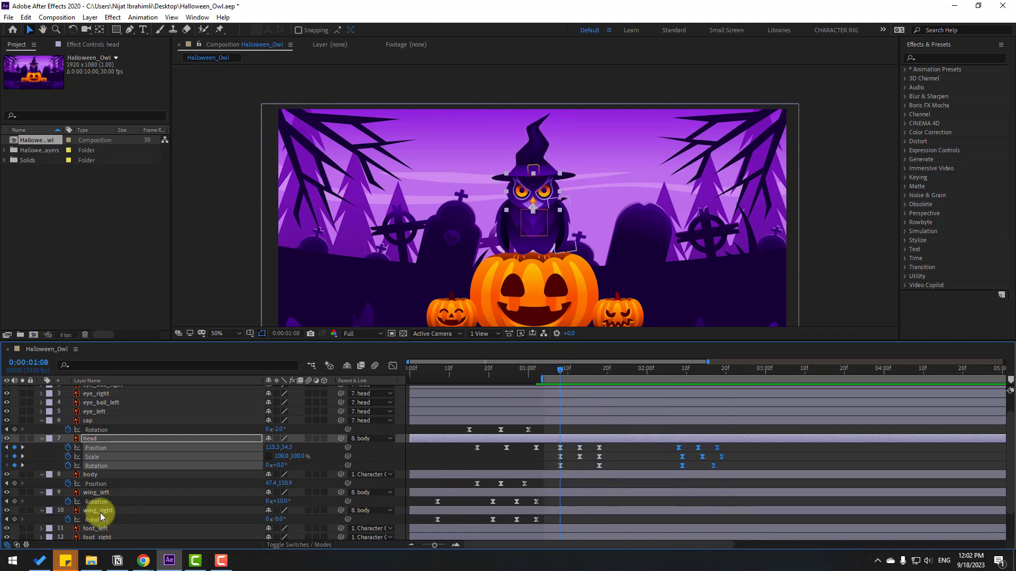
{"action": "left_click", "coordinate": [94, 475]}
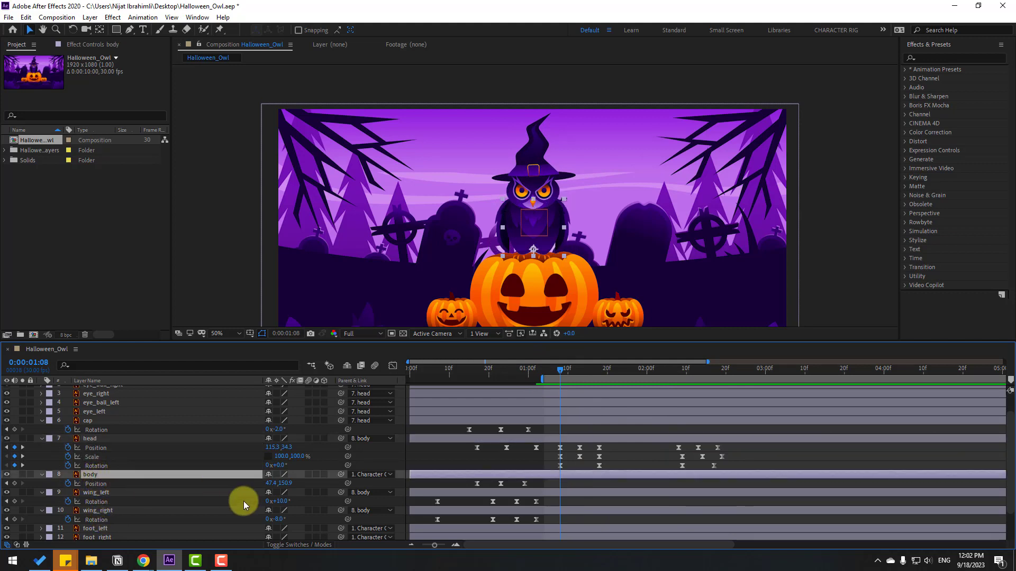
{"action": "key", "text": "shift+r"}
{"action": "left_click", "coordinate": [67, 493]}
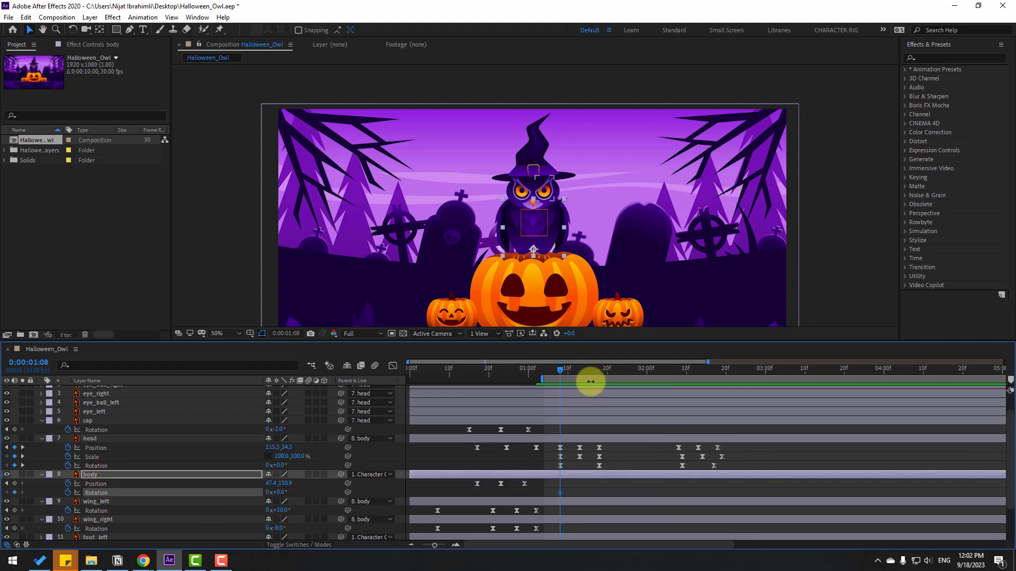
Rotate the body to -3° at 0:00:01:18, where the first head turn ends
{"action": "left_click_drag", "start_coordinate": [562, 370], "coordinate": [599, 369]}
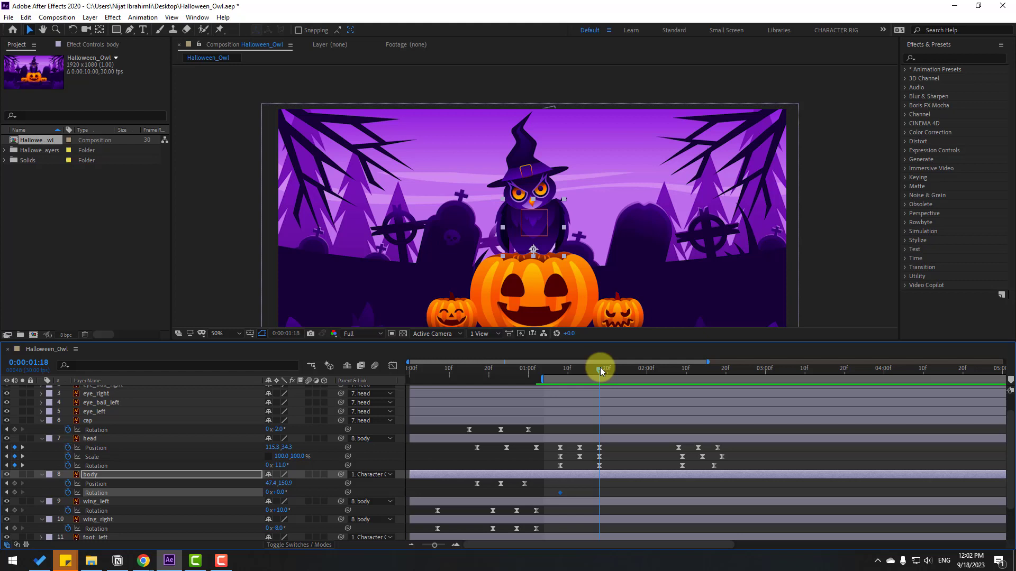
{"action": "left_click", "coordinate": [280, 493]}
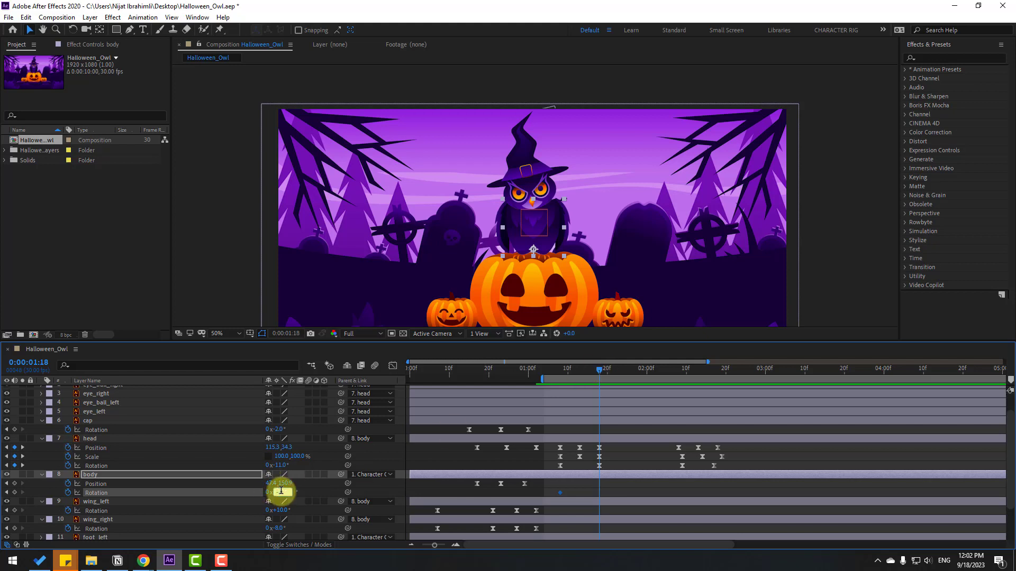
{"action": "type", "text": "5"}
{"action": "key", "text": "Return"}
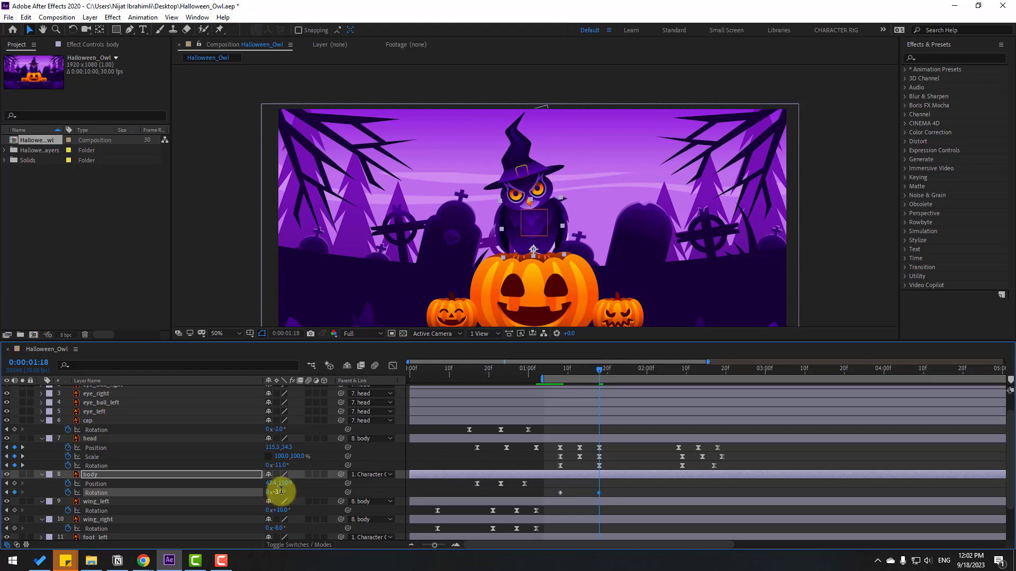
Check the body's tilt during the first turn and apply Easy Ease to both of its Rotation keyframes
{"action": "left_click", "coordinate": [551, 371]}
{"action": "left_click_drag", "start_coordinate": [550, 371], "coordinate": [576, 372]}
{"action": "left_click_drag", "start_coordinate": [608, 492], "coordinate": [554, 497]}
{"action": "right_click", "coordinate": [562, 492]}
{"action": "mouse_move", "coordinate": [608, 487]}
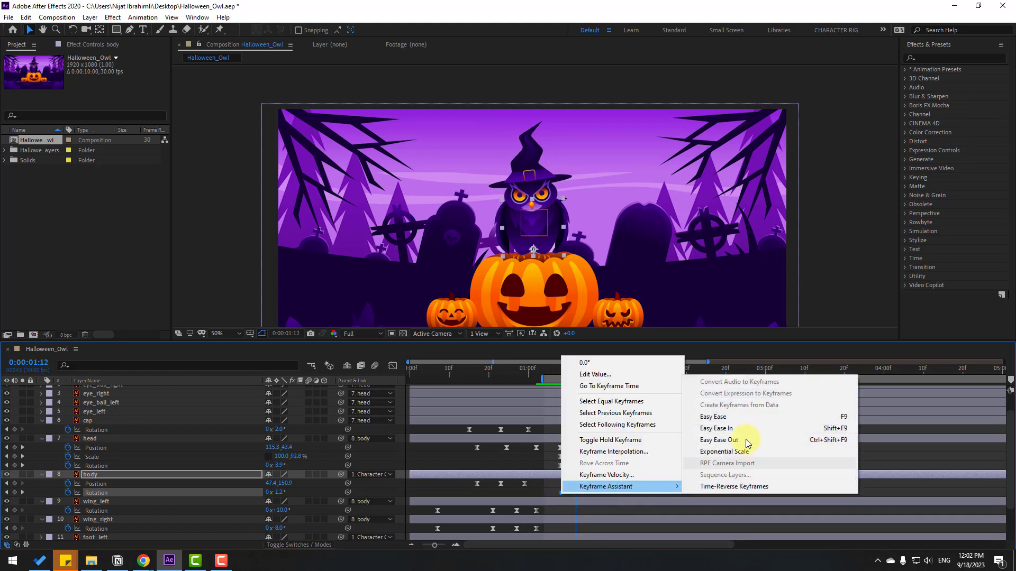
{"action": "left_click", "coordinate": [730, 417]}
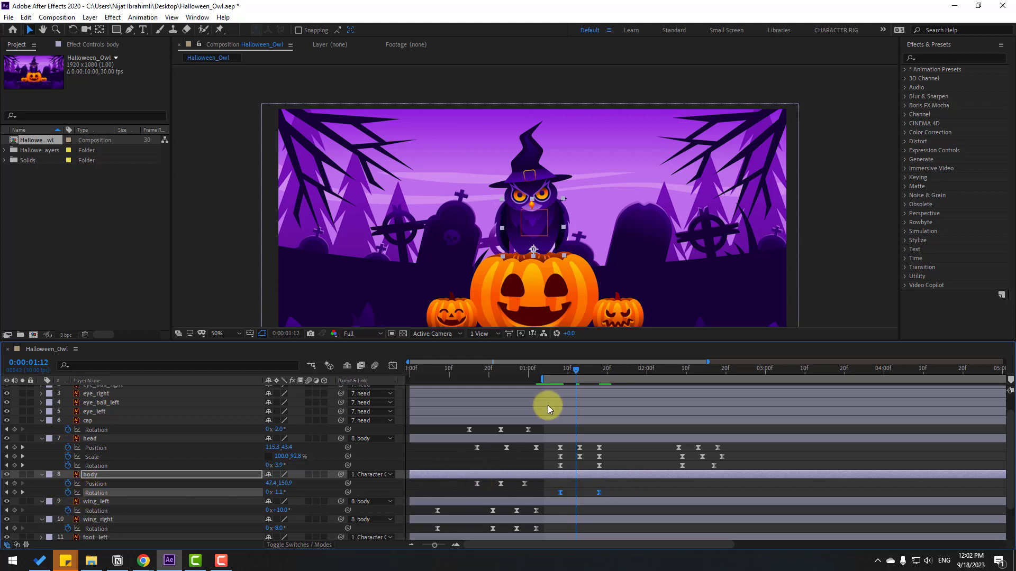
Keyframe the body's Position at 0:00:01:08, dip it to 47.4, 156.9 at 0:00:01:13, and return it to 47.4, 150.9 at 0:00:01:18
{"action": "left_click_drag", "start_coordinate": [575, 370], "coordinate": [560, 372]}
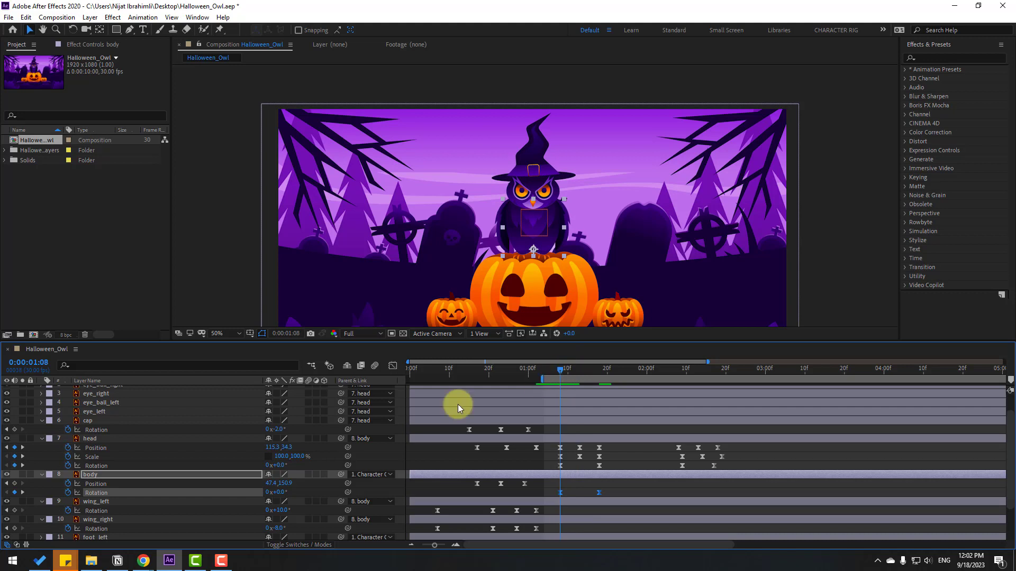
{"action": "left_click", "coordinate": [14, 483]}
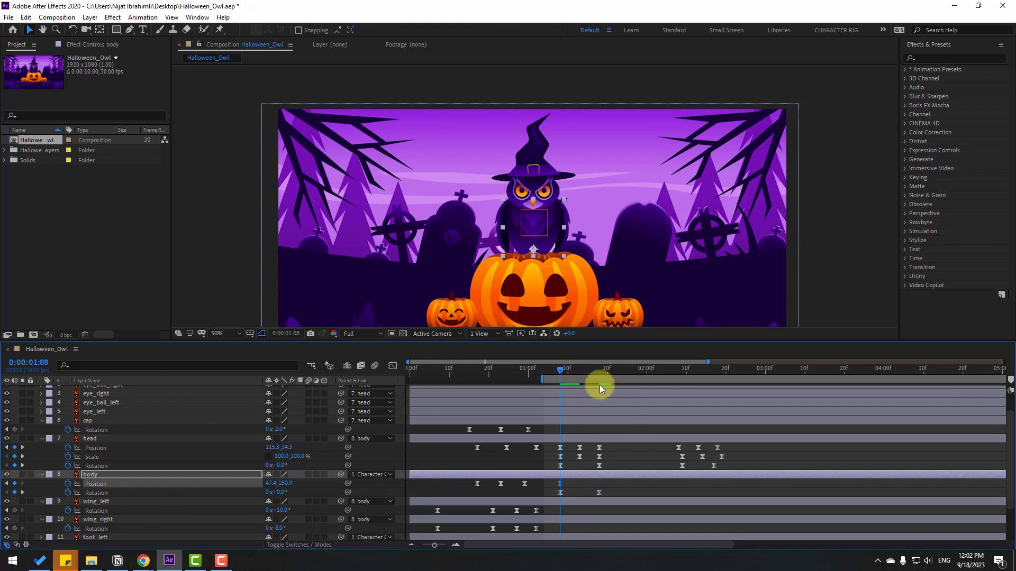
{"action": "left_click_drag", "start_coordinate": [563, 369], "coordinate": [599, 372]}
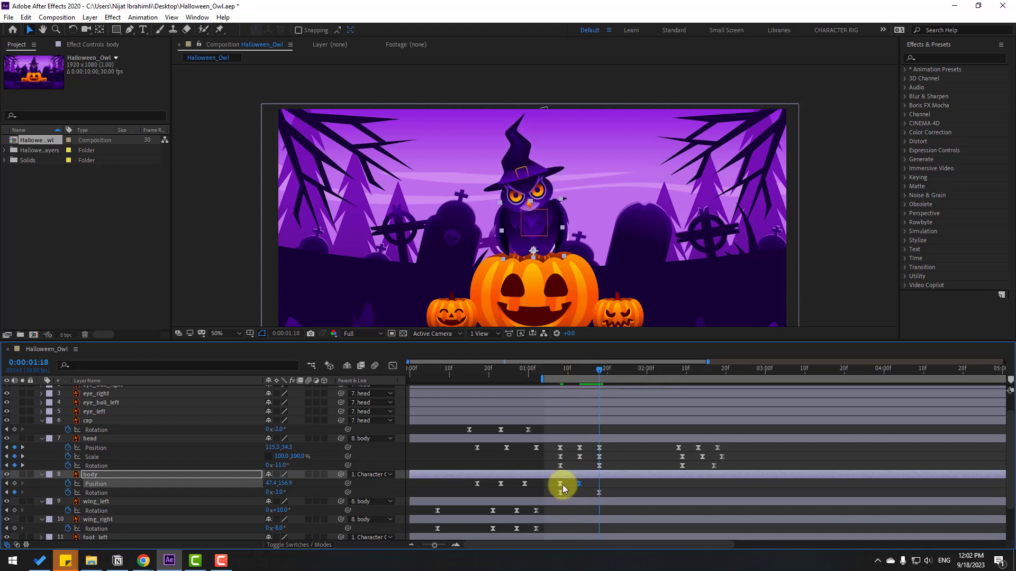
{"action": "left_click", "coordinate": [630, 490]}
{"action": "key", "text": "space"}
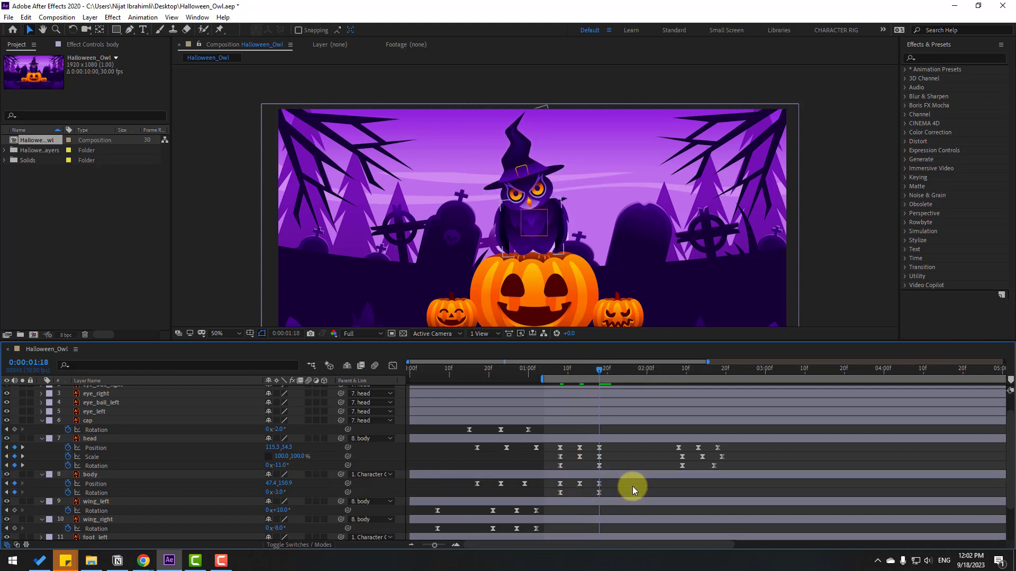
{"action": "key", "text": "space"}
Shift the body's first-turn Position and Rotation keyframes one frame earlier and preview the motion
{"action": "left_click_drag", "start_coordinate": [607, 484], "coordinate": [562, 488]}
{"action": "mouse_move", "coordinate": [562, 488]}
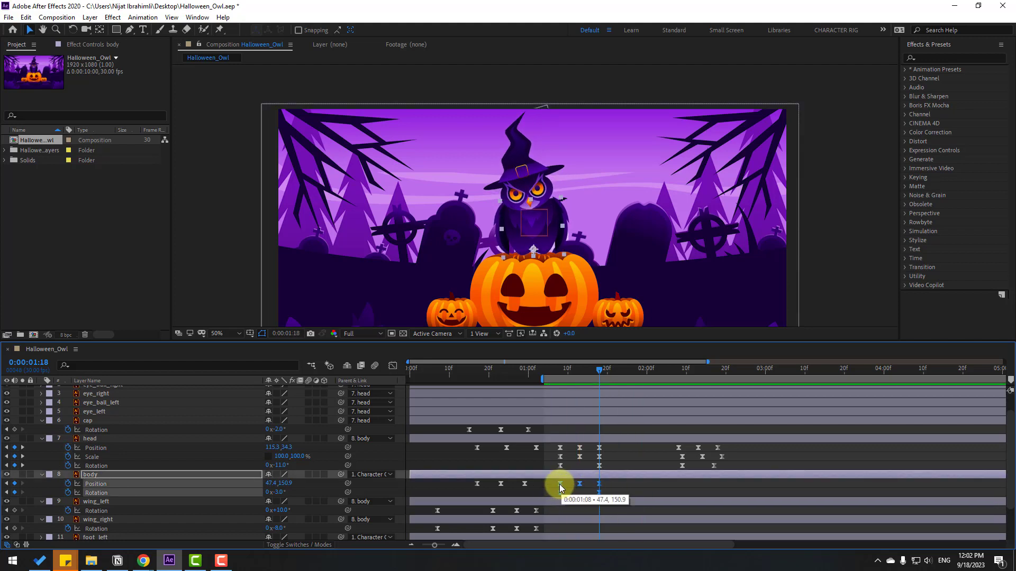
{"action": "key", "text": "alt+Left"}
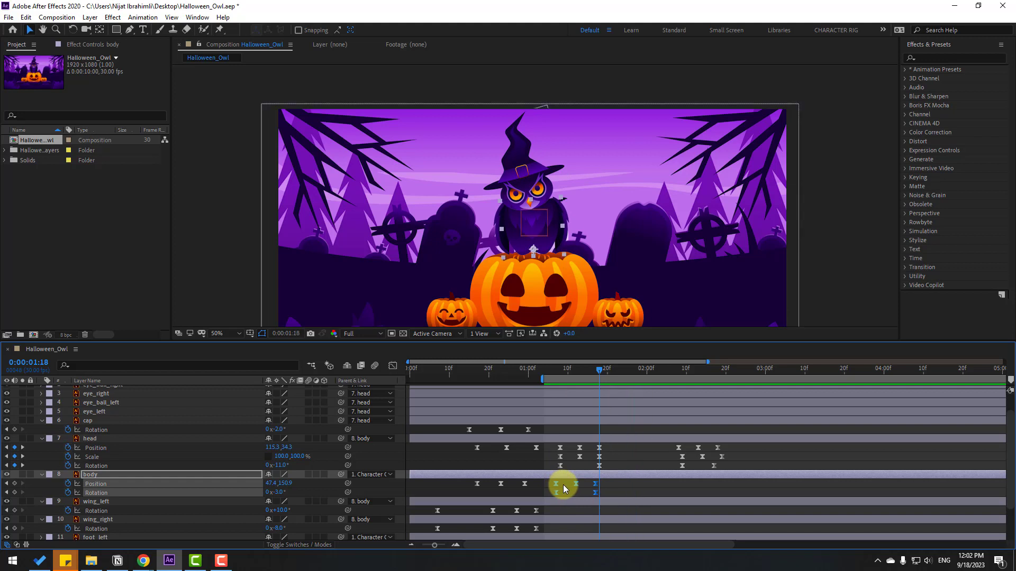
{"action": "key", "text": "space"}
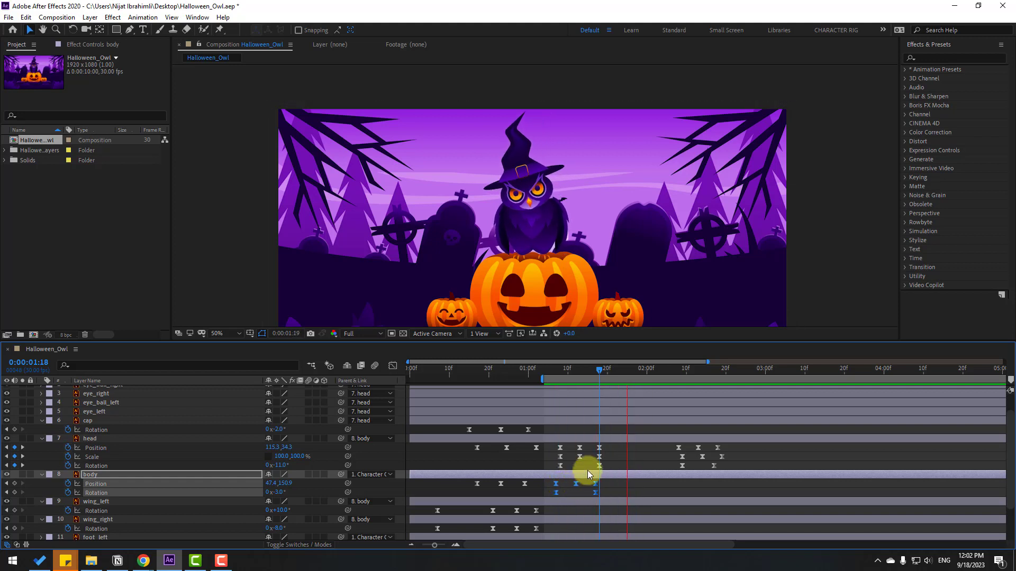
{"action": "key", "text": "space"}
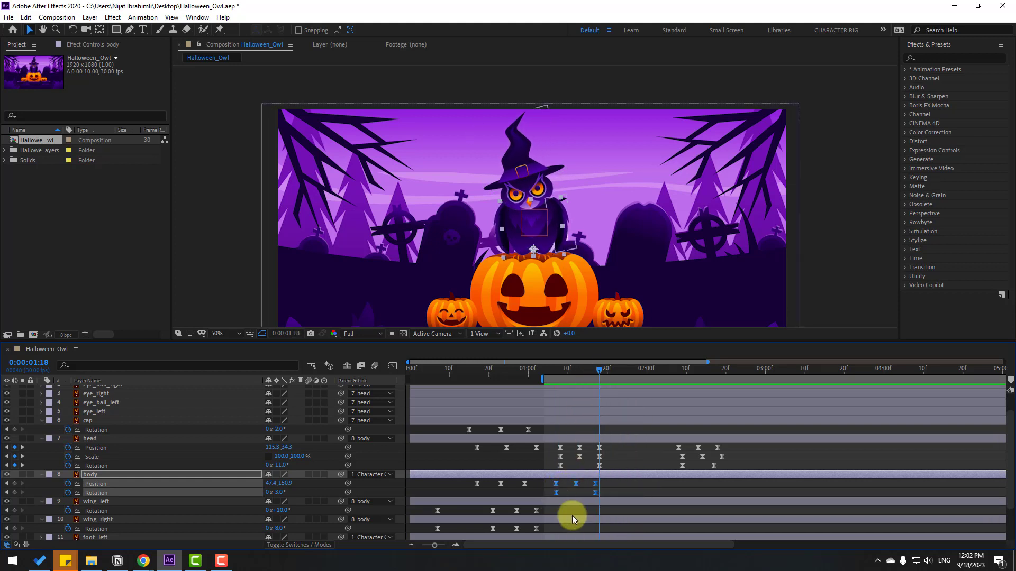
Copy the body's first-turn keyframes to 0:00:02:08 and replace the first pasted Rotation keyframe with a copy of the -3° one
{"action": "left_click_drag", "start_coordinate": [627, 371], "coordinate": [678, 379]}
{"action": "key", "text": "ctrl+v"}
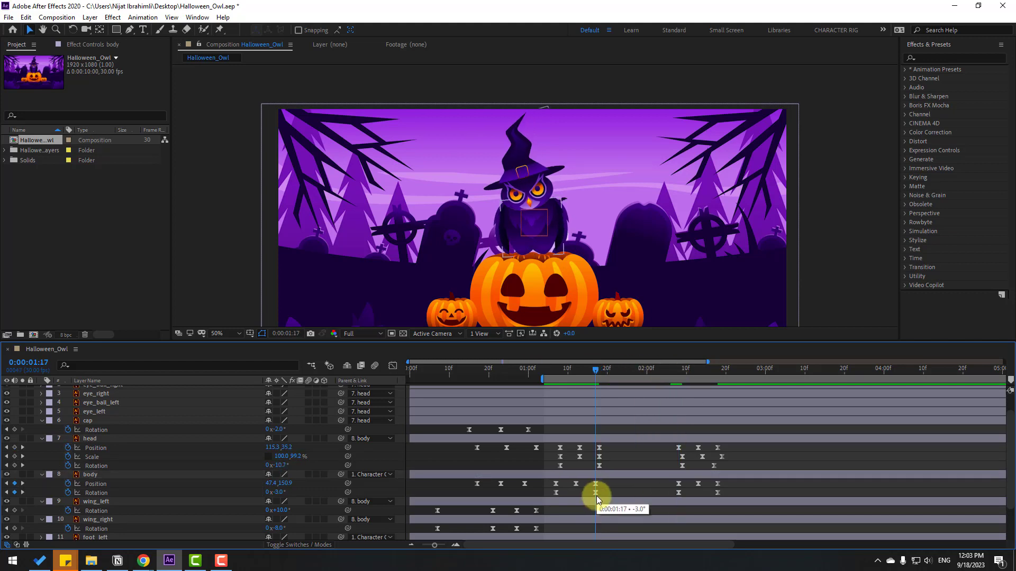
{"action": "left_click", "coordinate": [596, 494]}
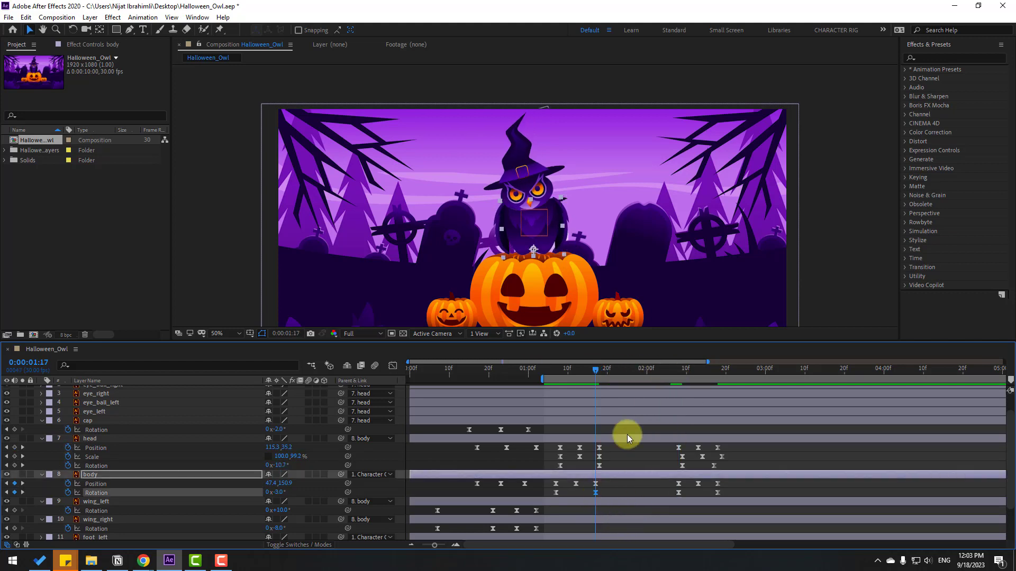
{"action": "left_click", "coordinate": [675, 377]}
{"action": "left_click_drag", "start_coordinate": [675, 377], "coordinate": [678, 377]}
{"action": "left_click", "coordinate": [679, 493]}
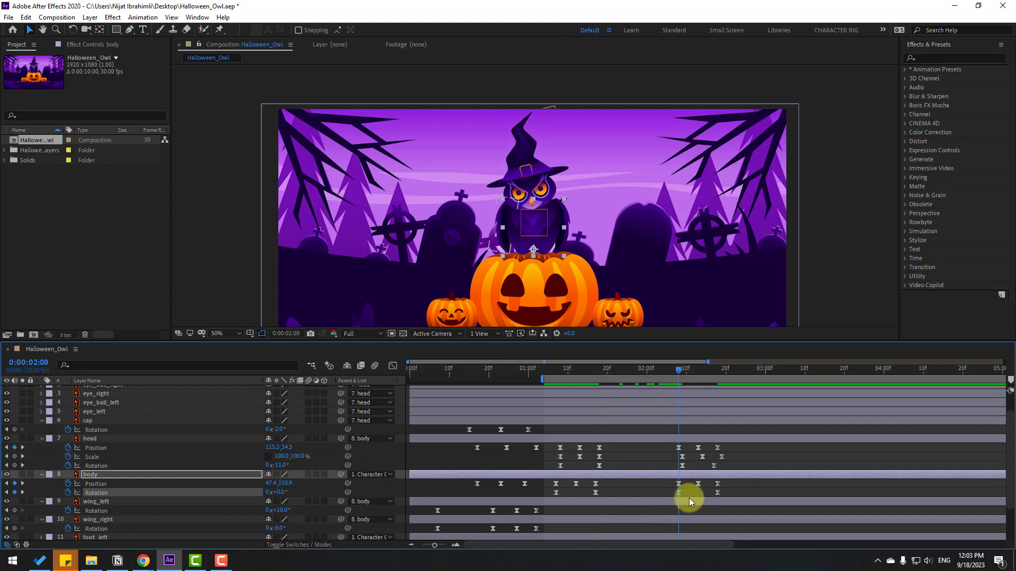
{"action": "key", "text": "ctrl+v"}
Set the body's Rotation at 0:00:02:18 to 3° and preview the second turn
{"action": "left_click_drag", "start_coordinate": [598, 372], "coordinate": [719, 376]}
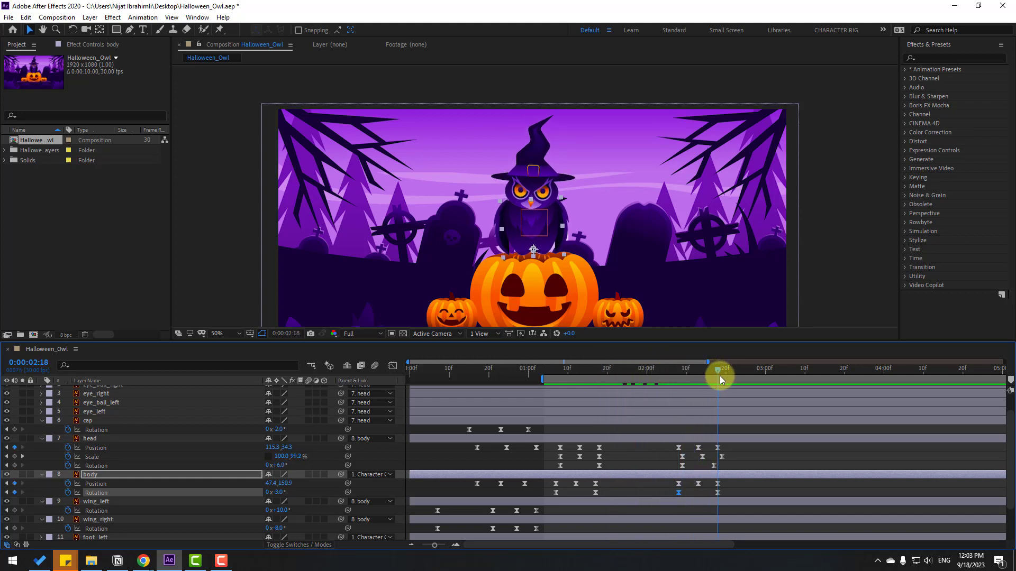
{"action": "left_click", "coordinate": [718, 493]}
{"action": "left_click", "coordinate": [279, 492]}
{"action": "key", "text": "Return"}
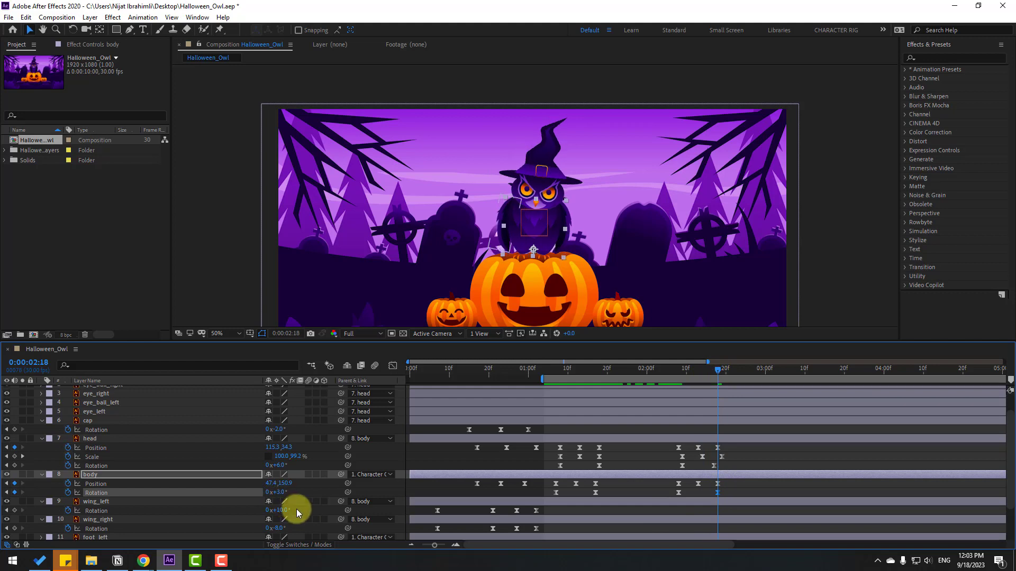
{"action": "key", "text": "space"}
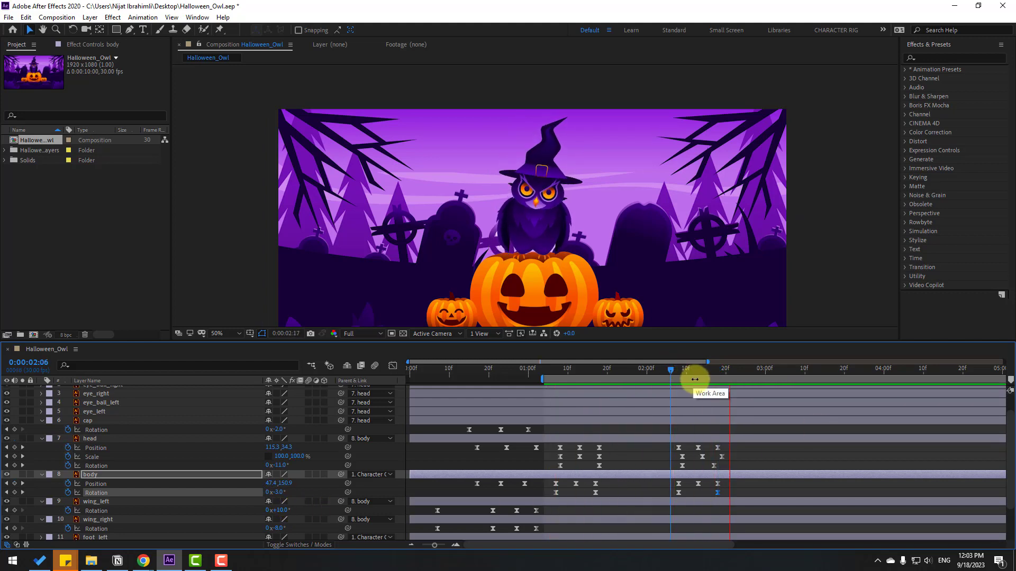
{"action": "key", "text": "space"}
Hold the head's rotation with a keyframe at 0:00:03:04 and rotate it back to 0° at 0:00:03:14
{"action": "left_click_drag", "start_coordinate": [703, 373], "coordinate": [781, 374]}
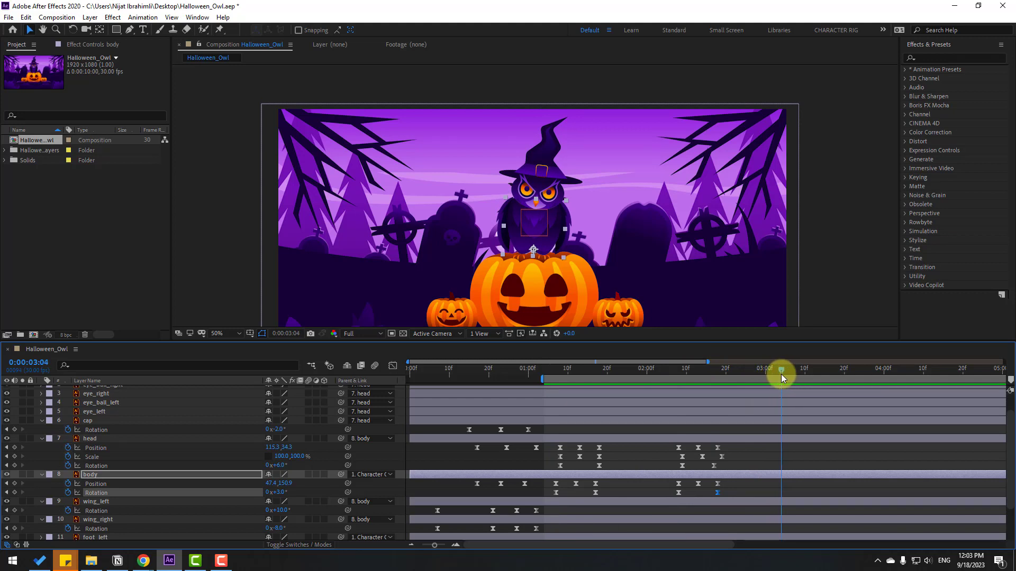
{"action": "left_click", "coordinate": [15, 465]}
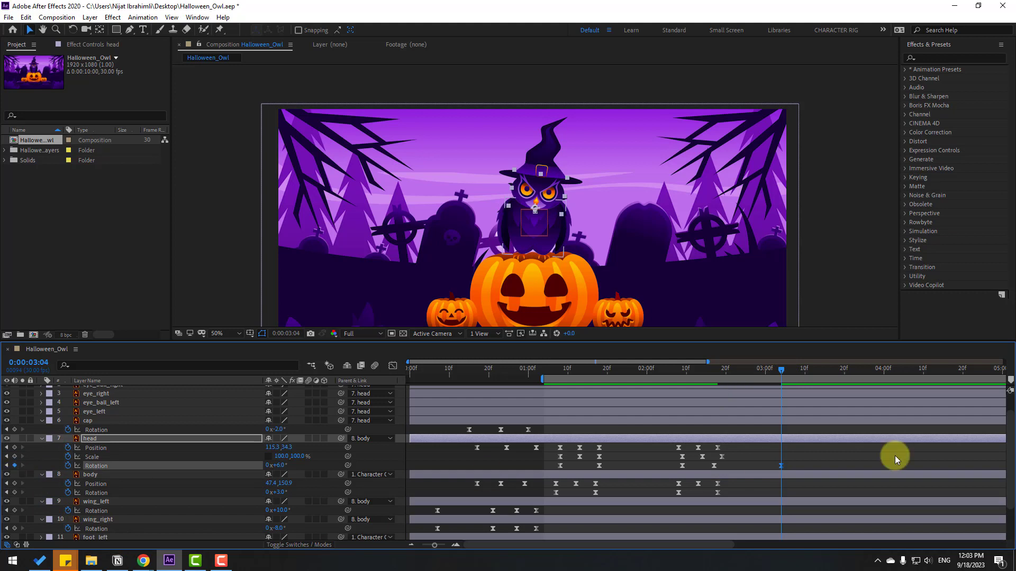
{"action": "left_click_drag", "start_coordinate": [797, 370], "coordinate": [821, 373]}
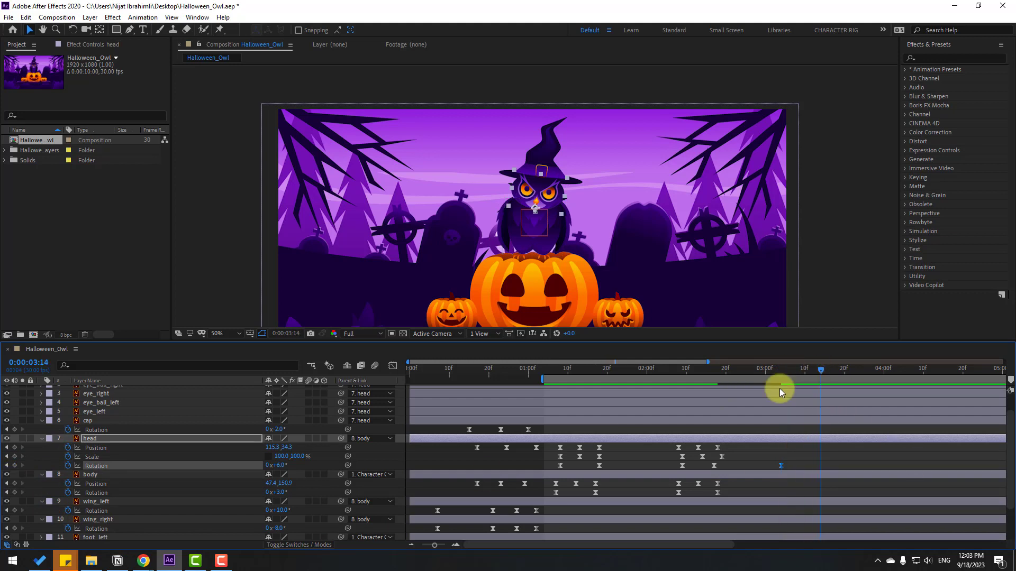
{"action": "left_click_drag", "start_coordinate": [278, 464], "coordinate": [279, 466]}
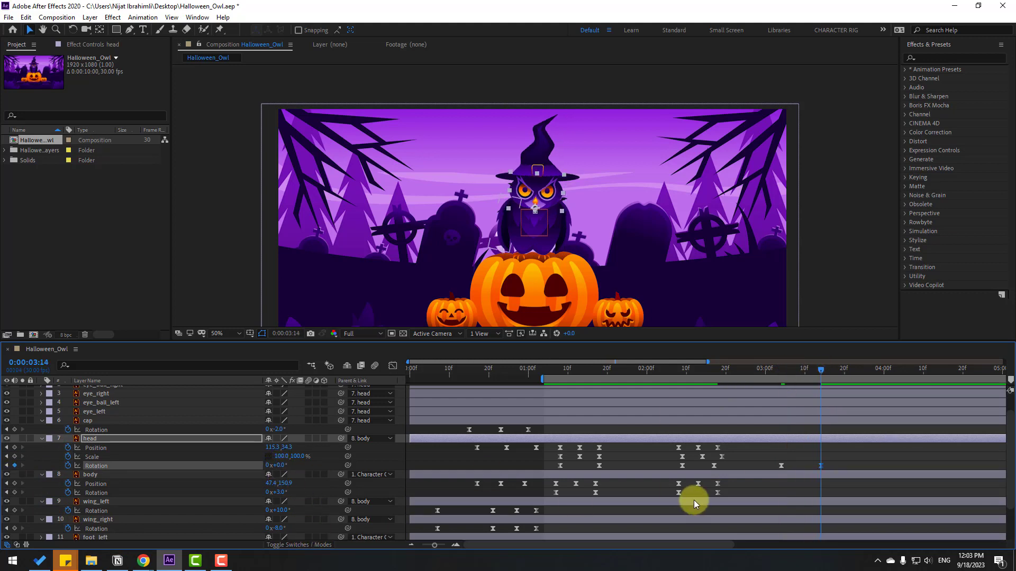
Copy the second turn's head Scale and Position keyframes to the third turn at 0:00:03:04
{"action": "left_click_drag", "start_coordinate": [731, 458], "coordinate": [668, 454]}
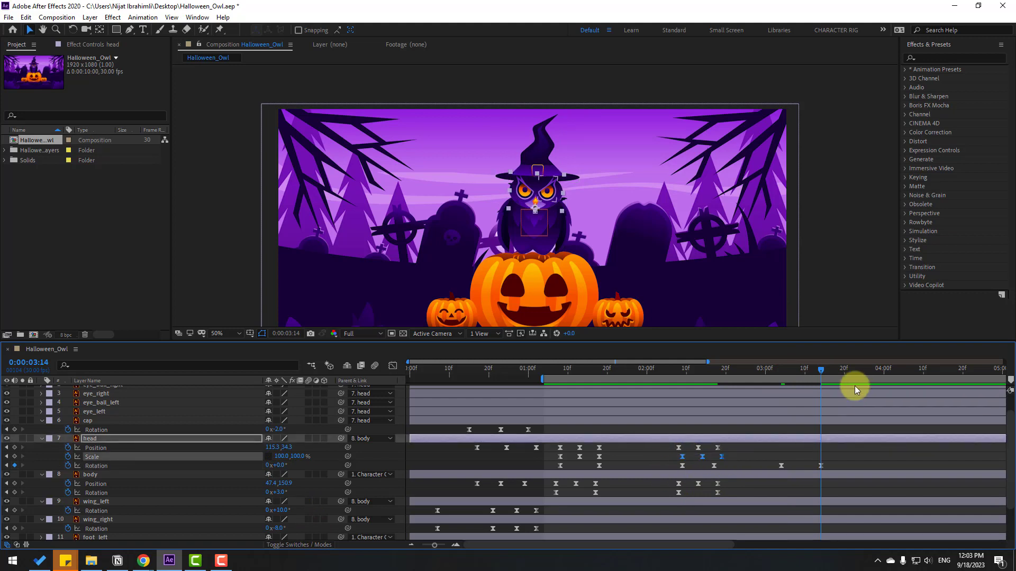
{"action": "left_click_drag", "start_coordinate": [785, 369], "coordinate": [781, 369]}
{"action": "key", "text": "ctrl+v"}
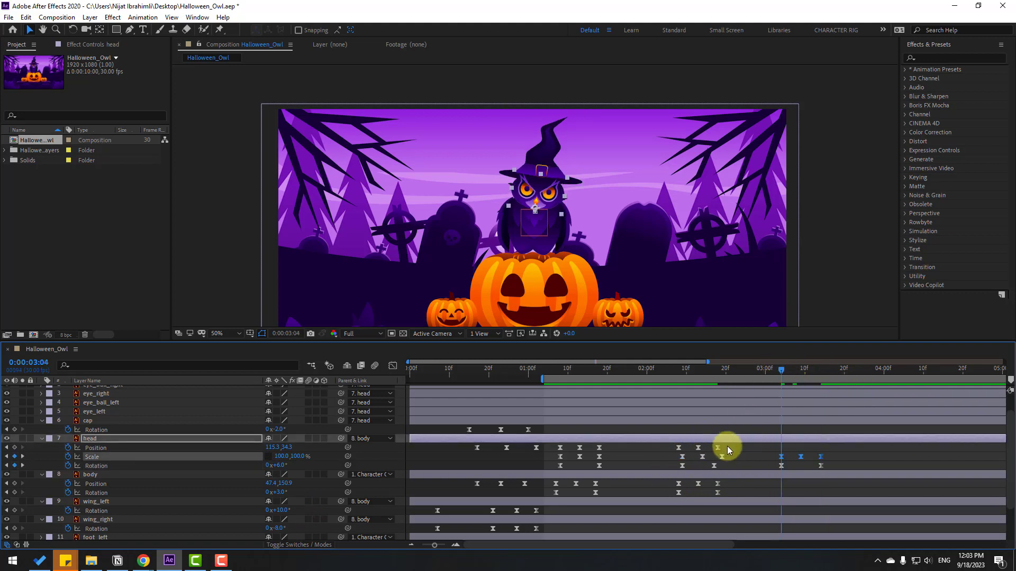
{"action": "left_click_drag", "start_coordinate": [718, 449], "coordinate": [660, 450]}
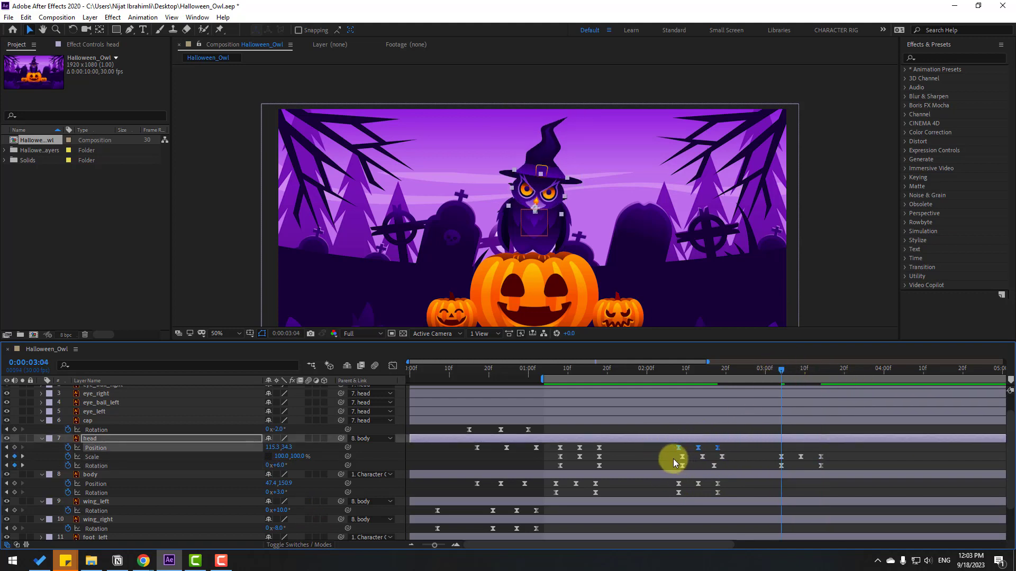
{"action": "key", "text": "ctrl+v"}
{"action": "mouse_move", "coordinate": [788, 369]}
{"action": "left_mouse_down"}
{"action": "mouse_move", "coordinate": [827, 367]}
{"action": "mouse_move", "coordinate": [779, 371]}
{"action": "left_mouse_up"}
Copy the body's second-turn keyframes to 0:00:03:04 and replace the first pasted Rotation keyframe with a copy of the 3° one
{"action": "left_click_drag", "start_coordinate": [733, 473], "coordinate": [650, 497]}
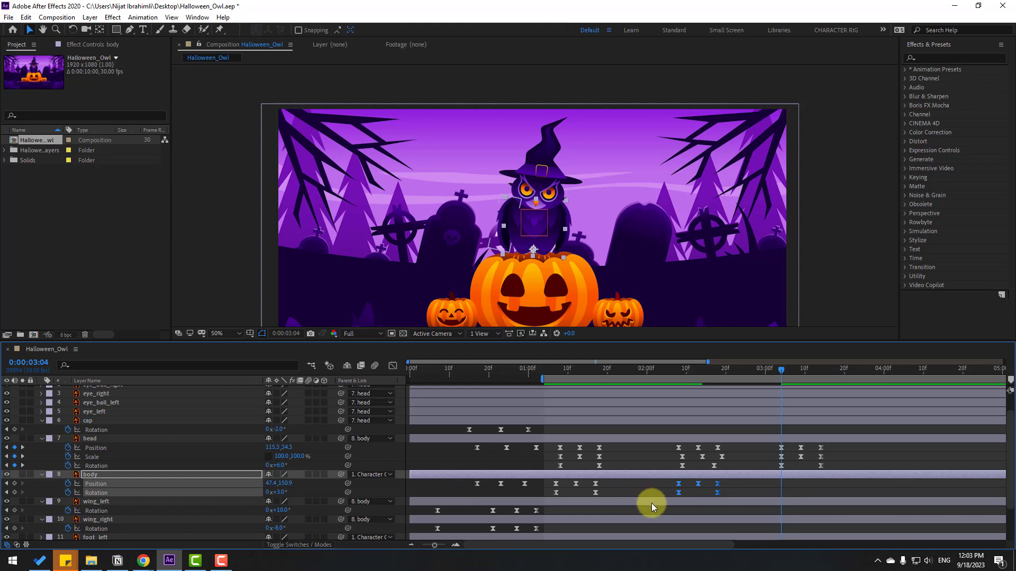
{"action": "key", "text": "ctrl+v"}
{"action": "left_click", "coordinate": [743, 490]}
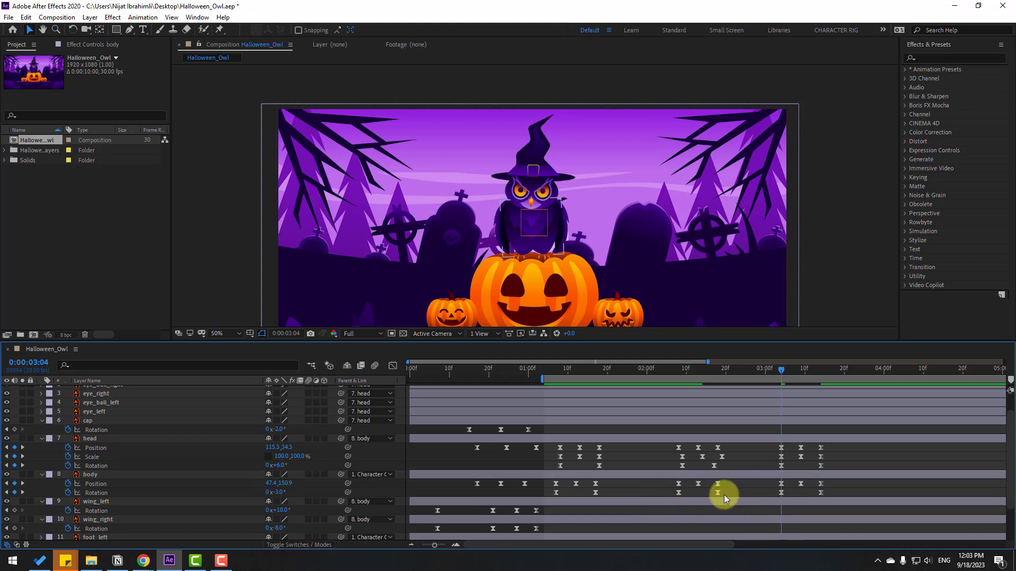
{"action": "left_click", "coordinate": [718, 492]}
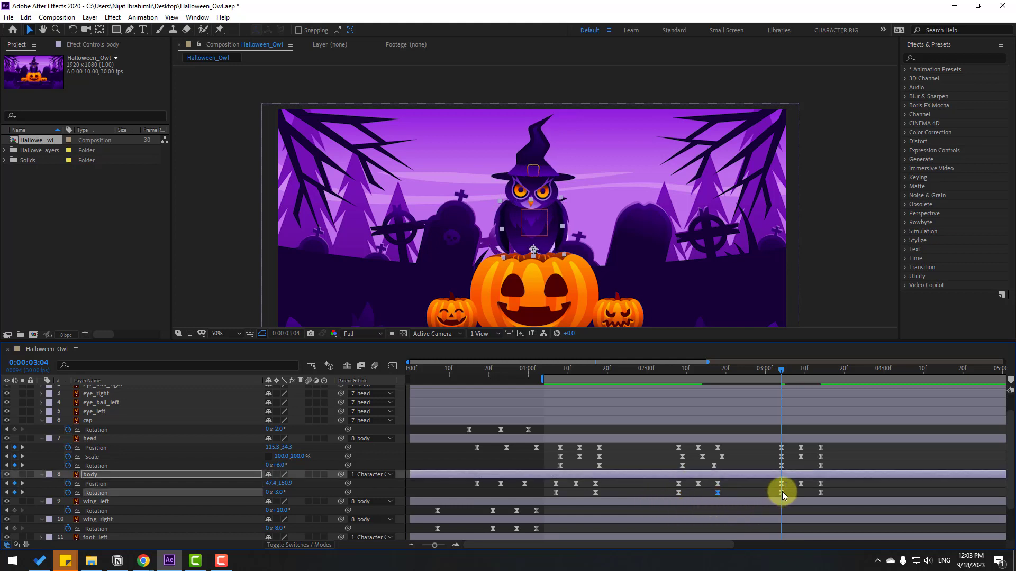
{"action": "key", "text": "ctrl+v"}
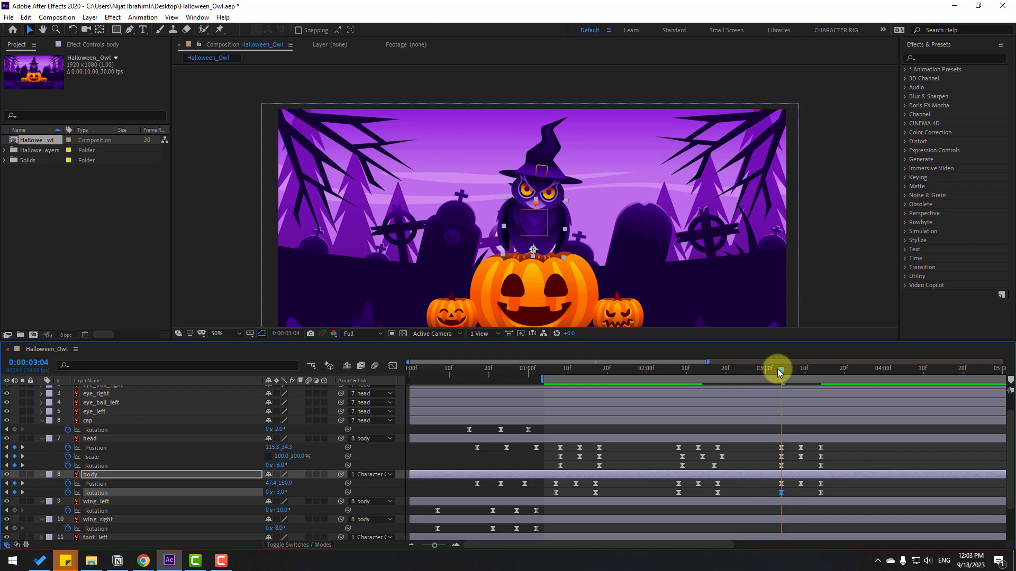
Set the body's Rotation keyframe at 0:00:03:14 to 0°
{"action": "left_click_drag", "start_coordinate": [777, 370], "coordinate": [821, 370]}
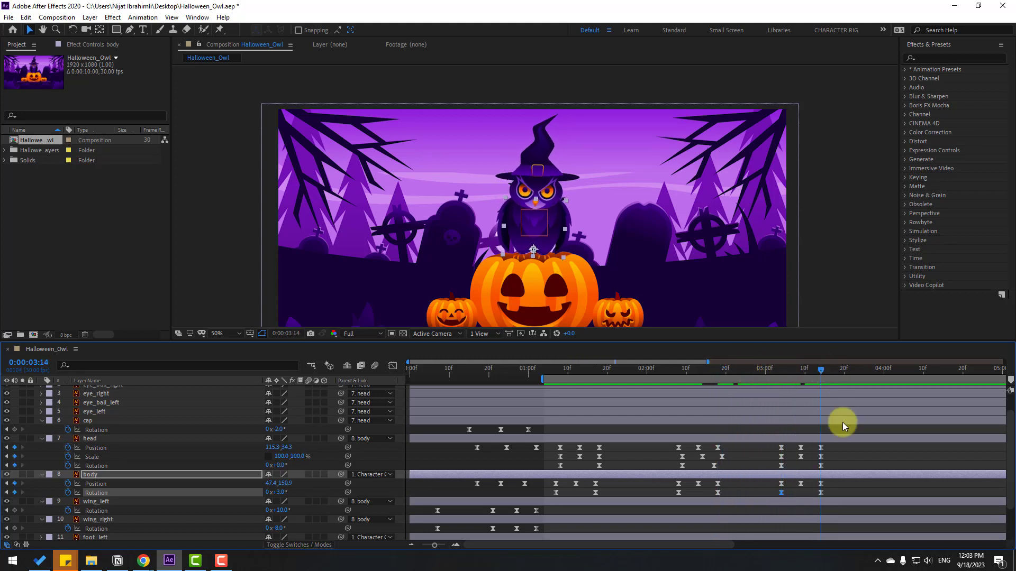
{"action": "left_click", "coordinate": [828, 493]}
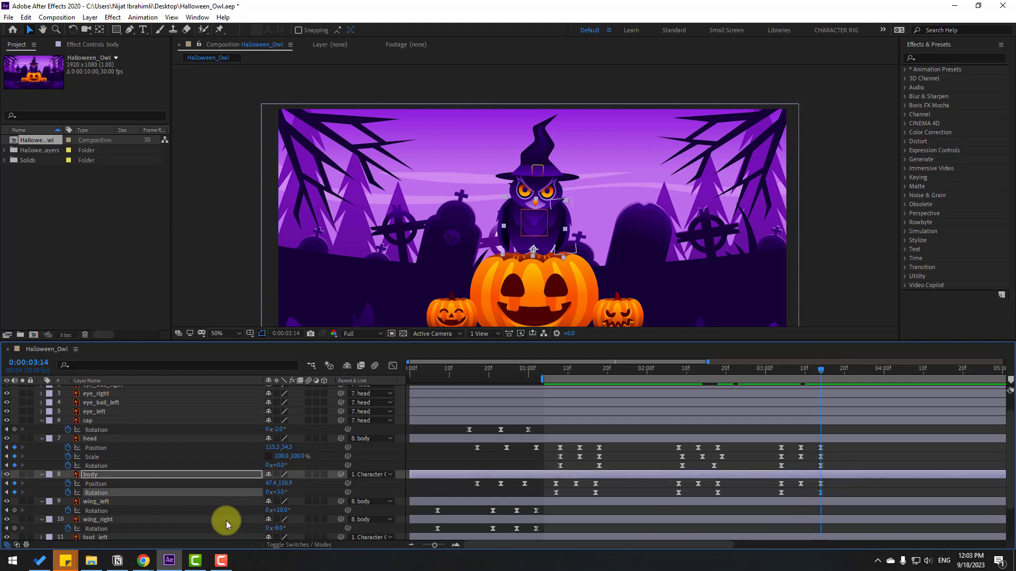
{"action": "left_click", "coordinate": [282, 492]}
{"action": "type", "text": "0"}
{"action": "key", "text": "Return"}
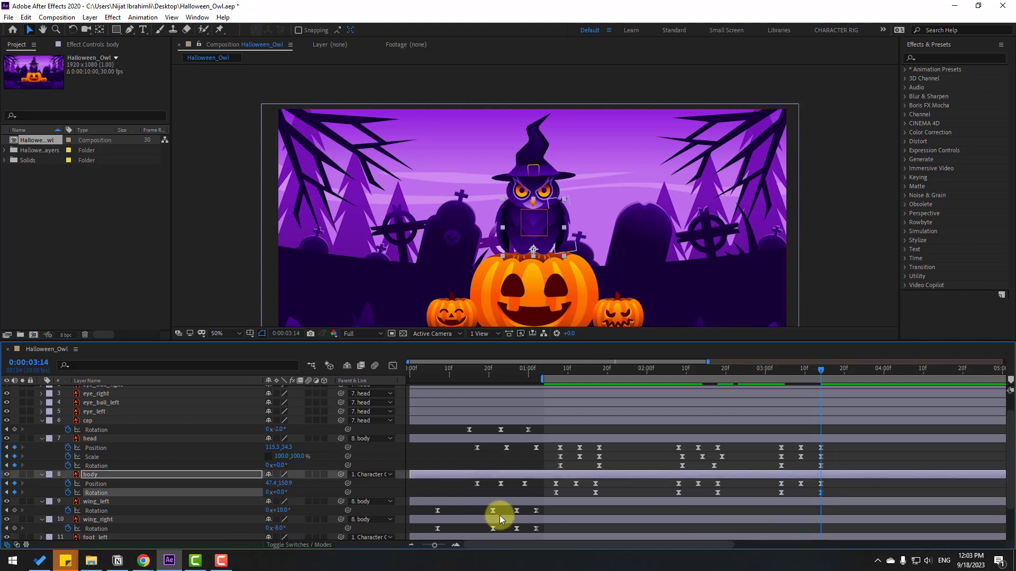
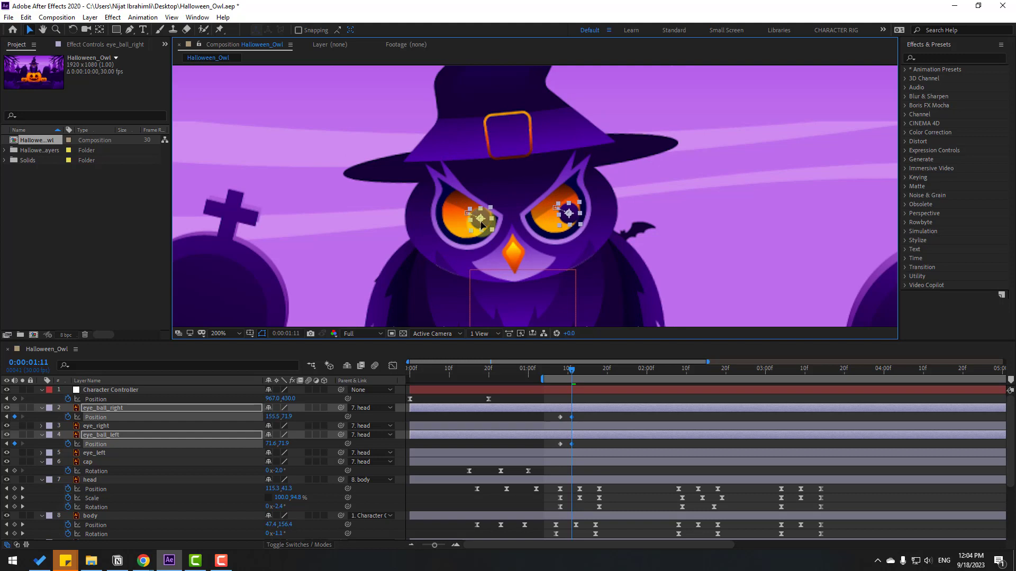
Shift both eyeballs' Position keyframes to 0:00:01:11 and 0:00:01:14, and hold that position with keyframes at 0:00:01:25
{"action": "left_click_drag", "start_coordinate": [548, 373], "coordinate": [591, 372]}
{"action": "left_click_drag", "start_coordinate": [582, 449], "coordinate": [583, 417]}
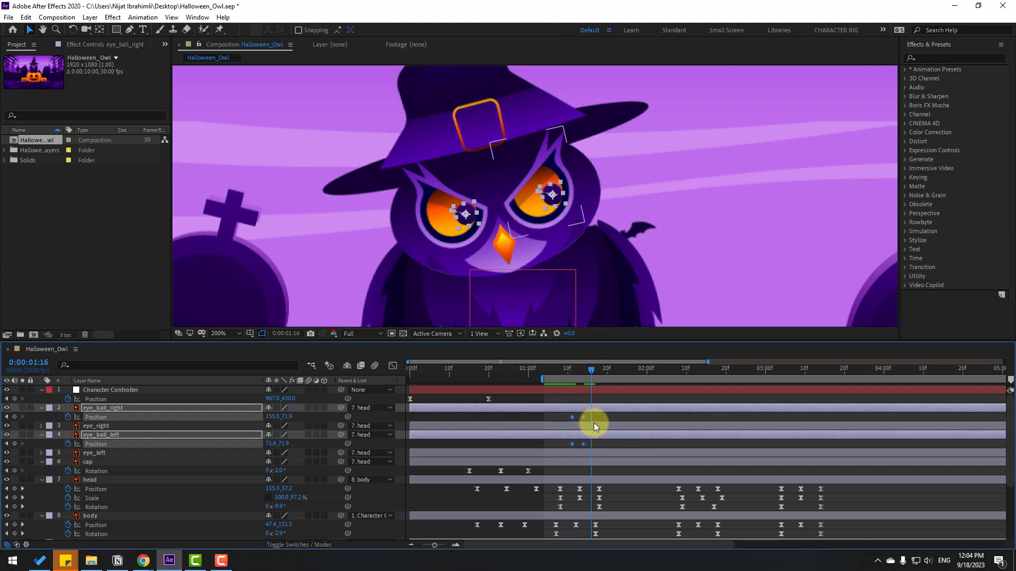
{"action": "scroll", "coordinate": [661, 211], "scroll_direction": "down", "scroll_amount": 2}
{"action": "left_click", "coordinate": [605, 369]}
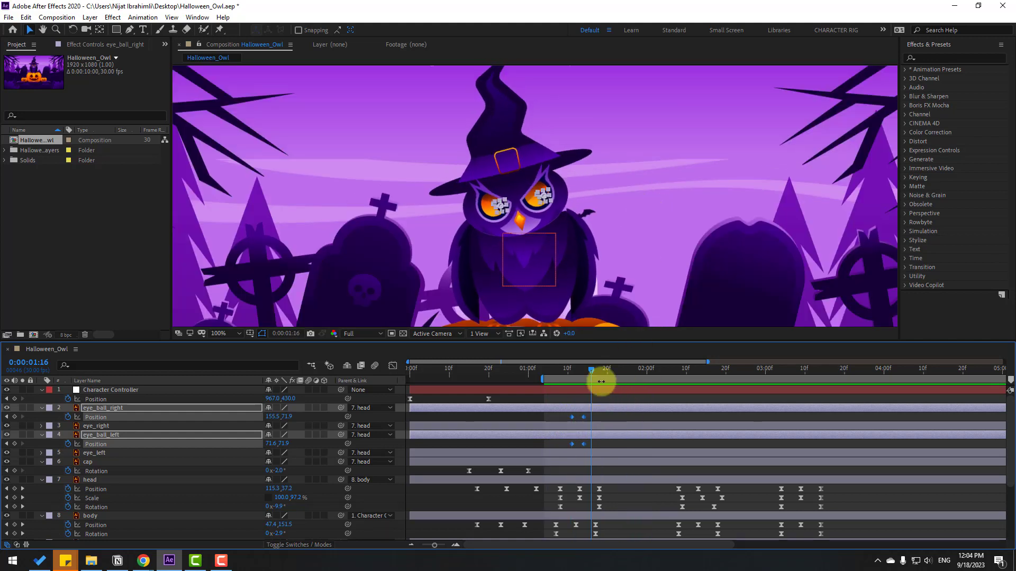
{"action": "left_click_drag", "start_coordinate": [605, 369], "coordinate": [627, 373]}
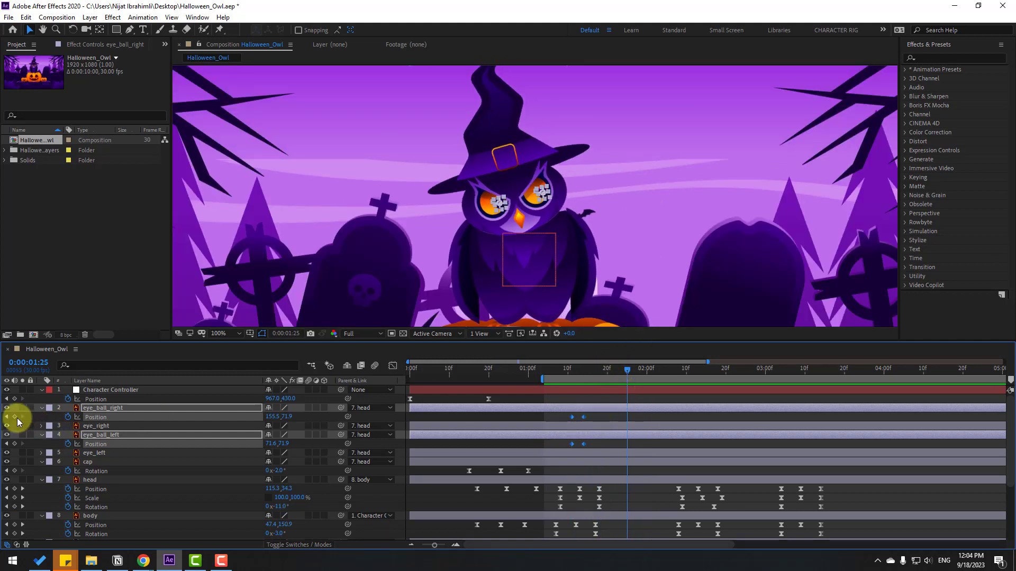
{"action": "left_click", "coordinate": [14, 417]}
{"action": "left_click", "coordinate": [14, 444]}
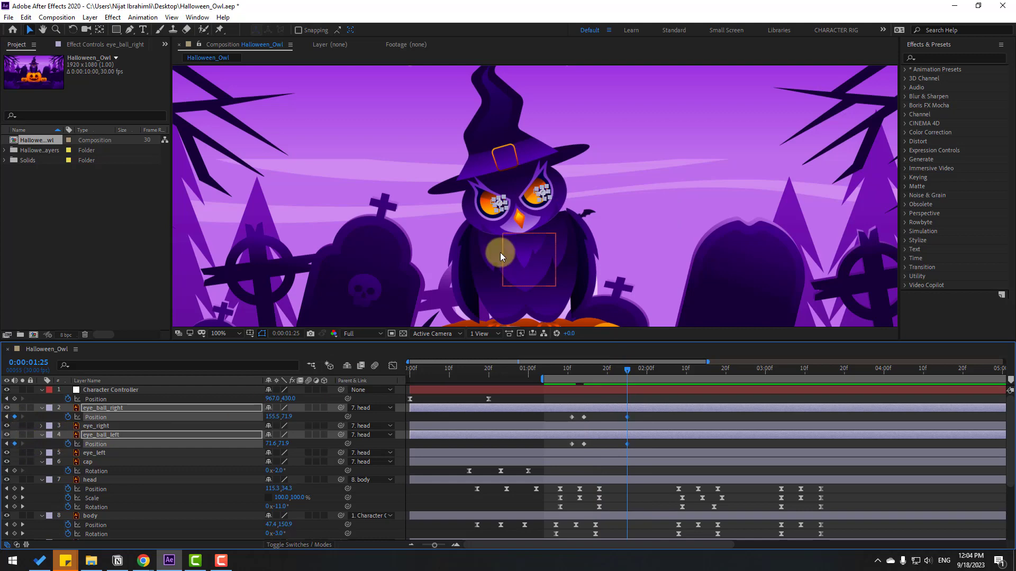
At 0:00:01:27, move both eyeballs slightly down within the eyes, to about 152.8, 78.2 (right) and 69.0, 78.2 (left)
{"action": "scroll", "coordinate": [513, 251], "scroll_direction": "up", "scroll_amount": 2}
{"action": "scroll", "coordinate": [514, 252], "scroll_direction": "up", "scroll_amount": 2}
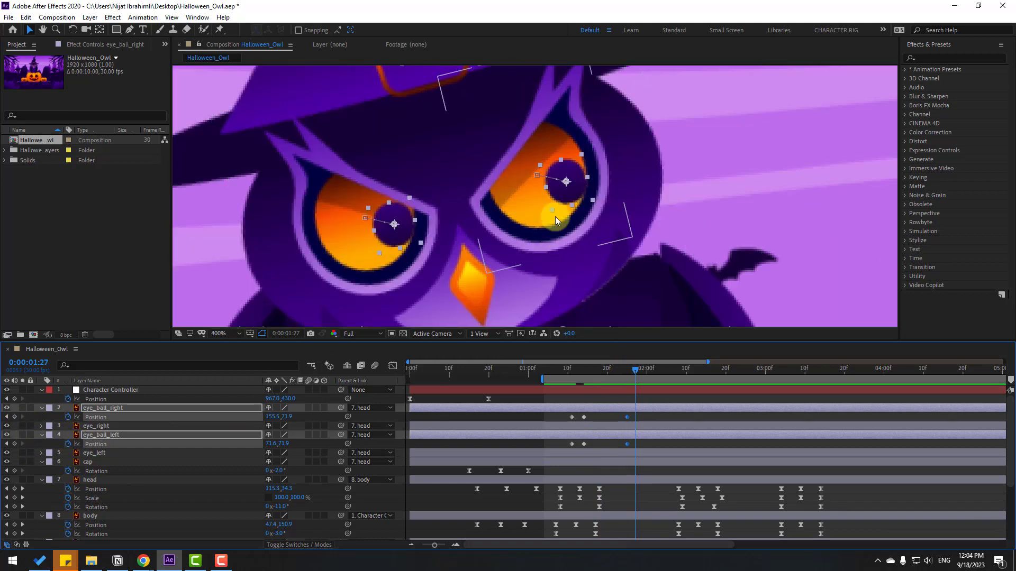
{"action": "key", "text": "Page_Down"}
{"action": "key", "text": "Page_Down"}
{"action": "left_click_drag", "start_coordinate": [572, 192], "coordinate": [569, 210]}
{"action": "key", "text": "space"}
{"action": "key", "text": "slash"}
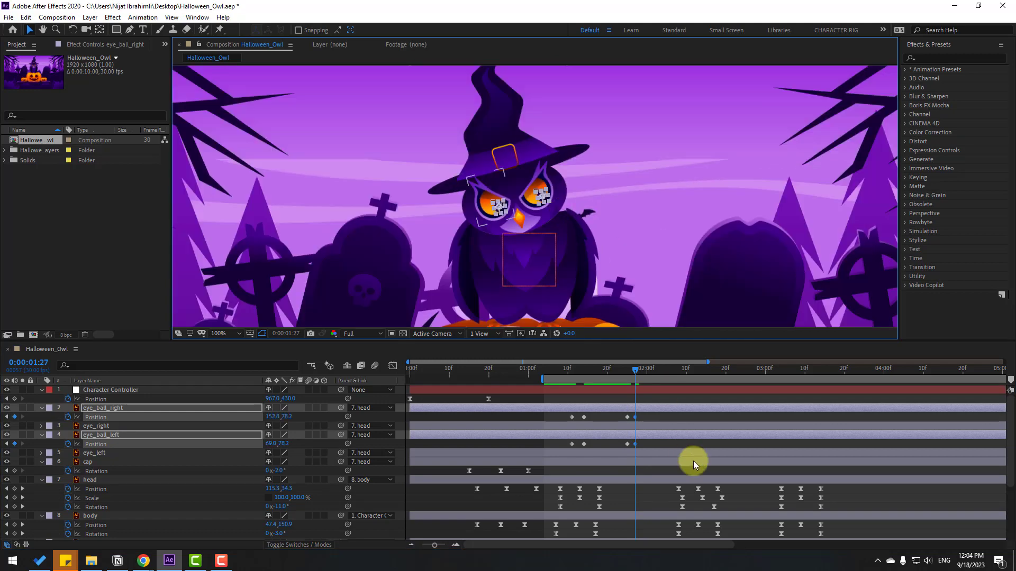
Hold both eyeballs at 0:00:02:10, move them across to about 131.2, 74.4 (right) and 47.4, 74.4 (left) at 0:00:02:13, and preview
{"action": "left_click", "coordinate": [647, 369]}
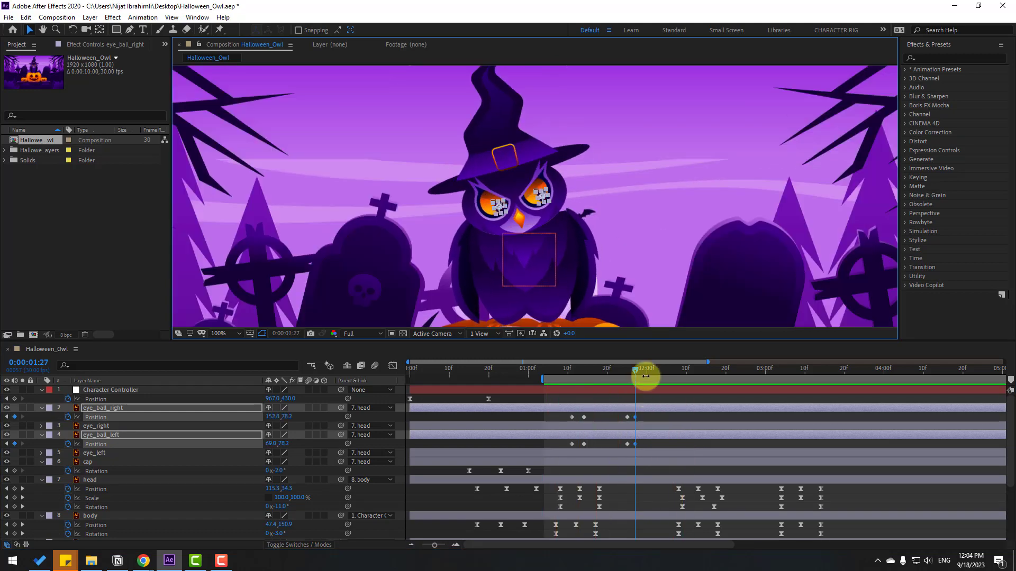
{"action": "left_click_drag", "start_coordinate": [655, 369], "coordinate": [687, 371]}
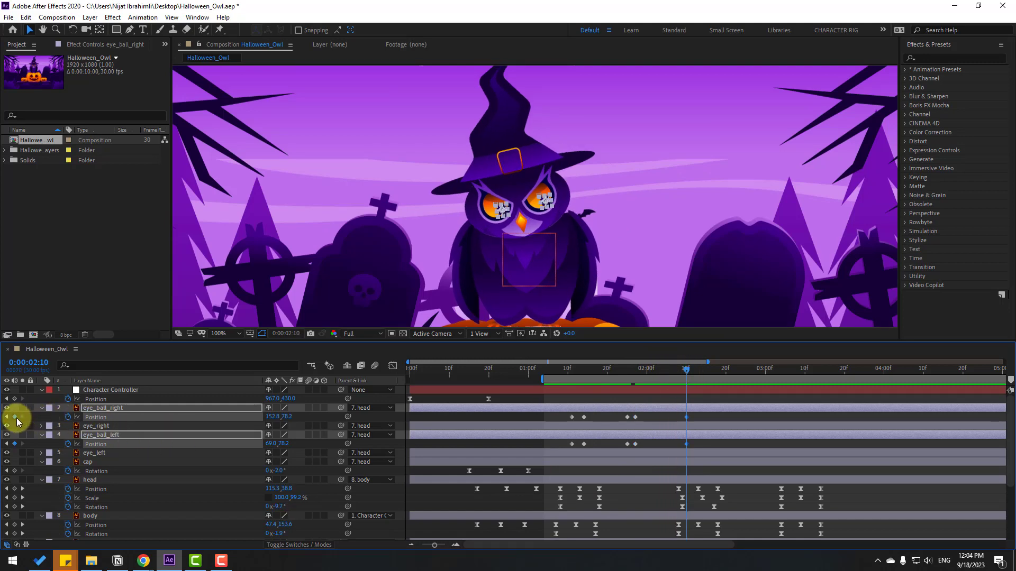
{"action": "scroll", "coordinate": [492, 236], "scroll_direction": "up", "scroll_amount": 4}
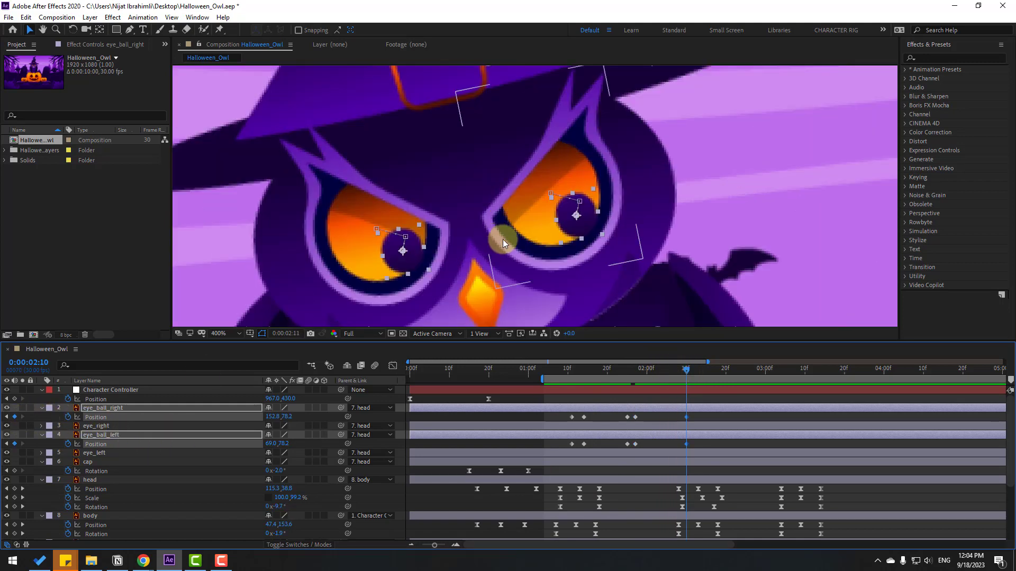
{"action": "key", "text": "Page_Down"}
{"action": "key", "text": "Page_Down"}
{"action": "key", "text": "Page_Down"}
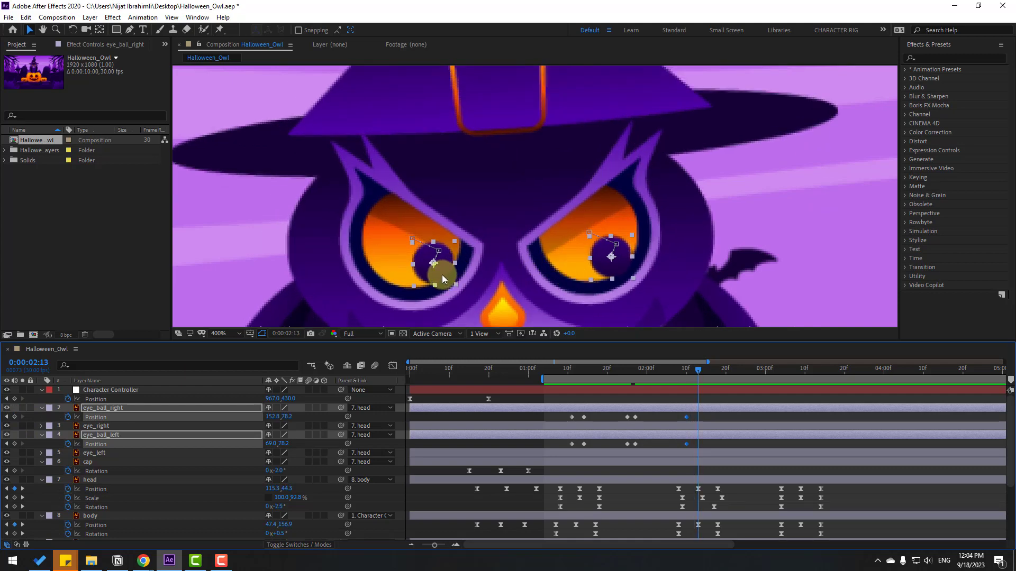
{"action": "left_click_drag", "start_coordinate": [442, 275], "coordinate": [395, 272]}
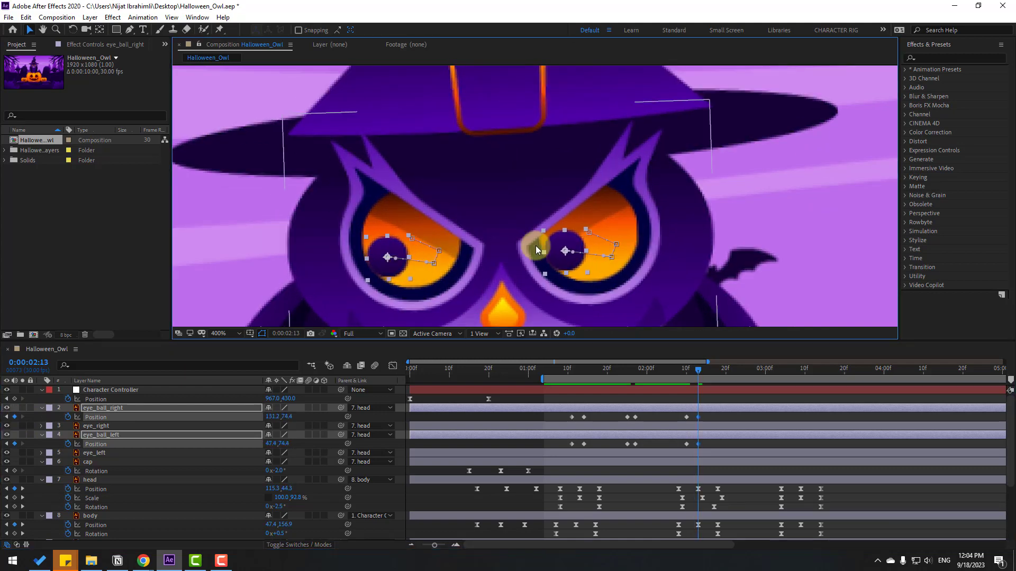
{"action": "scroll", "coordinate": [536, 246], "scroll_direction": "down", "scroll_amount": 2}
{"action": "scroll", "coordinate": [690, 227], "scroll_direction": "down", "scroll_amount": 2}
{"action": "key", "text": "space"}
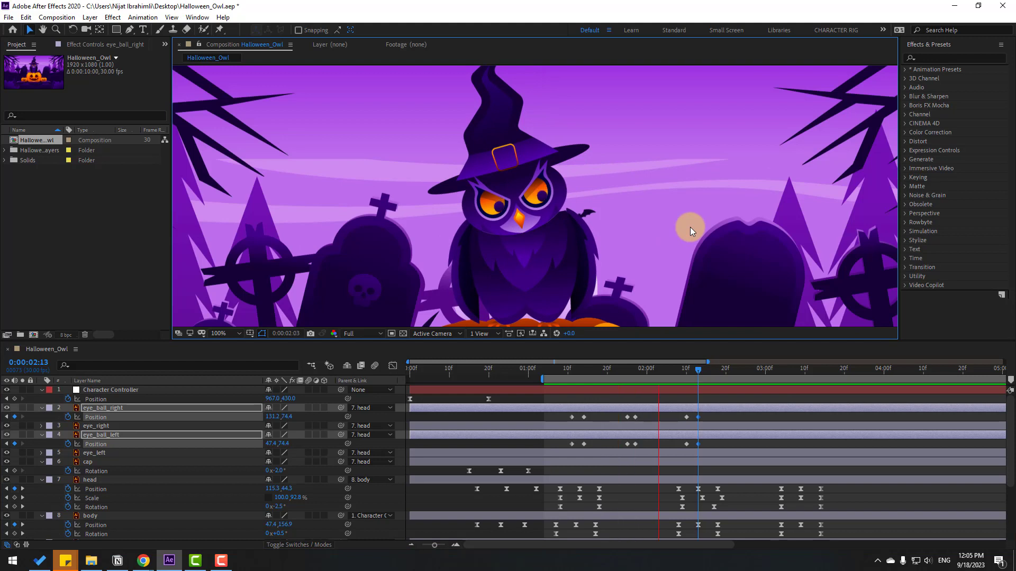
{"action": "key", "text": "space"}
Hold both eyeballs at 0:00:02:22, shift them slightly down to about 133.9, 78.8 and 50.1, 78.8 at 0:00:02:24, and preview
{"action": "left_click_drag", "start_coordinate": [700, 371], "coordinate": [734, 367]}
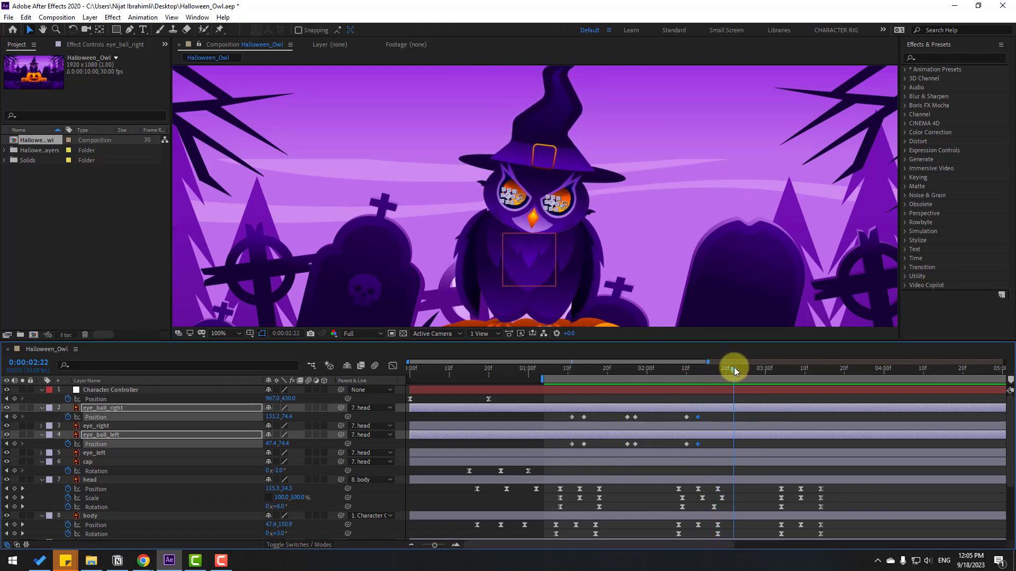
{"action": "left_click", "coordinate": [15, 417]}
{"action": "left_click", "coordinate": [14, 444]}
{"action": "scroll", "coordinate": [542, 182], "scroll_direction": "up", "scroll_amount": 4}
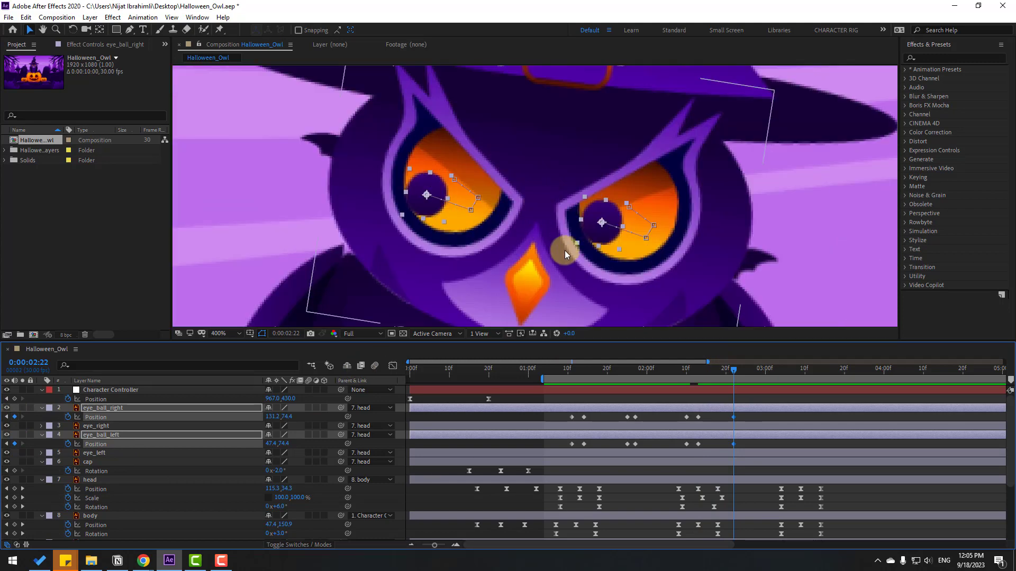
{"action": "key", "text": "Page_Down"}
{"action": "key", "text": "Page_Down"}
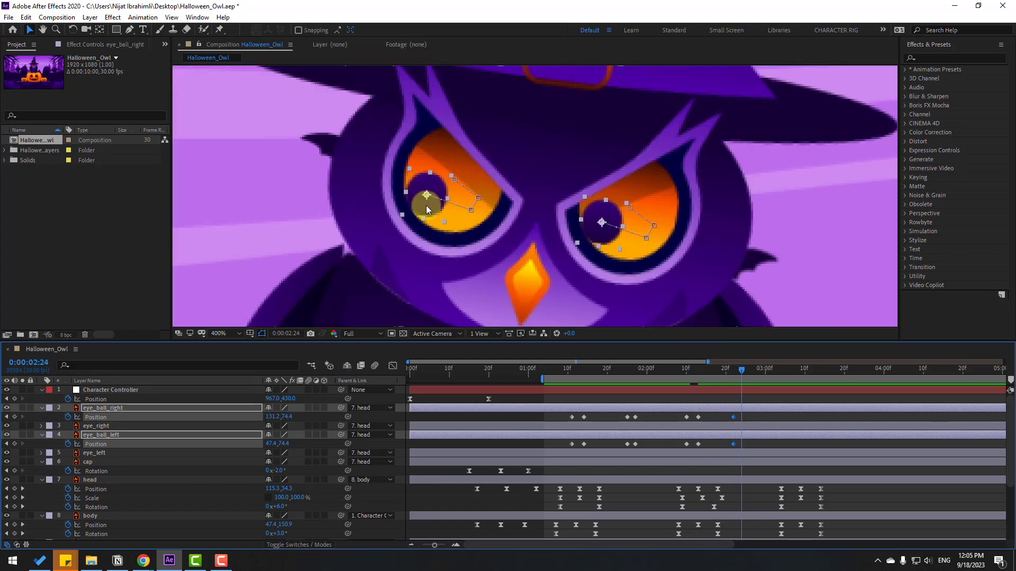
{"action": "left_click_drag", "start_coordinate": [427, 205], "coordinate": [429, 215]}
{"action": "scroll", "coordinate": [444, 211], "scroll_direction": "down", "scroll_amount": 4}
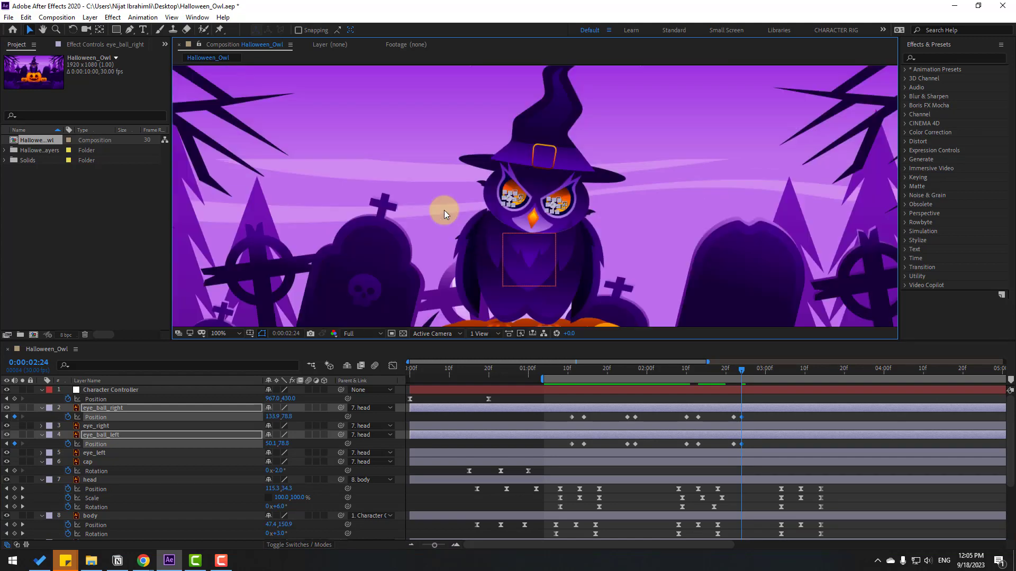
{"action": "key", "text": "space"}
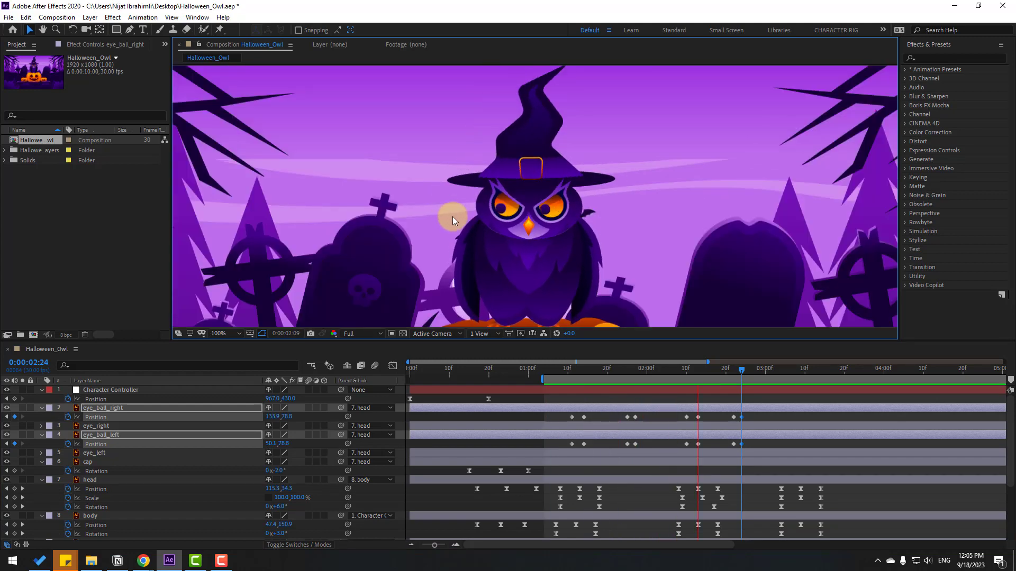
Hold both eyeballs' Position with keyframes at 0:00:03:02 and paste copies of their first, centred keyframes at 0:00:03:05
{"action": "mouse_move", "coordinate": [772, 370]}
{"action": "left_mouse_down"}
{"action": "mouse_move", "coordinate": [753, 371]}
{"action": "mouse_move", "coordinate": [774, 370]}
{"action": "left_mouse_up"}
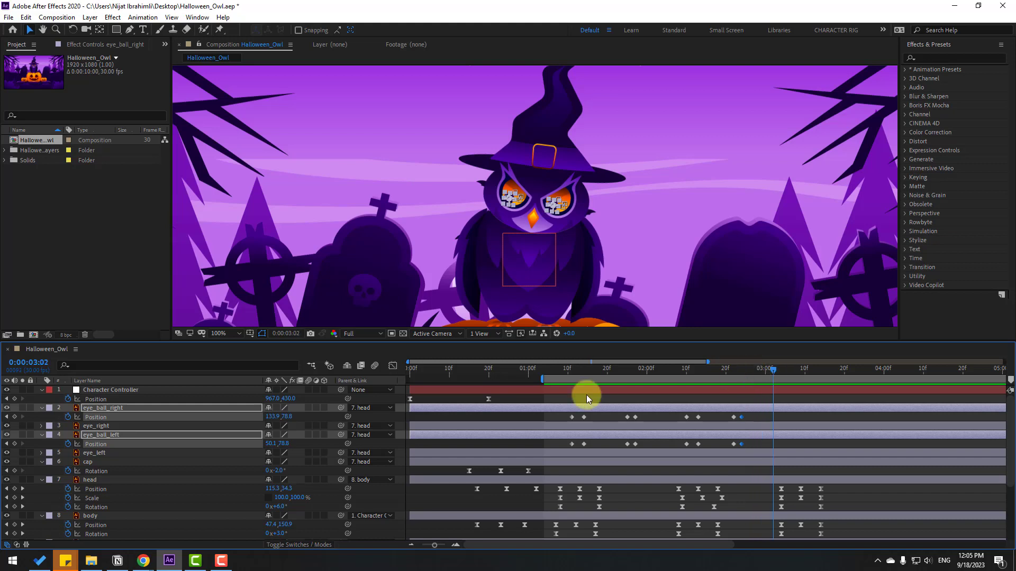
{"action": "left_click", "coordinate": [15, 417]}
{"action": "key", "text": "Page_Down"}
{"action": "key", "text": "Page_Down"}
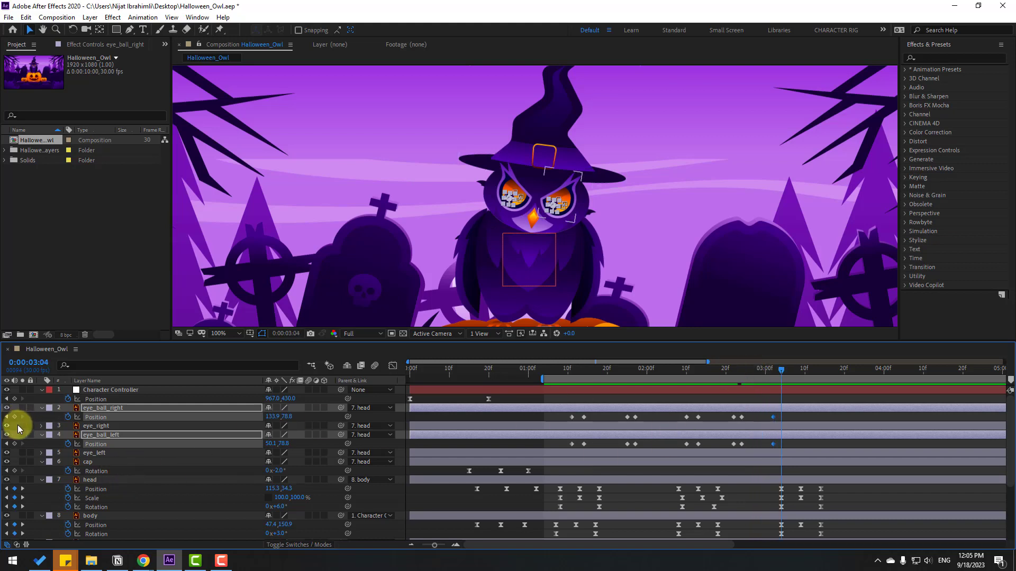
{"action": "key", "text": "Page_Down"}
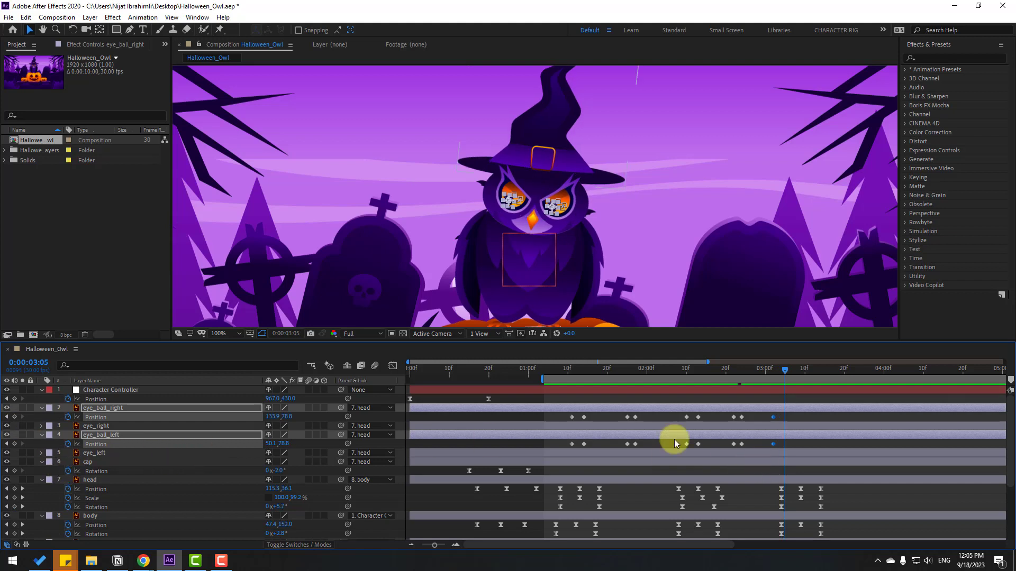
{"action": "left_click", "coordinate": [571, 417]}
{"action": "key", "text": "ctrl+c"}
{"action": "key", "text": "ctrl+v"}
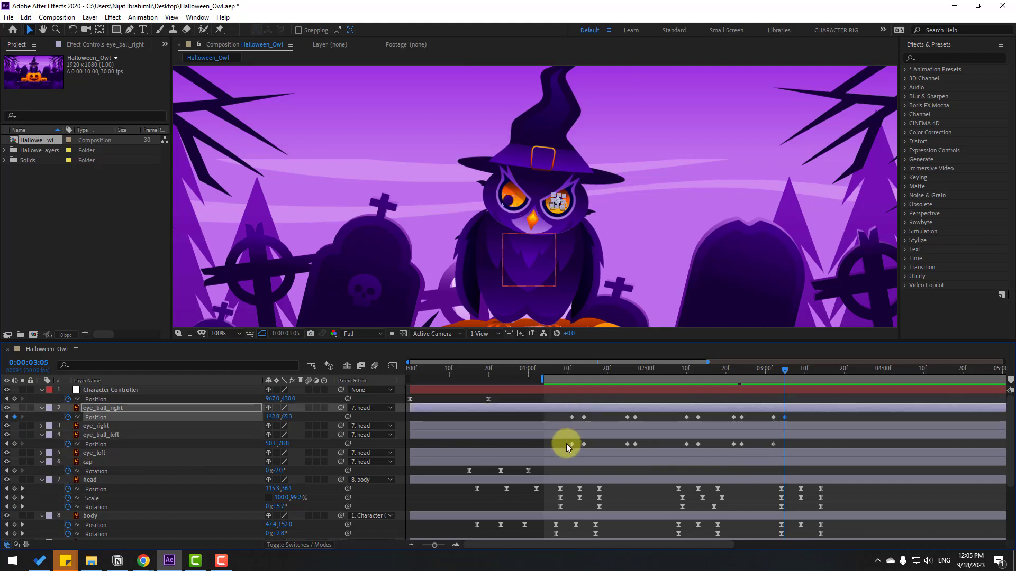
{"action": "left_click", "coordinate": [571, 444]}
{"action": "key", "text": "ctrl+c"}
{"action": "key", "text": "ctrl+v"}
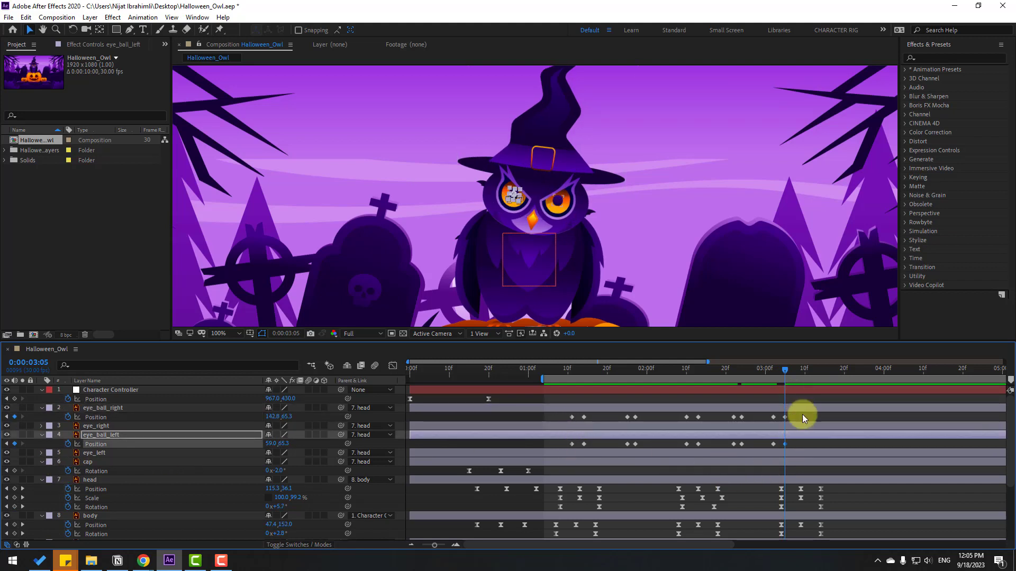
Apply Easy Ease to all Position keyframes of both eyeballs
{"action": "left_click_drag", "start_coordinate": [803, 414], "coordinate": [558, 449]}
{"action": "right_click", "coordinate": [571, 443]}
{"action": "mouse_move", "coordinate": [690, 441]}
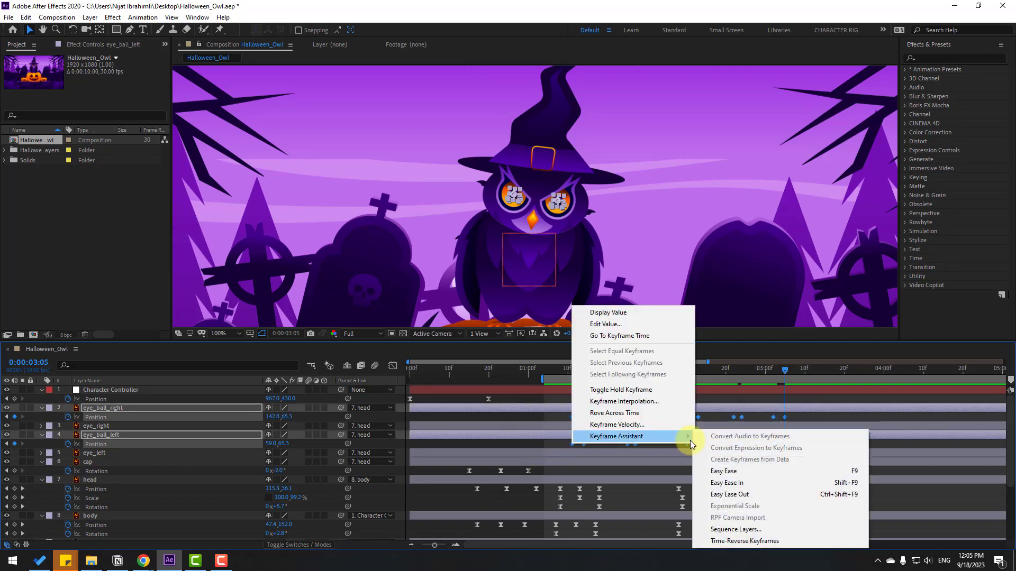
{"action": "left_click", "coordinate": [723, 471]}
Fit the composition in view, end the work area at 0:00:03:25 and preview the eye movement
{"action": "left_click", "coordinate": [232, 334]}
{"action": "left_click", "coordinate": [237, 349]}
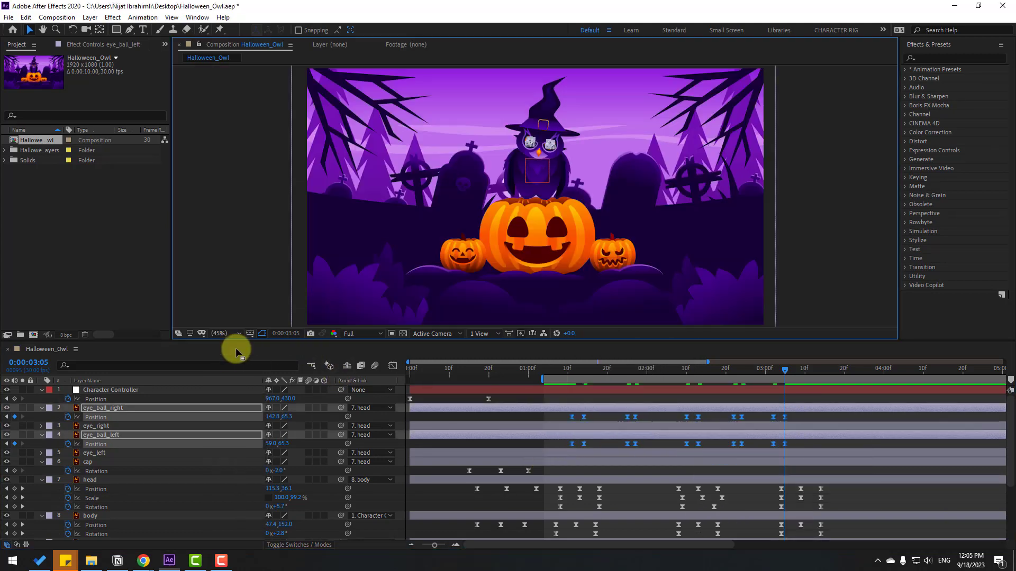
{"action": "key", "text": "space"}
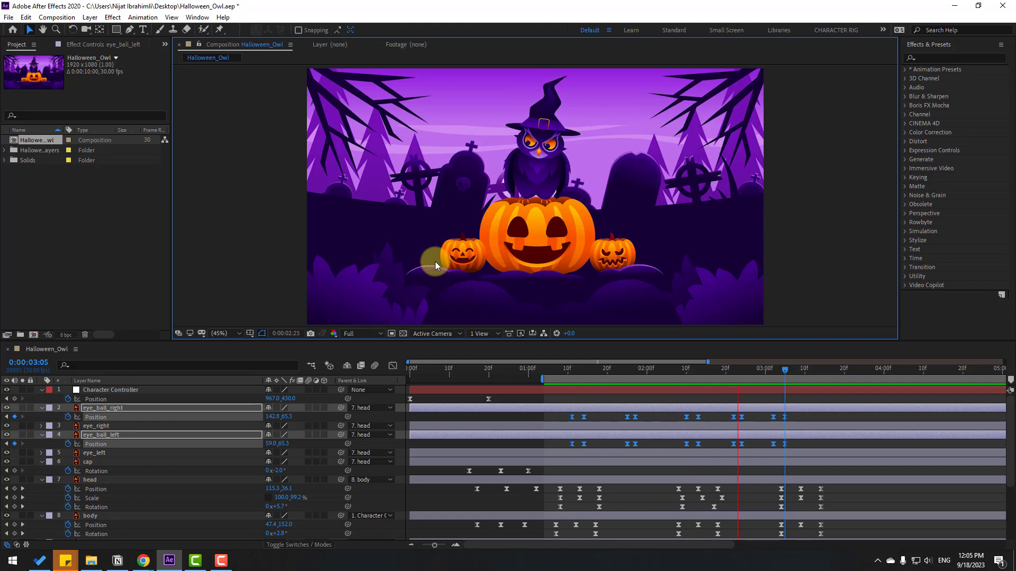
{"action": "left_click", "coordinate": [501, 404]}
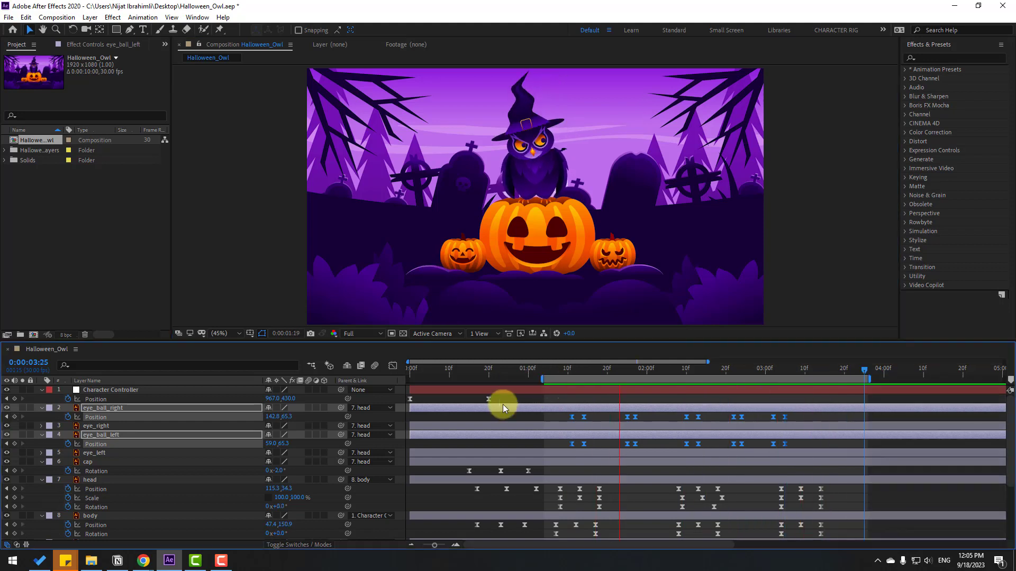
Hold the Rotation of wing_left and wing_right with keyframes at 0:00:01:08
{"action": "left_click", "coordinate": [562, 371]}
{"action": "scroll", "coordinate": [186, 462], "scroll_direction": "down", "scroll_amount": 2}
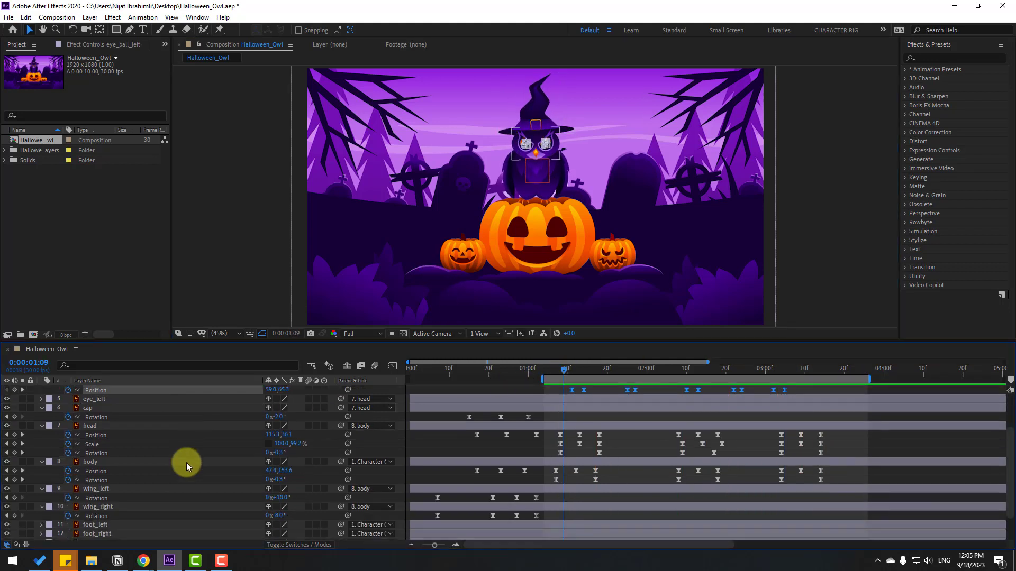
{"action": "left_click", "coordinate": [110, 490]}
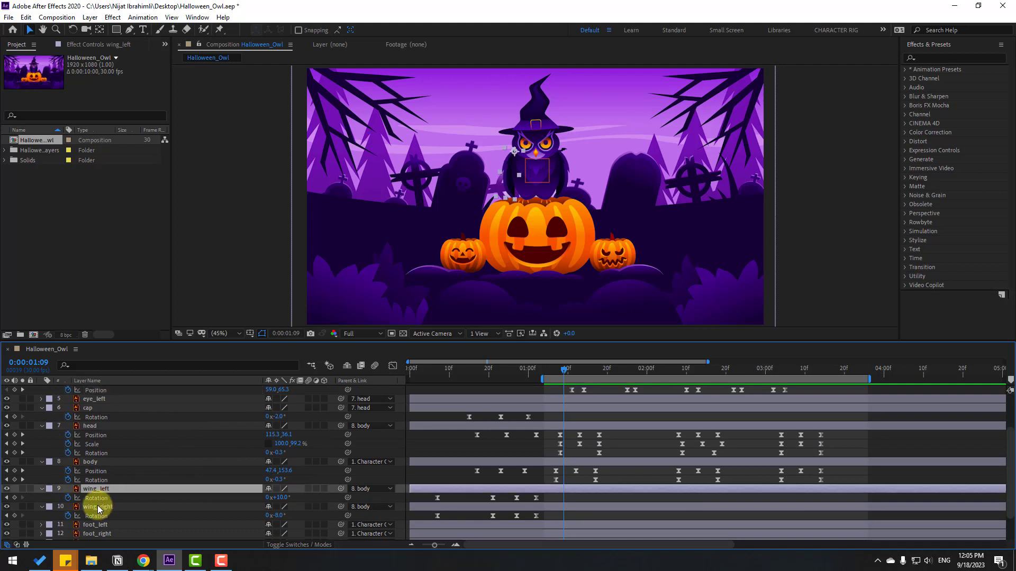
{"action": "left_click", "coordinate": [98, 507], "text": "ctrl"}
{"action": "mouse_move", "coordinate": [550, 373]}
{"action": "left_mouse_down"}
{"action": "mouse_move", "coordinate": [582, 373]}
{"action": "mouse_move", "coordinate": [549, 372]}
{"action": "mouse_move", "coordinate": [558, 373]}
{"action": "left_mouse_up"}
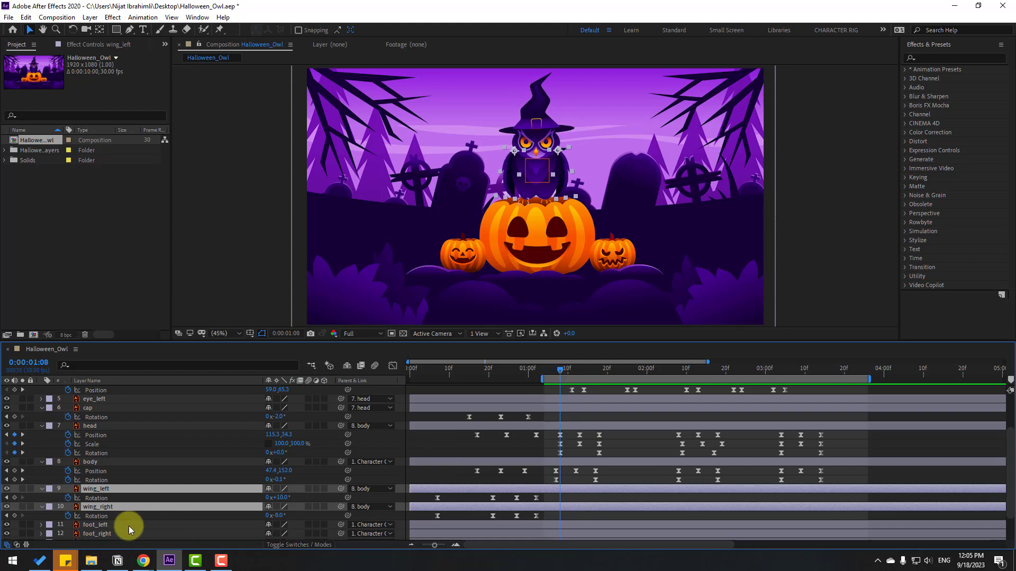
{"action": "left_click", "coordinate": [14, 498]}
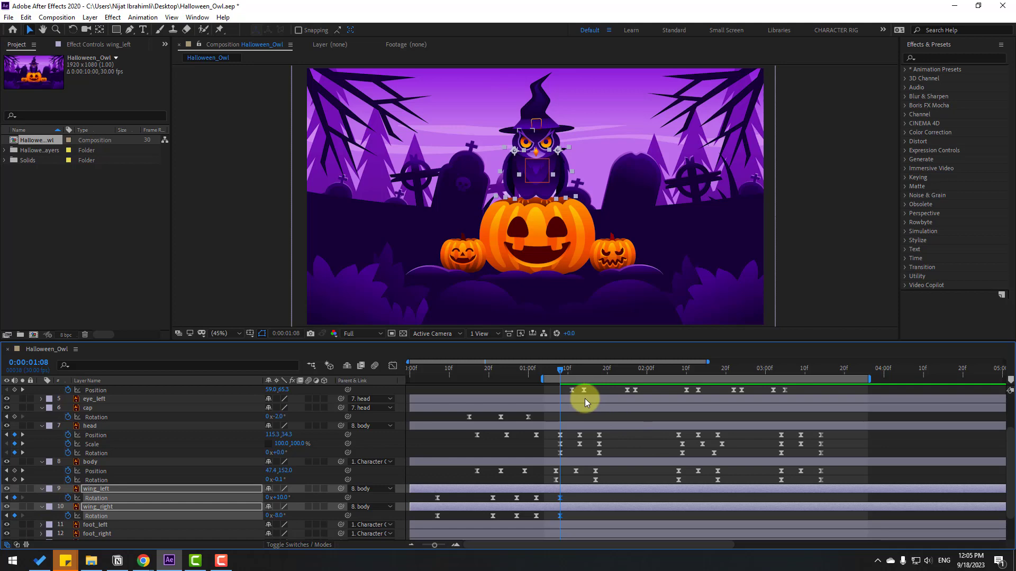
At 0:00:01:11, swing the wings outward by setting wing_left's Rotation to 15° and wing_right's to -15°
{"action": "key", "text": "Page_Down"}
{"action": "key", "text": "Page_Down"}
{"action": "key", "text": "Page_Down"}
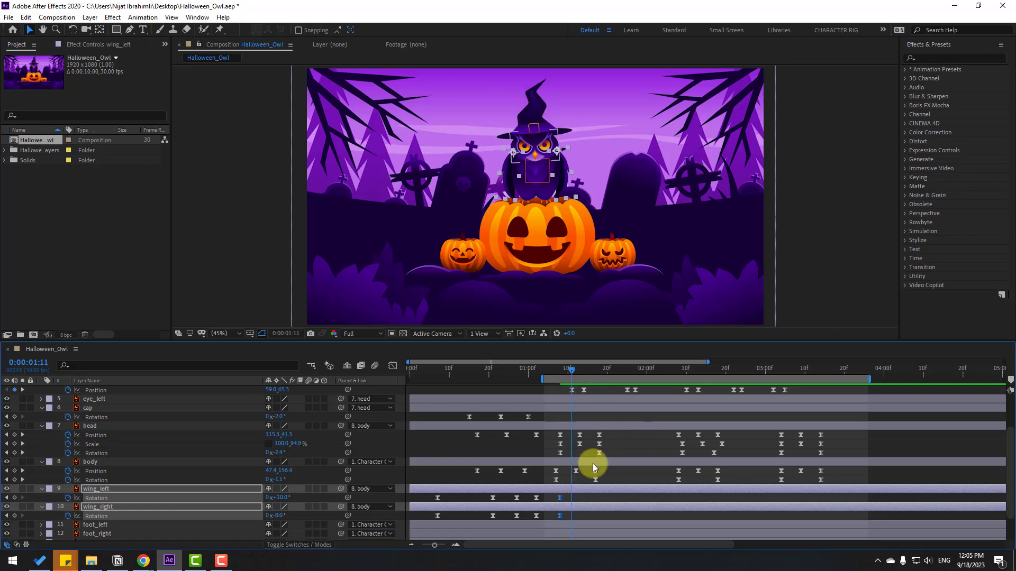
{"action": "left_click", "coordinate": [593, 497]}
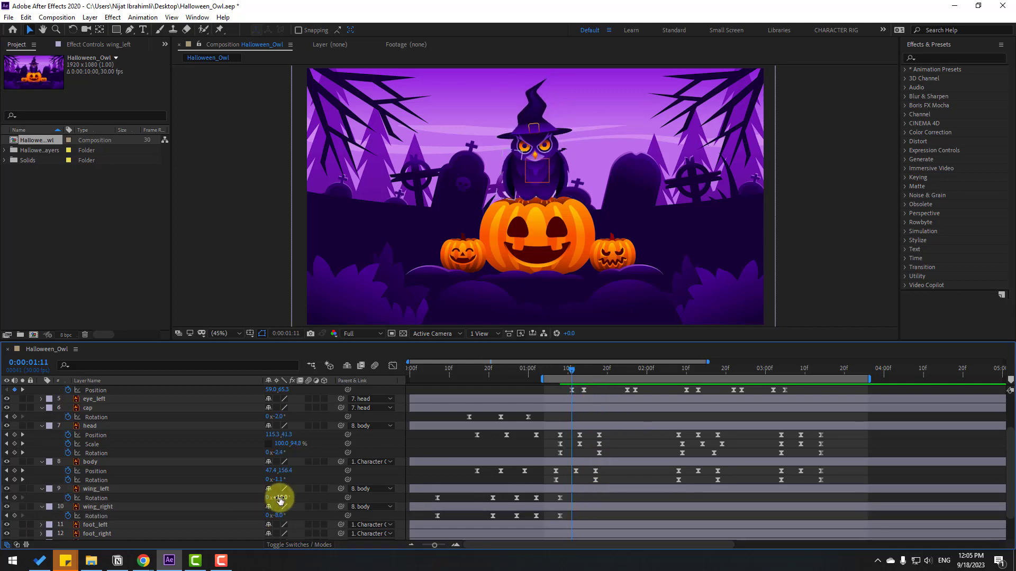
{"action": "key", "text": "slash"}
{"action": "scroll", "coordinate": [578, 179], "scroll_direction": "up", "scroll_amount": 2}
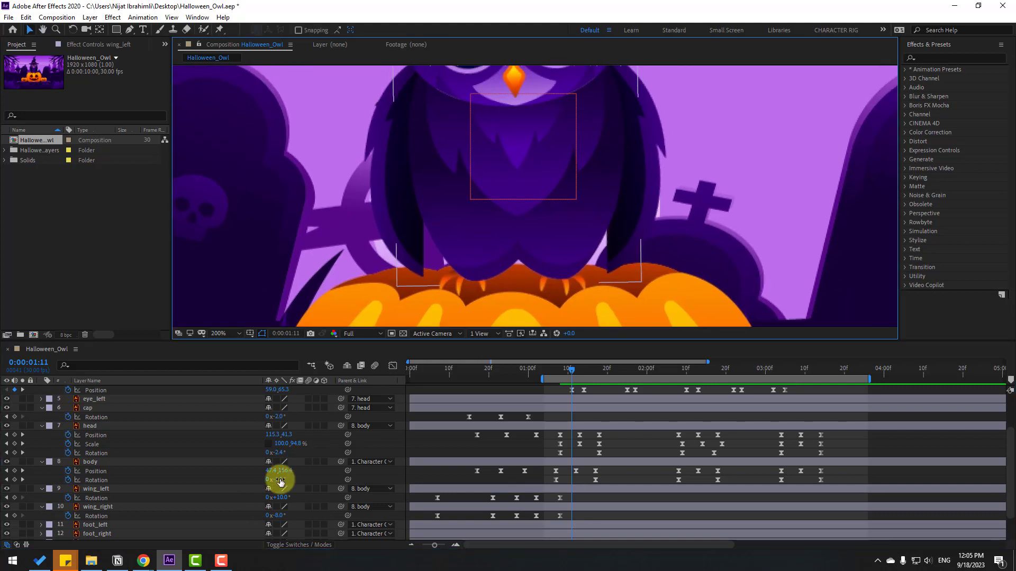
{"action": "left_click_drag", "start_coordinate": [281, 499], "coordinate": [271, 519]}
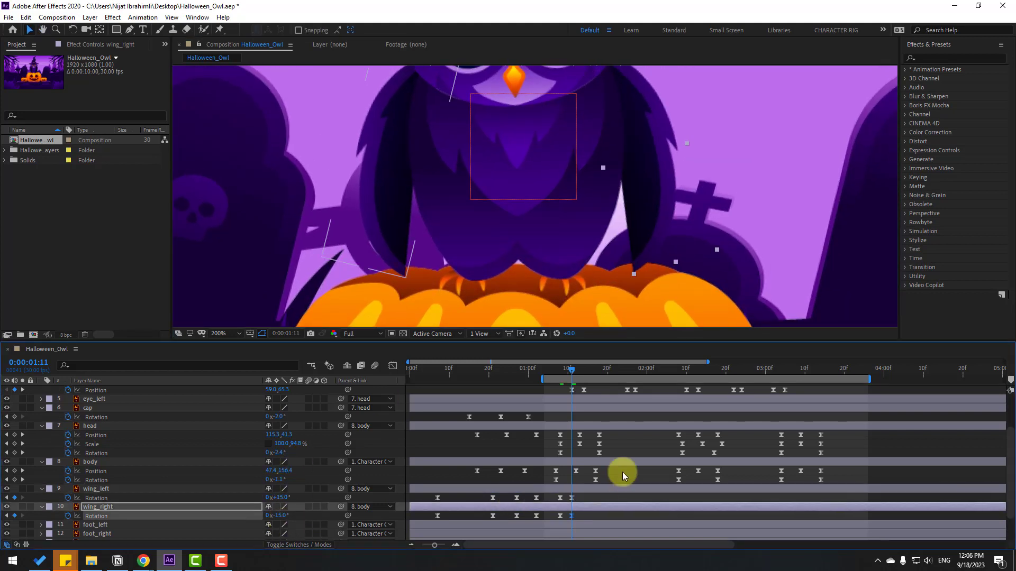
At 0:00:01:14, set wing_left's Rotation to 10° and wing_right's to -10°, then preview the wing motion
{"action": "key", "text": "Page_Down"}
{"action": "key", "text": "Page_Down"}
{"action": "key", "text": "Page_Down"}
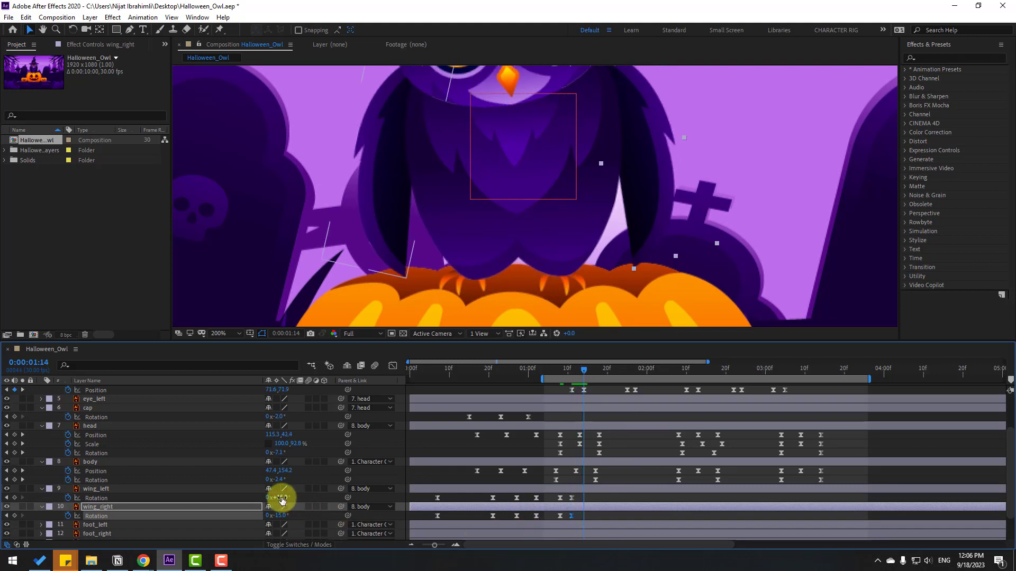
{"action": "mouse_move", "coordinate": [278, 499]}
{"action": "left_mouse_down"}
{"action": "mouse_move", "coordinate": [285, 528]}
{"action": "mouse_move", "coordinate": [280, 516]}
{"action": "left_mouse_up"}
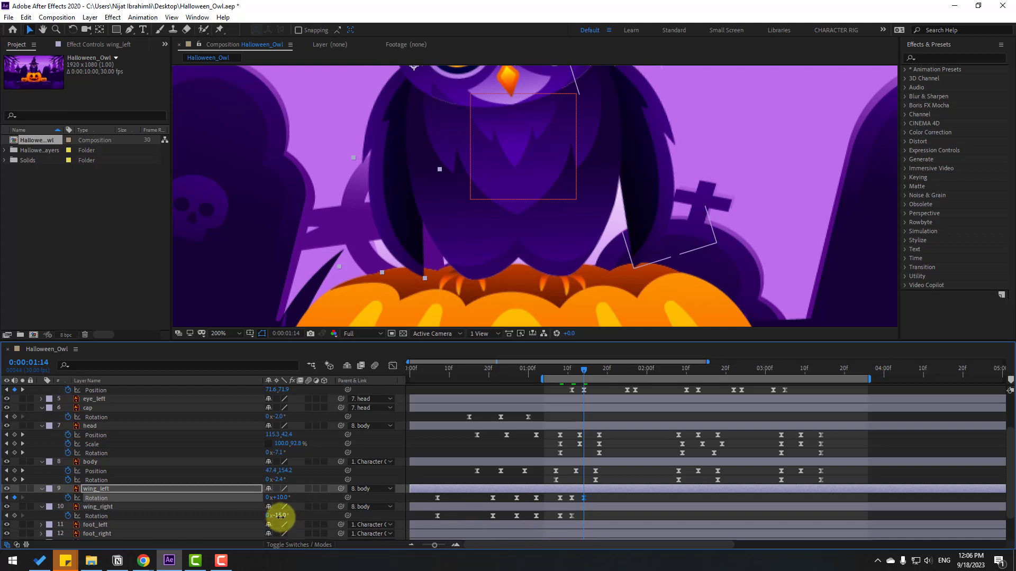
{"action": "scroll", "coordinate": [691, 222], "scroll_direction": "down", "scroll_amount": 4}
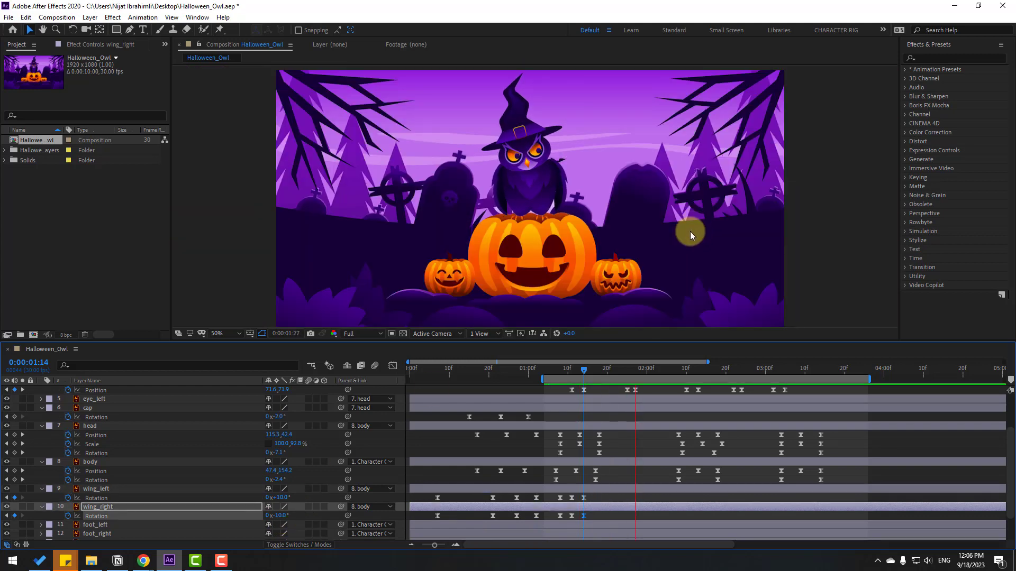
Slow the wing swing by moving both wings' last two Rotation keyframes to 0:00:01:13 and 0:00:01:18
{"action": "mouse_move", "coordinate": [585, 500]}
{"action": "left_mouse_down"}
{"action": "mouse_move", "coordinate": [568, 514]}
{"action": "mouse_move", "coordinate": [592, 499]}
{"action": "left_mouse_up"}
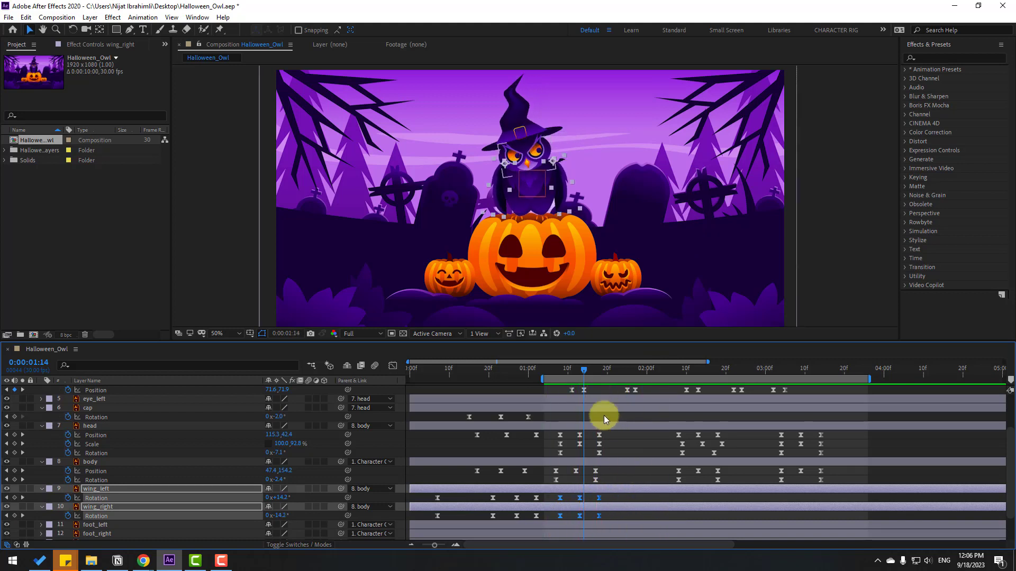
{"action": "left_click_drag", "start_coordinate": [588, 370], "coordinate": [598, 370]}
{"action": "left_click", "coordinate": [617, 499]}
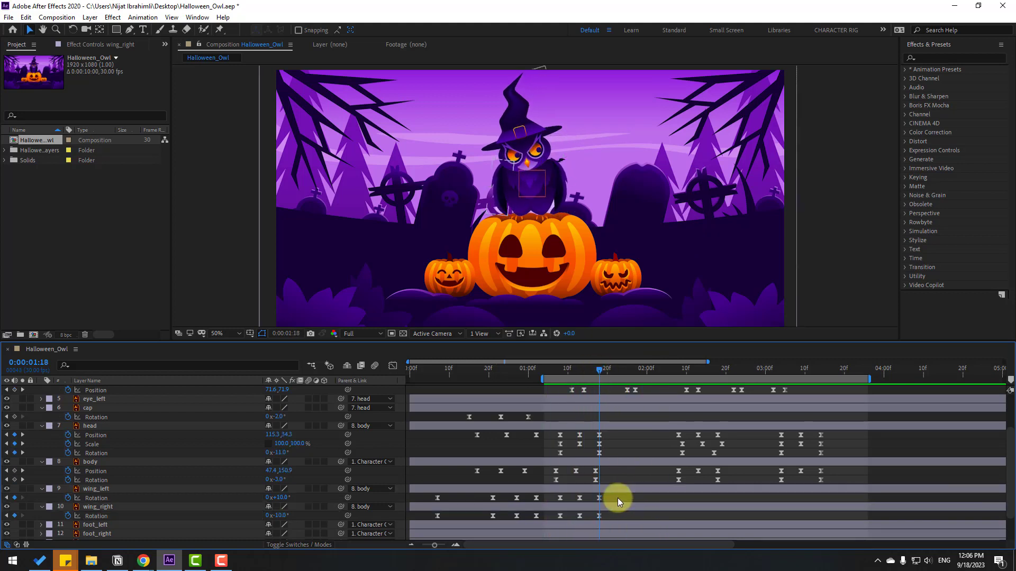
At 0:00:01:21, set wing_right's Rotation to -11° and wing_left's to 13°, and preview the settling motion
{"action": "key", "text": "Page_Down"}
{"action": "key", "text": "Page_Down"}
{"action": "key", "text": "Page_Down"}
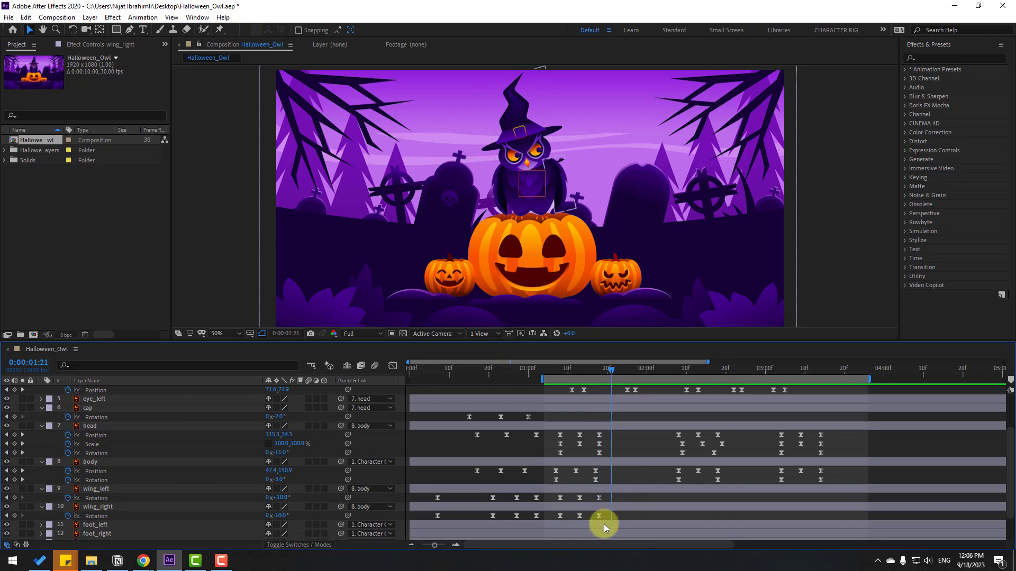
{"action": "key", "text": "period"}
{"action": "key", "text": "period"}
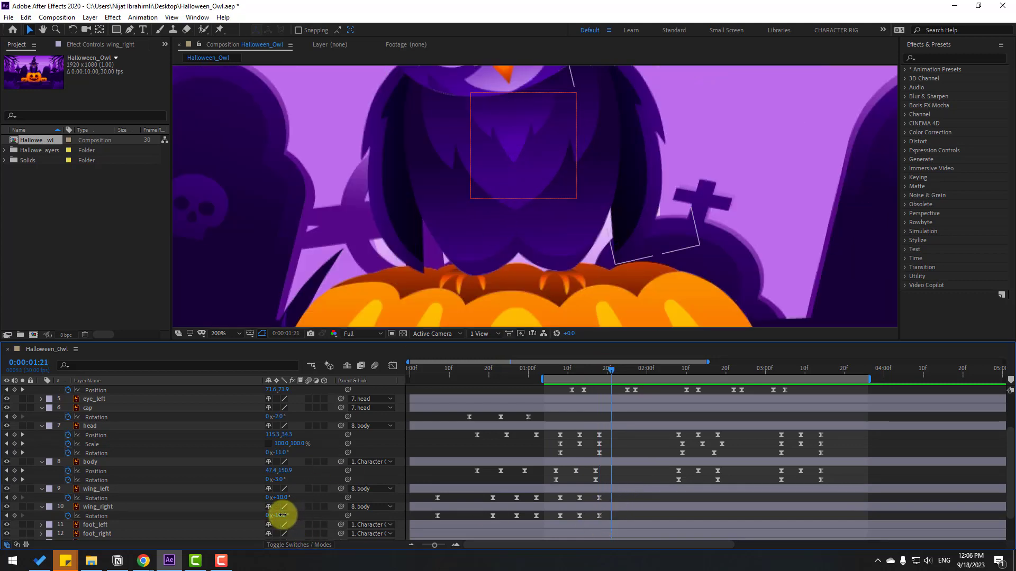
{"action": "left_click_drag", "start_coordinate": [283, 514], "coordinate": [286, 496]}
{"action": "key", "text": "comma"}
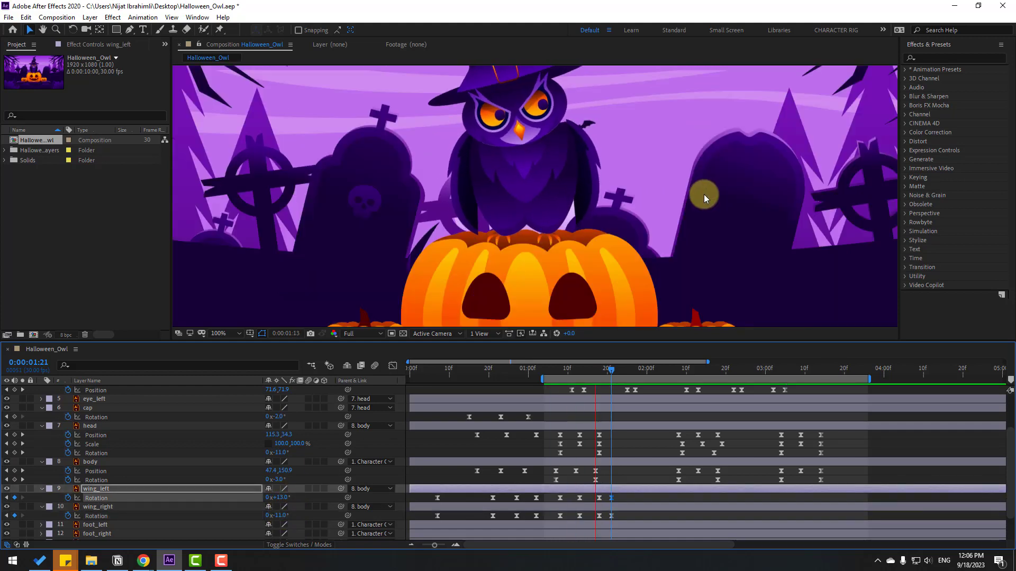
{"action": "key", "text": "space"}
Shift both wings' last Rotation keyframes to 0:00:01:23 and preview the result
{"action": "left_click_drag", "start_coordinate": [615, 491], "coordinate": [618, 518]}
{"action": "key", "text": "comma"}
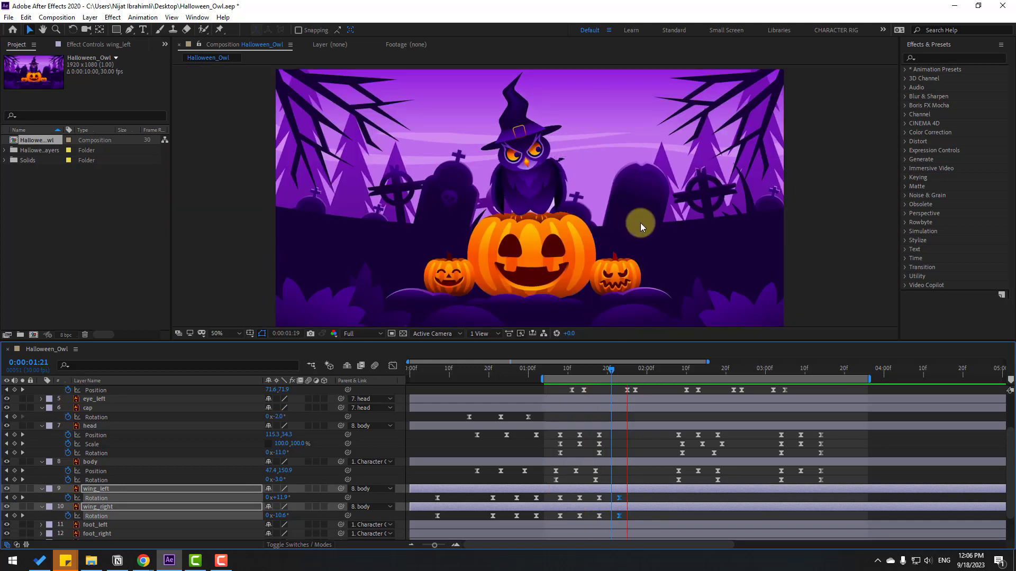
{"action": "key", "text": "space"}
{"action": "key", "text": "space"}
Copy each wing's four Rotation keyframes from 0:00:01:08 to 0:00:01:23 and paste them at 0:00:02:07
{"action": "left_click", "coordinate": [636, 499]}
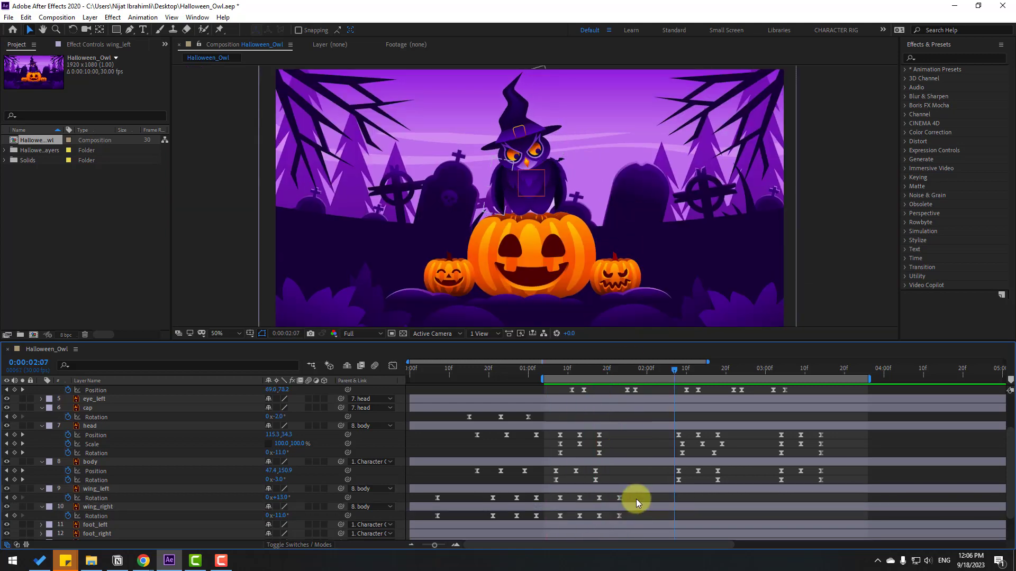
{"action": "left_click_drag", "start_coordinate": [566, 498], "coordinate": [556, 503]}
{"action": "key", "text": "ctrl+c"}
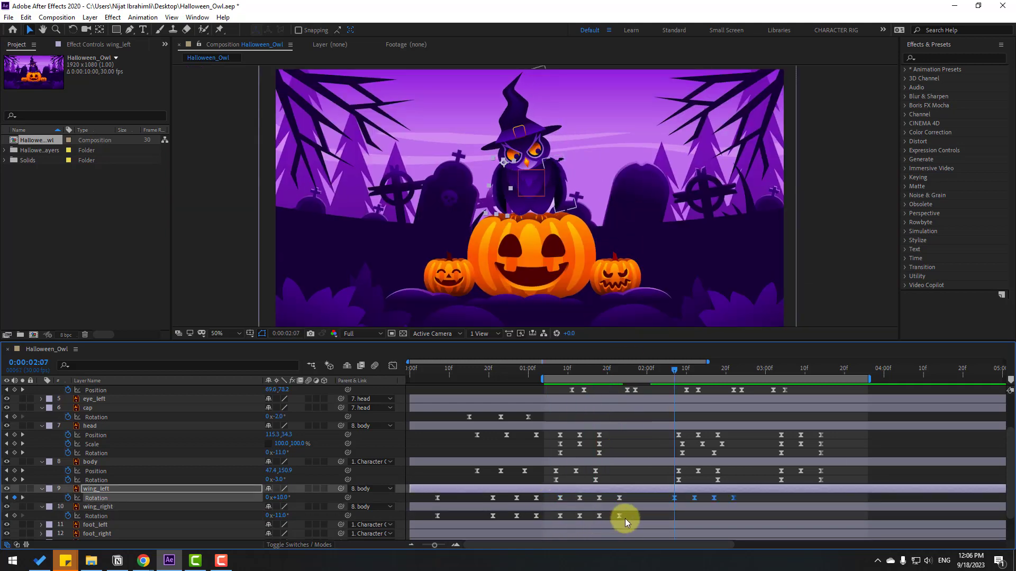
{"action": "key", "text": "ctrl+v"}
{"action": "left_click_drag", "start_coordinate": [630, 513], "coordinate": [570, 525]}
{"action": "key", "text": "ctrl+c"}
{"action": "key", "text": "ctrl+v"}
Paste copies of each wing's four swing keyframes at 0:00:03:04, preview the animation and save the project
{"action": "left_click_drag", "start_coordinate": [687, 374], "coordinate": [725, 375]}
{"action": "left_click_drag", "start_coordinate": [745, 501], "coordinate": [664, 500]}
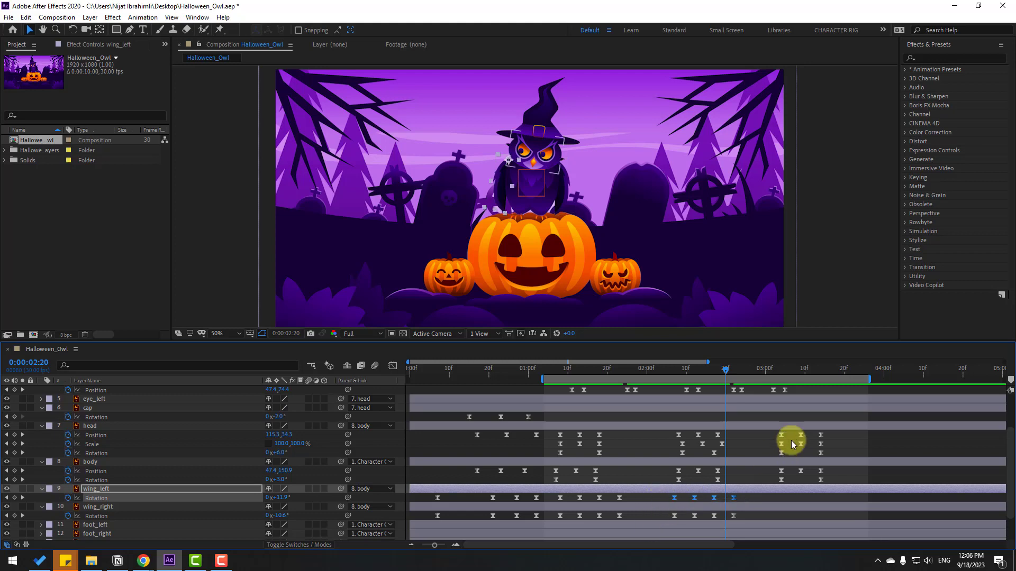
{"action": "left_click_drag", "start_coordinate": [771, 370], "coordinate": [780, 370]}
{"action": "key", "text": "ctrl+c"}
{"action": "key", "text": "ctrl+v"}
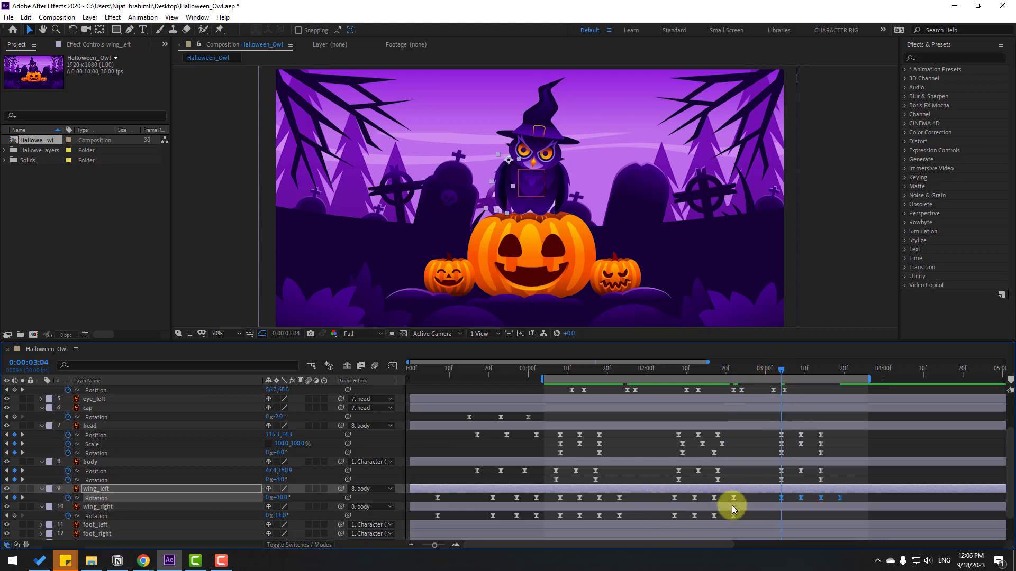
{"action": "left_click", "coordinate": [689, 517]}
{"action": "key", "text": "ctrl+v"}
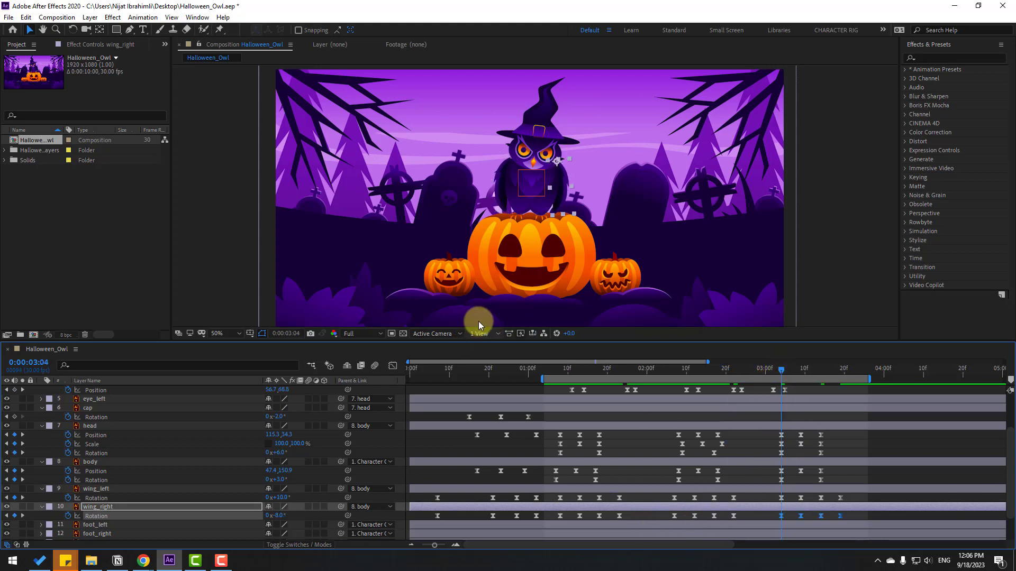
{"action": "key", "text": "space"}
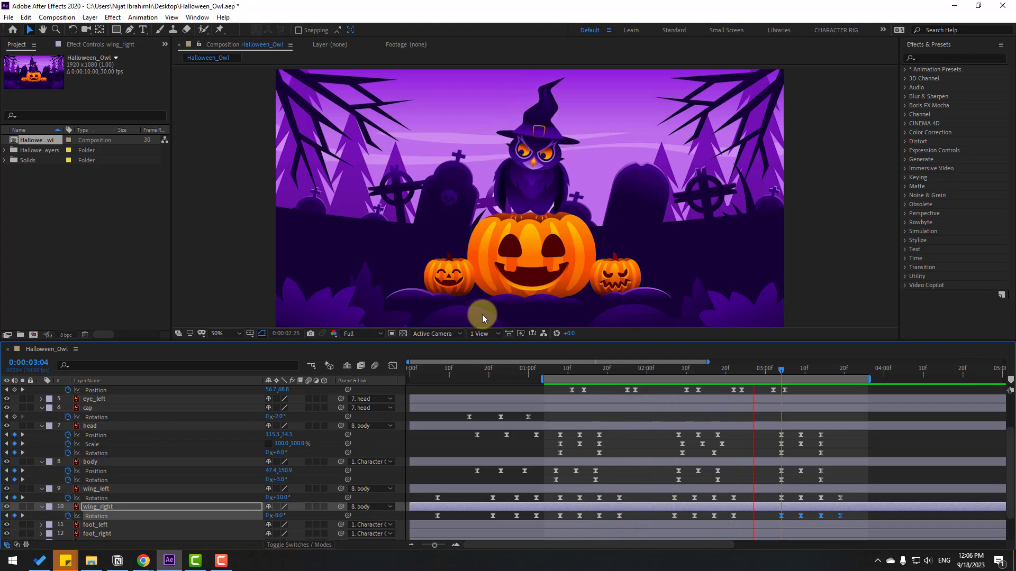
{"action": "left_click", "coordinate": [664, 446]}
{"action": "key", "text": "ctrl+s"}
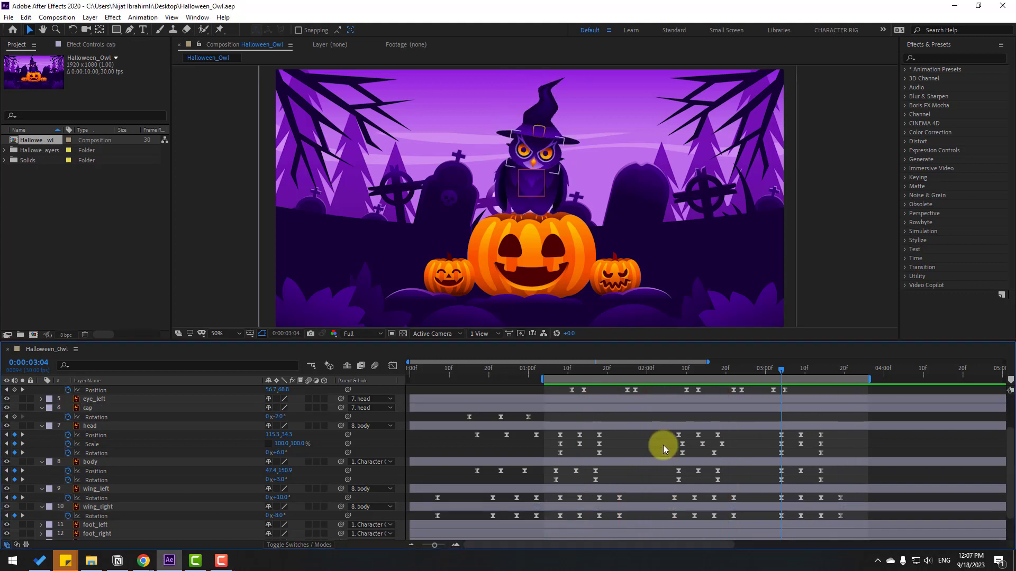
Reveal the cap's Position and add Position and Rotation keyframes for it at 0:00:01:08
{"action": "left_click", "coordinate": [87, 408]}
{"action": "left_click", "coordinate": [567, 370]}
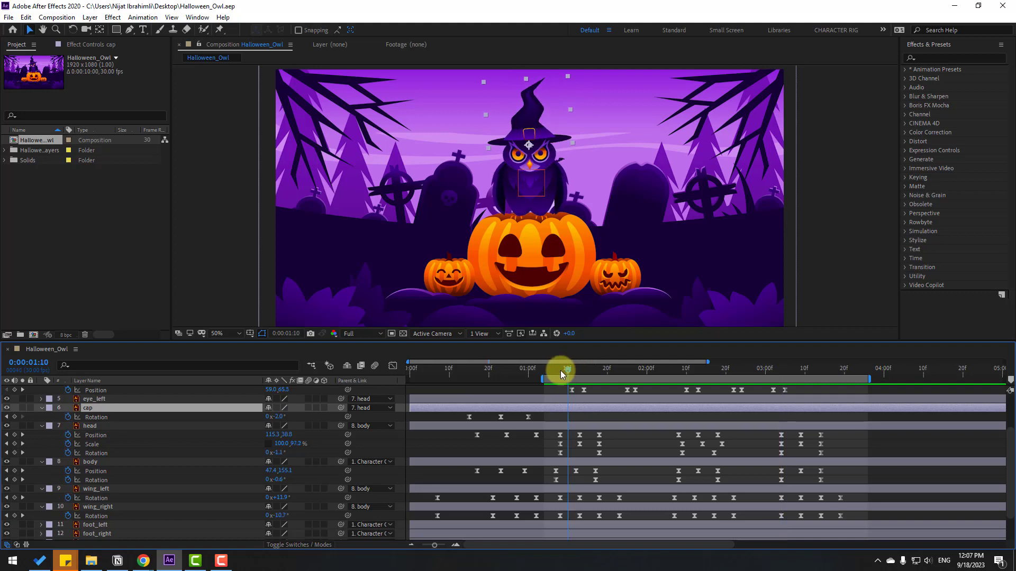
{"action": "left_click", "coordinate": [560, 370]}
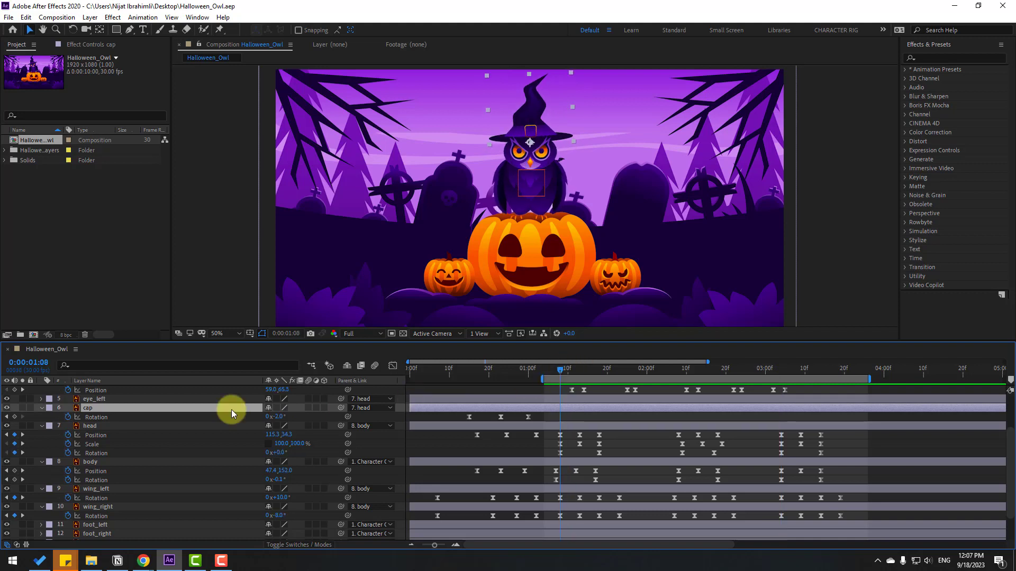
{"action": "key", "text": "alt+shift+p"}
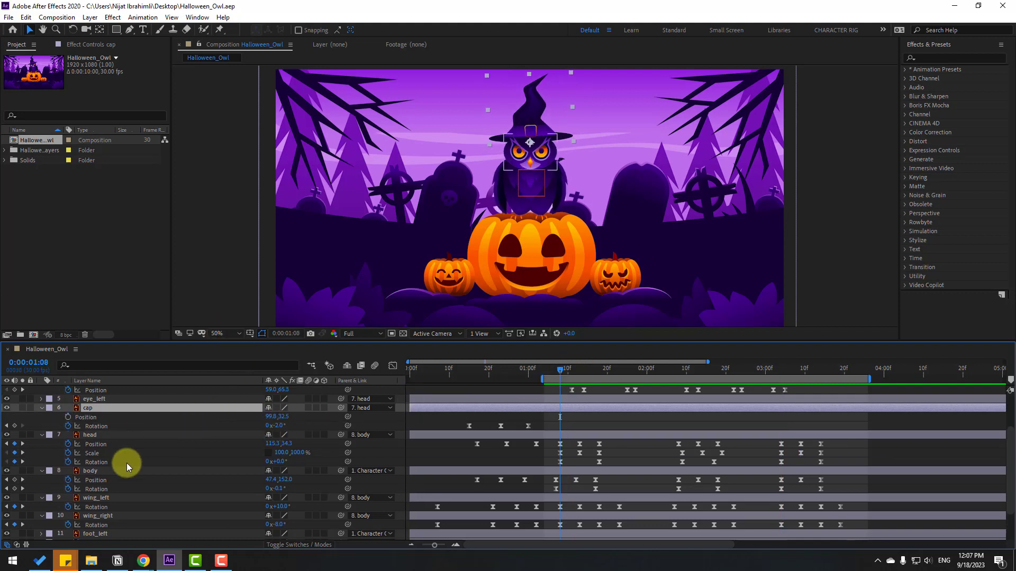
{"action": "left_click", "coordinate": [72, 416]}
{"action": "left_click", "coordinate": [15, 426]}
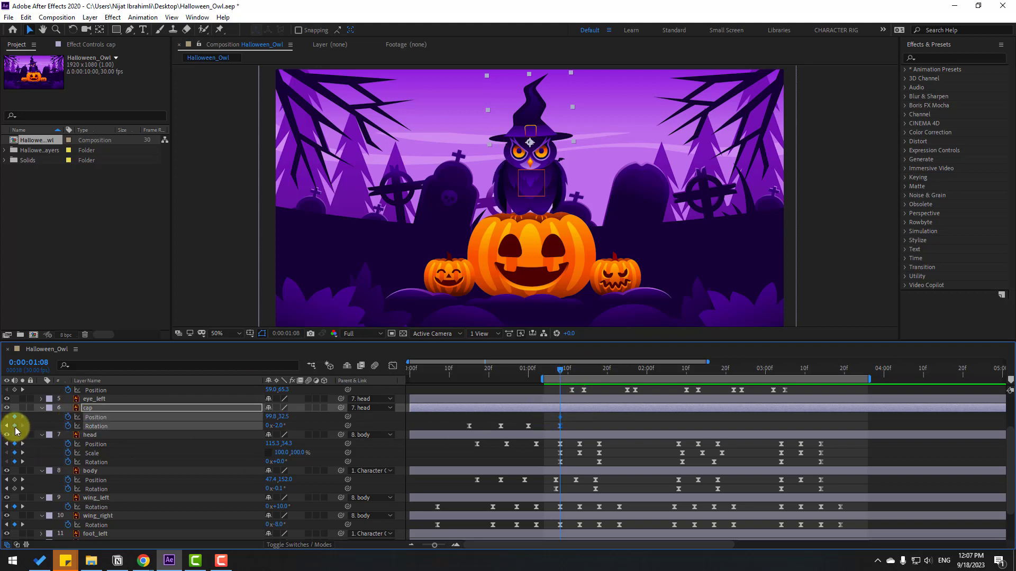
At 0:00:01:18, tilt the cap to -11°, shift its Position to about 93.0, 30.8, and preview
{"action": "left_click_drag", "start_coordinate": [563, 370], "coordinate": [599, 373]}
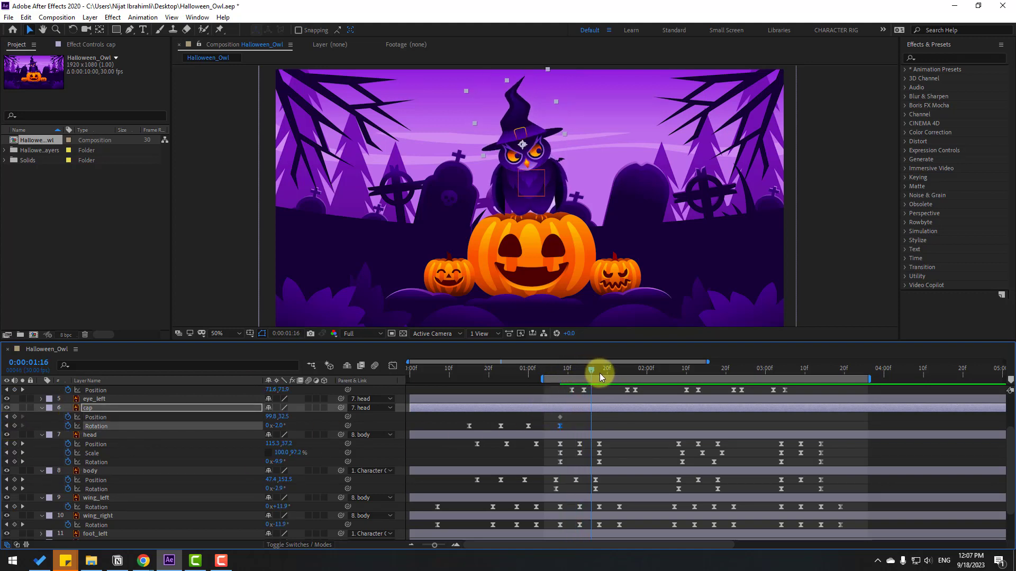
{"action": "left_click", "coordinate": [585, 329]}
{"action": "scroll", "coordinate": [555, 87], "scroll_direction": "up", "scroll_amount": 2}
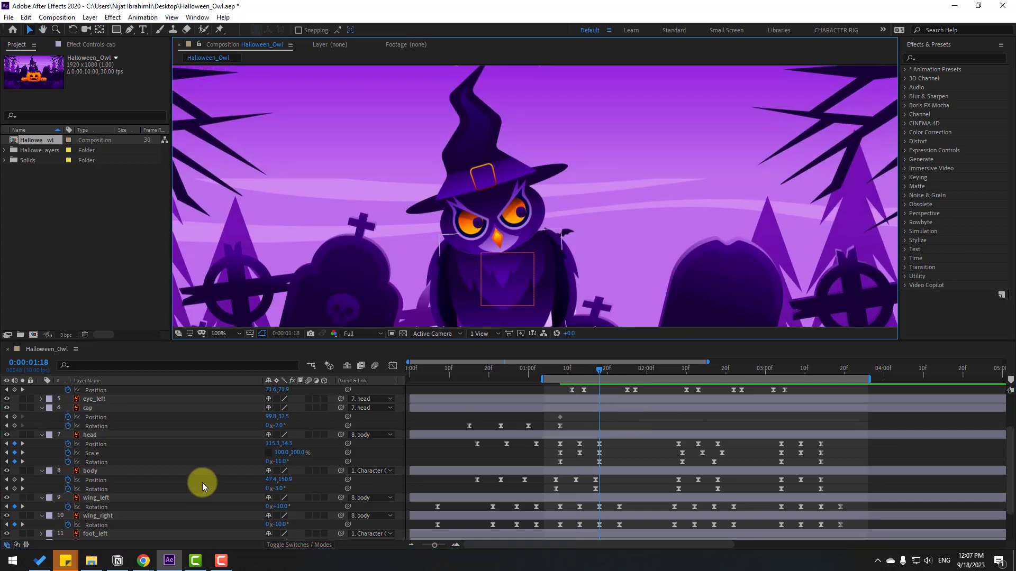
{"action": "left_click_drag", "start_coordinate": [278, 425], "coordinate": [270, 421]}
{"action": "left_click_drag", "start_coordinate": [465, 184], "coordinate": [456, 175]}
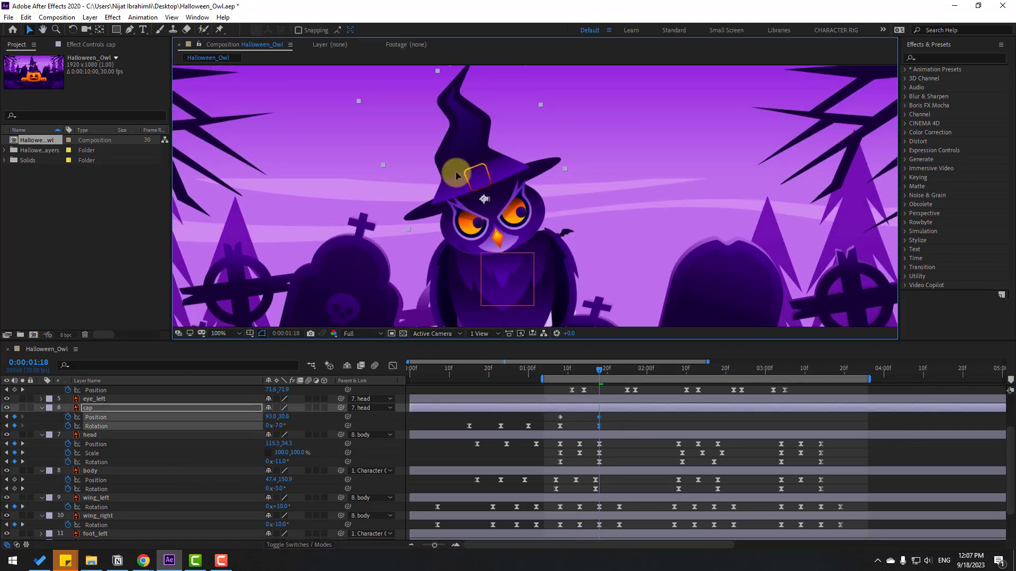
{"action": "mouse_move", "coordinate": [278, 426]}
{"action": "left_mouse_down"}
{"action": "mouse_move", "coordinate": [295, 442]}
{"action": "mouse_move", "coordinate": [277, 422]}
{"action": "left_mouse_up"}
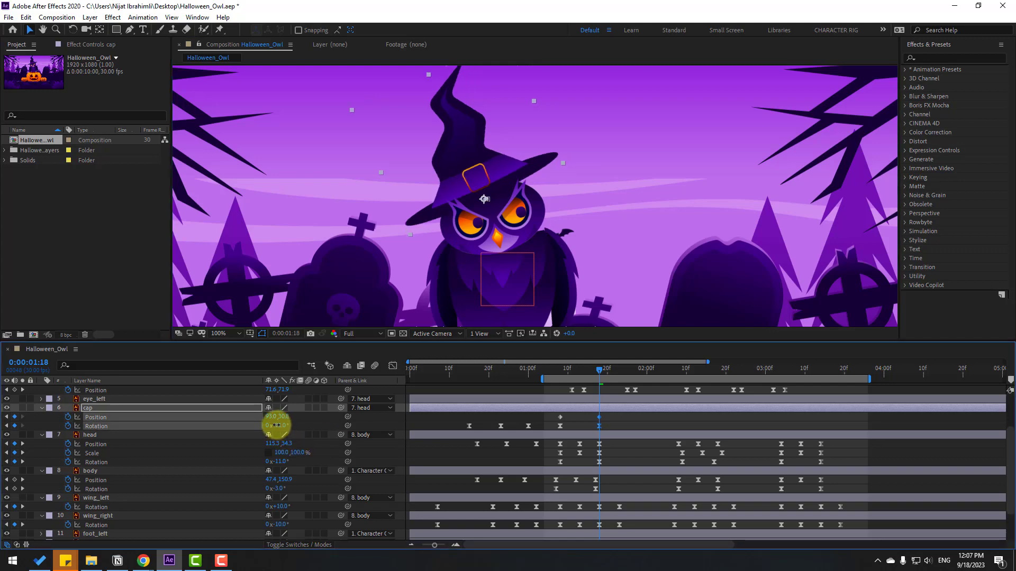
{"action": "scroll", "coordinate": [587, 243], "scroll_direction": "down", "scroll_amount": 4}
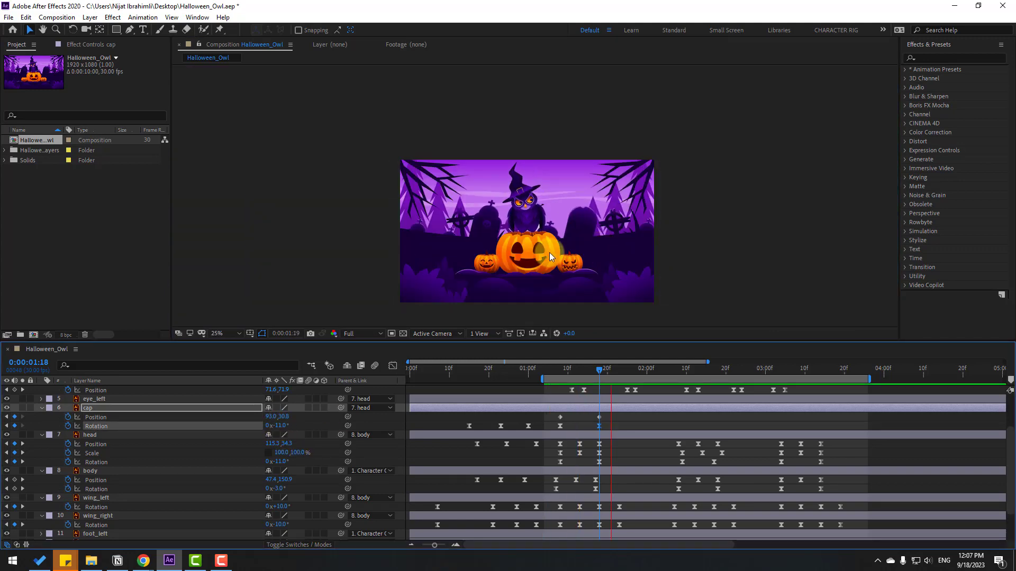
{"action": "scroll", "coordinate": [549, 252], "scroll_direction": "up", "scroll_amount": 2}
{"action": "scroll", "coordinate": [515, 258], "scroll_direction": "up", "scroll_amount": 2}
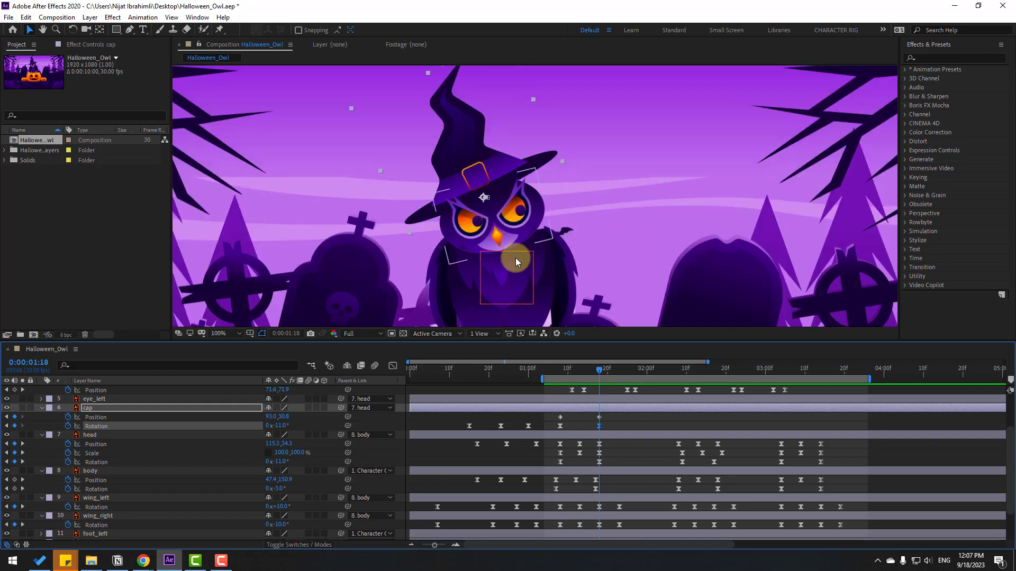
At 0:00:01:13, raise the cap off the head by setting its Position to about 96.4, 5.7, and preview the hop
{"action": "left_click_drag", "start_coordinate": [561, 371], "coordinate": [579, 370]}
{"action": "left_click", "coordinate": [285, 418]}
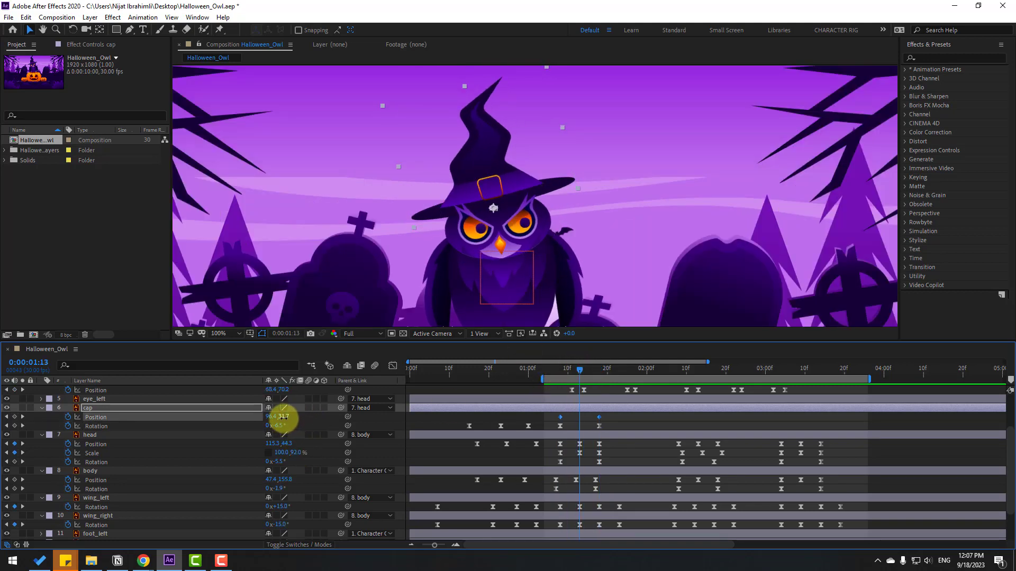
{"action": "left_click_drag", "start_coordinate": [283, 418], "coordinate": [275, 414]}
{"action": "left_click_drag", "start_coordinate": [559, 372], "coordinate": [579, 370]}
{"action": "left_click_drag", "start_coordinate": [282, 420], "coordinate": [272, 415]}
{"action": "left_click", "coordinate": [540, 226]}
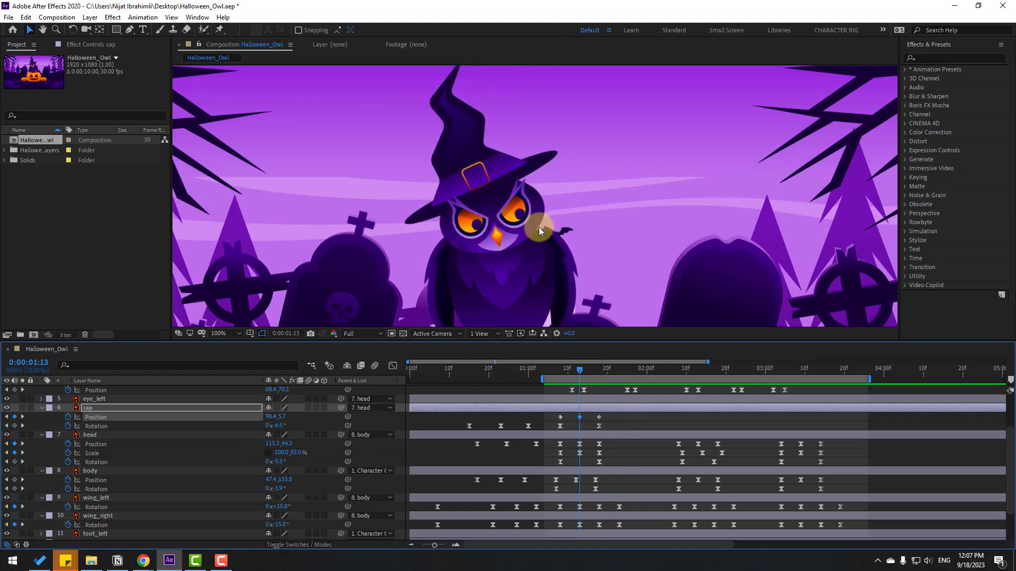
Apply Easy Ease to the cap's three Position keyframes from 0:00:01:08 to 0:00:01:18
{"action": "left_click_drag", "start_coordinate": [615, 417], "coordinate": [548, 414]}
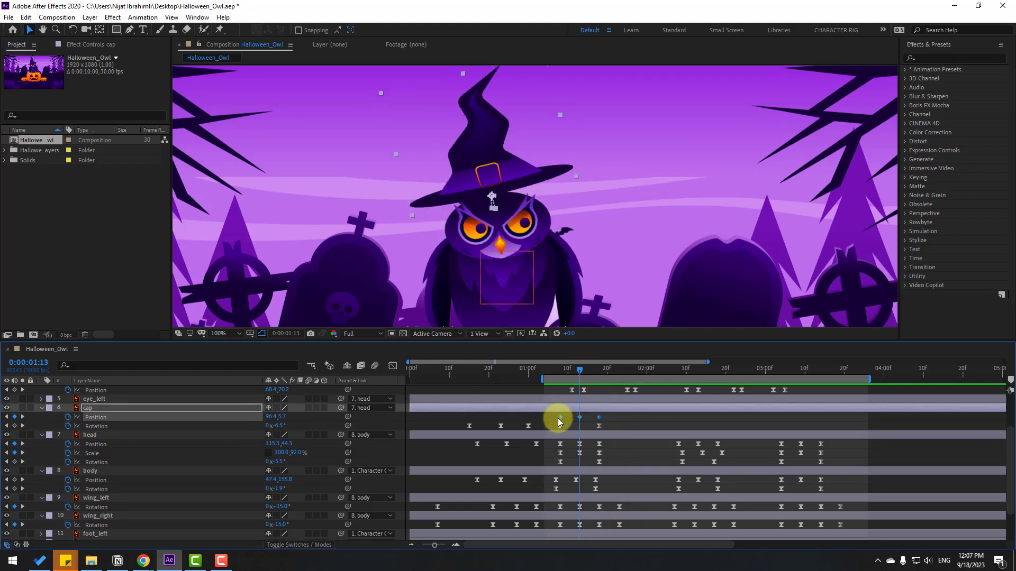
{"action": "right_click", "coordinate": [559, 417]}
{"action": "mouse_move", "coordinate": [609, 410]}
{"action": "left_click", "coordinate": [734, 444]}
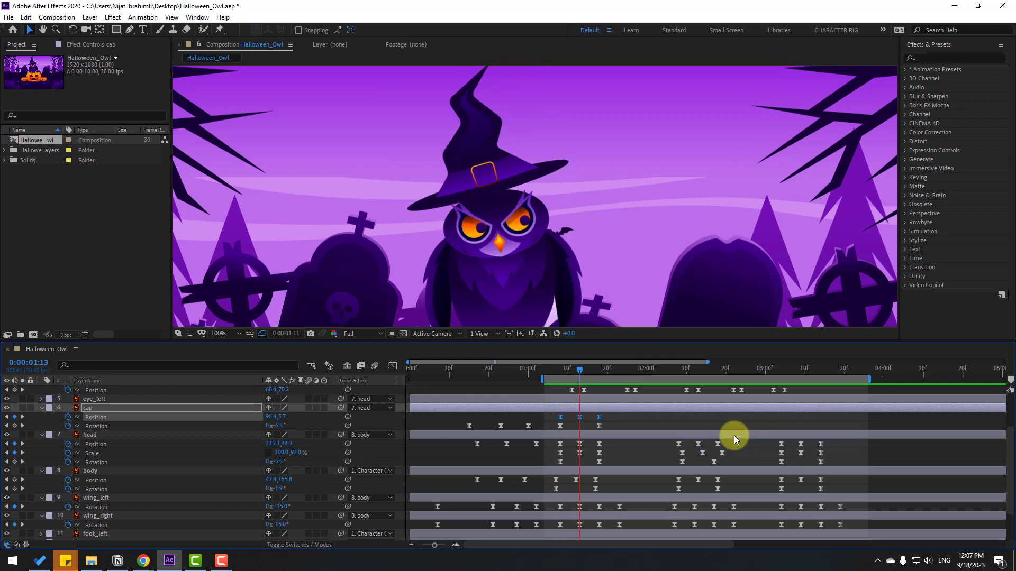
At 0:00:01:18, set the cap's Rotation to -16° and preview the head turn
{"action": "left_click_drag", "start_coordinate": [582, 364], "coordinate": [598, 369]}
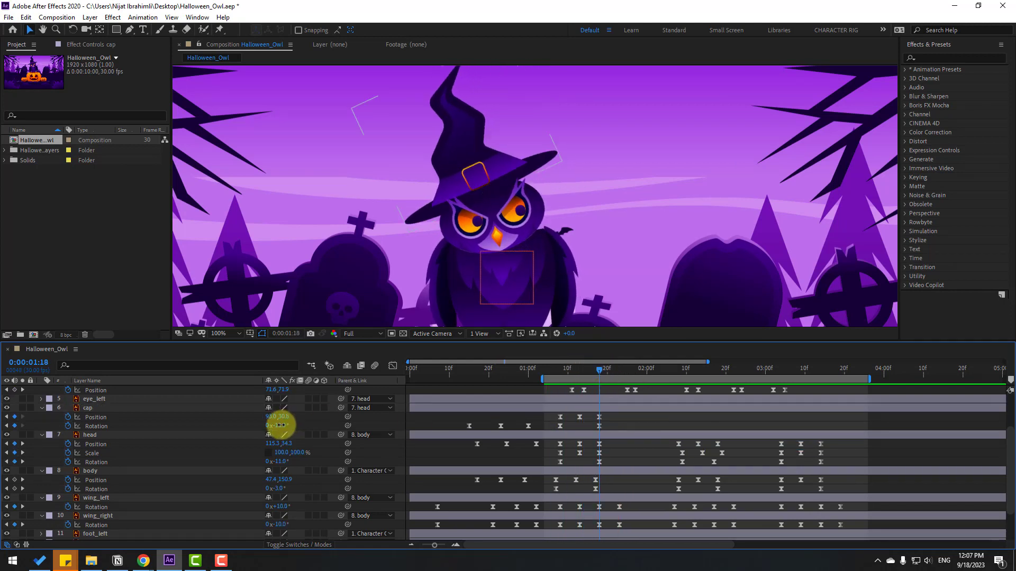
{"action": "left_click_drag", "start_coordinate": [281, 426], "coordinate": [278, 426]}
{"action": "key", "text": "space"}
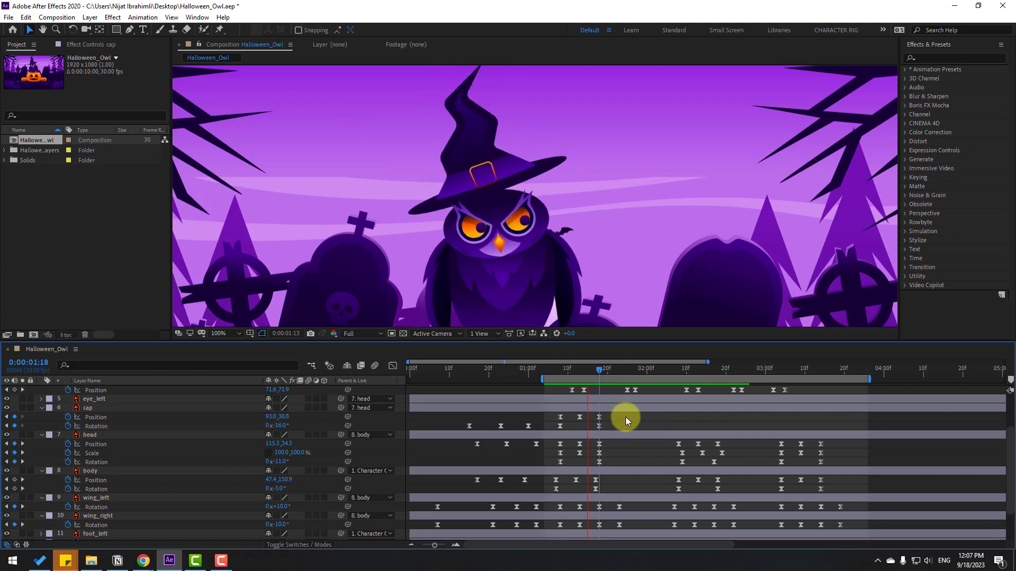
{"action": "key", "text": "comma"}
{"action": "key", "text": "space"}
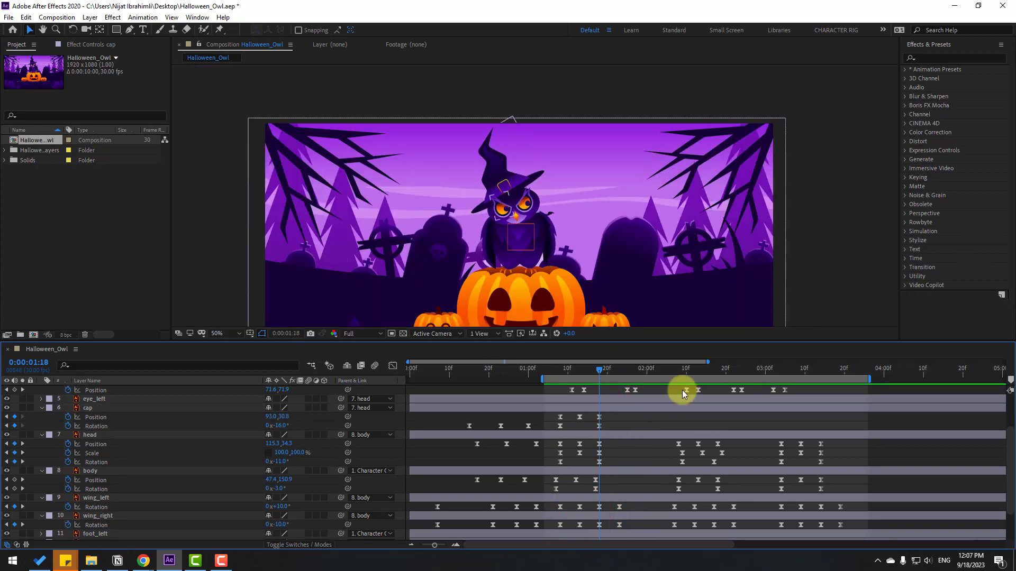
{"action": "left_click_drag", "start_coordinate": [588, 367], "coordinate": [597, 367]}
{"action": "key", "text": "period"}
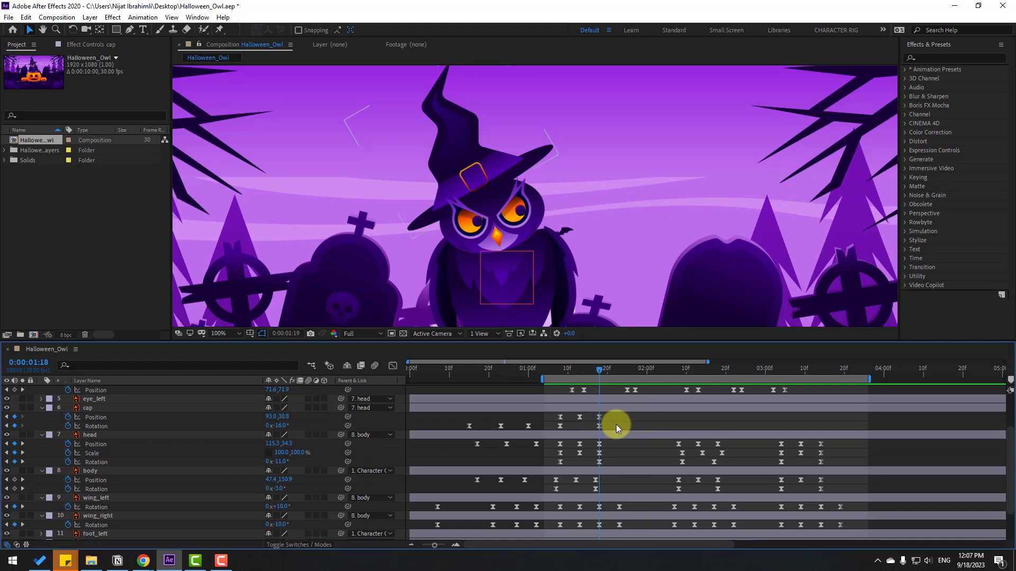
At 0:00:01:21, add a cap Position keyframe and move the cap slightly up to about 92.0, 22.3
{"action": "key", "text": "Page_Down"}
{"action": "key", "text": "Page_Down"}
{"action": "key", "text": "Page_Down"}
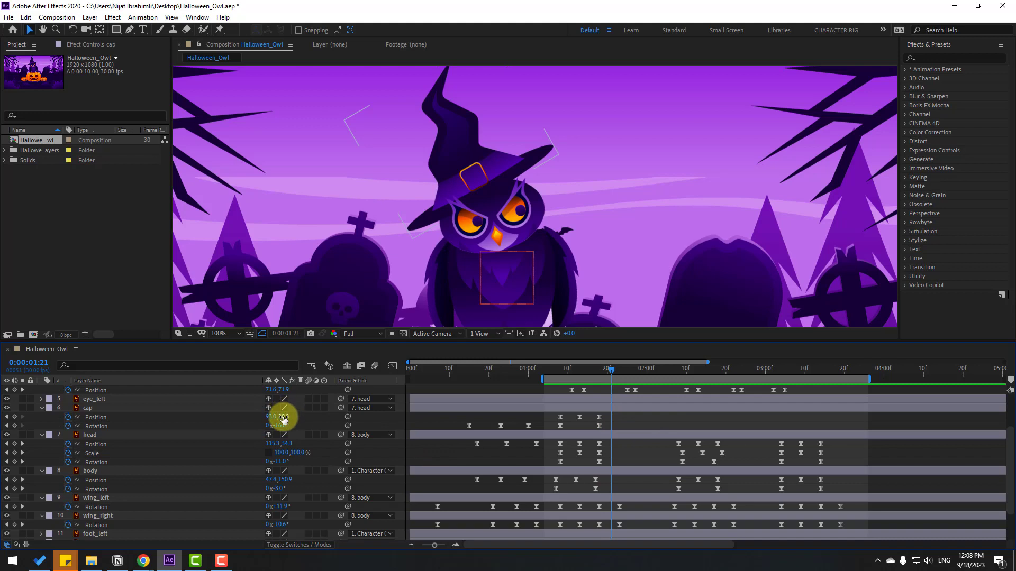
{"action": "left_click", "coordinate": [446, 163]}
{"action": "left_click", "coordinate": [447, 156]}
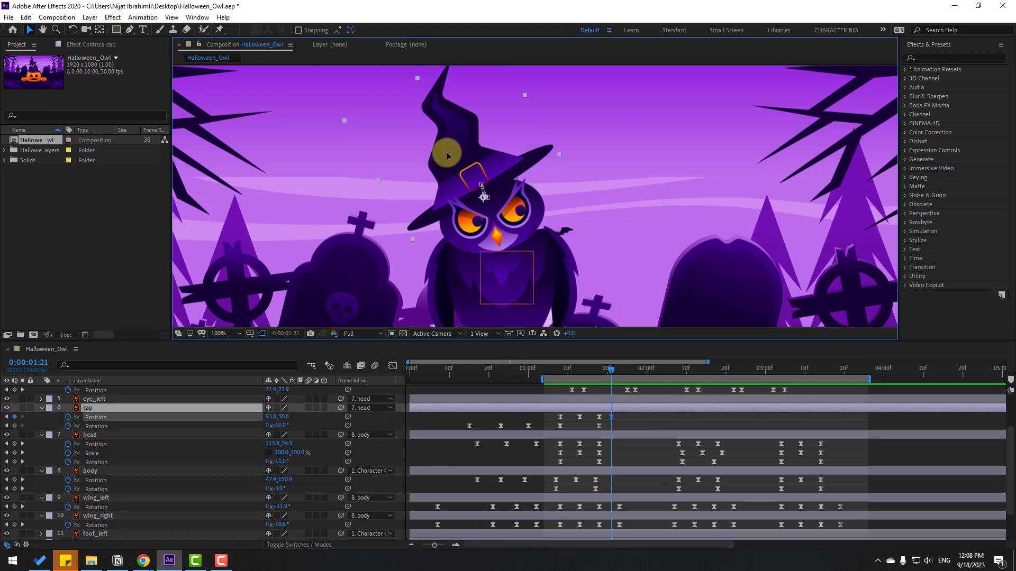
{"action": "left_click_drag", "start_coordinate": [446, 156], "coordinate": [445, 151]}
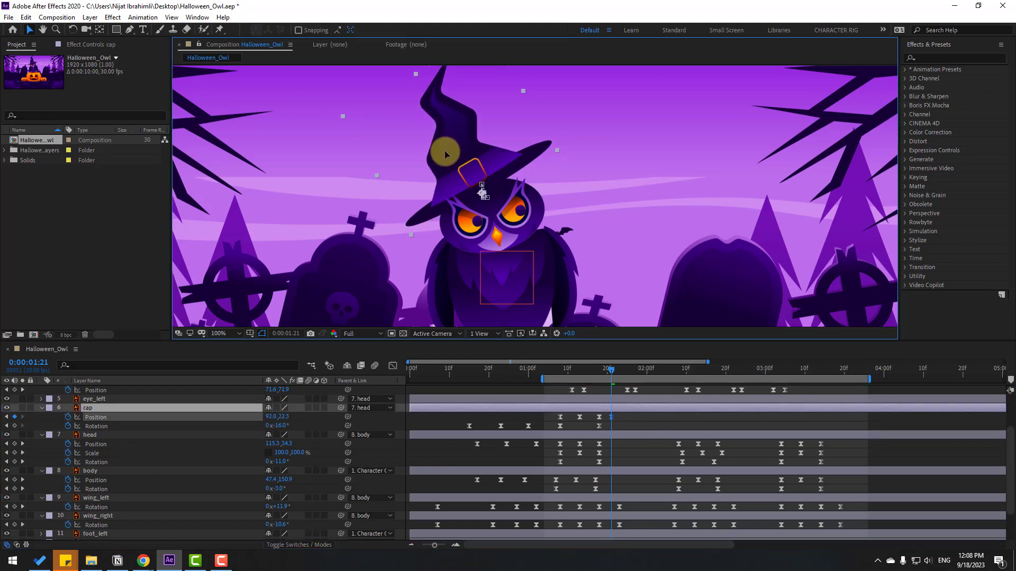
Copy the cap's Position keyframe from 0:00:01:18, paste it at 0:00:01:24, and play the bounce back
{"action": "key", "text": "Return"}
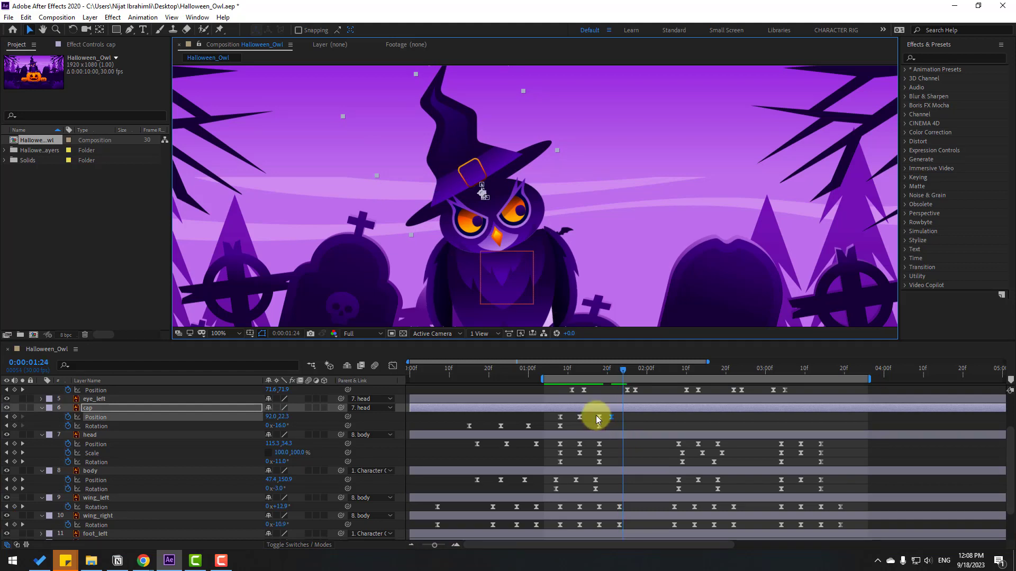
{"action": "left_click", "coordinate": [599, 417]}
{"action": "key", "text": "space"}
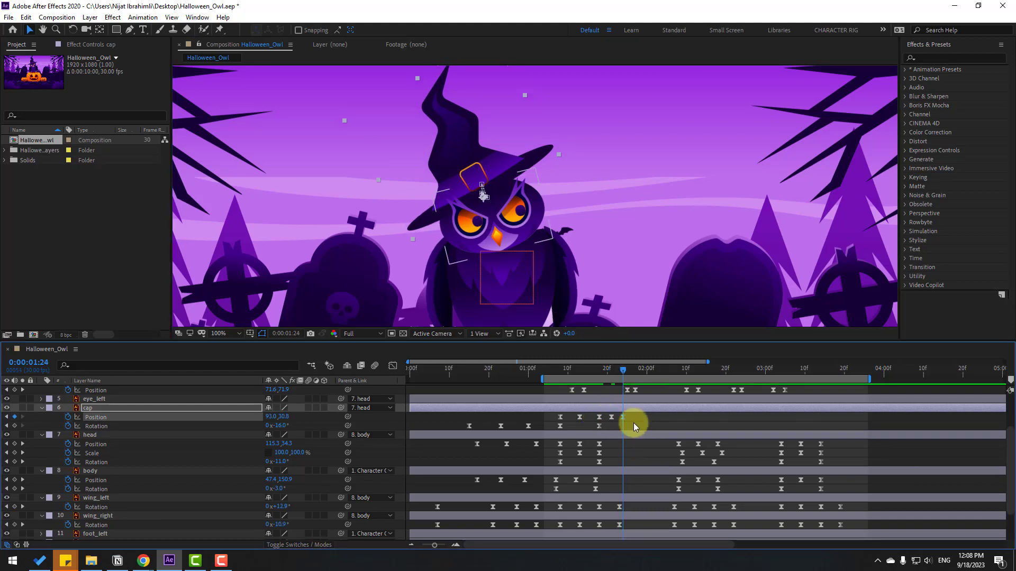
{"action": "mouse_move", "coordinate": [611, 363]}
{"action": "left_mouse_down"}
{"action": "mouse_move", "coordinate": [593, 368]}
{"action": "mouse_move", "coordinate": [614, 367]}
{"action": "left_mouse_up"}
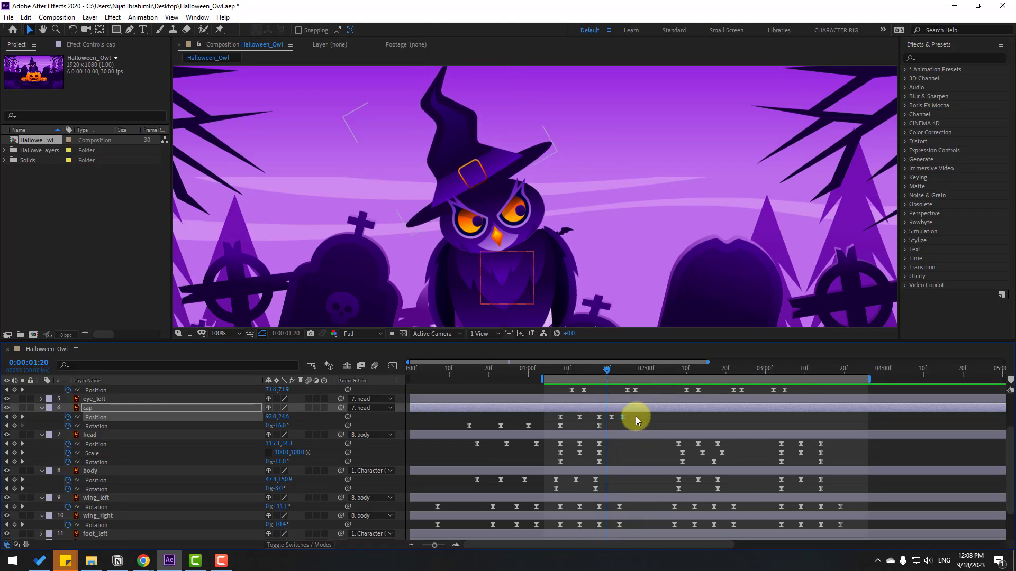
Set the spatial interpolation of the cap's five Position keyframes to Linear
{"action": "right_click", "coordinate": [600, 418]}
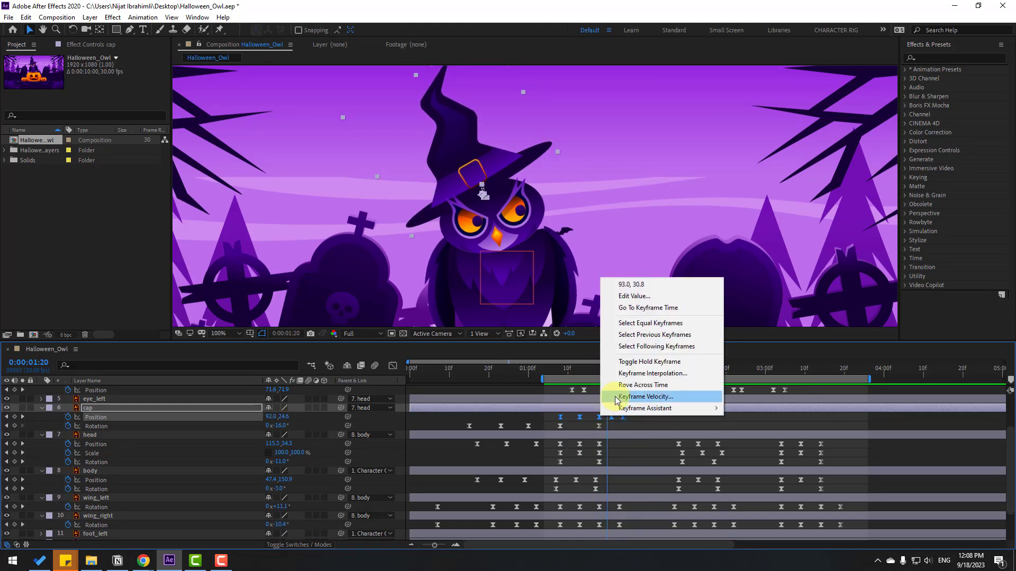
{"action": "left_click", "coordinate": [677, 374]}
{"action": "left_click", "coordinate": [671, 351]}
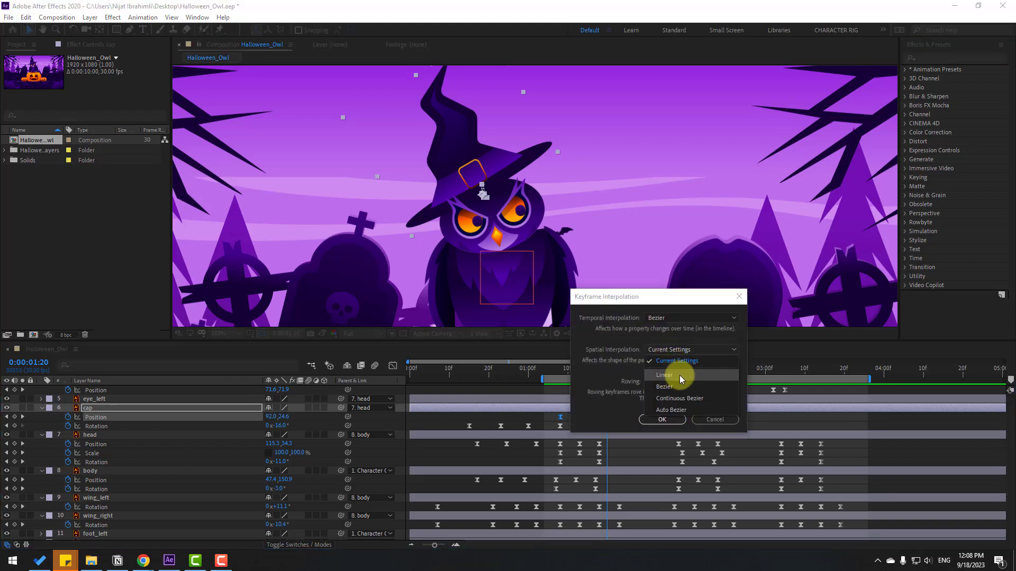
{"action": "left_click", "coordinate": [674, 375]}
{"action": "left_click", "coordinate": [661, 419]}
{"action": "left_click", "coordinate": [632, 419]}
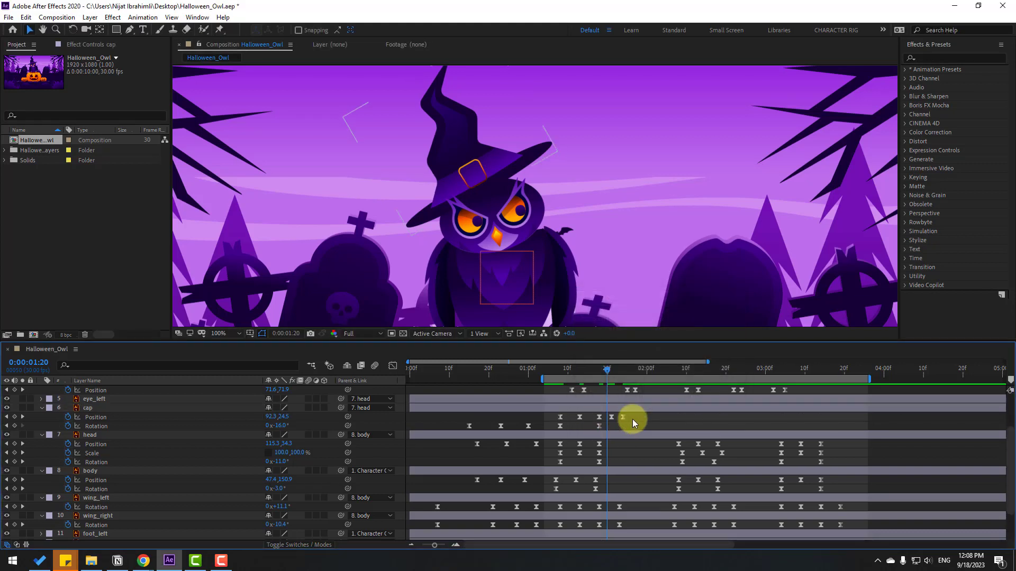
Try moving the cap's bounce keyframe at 0:00:01:21 to a Position of about 90.9, 27.7, and preview it
{"action": "mouse_move", "coordinate": [606, 368]}
{"action": "left_mouse_down"}
{"action": "mouse_move", "coordinate": [597, 366]}
{"action": "mouse_move", "coordinate": [609, 367]}
{"action": "left_mouse_up"}
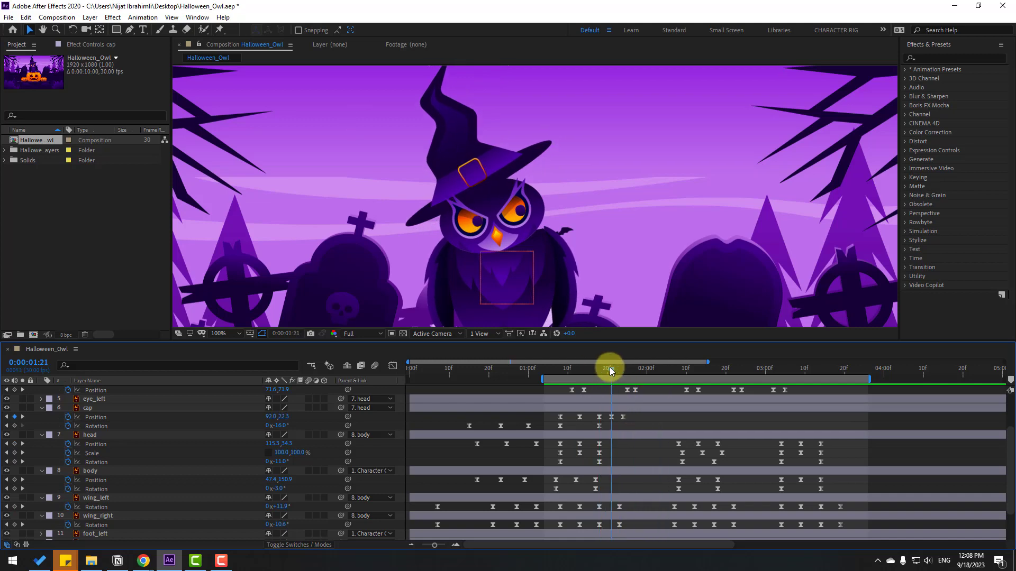
{"action": "left_click", "coordinate": [612, 417]}
{"action": "scroll", "coordinate": [501, 192], "scroll_direction": "up", "scroll_amount": 4}
{"action": "left_click_drag", "start_coordinate": [502, 208], "coordinate": [642, 220]}
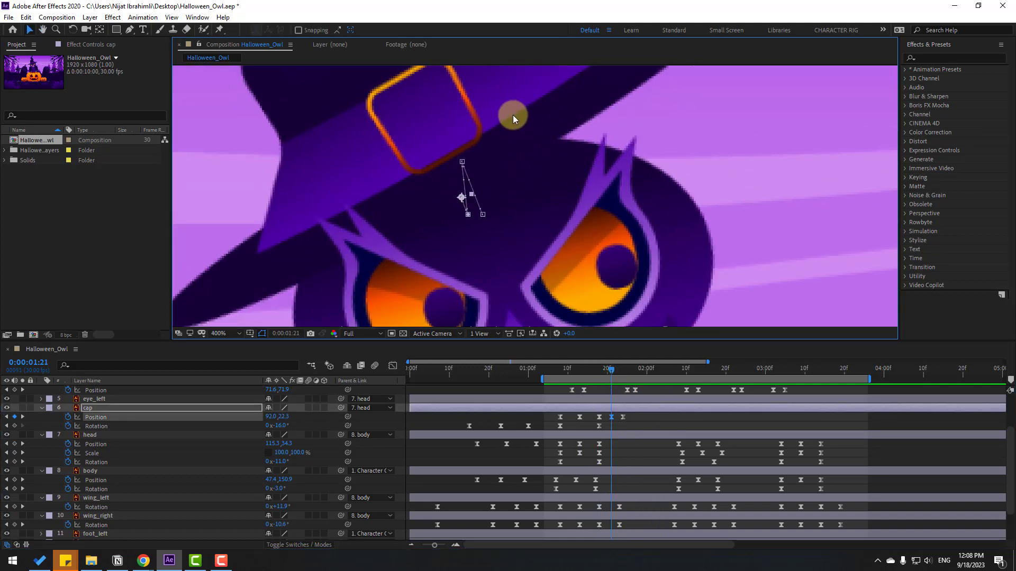
{"action": "key", "text": "Down"}
{"action": "key", "text": "Down"}
{"action": "key", "text": "Down"}
{"action": "key", "text": "Down"}
{"action": "key", "text": "Down"}
{"action": "key", "text": "space"}
{"action": "scroll", "coordinate": [513, 128], "scroll_direction": "down", "scroll_amount": 4}
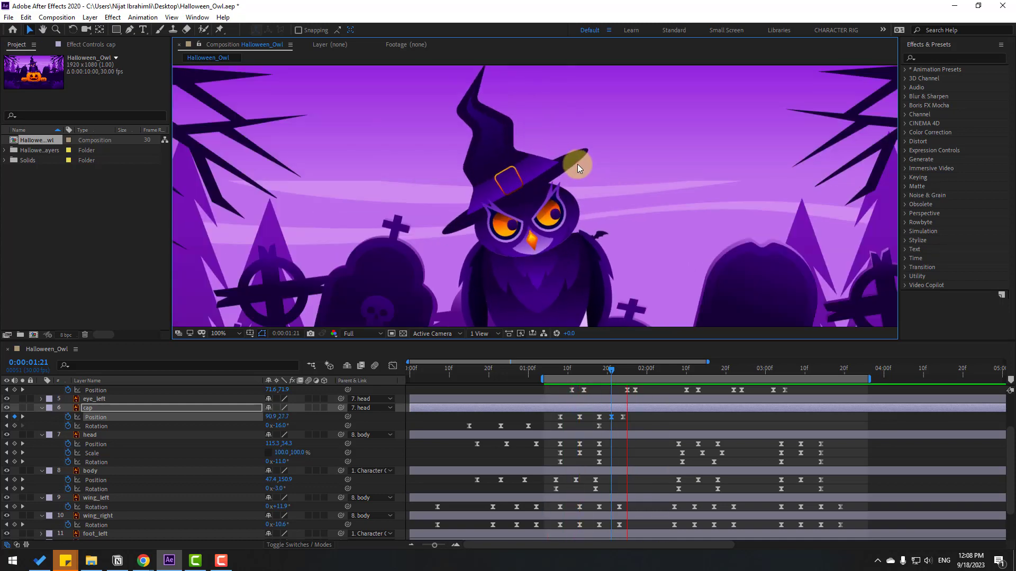
{"action": "scroll", "coordinate": [587, 171], "scroll_direction": "down", "scroll_amount": 2}
{"action": "key", "text": "space"}
Try shifting the cap's Position at 0:00:01:21 to about 93.2, 24.7 and preview the bounce
{"action": "scroll", "coordinate": [507, 199], "scroll_direction": "up", "scroll_amount": 4}
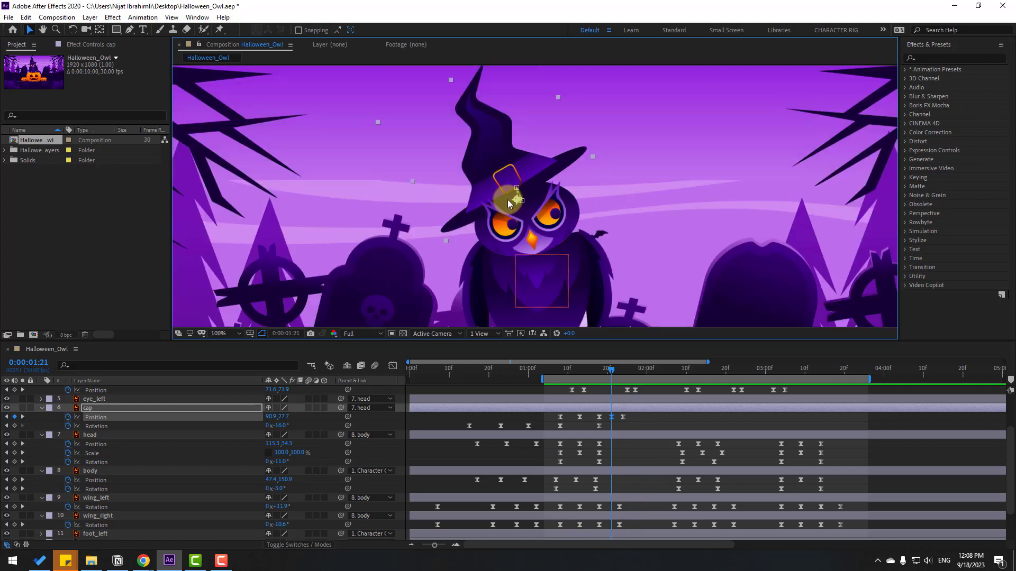
{"action": "key", "text": "space"}
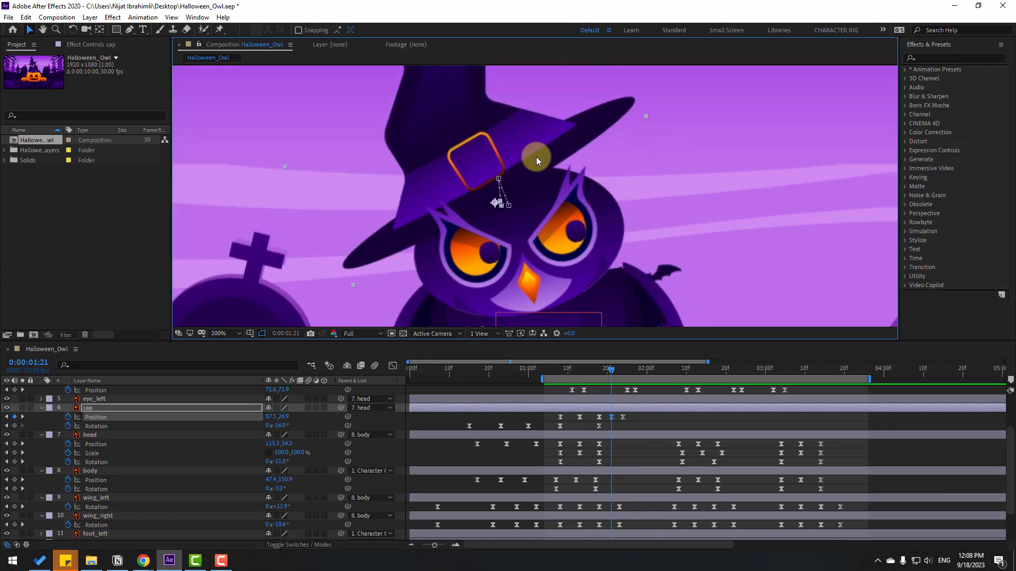
{"action": "key", "text": "space"}
{"action": "key", "text": "space"}
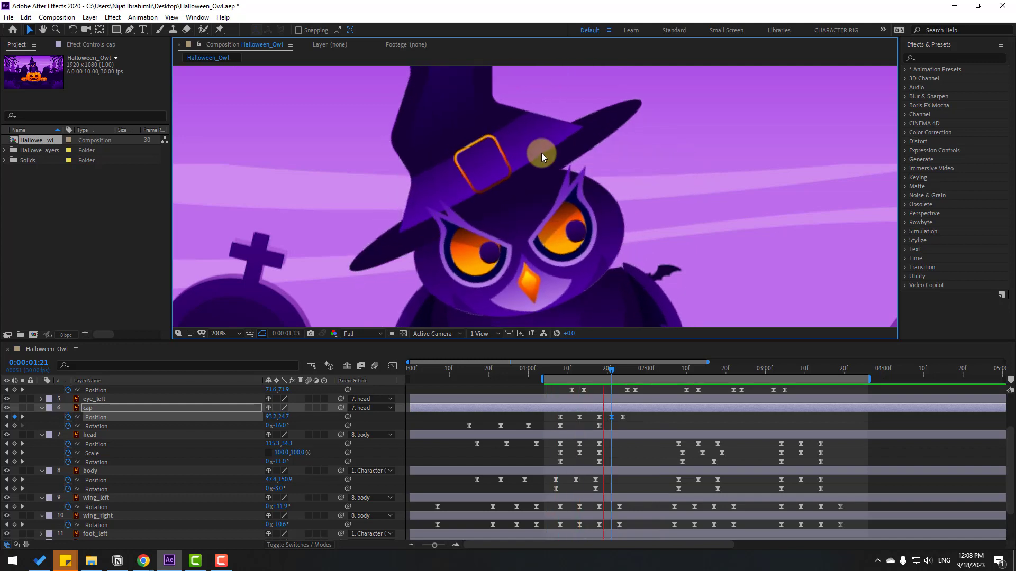
{"action": "scroll", "coordinate": [538, 153], "scroll_direction": "down", "scroll_amount": 4}
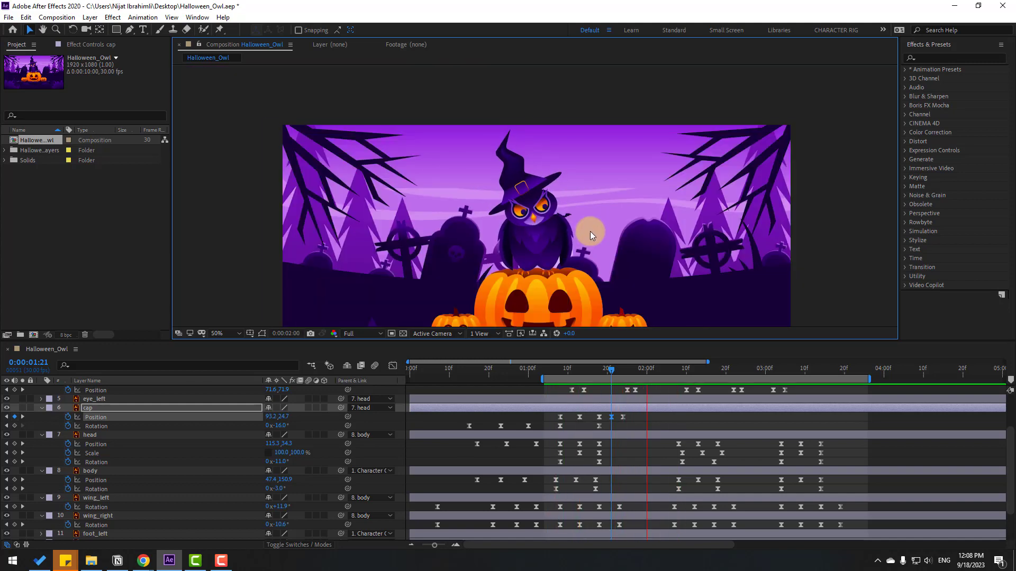
{"action": "key", "text": "space"}
Compare the cap's neighbouring frames, move its Position at 0:00:01:21 to about 91.4, 24.4, and preview
{"action": "scroll", "coordinate": [520, 209], "scroll_direction": "up", "scroll_amount": 4}
{"action": "scroll", "coordinate": [521, 209], "scroll_direction": "up", "scroll_amount": 3}
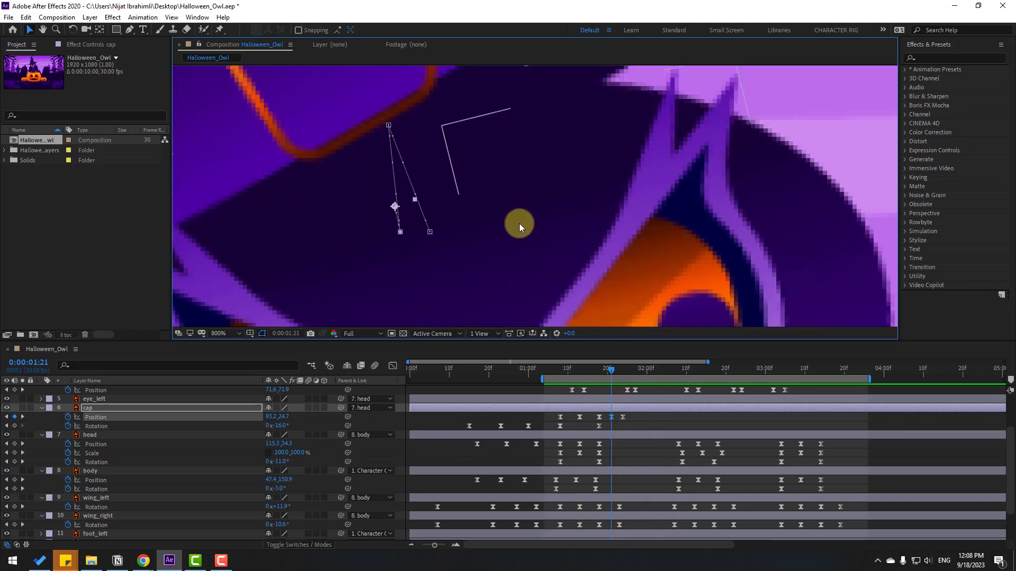
{"action": "key", "text": "Page_Up"}
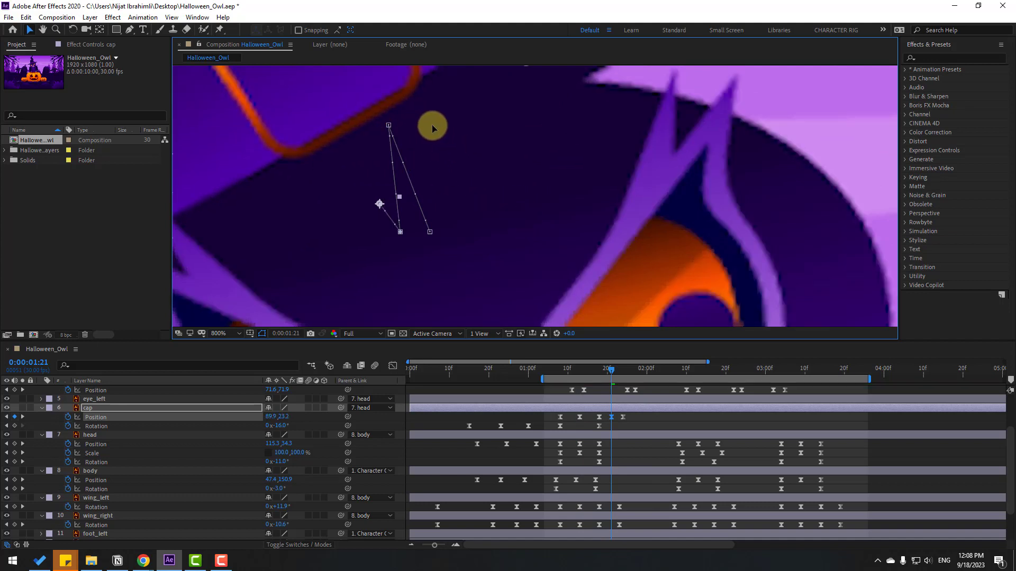
{"action": "key", "text": "Page_Up"}
{"action": "key", "text": "Page_Up"}
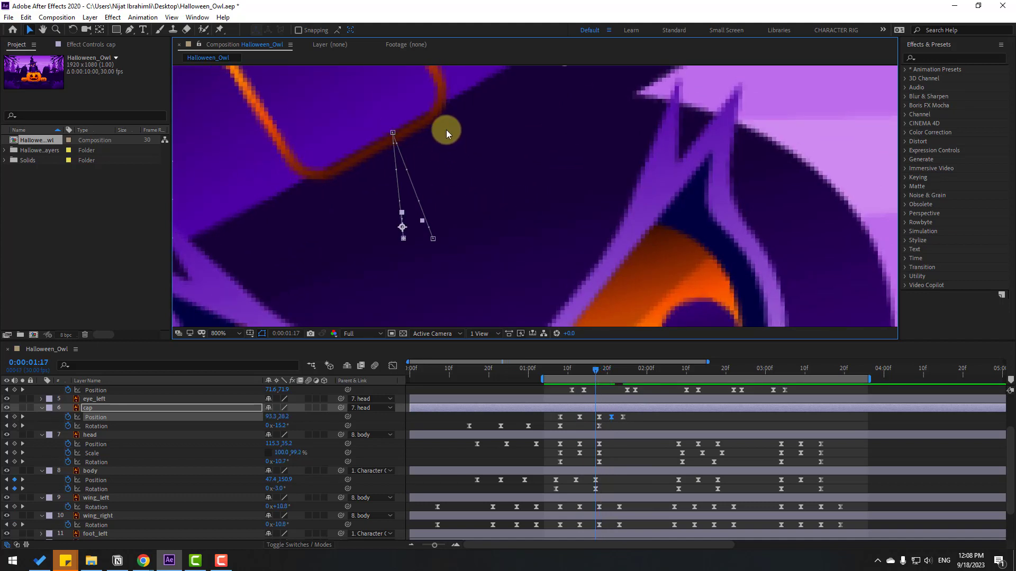
{"action": "key", "text": "Page_Down"}
{"action": "key", "text": "Page_Down"}
{"action": "key", "text": "Page_Down"}
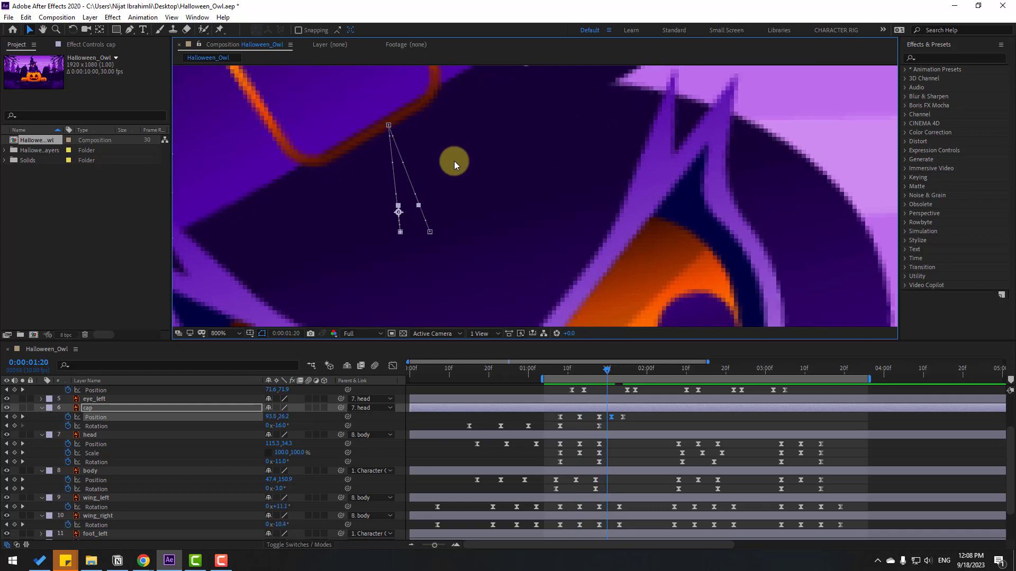
{"action": "key", "text": "Page_Down"}
{"action": "key", "text": "Page_Down"}
{"action": "key", "text": "Page_Down"}
{"action": "key", "text": "Page_Down"}
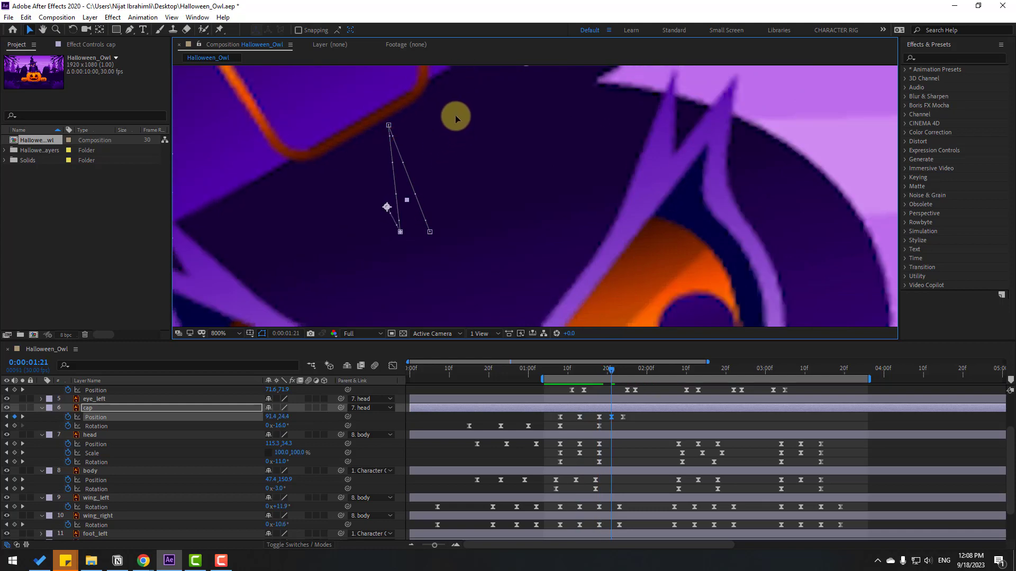
{"action": "key", "text": "space"}
{"action": "scroll", "coordinate": [468, 121], "scroll_direction": "down", "scroll_amount": 3}
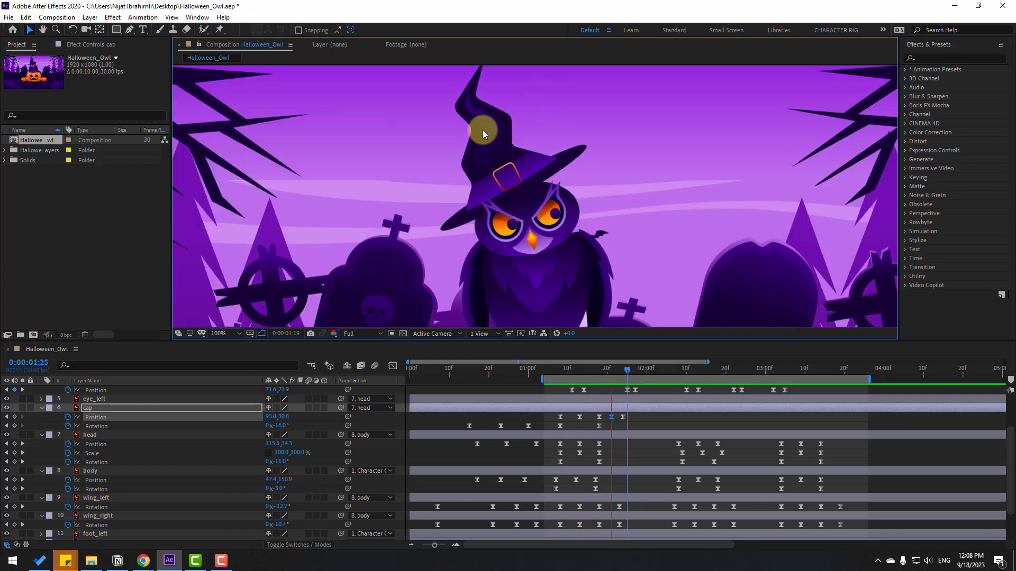
{"action": "scroll", "coordinate": [483, 131], "scroll_direction": "down", "scroll_amount": 2}
Stretch the cap's last three Position keyframes to run from 0:00:01:18 to 0:00:01:26, and preview the slower bounce
{"action": "mouse_move", "coordinate": [636, 417]}
{"action": "left_mouse_down"}
{"action": "mouse_move", "coordinate": [638, 427]}
{"action": "mouse_move", "coordinate": [594, 421]}
{"action": "mouse_move", "coordinate": [640, 427]}
{"action": "left_mouse_up"}
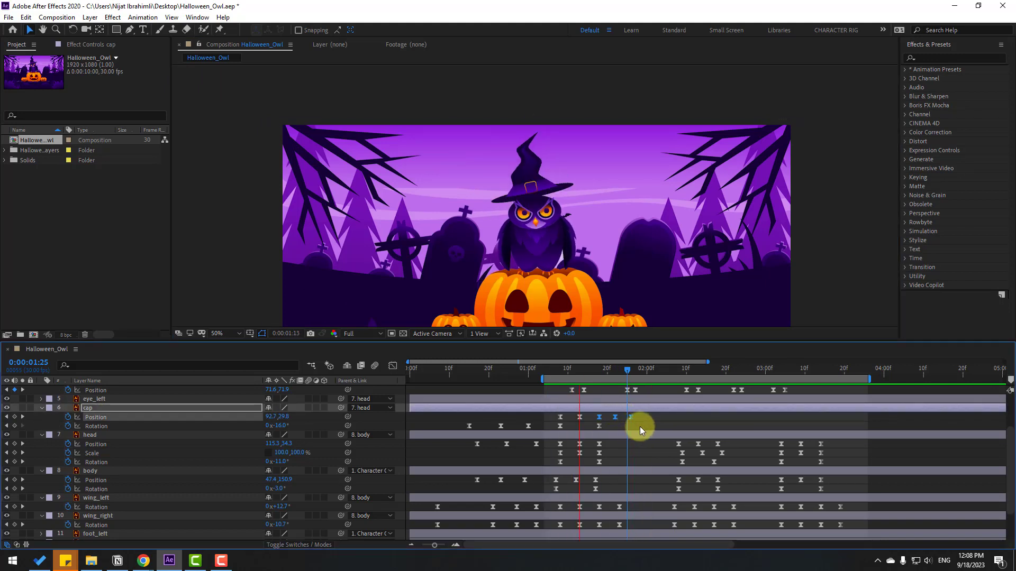
{"action": "key", "text": "period"}
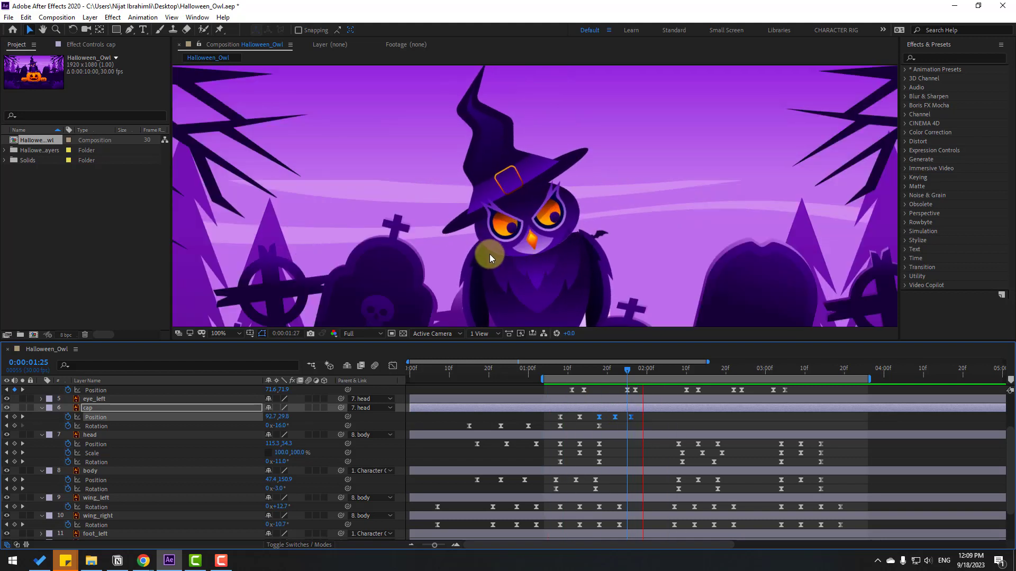
{"action": "key", "text": "space"}
Add hold keyframes for the cap's Position and Rotation at 0:00:02:08
{"action": "left_click_drag", "start_coordinate": [596, 371], "coordinate": [677, 368]}
{"action": "left_click", "coordinate": [23, 424]}
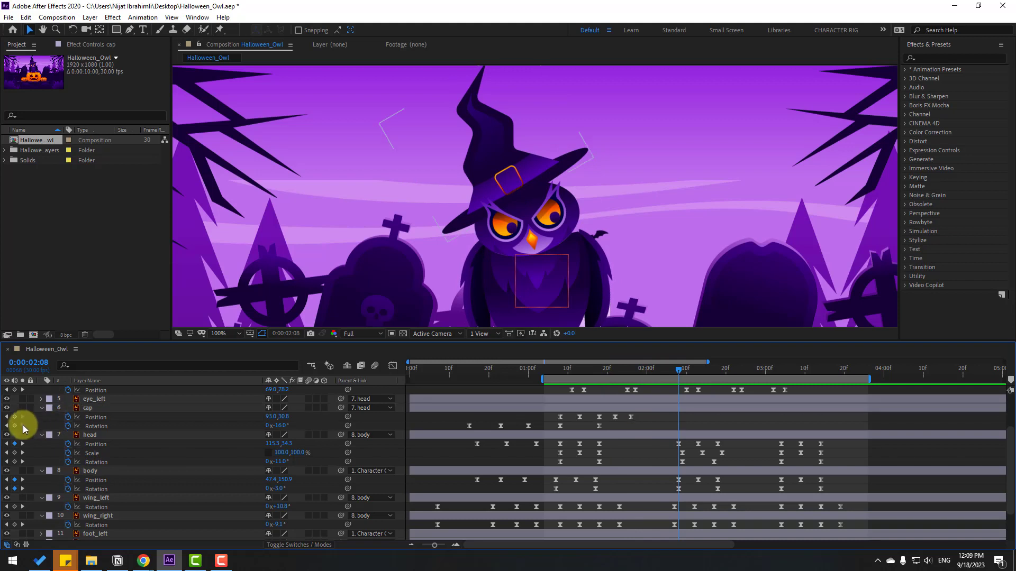
{"action": "left_click", "coordinate": [14, 417]}
{"action": "left_click", "coordinate": [14, 426]}
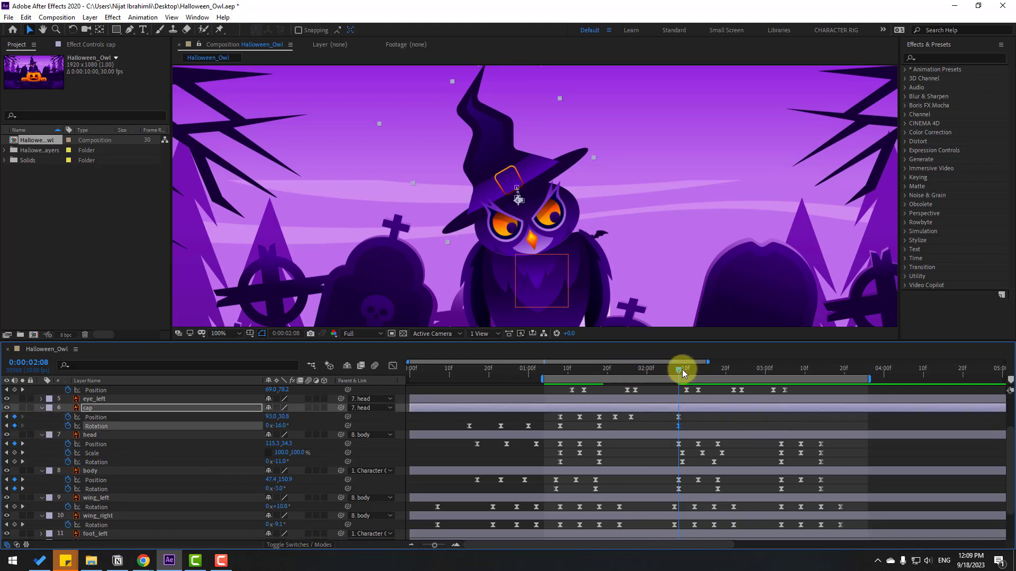
At 0:00:02:18, set the cap's Rotation to 7° and move its Position to about 119, 27
{"action": "left_click_drag", "start_coordinate": [682, 369], "coordinate": [719, 365]}
{"action": "left_click", "coordinate": [348, 424]}
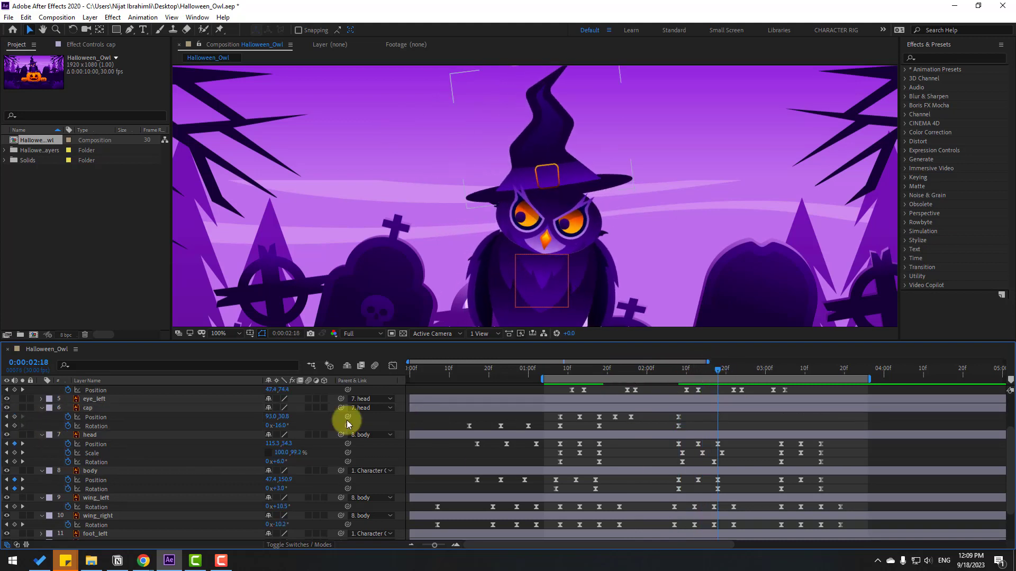
{"action": "left_click_drag", "start_coordinate": [274, 427], "coordinate": [288, 426]}
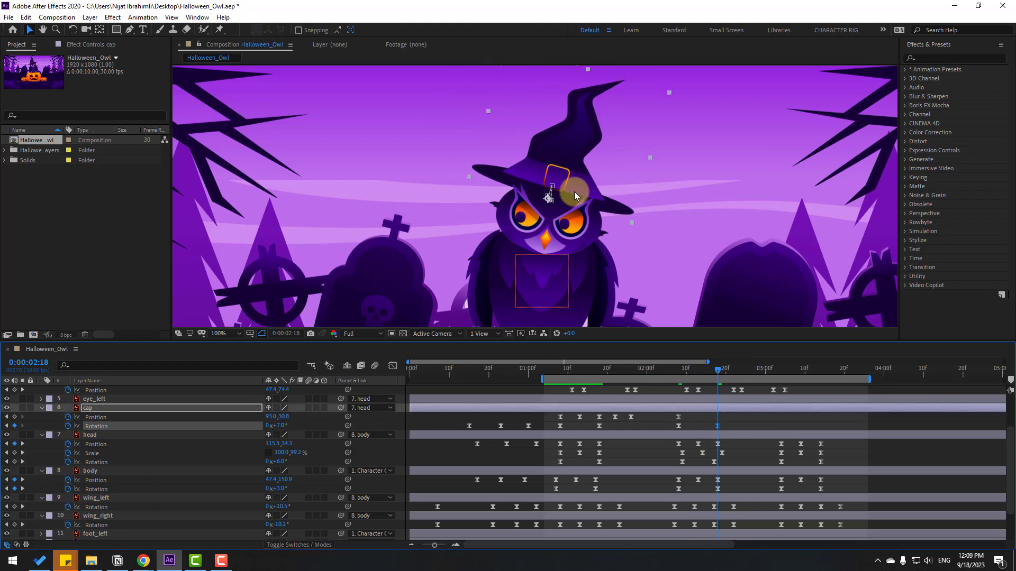
{"action": "left_click_drag", "start_coordinate": [572, 189], "coordinate": [586, 188]}
{"action": "left_click", "coordinate": [693, 418]}
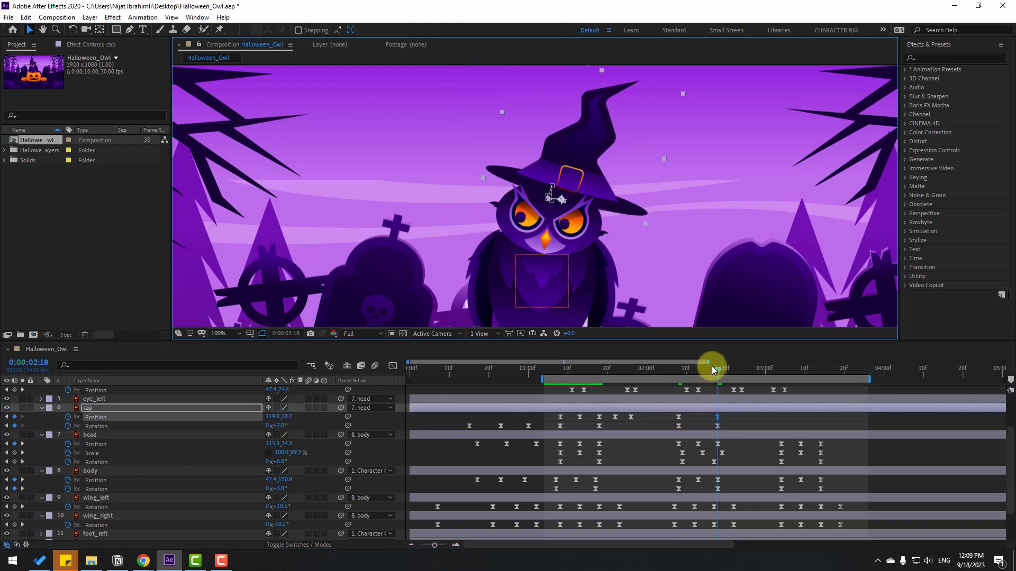
At 0:00:02:13, raise the cap's Position to about 109.5, 7.0, previewing the bounce along the way
{"action": "left_click_drag", "start_coordinate": [712, 367], "coordinate": [697, 368]}
{"action": "left_click_drag", "start_coordinate": [561, 199], "coordinate": [564, 186]}
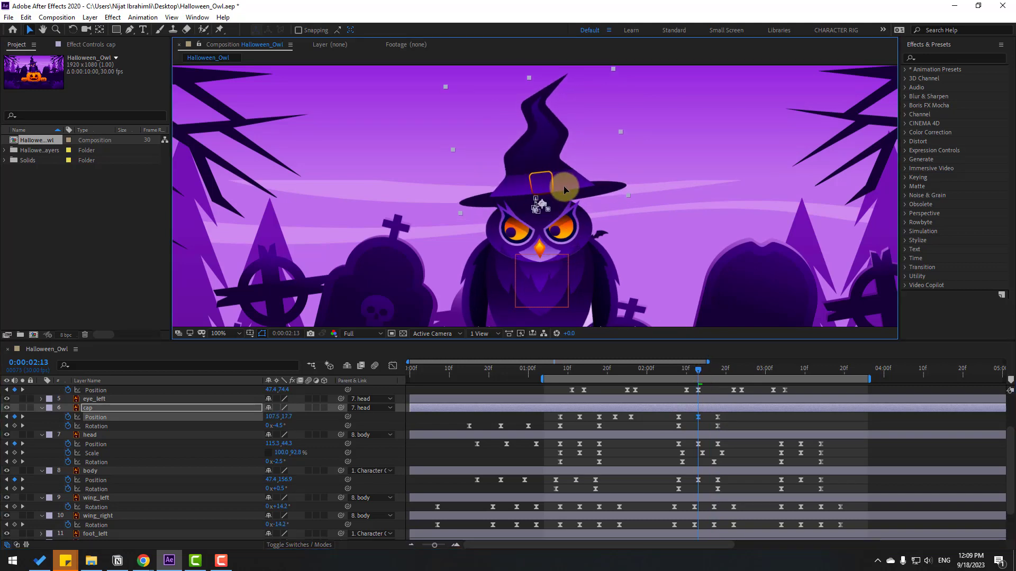
{"action": "key", "text": "space"}
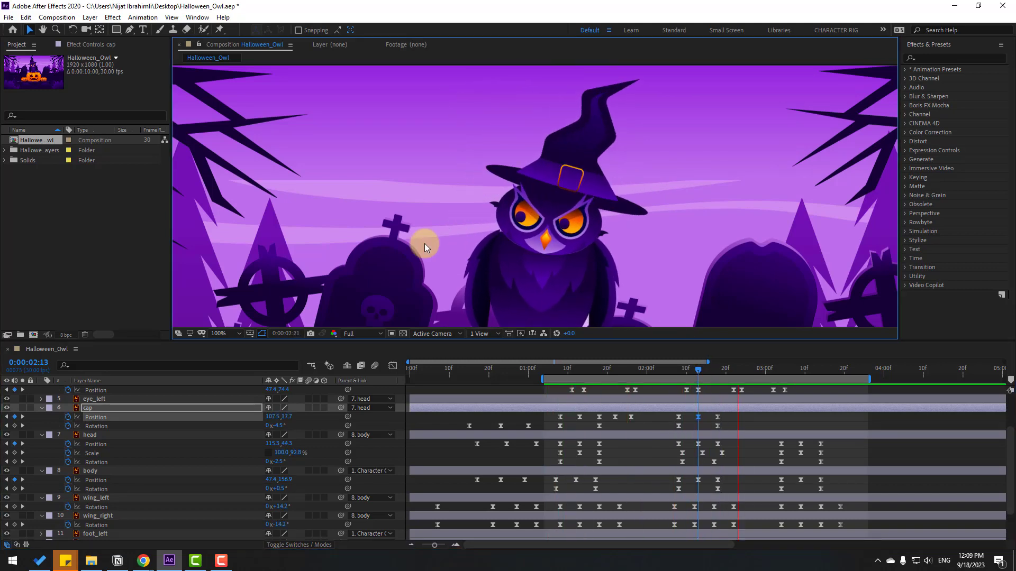
{"action": "scroll", "coordinate": [425, 244], "scroll_direction": "down", "scroll_amount": 2}
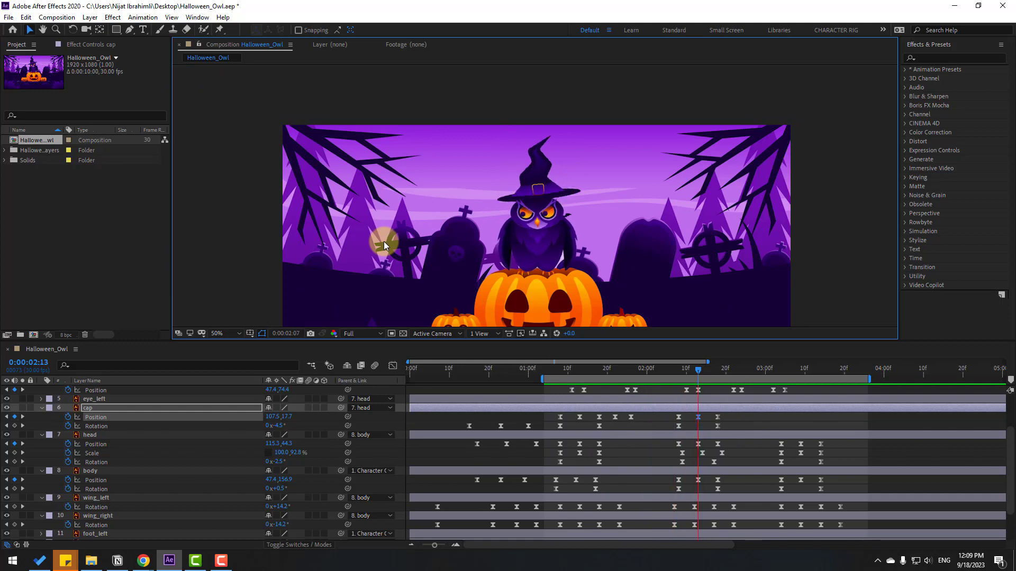
{"action": "key", "text": "space"}
{"action": "scroll", "coordinate": [577, 241], "scroll_direction": "up", "scroll_amount": 2}
{"action": "scroll", "coordinate": [580, 186], "scroll_direction": "up", "scroll_amount": 2}
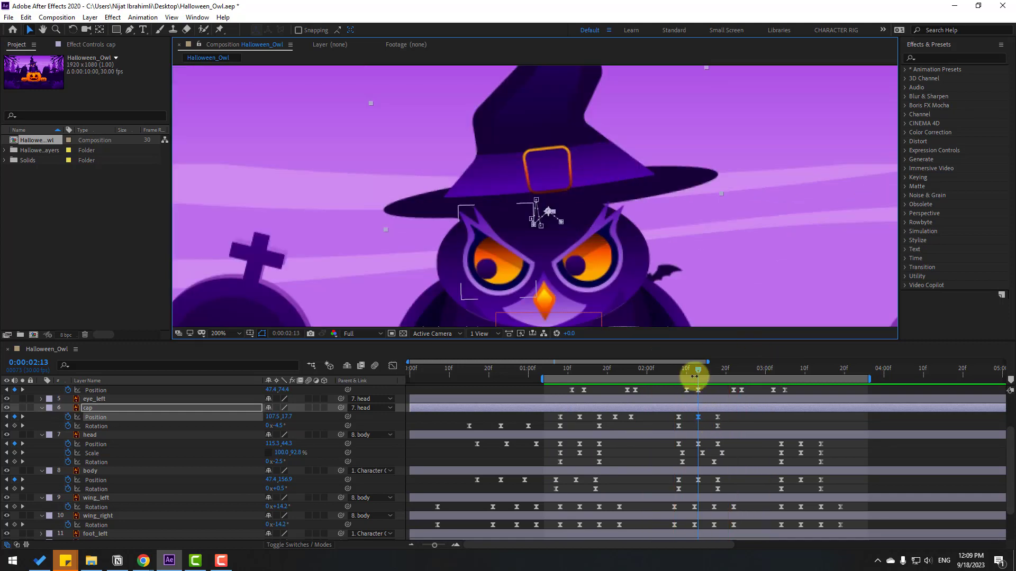
{"action": "left_click_drag", "start_coordinate": [549, 204], "coordinate": [604, 176]}
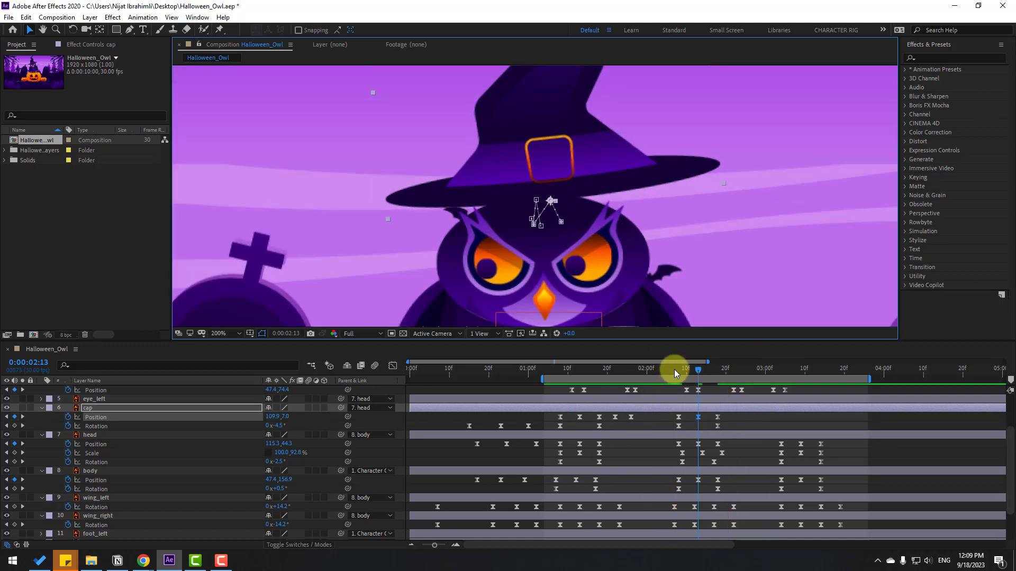
Delay the cap's last Position and Rotation keyframes so they end at 0:00:02:22, and preview the motion
{"action": "left_click_drag", "start_coordinate": [675, 370], "coordinate": [711, 360]}
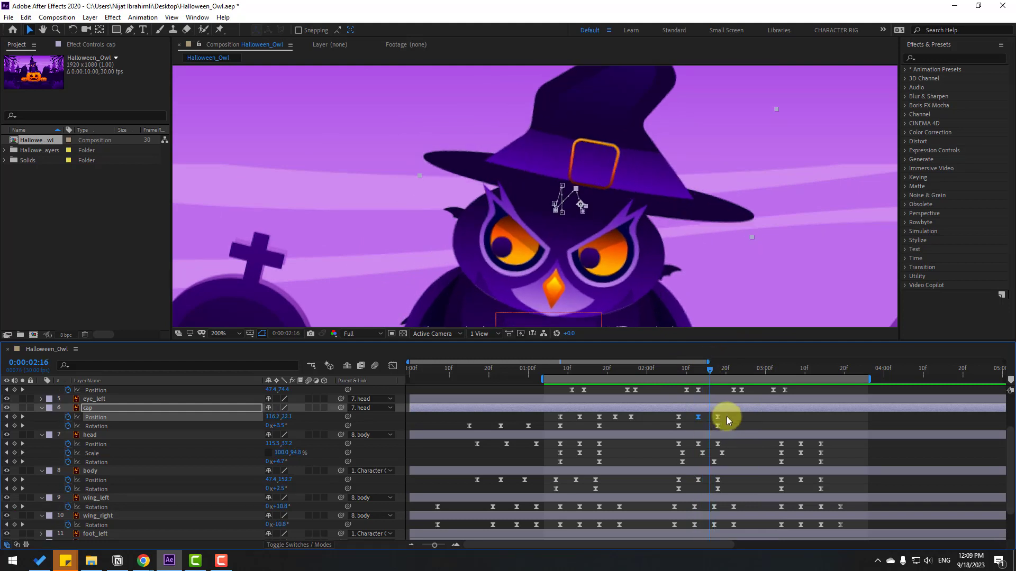
{"action": "left_click_drag", "start_coordinate": [727, 421], "coordinate": [690, 414]}
{"action": "left_click_drag", "start_coordinate": [680, 369], "coordinate": [729, 362]}
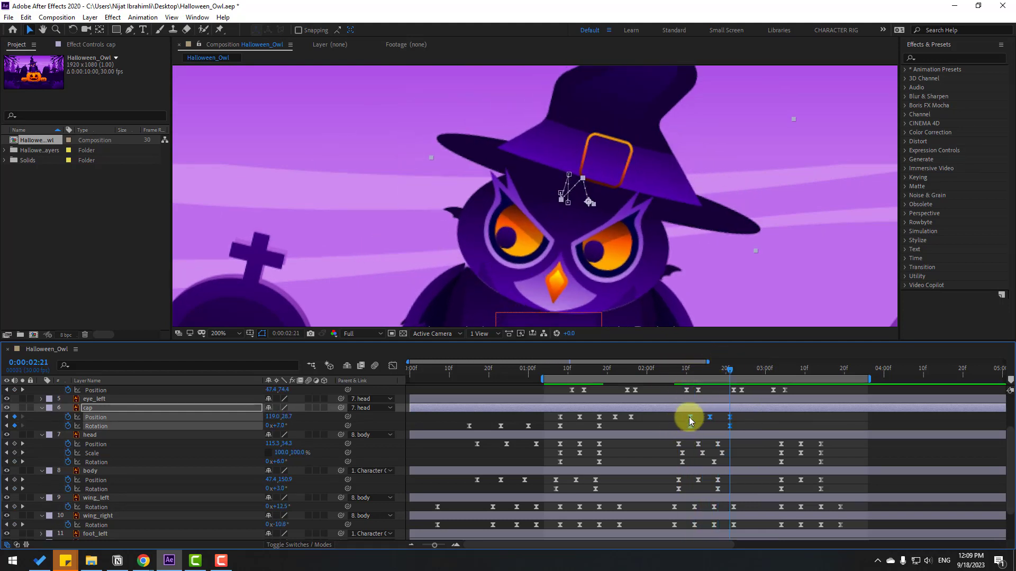
{"action": "left_click_drag", "start_coordinate": [688, 417], "coordinate": [693, 416]}
{"action": "scroll", "coordinate": [699, 251], "scroll_direction": "down", "scroll_amount": 2}
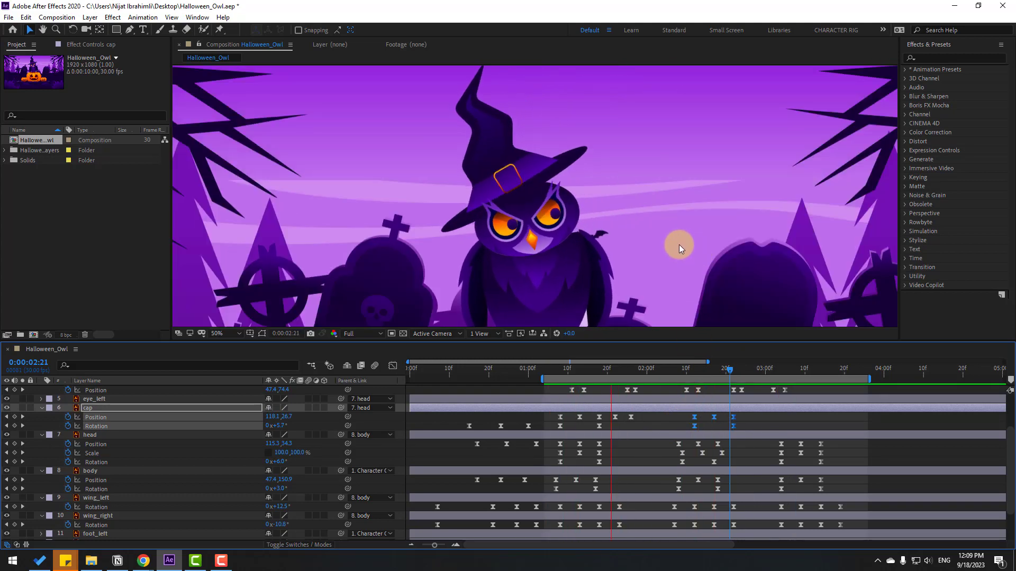
{"action": "scroll", "coordinate": [678, 244], "scroll_direction": "down", "scroll_amount": 1}
{"action": "key", "text": "space"}
{"action": "scroll", "coordinate": [605, 231], "scroll_direction": "up", "scroll_amount": 2}
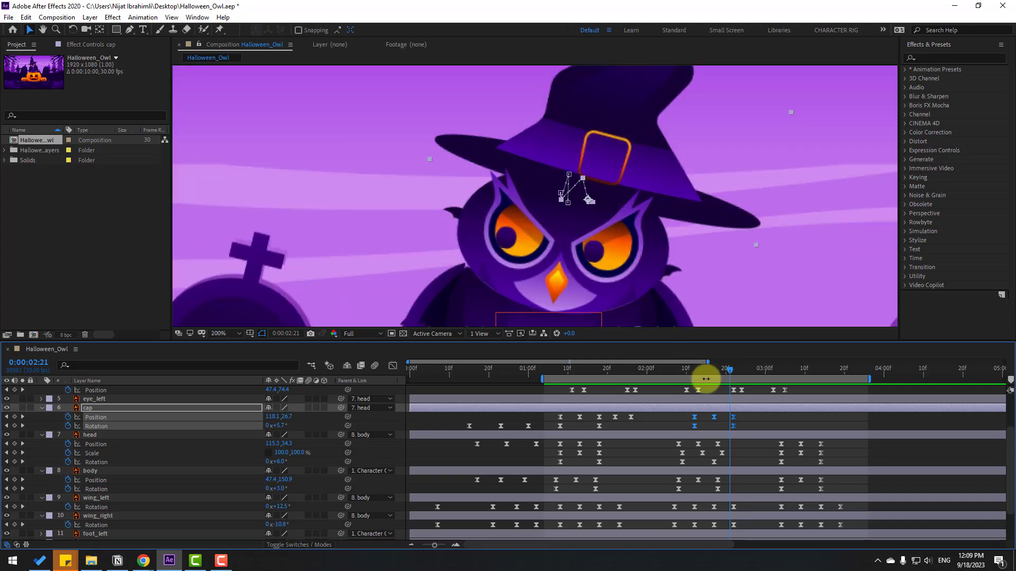
Add two small settling Position keyframes to the cap at 0:00:02:25 and 0:00:02:28, and preview the bounce
{"action": "left_click", "coordinate": [724, 416]}
{"action": "left_click", "coordinate": [732, 370]}
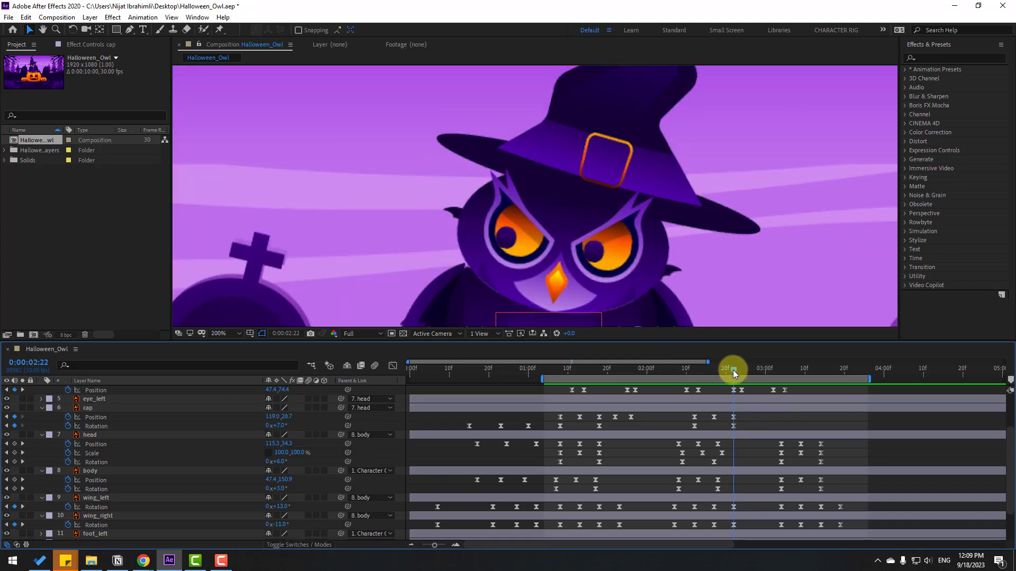
{"action": "key", "text": "Page_Down"}
{"action": "left_click", "coordinate": [746, 409]}
{"action": "key", "text": "period"}
{"action": "mouse_move", "coordinate": [728, 185]}
{"action": "left_mouse_down"}
{"action": "mouse_move", "coordinate": [723, 174]}
{"action": "mouse_move", "coordinate": [718, 185]}
{"action": "left_mouse_up"}
{"action": "key", "text": "comma"}
{"action": "key", "text": "comma"}
{"action": "key", "text": "space"}
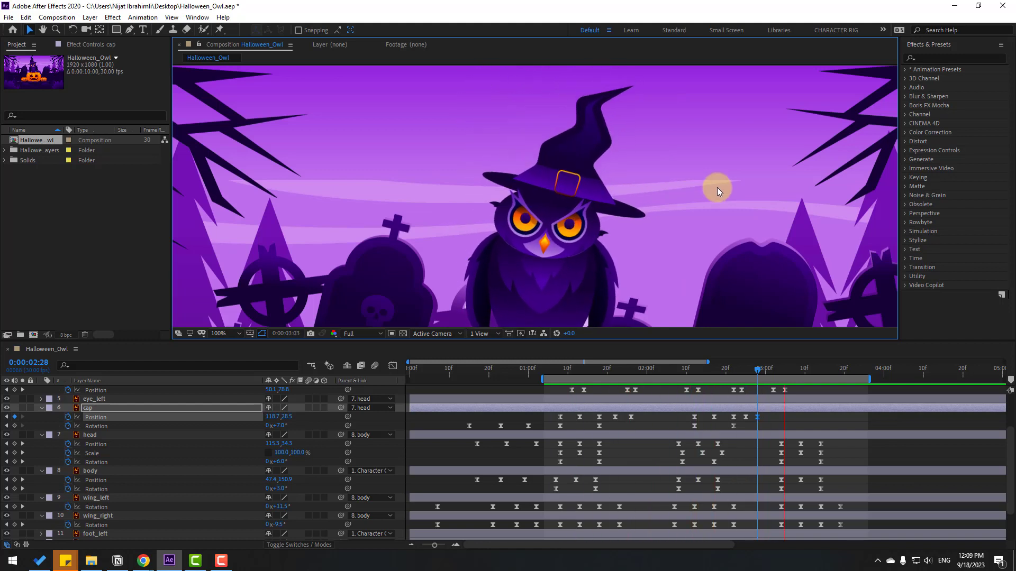
{"action": "key", "text": "space"}
Add cap Rotation keyframes at 0:00:02:25 and 0:00:02:29, setting the latter to 10°, and preview the motion
{"action": "mouse_move", "coordinate": [743, 369]}
{"action": "left_mouse_down"}
{"action": "mouse_move", "coordinate": [731, 365]}
{"action": "mouse_move", "coordinate": [745, 366]}
{"action": "left_mouse_up"}
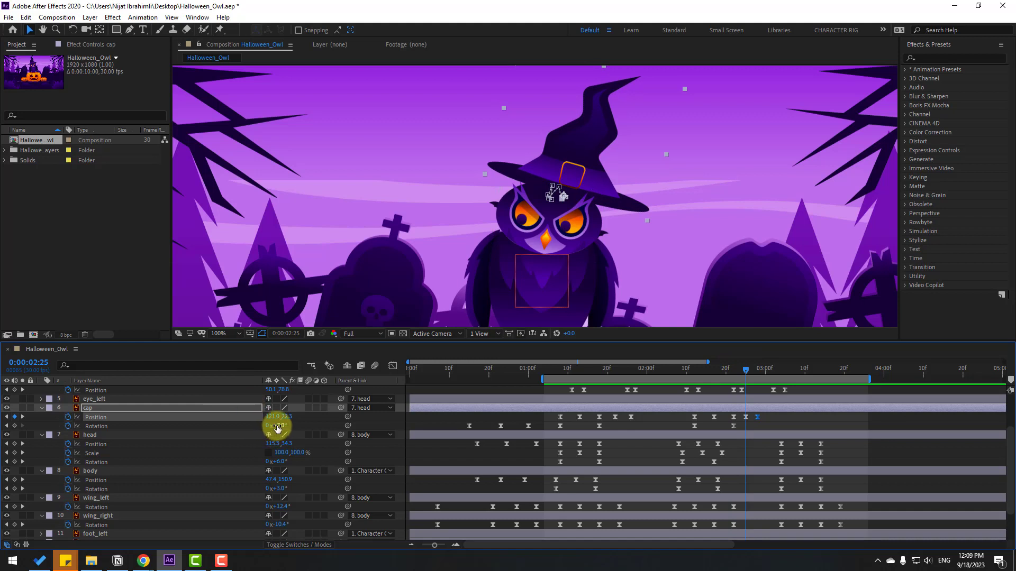
{"action": "left_click_drag", "start_coordinate": [277, 426], "coordinate": [282, 426]}
{"action": "left_click_drag", "start_coordinate": [732, 368], "coordinate": [761, 370]}
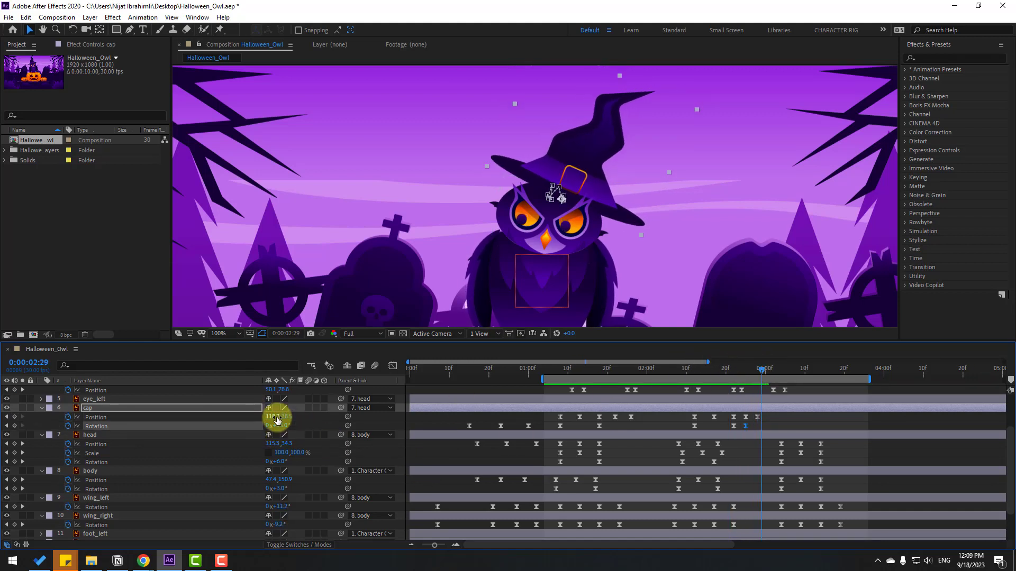
{"action": "left_click_drag", "start_coordinate": [279, 426], "coordinate": [278, 426]}
{"action": "key", "text": "space"}
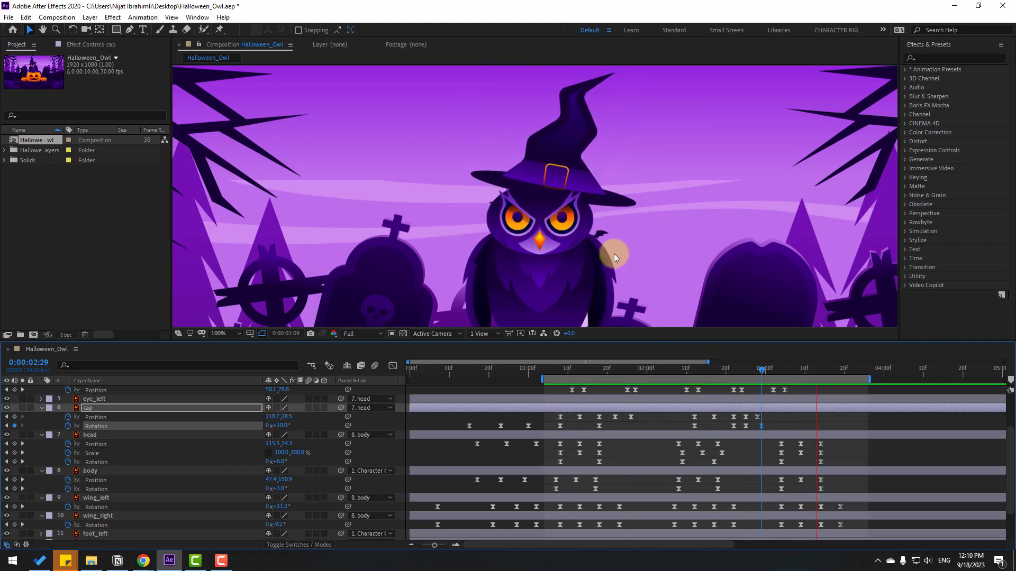
{"action": "scroll", "coordinate": [533, 258], "scroll_direction": "down", "scroll_amount": 2}
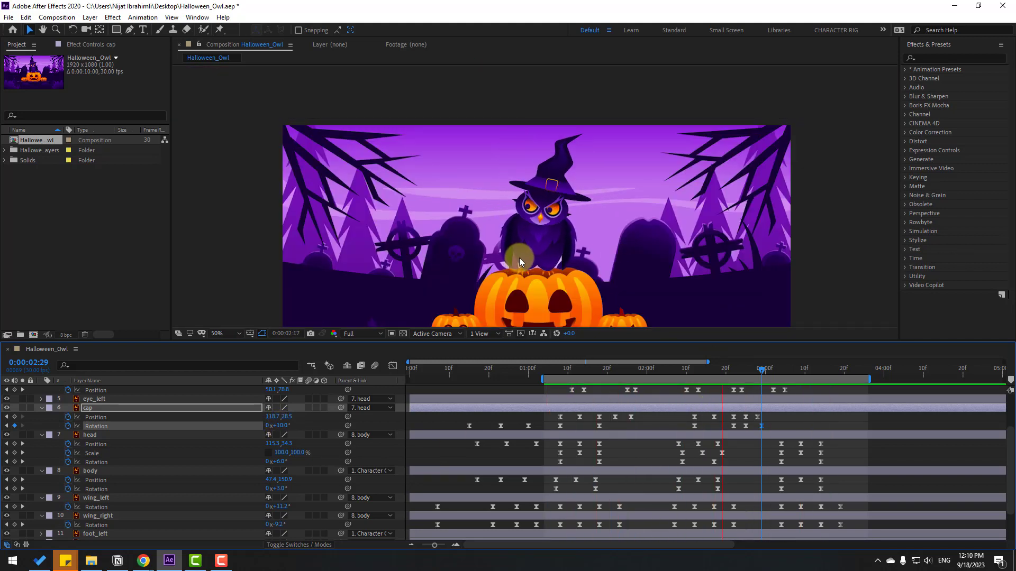
{"action": "key", "text": "space"}
Add hold keyframes for the cap's Position and Rotation at 0:00:03:05
{"action": "left_click_drag", "start_coordinate": [742, 372], "coordinate": [785, 370]}
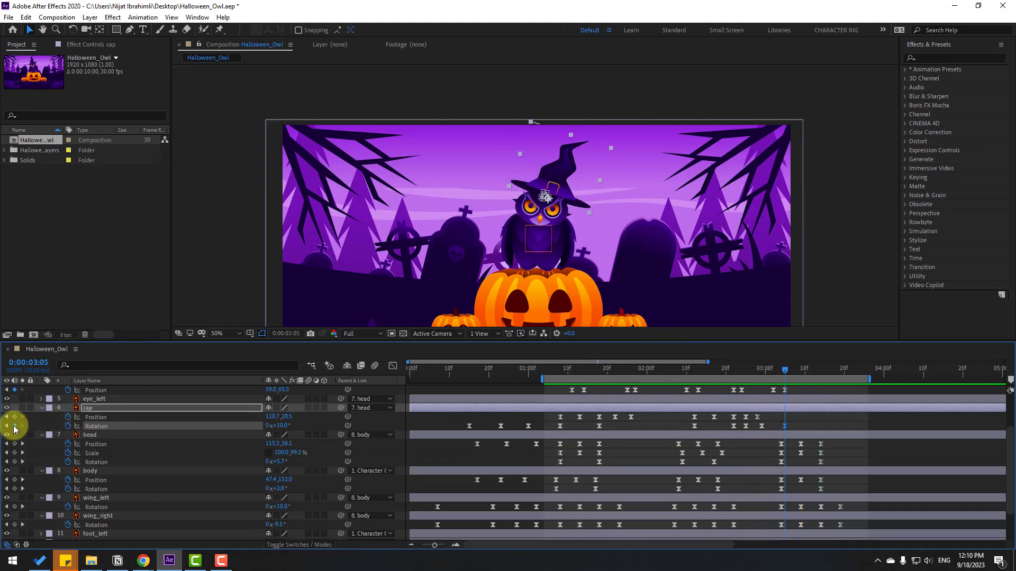
{"action": "left_click", "coordinate": [15, 417]}
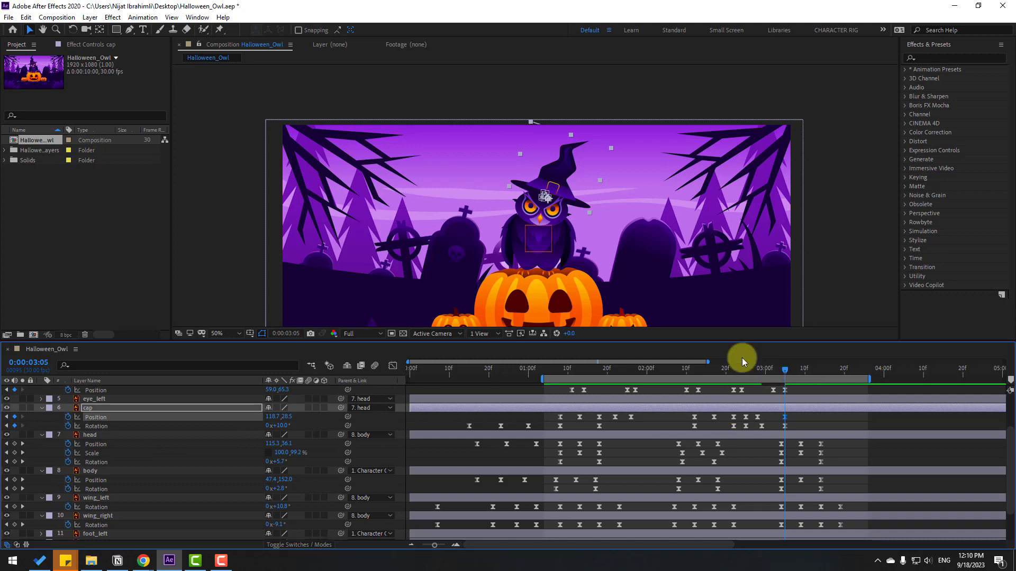
{"action": "key", "text": "."}
At 0:00:03:14, set the cap's Rotation to 0° and paste its first Position keyframe (99.8, 22.5)
{"action": "left_click_drag", "start_coordinate": [791, 371], "coordinate": [820, 369]}
{"action": "left_click", "coordinate": [780, 427]}
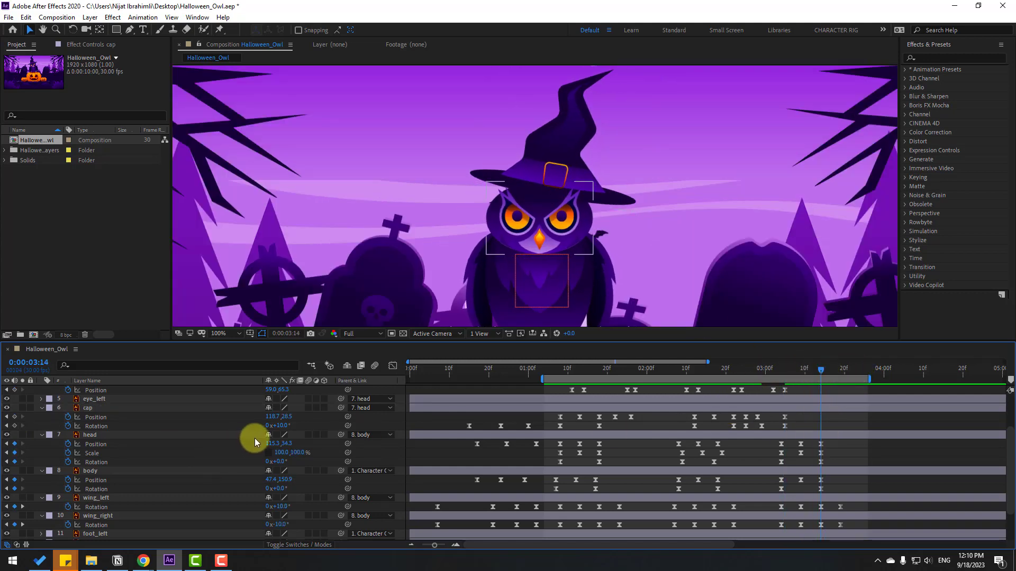
{"action": "key", "text": "Return"}
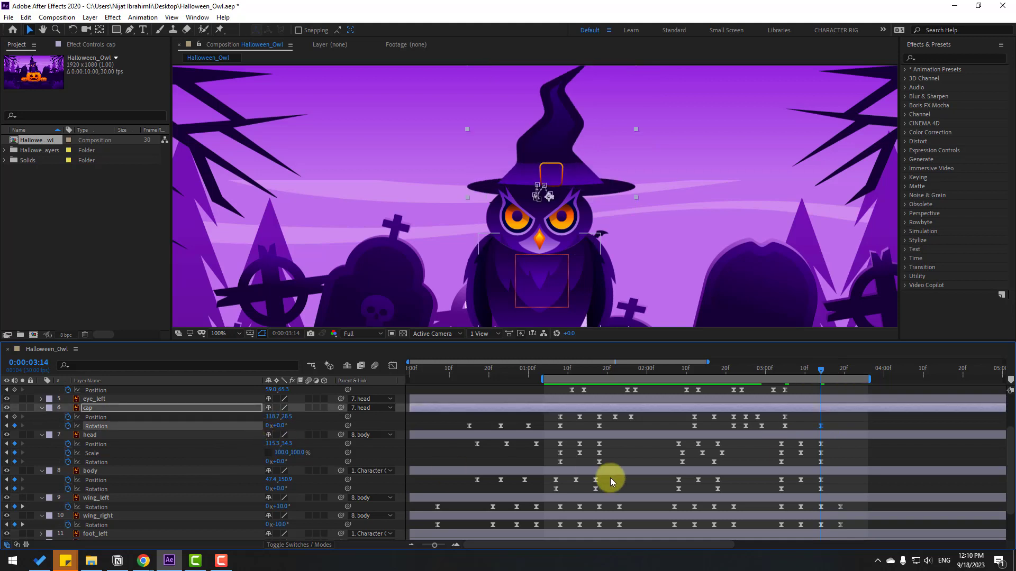
{"action": "left_click", "coordinate": [560, 417]}
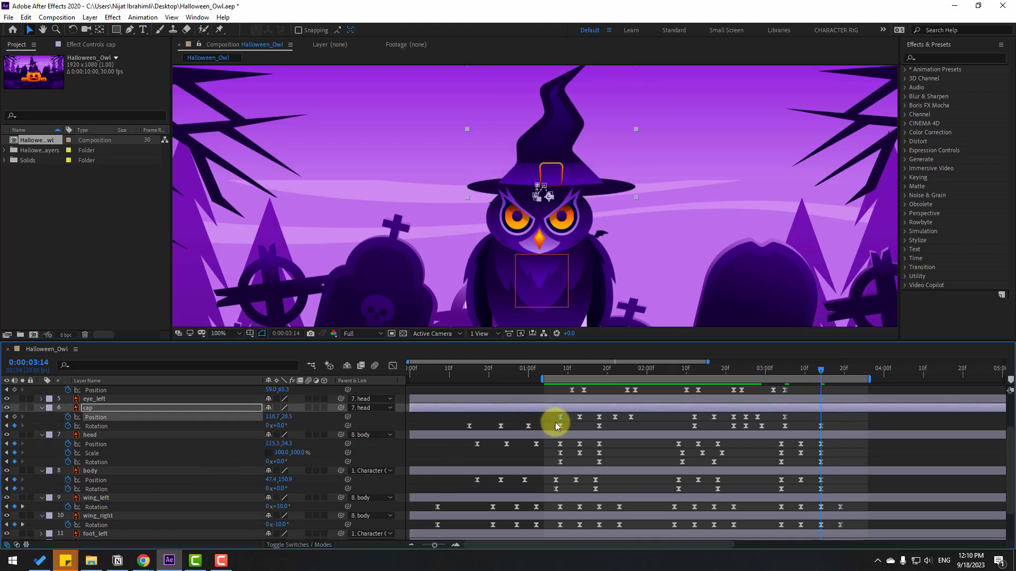
{"action": "key", "text": "ctrl+v"}
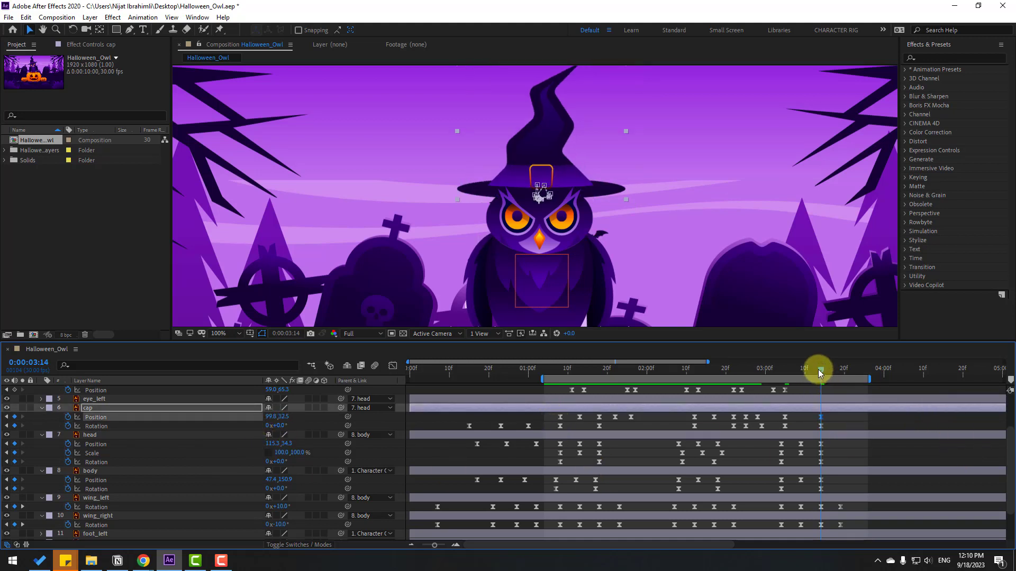
At 0:00:03:09, raise the cap's Position to 109.1, 12.5, and preview from a work area starting at about 0:00:03:00
{"action": "left_click_drag", "start_coordinate": [818, 370], "coordinate": [803, 366]}
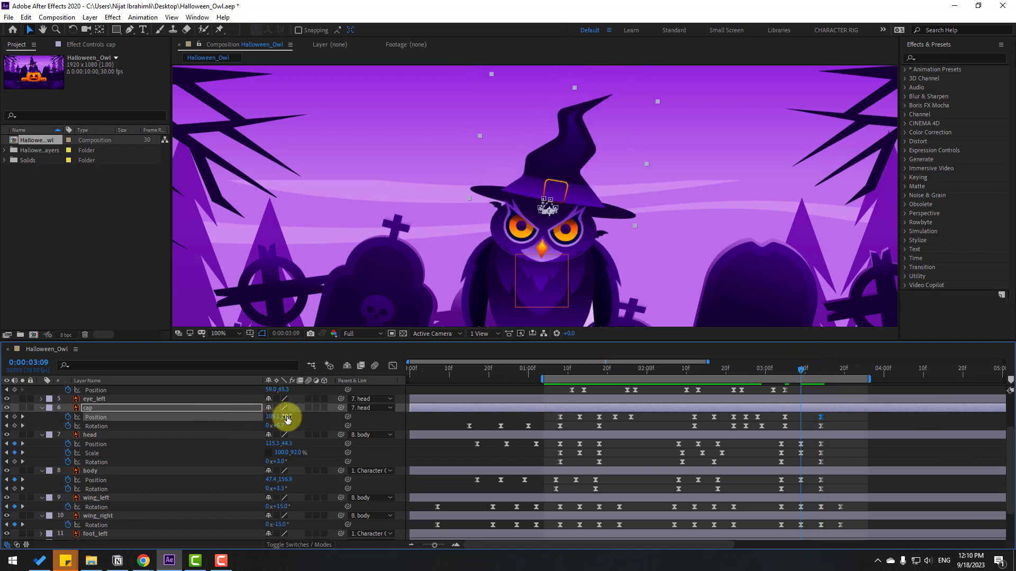
{"action": "left_click_drag", "start_coordinate": [287, 420], "coordinate": [275, 411]}
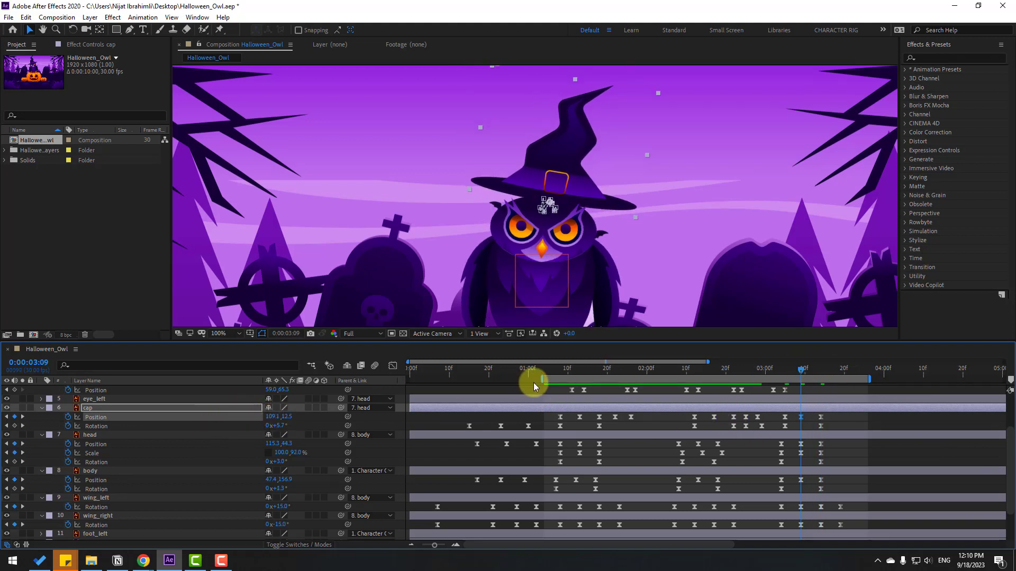
{"action": "left_click_drag", "start_coordinate": [539, 377], "coordinate": [767, 382]}
{"action": "key", "text": "space"}
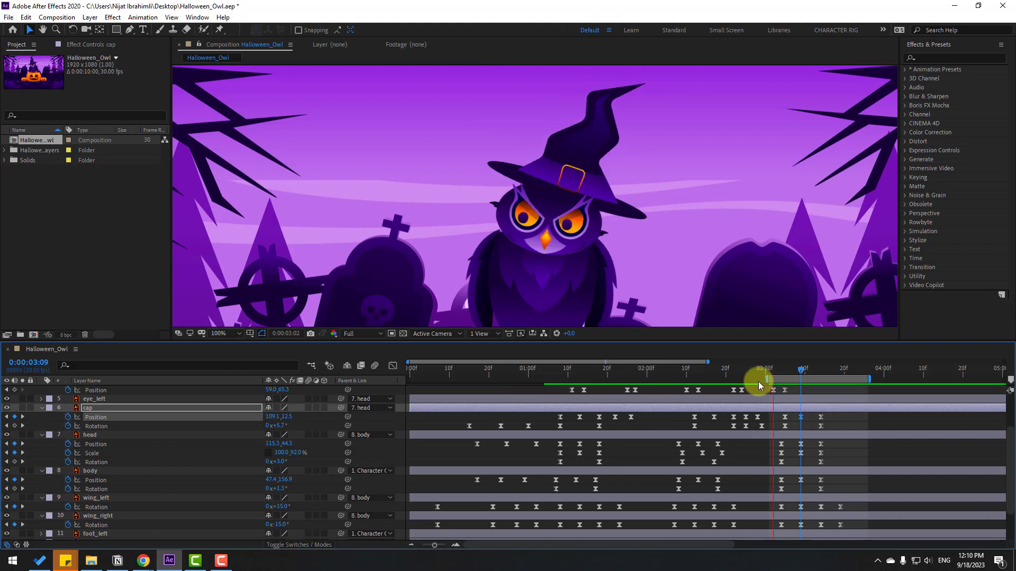
{"action": "key", "text": "space"}
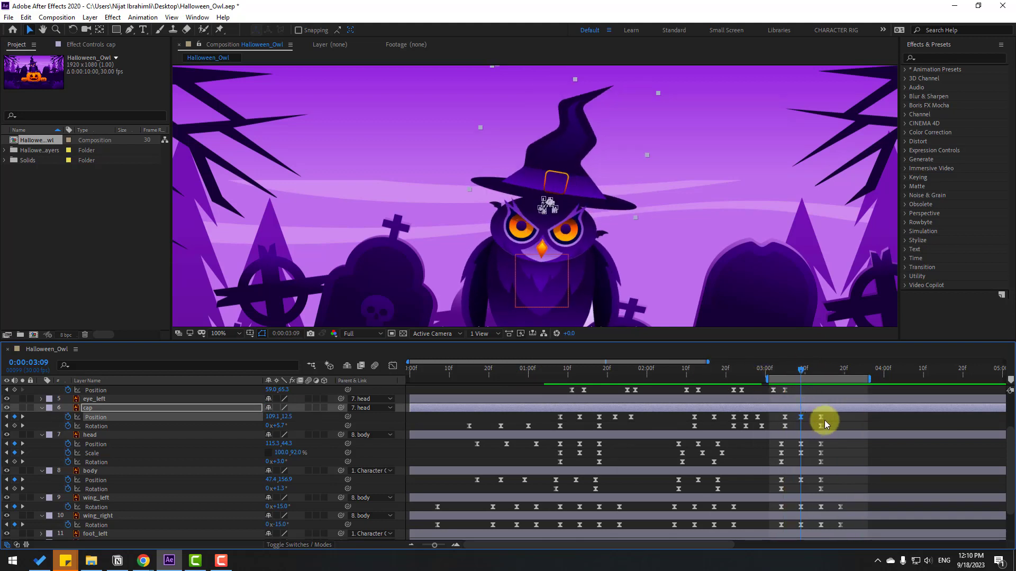
Shift the cap's last Position and Rotation keyframes later so they end at 0:00:03:17, and check the motion
{"action": "left_click_drag", "start_coordinate": [825, 420], "coordinate": [795, 423]}
{"action": "key", "text": "space"}
{"action": "left_click", "coordinate": [805, 370]}
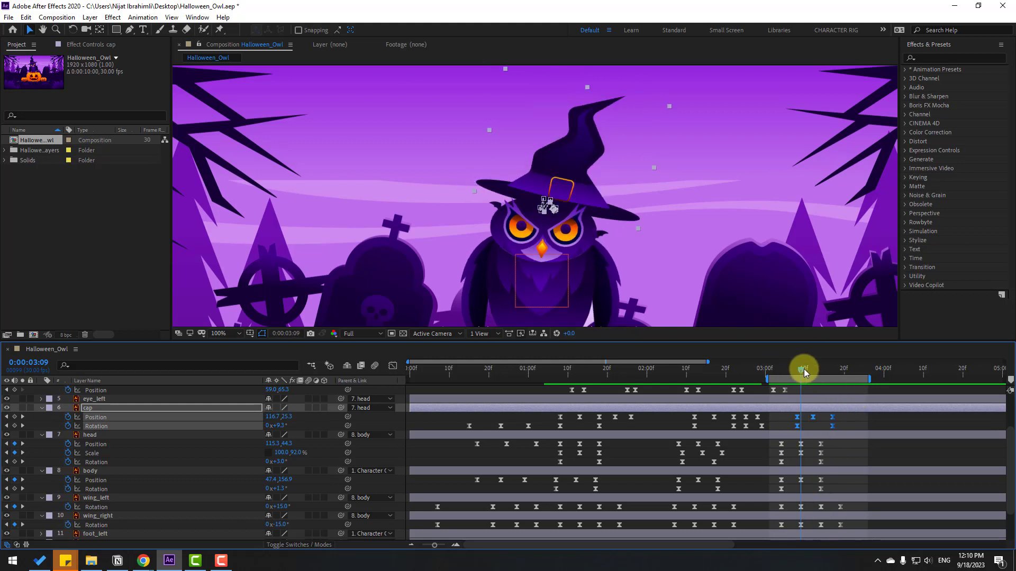
{"action": "left_click_drag", "start_coordinate": [804, 369], "coordinate": [817, 369]}
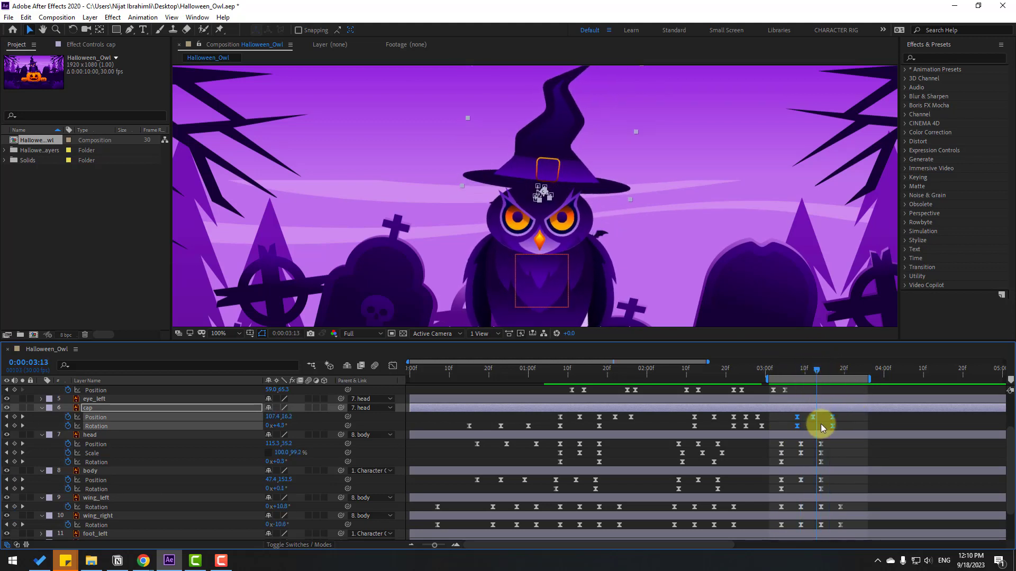
Raise the cap's Position keyframe at 0:00:03:12 to 109.1, 5.5
{"action": "left_click", "coordinate": [813, 417]}
{"action": "left_click", "coordinate": [278, 424]}
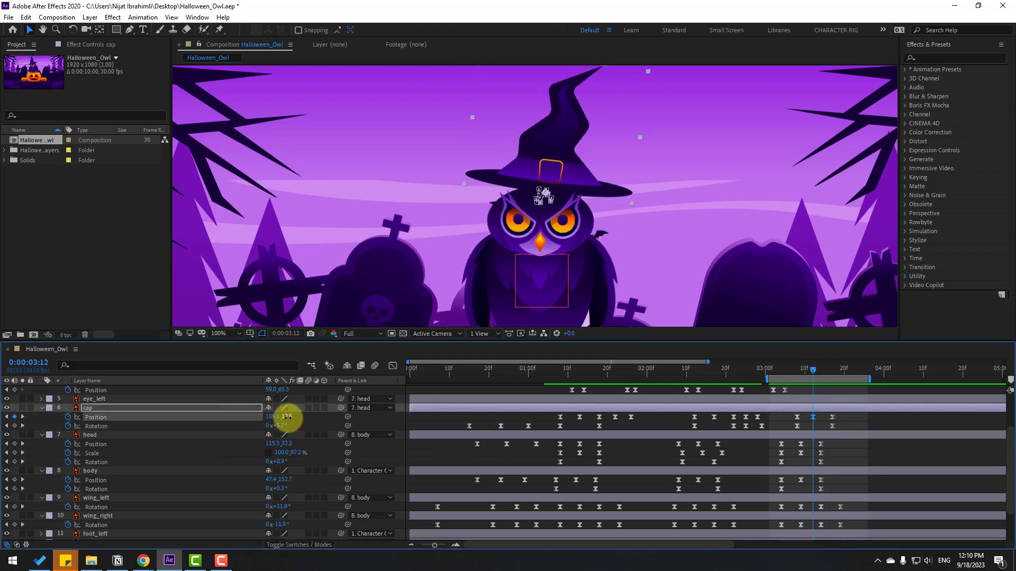
{"action": "left_click_drag", "start_coordinate": [287, 416], "coordinate": [284, 416]}
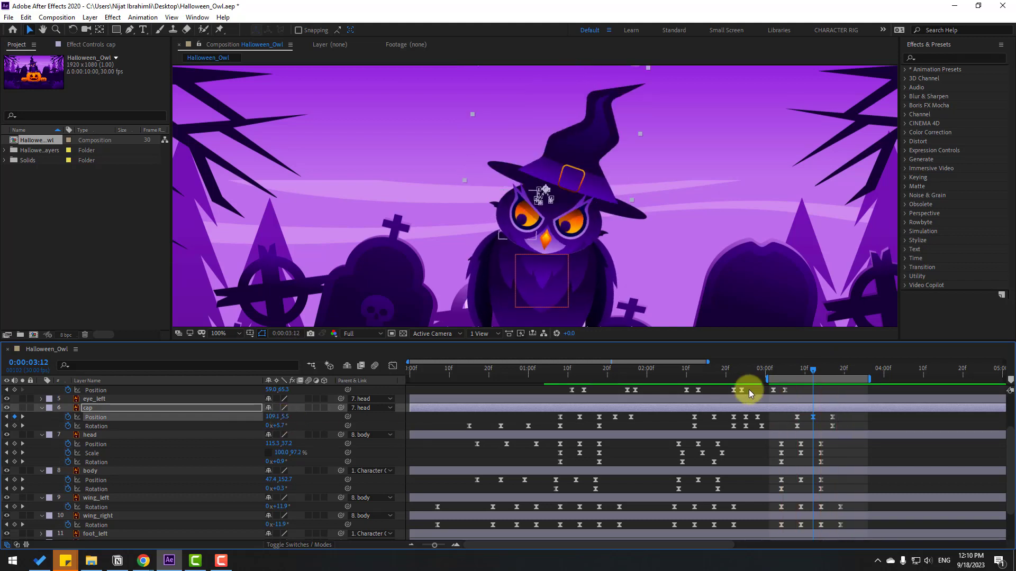
Add two settling Position keyframes to the cap at 0:00:03:20 and 0:00:03:23, and preview the final bounce
{"action": "left_click_drag", "start_coordinate": [815, 370], "coordinate": [832, 371]}
{"action": "left_click", "coordinate": [805, 420]}
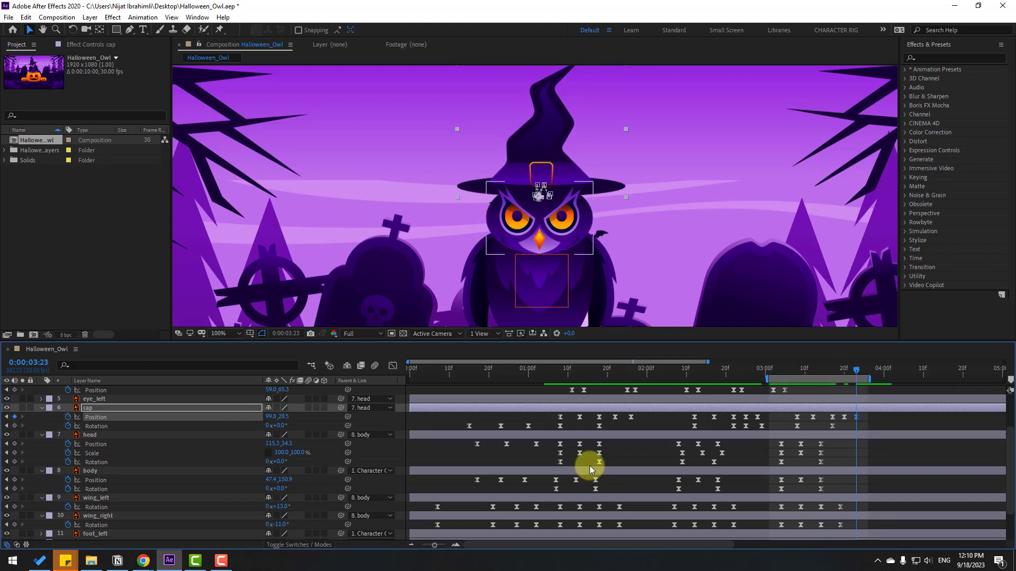
{"action": "key", "text": "space"}
{"action": "key", "text": "space"}
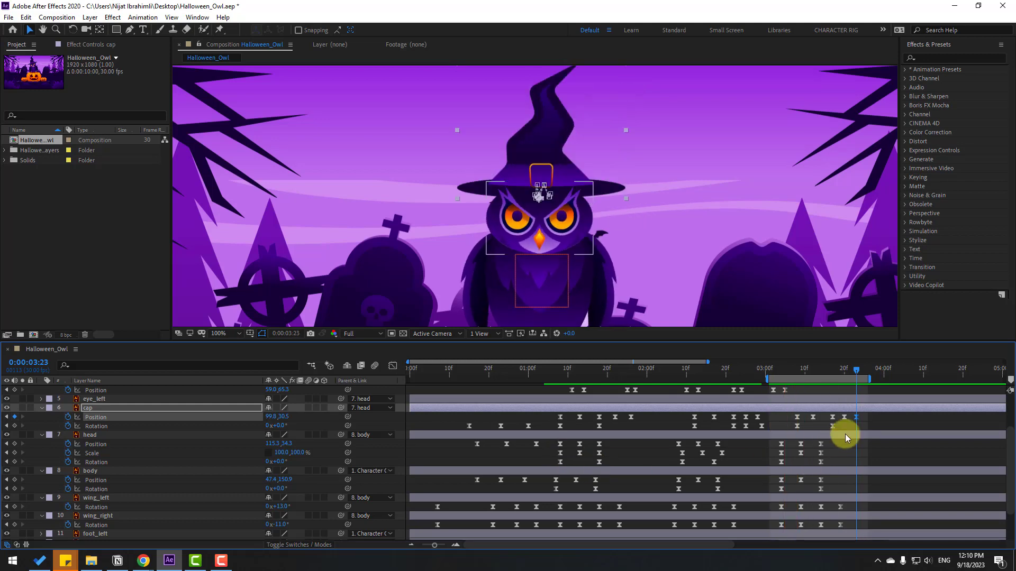
Extend the work area to about 0:00:04:07 and stretch the cap's last three Position keyframes to end at about 0:00:03:24
{"action": "left_click_drag", "start_coordinate": [873, 378], "coordinate": [912, 379]}
{"action": "scroll", "coordinate": [729, 237], "scroll_direction": "down", "scroll_amount": 2}
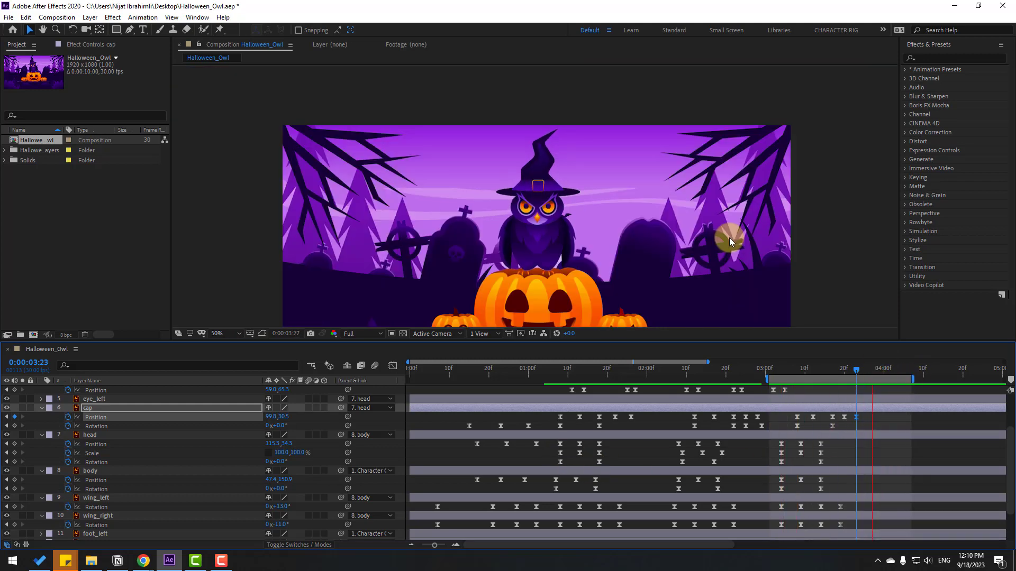
{"action": "mouse_move", "coordinate": [866, 419]}
{"action": "left_mouse_down"}
{"action": "mouse_move", "coordinate": [846, 421]}
{"action": "mouse_move", "coordinate": [862, 417]}
{"action": "left_mouse_up"}
{"action": "left_click_drag", "start_coordinate": [830, 365], "coordinate": [832, 365]}
Show the full timeline and fit the whole composition in the viewer
{"action": "key", "text": "comma"}
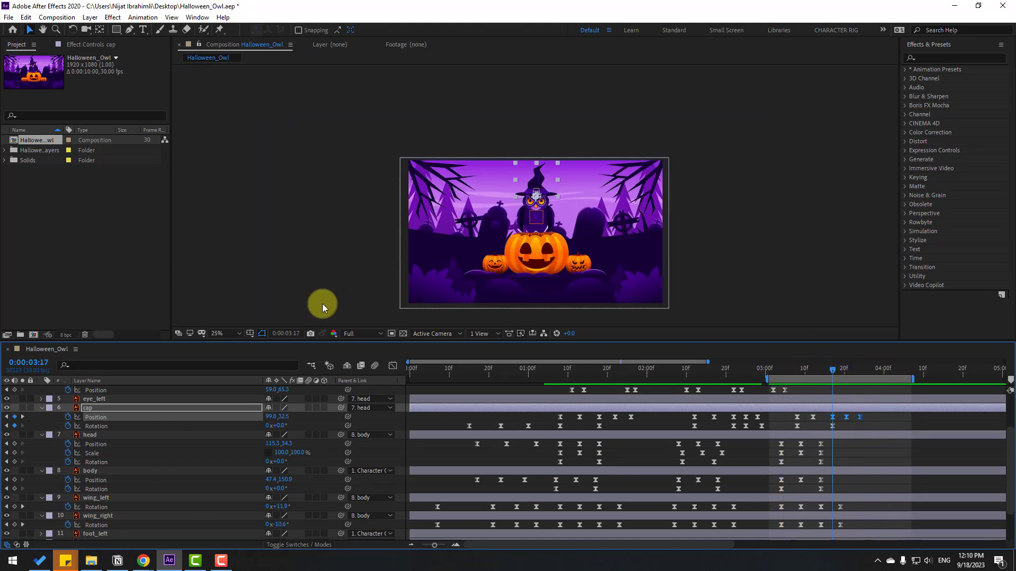
{"action": "key", "text": "period"}
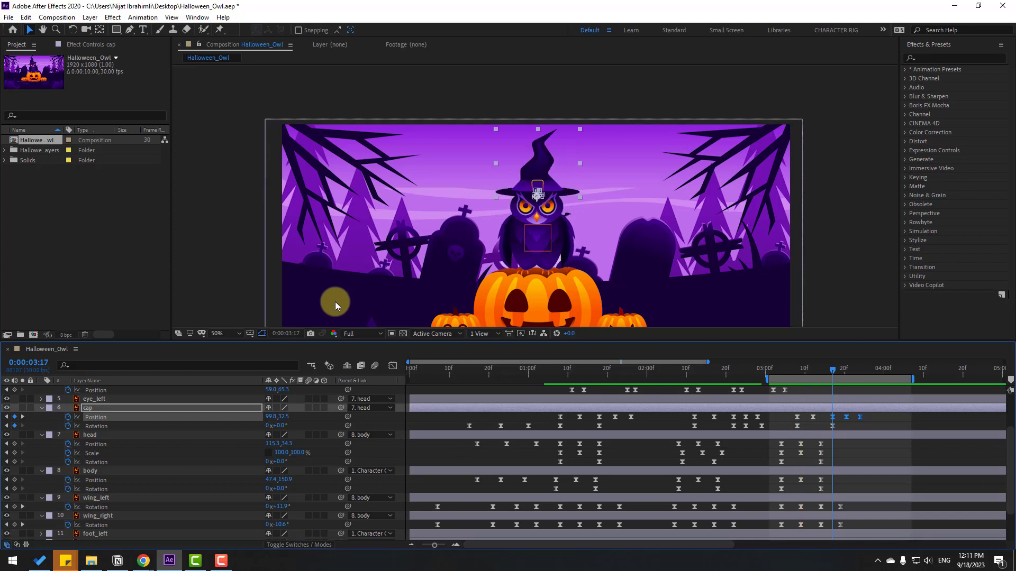
{"action": "key", "text": "semicolon"}
{"action": "left_click", "coordinate": [237, 335]}
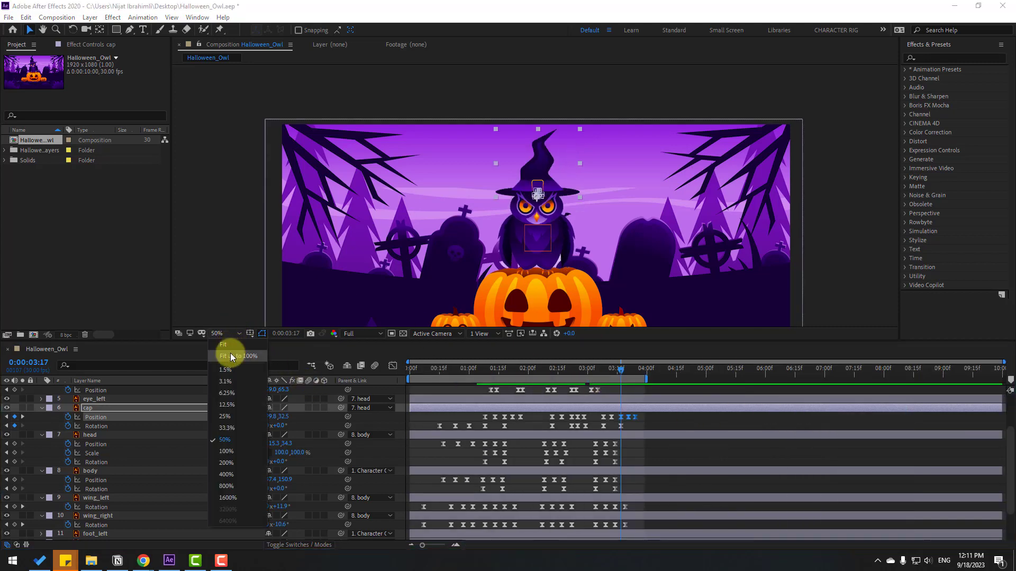
{"action": "left_click", "coordinate": [221, 352]}
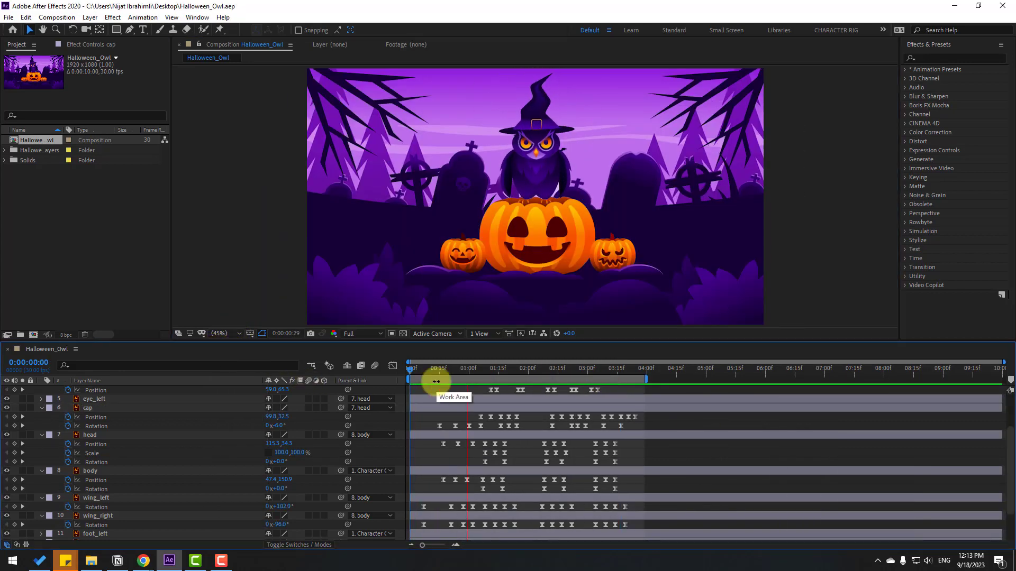